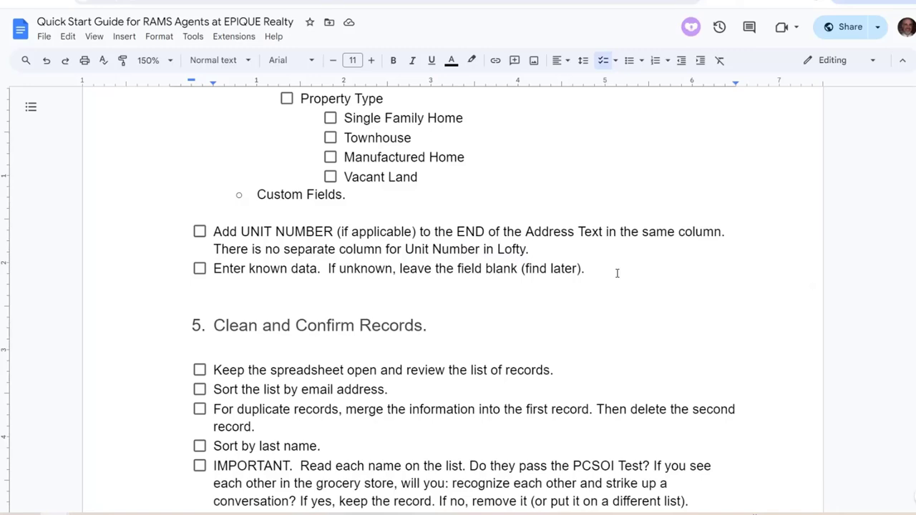
# Locate section 4's list of recommended extra columns in the guide, then go to the contacts spreadsheet
pyautogui.scroll(10, 609, 270)
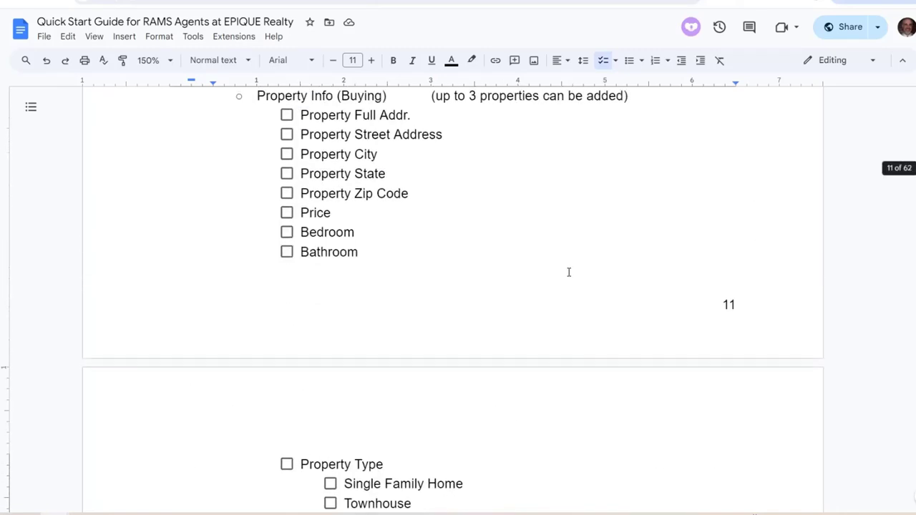
pyautogui.scroll(10, 561, 284)
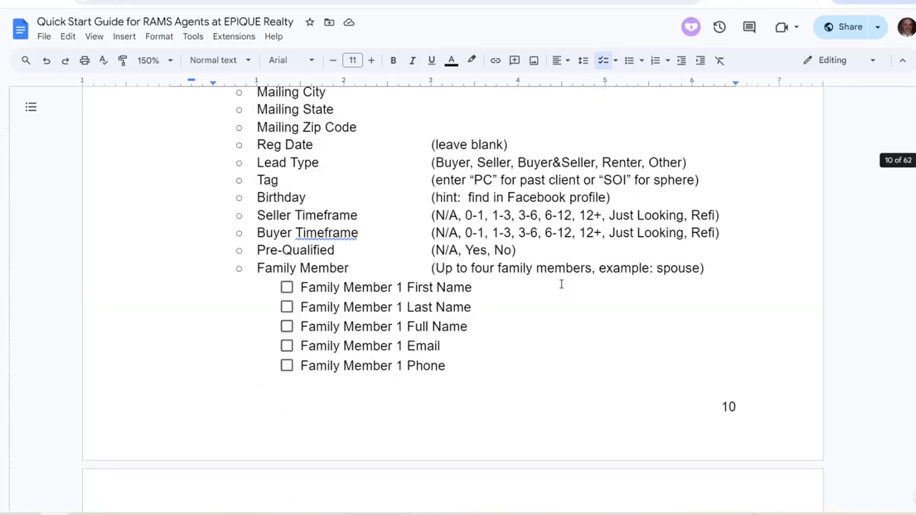
pyautogui.scroll(10, 561, 284)
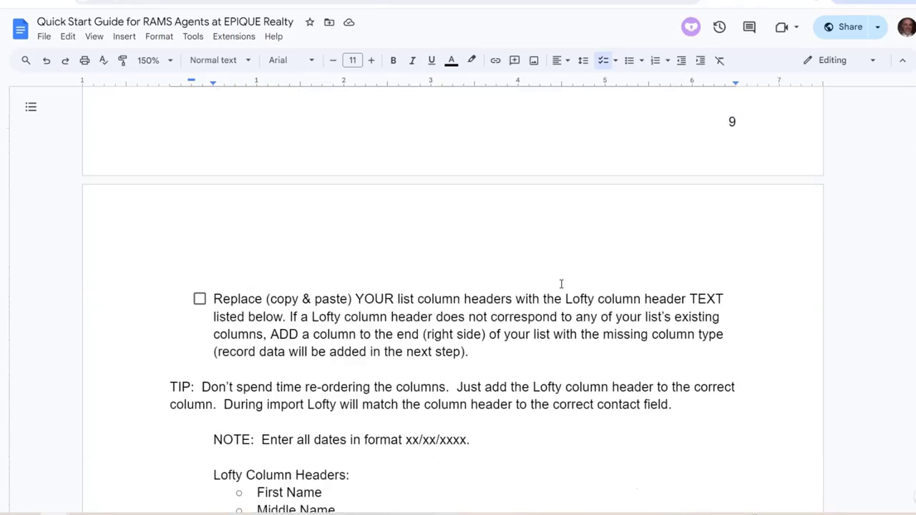
pyautogui.scroll(5, 562, 284)
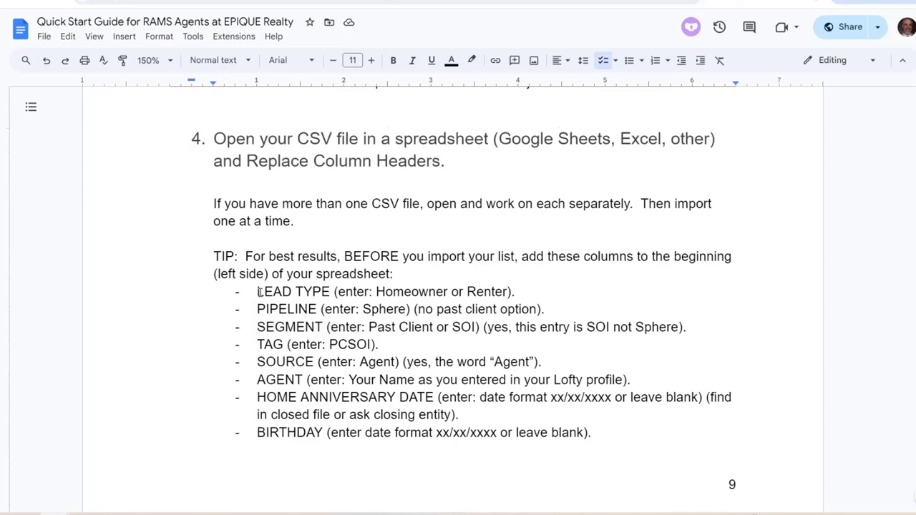
pyautogui.moveTo(260, 291); pyautogui.dragTo(373, 428)
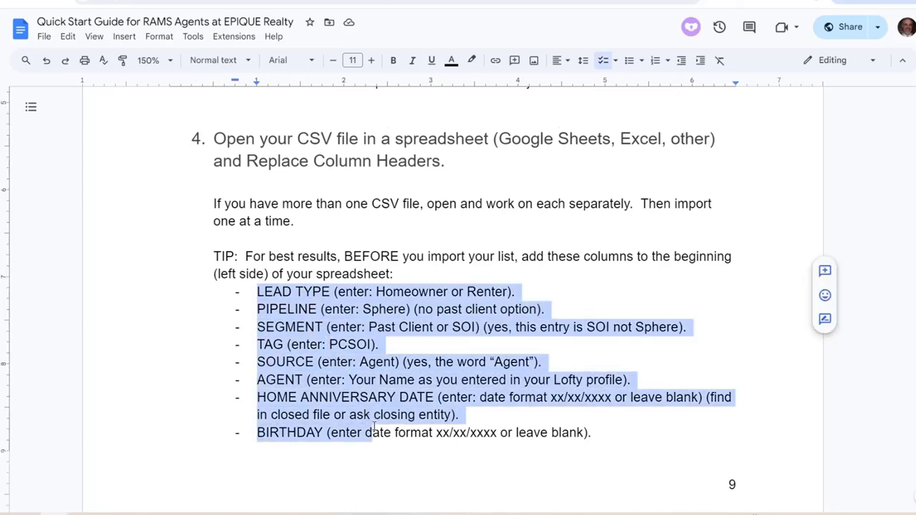
pyautogui.click(268, 306)
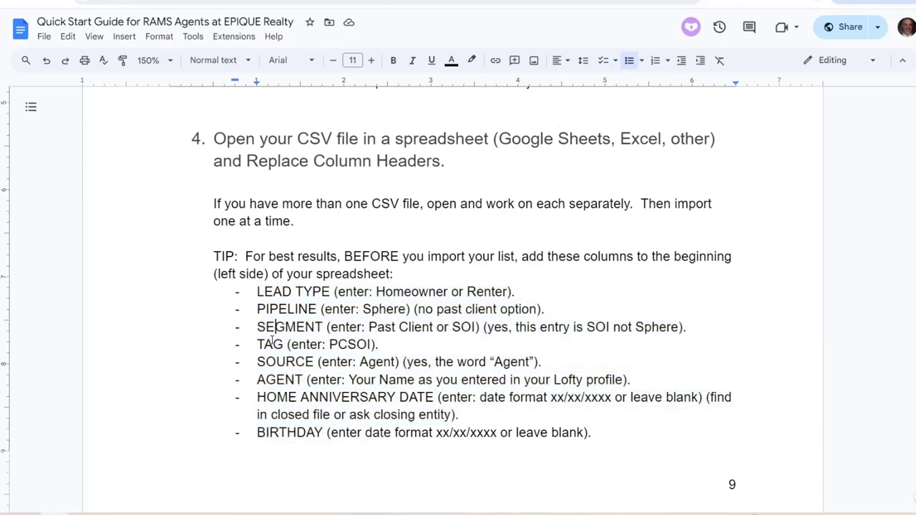
pyautogui.click(290, 398)
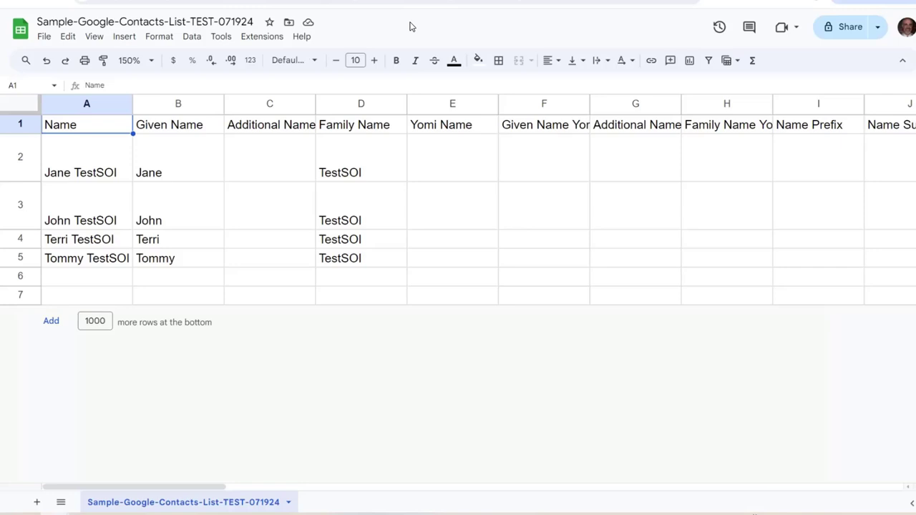
pyautogui.click(23, 126)
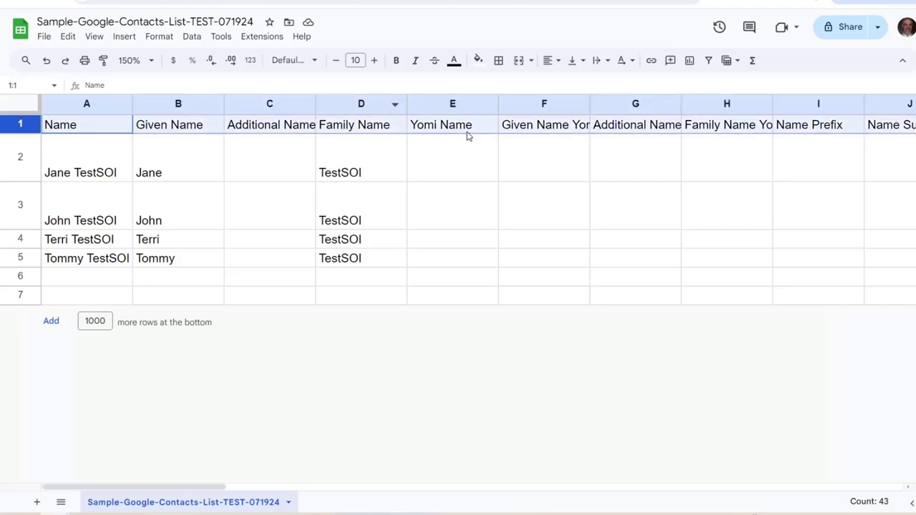
pyautogui.moveTo(136, 486); pyautogui.dragTo(133, 487)
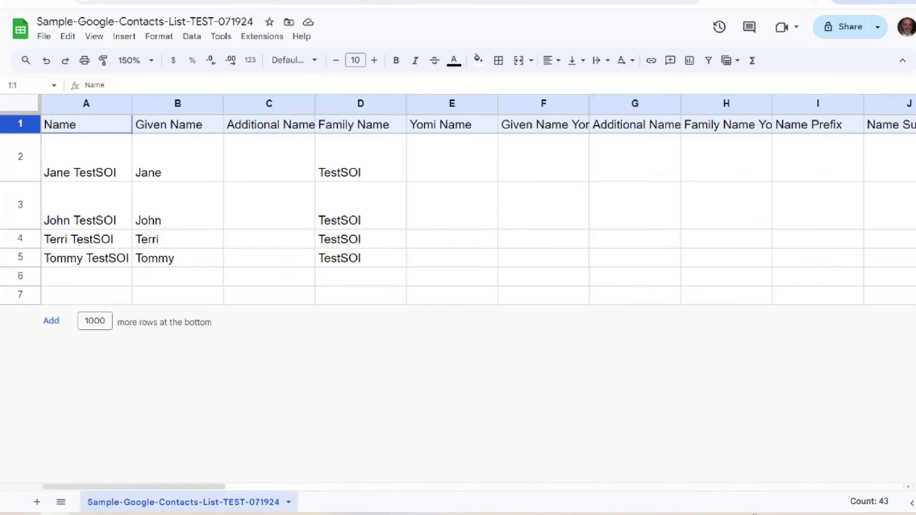
pyautogui.moveTo(132, 487); pyautogui.dragTo(131, 487)
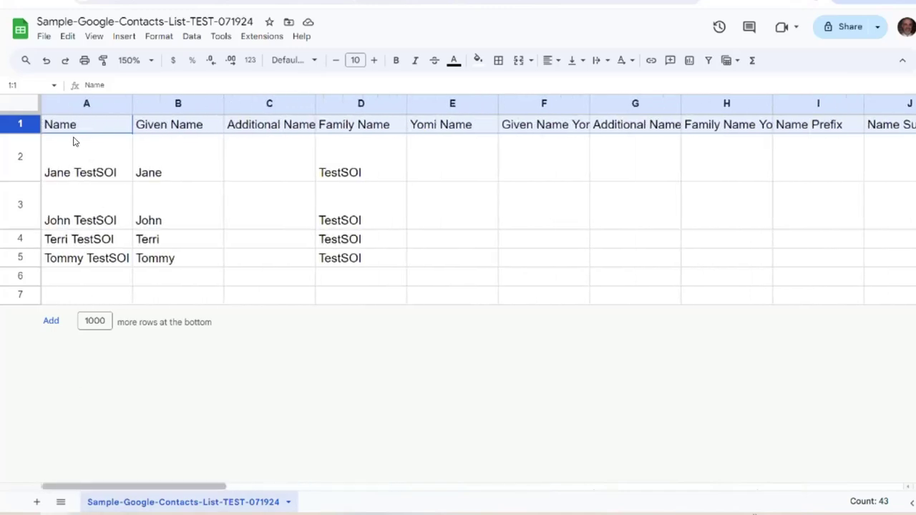
pyautogui.click(56, 105)
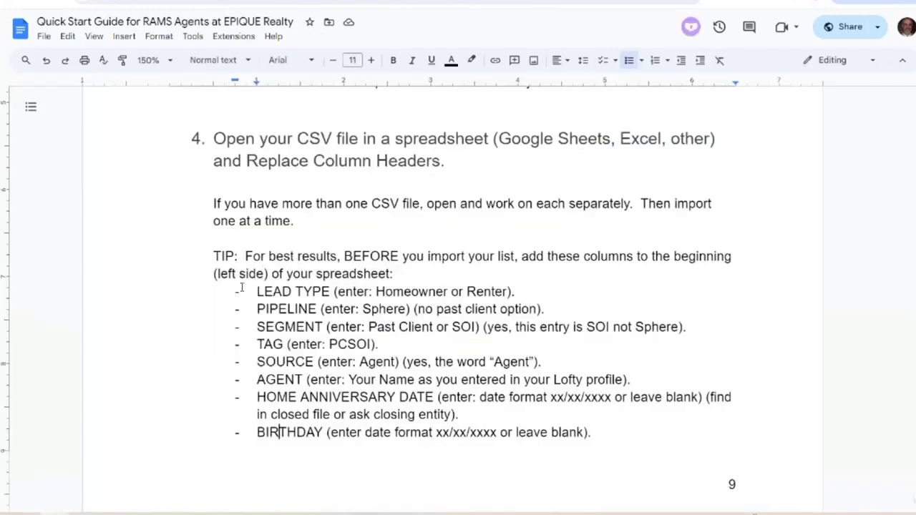
pyautogui.click(280, 433)
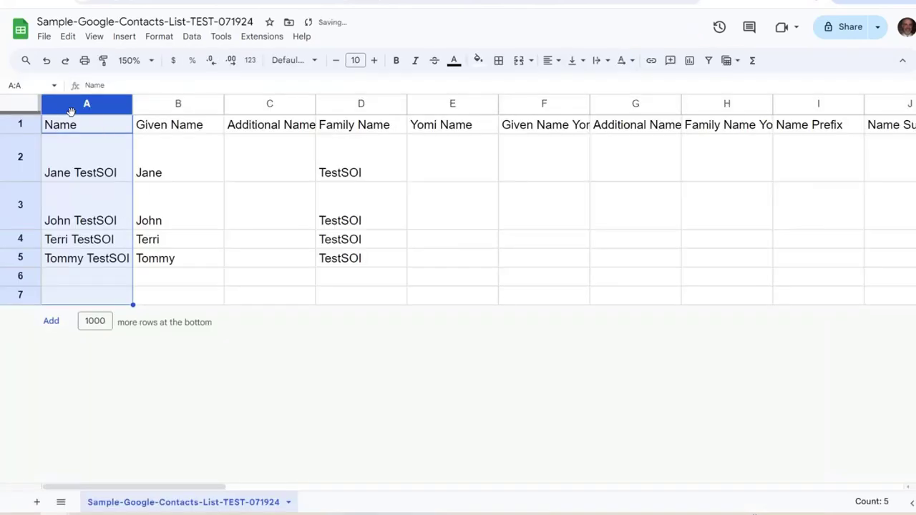
# Insert four blank columns to the left of column A
pyautogui.rightClick(71, 111)
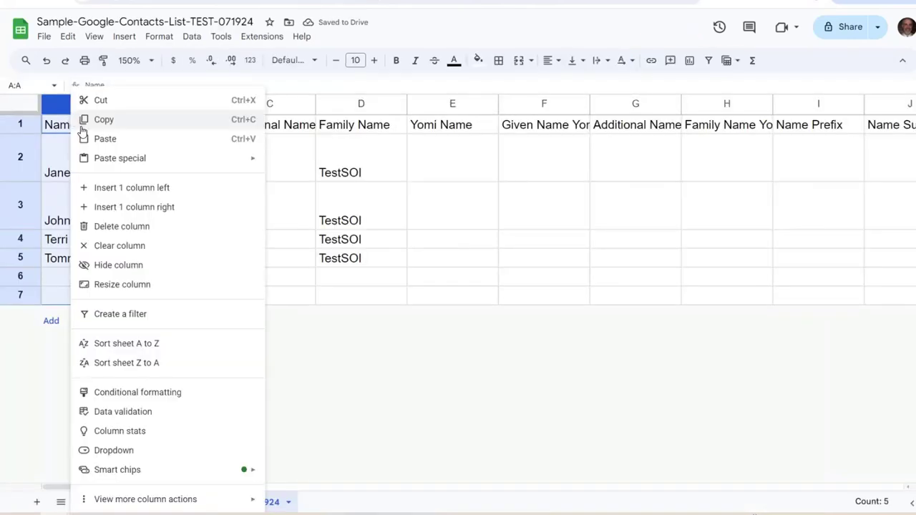
pyautogui.click(136, 188)
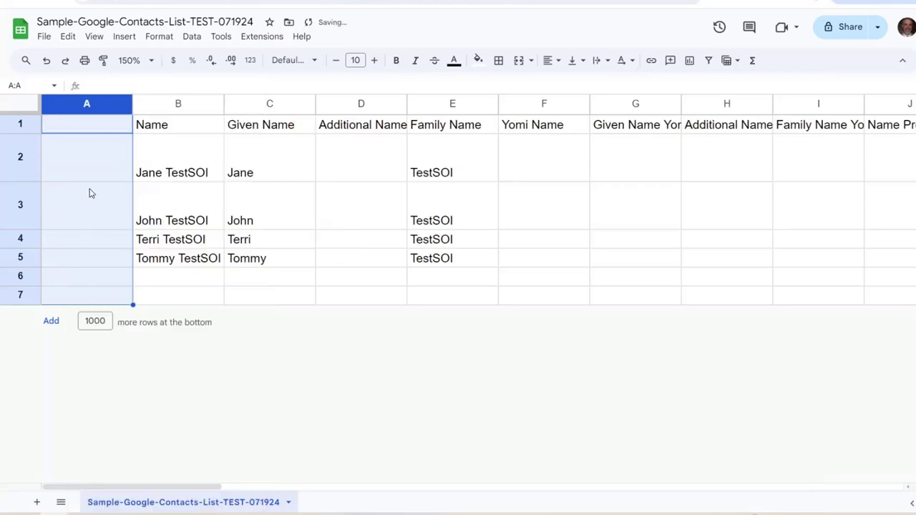
pyautogui.rightClick(93, 104)
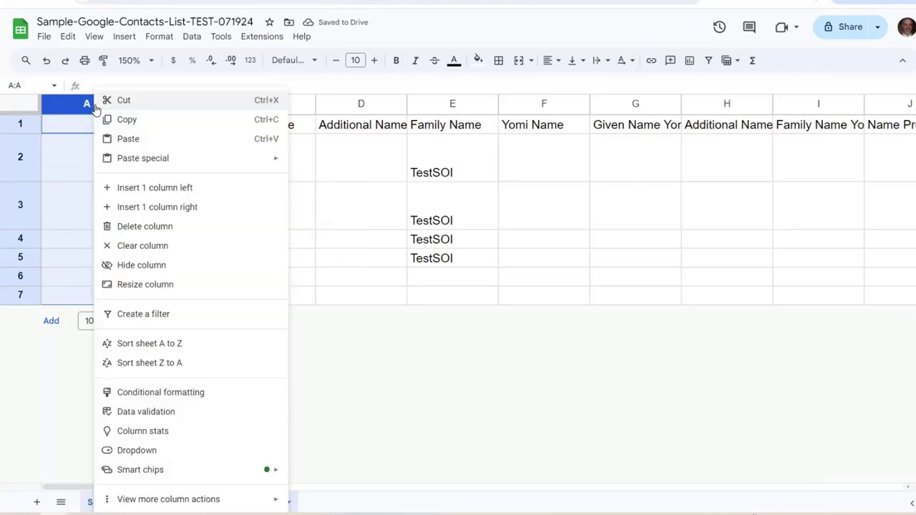
pyautogui.click(167, 190)
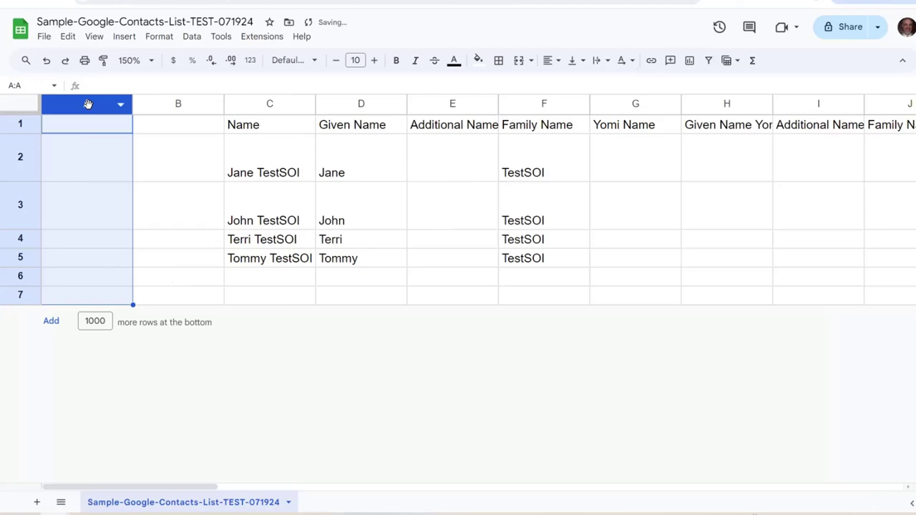
pyautogui.rightClick(88, 105)
pyautogui.click(151, 190)
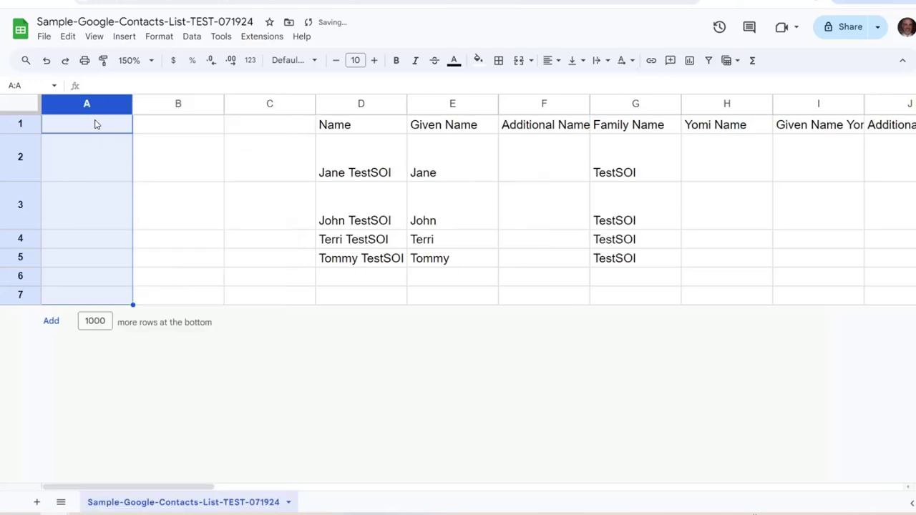
pyautogui.rightClick(100, 105)
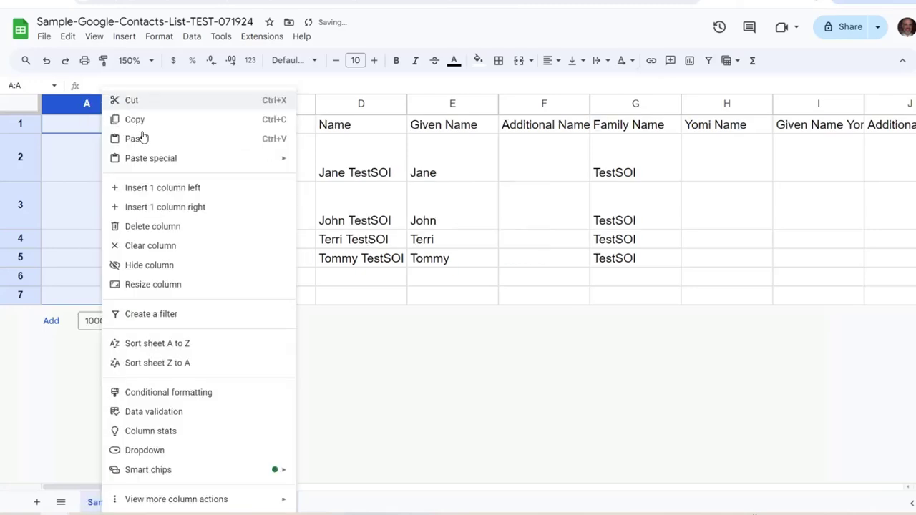
pyautogui.click(185, 190)
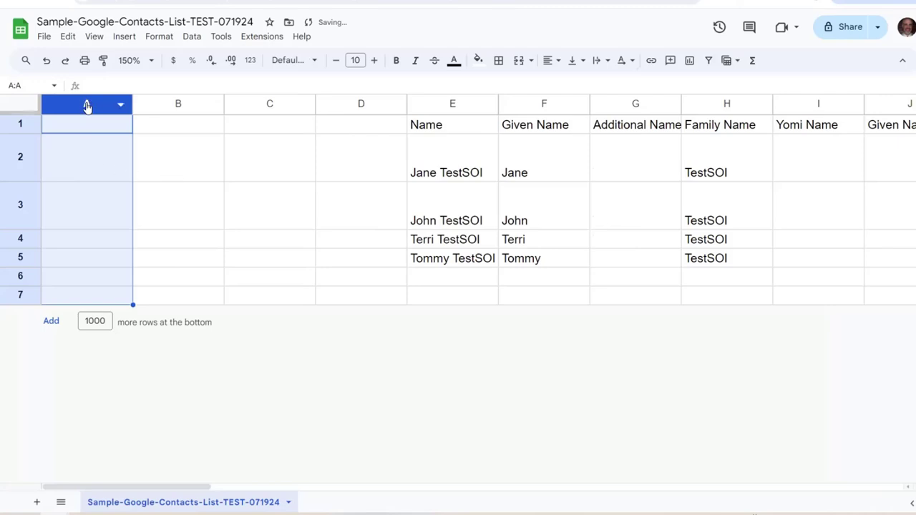
# Insert four more blank columns so Name moves to column I, then return to A1
pyautogui.rightClick(86, 105)
pyautogui.click(160, 188)
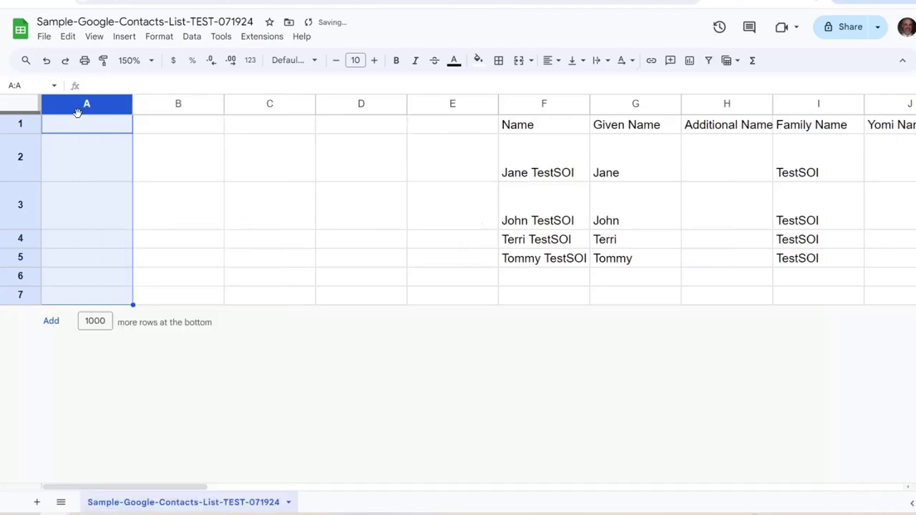
pyautogui.rightClick(80, 107)
pyautogui.click(136, 188)
pyautogui.rightClick(82, 107)
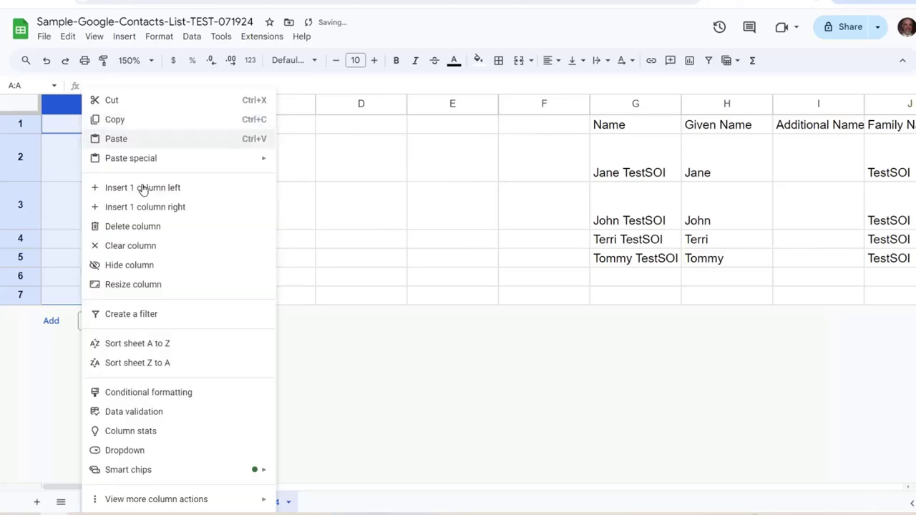
pyautogui.click(143, 187)
pyautogui.rightClick(89, 109)
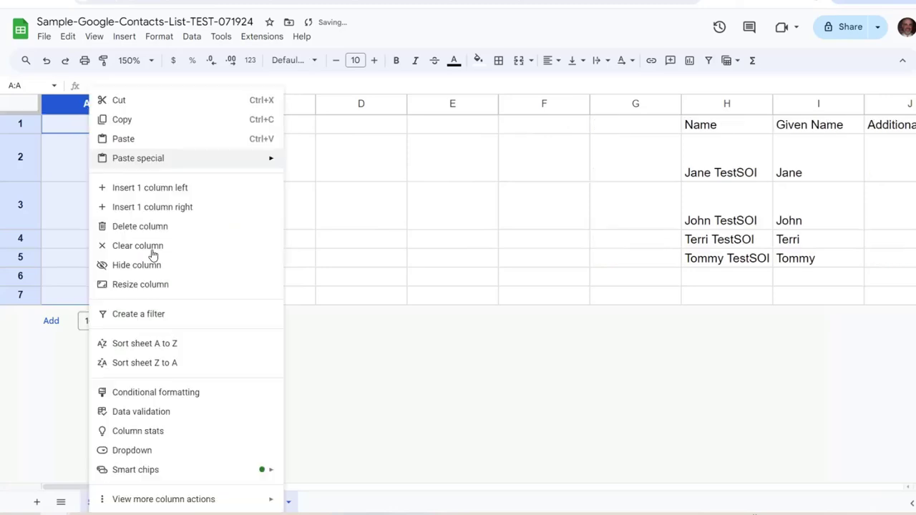
pyautogui.click(143, 188)
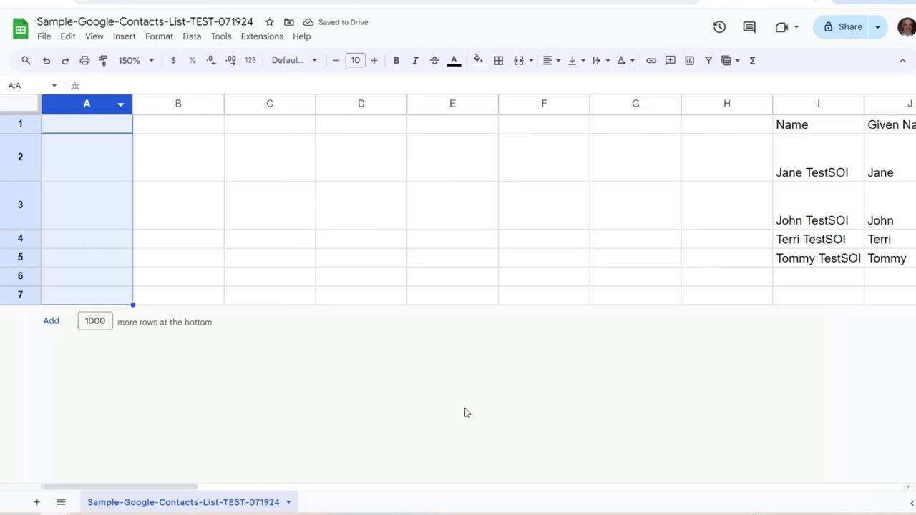
pyautogui.press('Right')
pyautogui.press('Right')
pyautogui.press('Right')
pyautogui.press('Right')
pyautogui.press('Right')
pyautogui.press('Right')
pyautogui.press('Right')
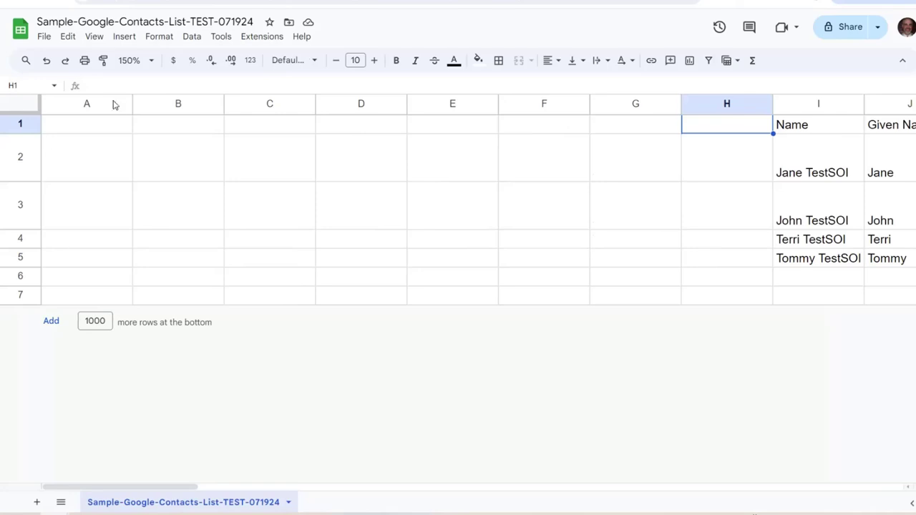
pyautogui.click(97, 127)
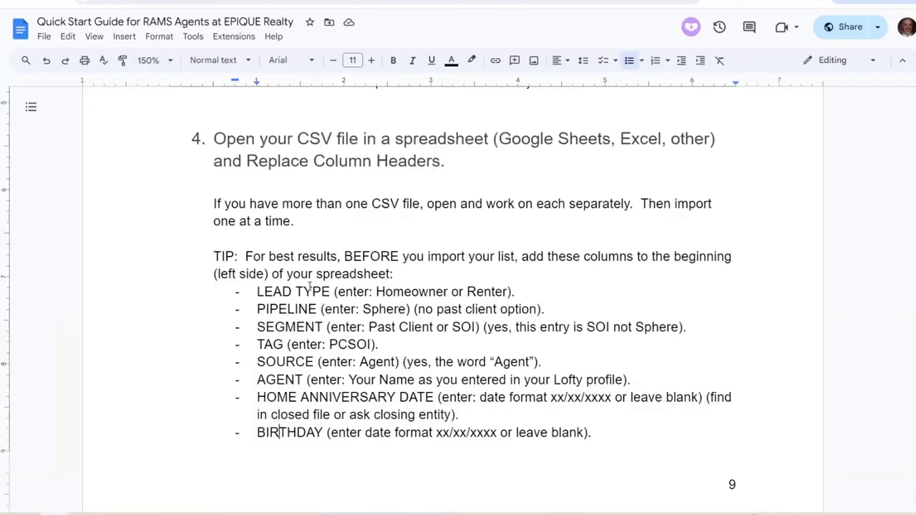
# Copy LEAD TYPE from the guide and paste it as the A1 header
pyautogui.moveTo(331, 292); pyautogui.dragTo(260, 296)
pyautogui.rightClick(280, 293)
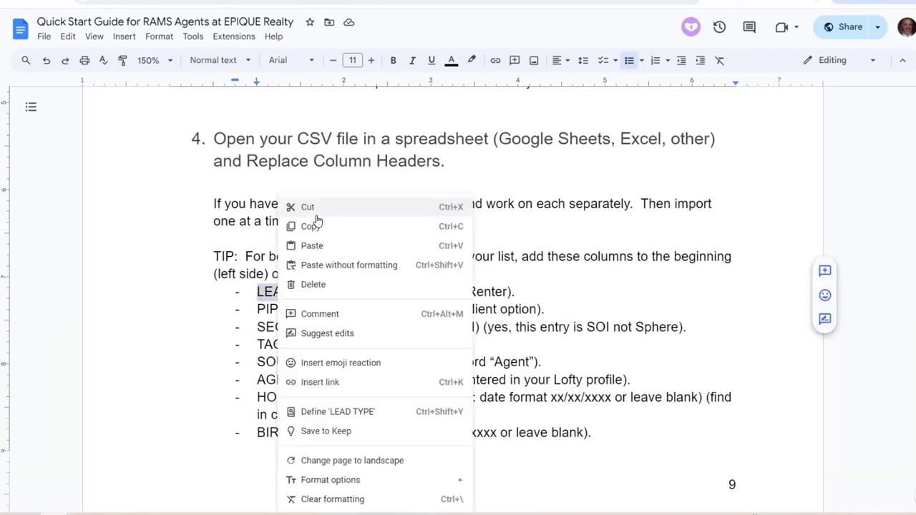
pyautogui.click(315, 225)
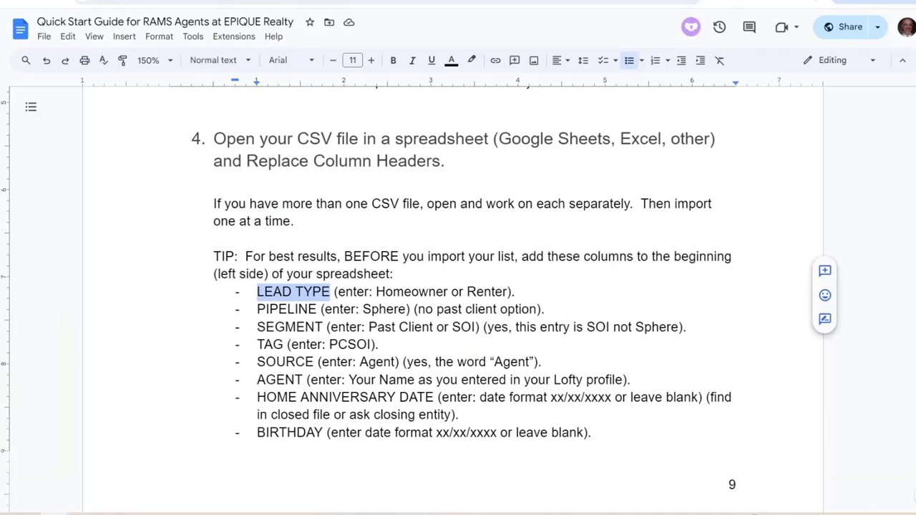
pyautogui.click(226, 1)
pyautogui.rightClick(89, 131)
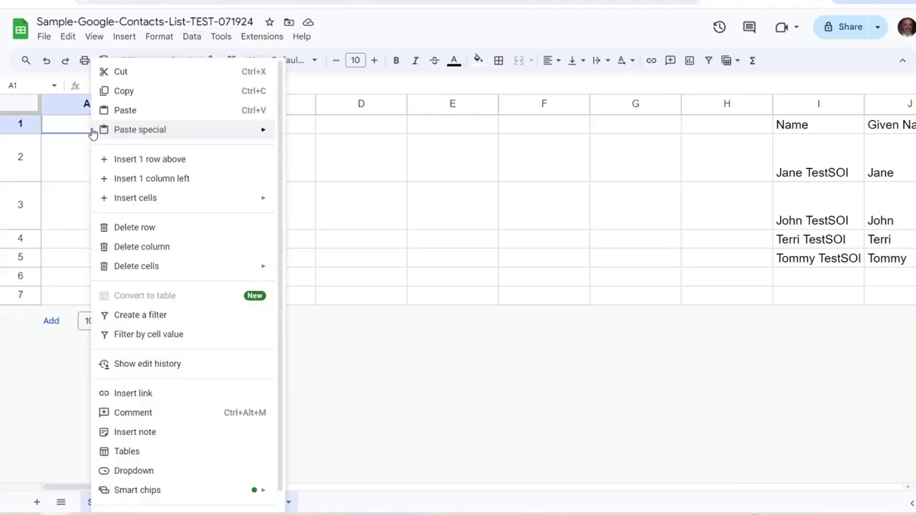
pyautogui.moveTo(147, 126)
pyautogui.click(105, 89)
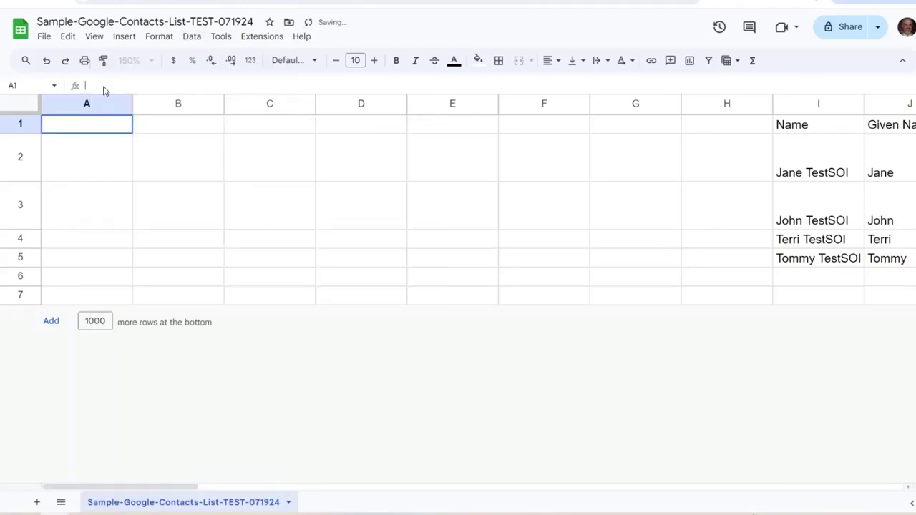
pyautogui.rightClick(104, 92)
pyautogui.click(142, 223)
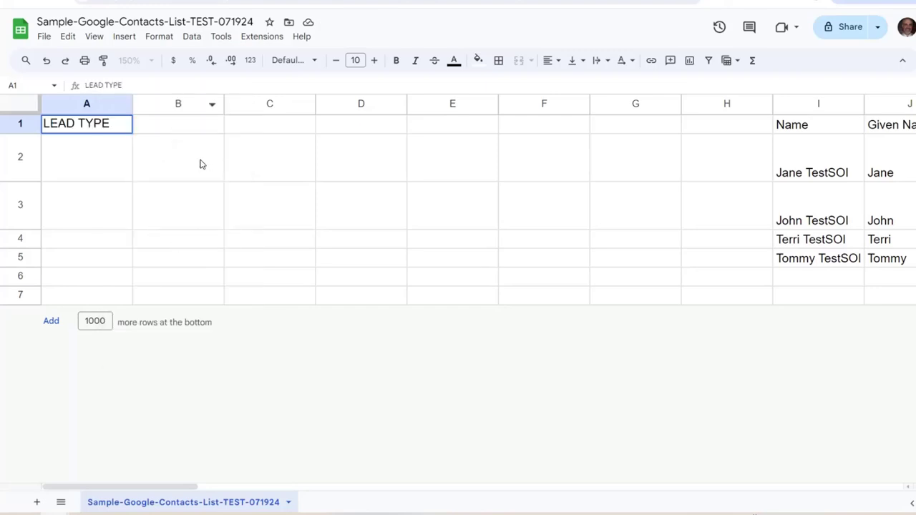
pyautogui.press('Tab')
# Copy PIPELINE from the guide into cell B1
pyautogui.hotkey('ctrl', 'Tab')
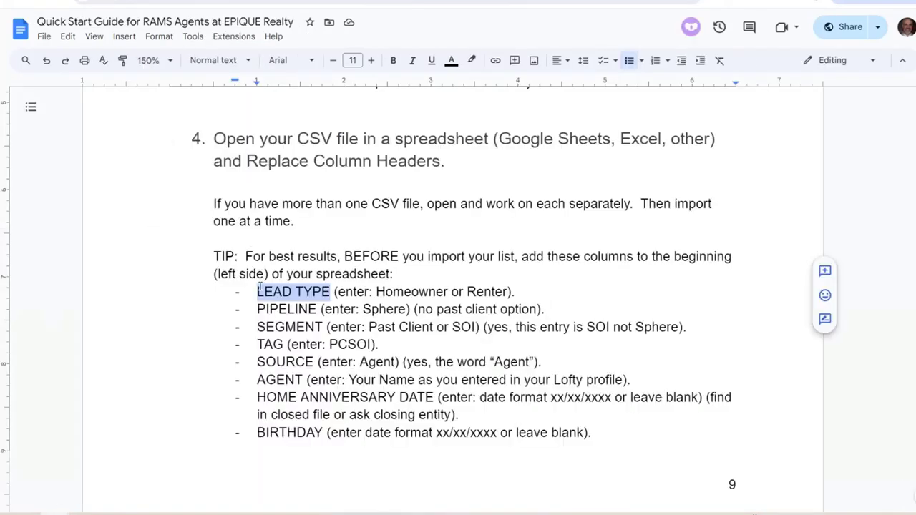
pyautogui.click(313, 308)
pyautogui.moveTo(318, 308); pyautogui.dragTo(266, 317)
pyautogui.rightClick(276, 313)
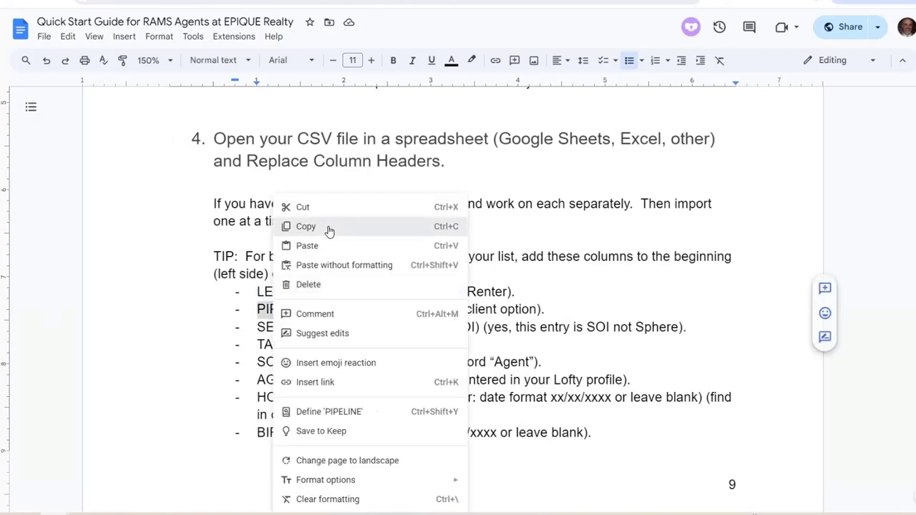
pyautogui.click(327, 229)
pyautogui.hotkey('ctrl', 'Tab')
pyautogui.rightClick(131, 89)
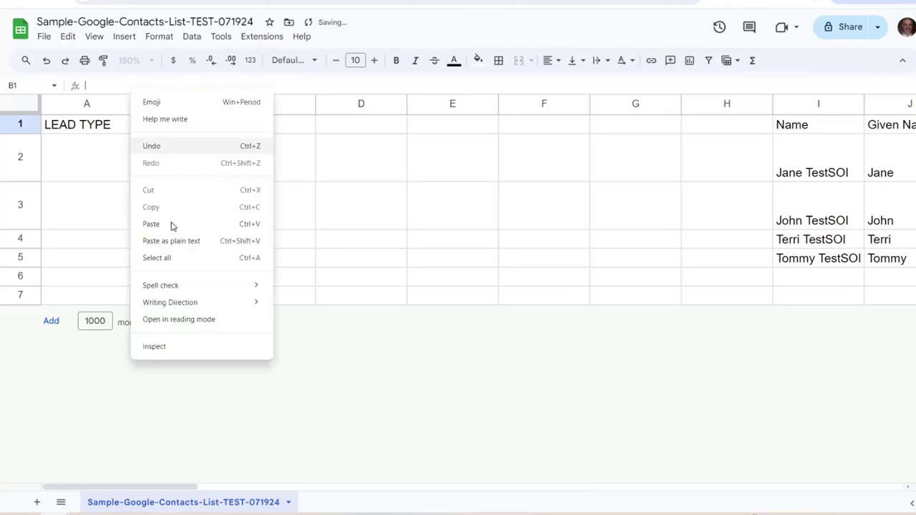
pyautogui.click(182, 229)
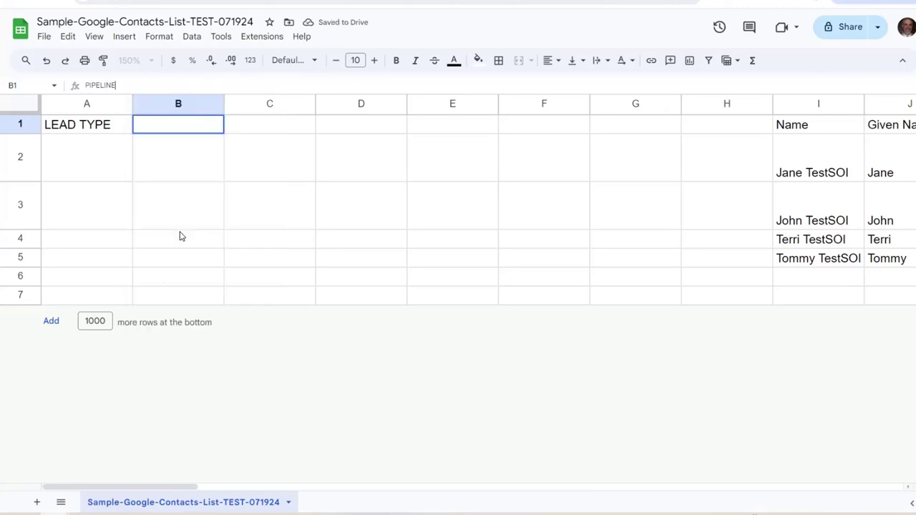
pyautogui.click(256, 129)
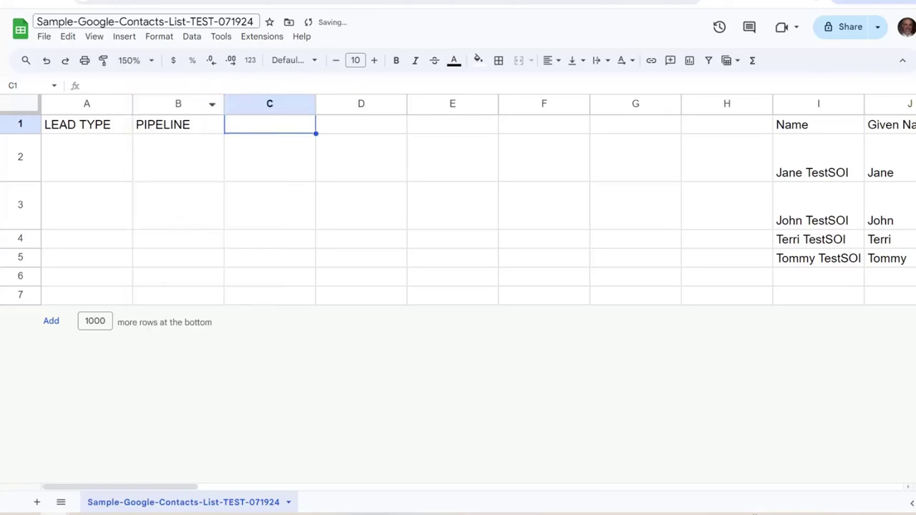
# Paste SEGMENT from the guide as plain text into C1
pyautogui.hotkey('ctrl', 'shift', 'Tab')
pyautogui.moveTo(321, 330); pyautogui.dragTo(261, 326)
pyautogui.rightClick(276, 327)
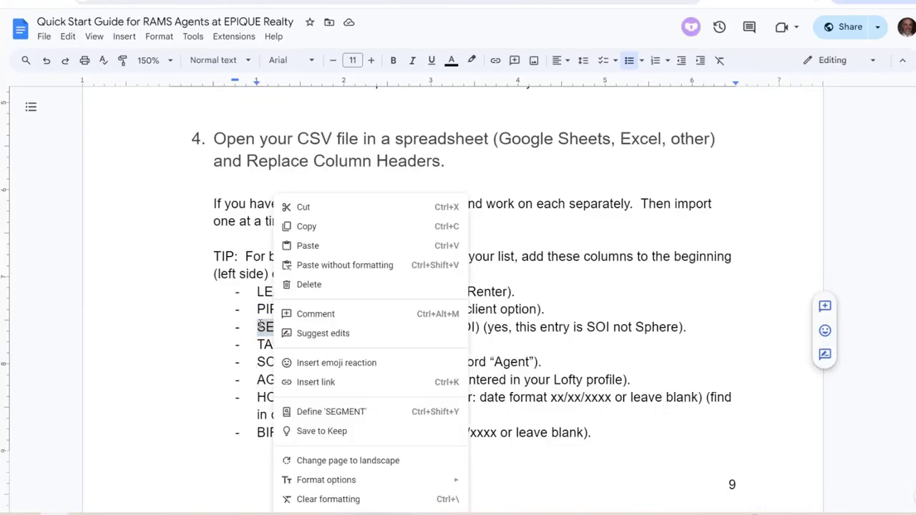
pyautogui.click(316, 226)
pyautogui.hotkey('ctrl', 'Tab')
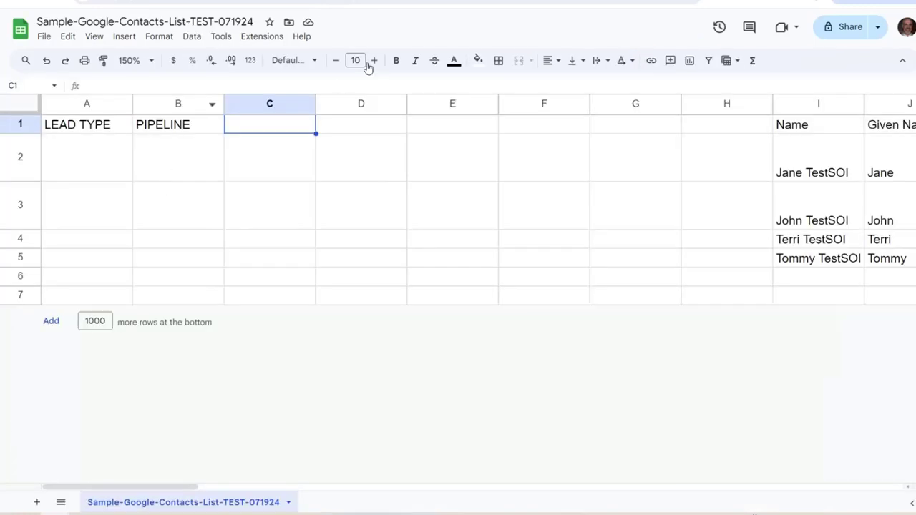
pyautogui.rightClick(129, 86)
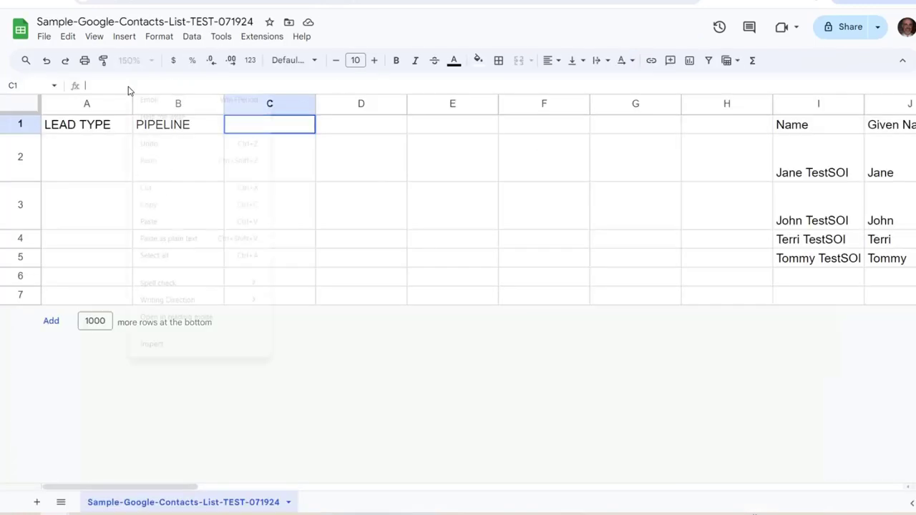
pyautogui.click(174, 240)
pyautogui.click(356, 131)
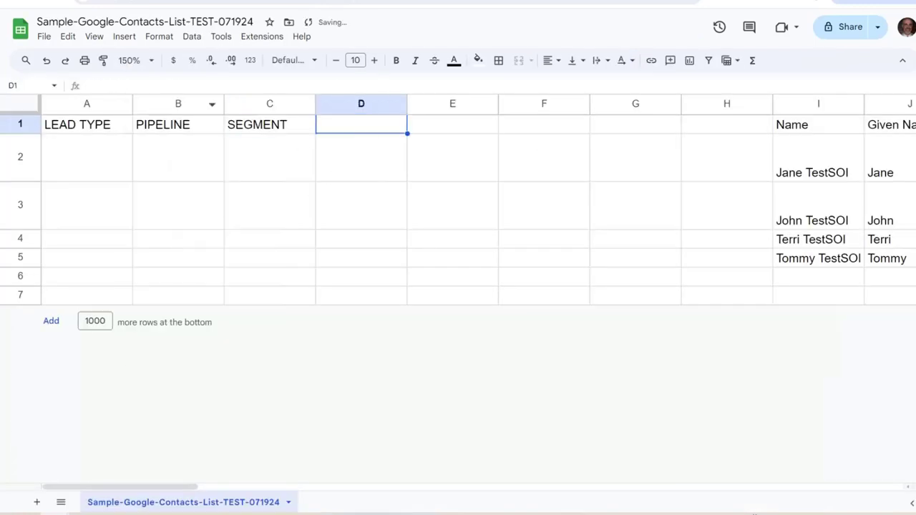
# Paste TAG from the guide as plain text into D1
pyautogui.hotkey('ctrl', 'shift', 'Tab')
pyautogui.click(270, 309)
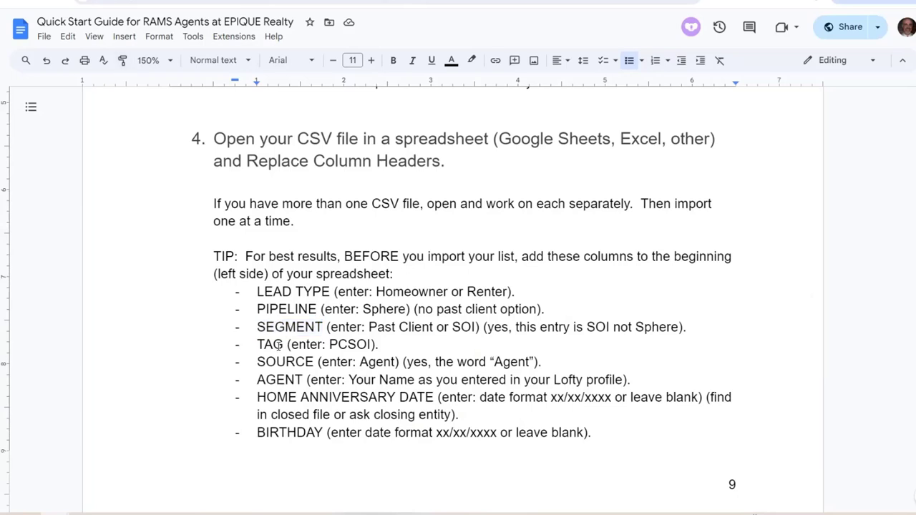
pyautogui.moveTo(284, 344); pyautogui.dragTo(259, 345)
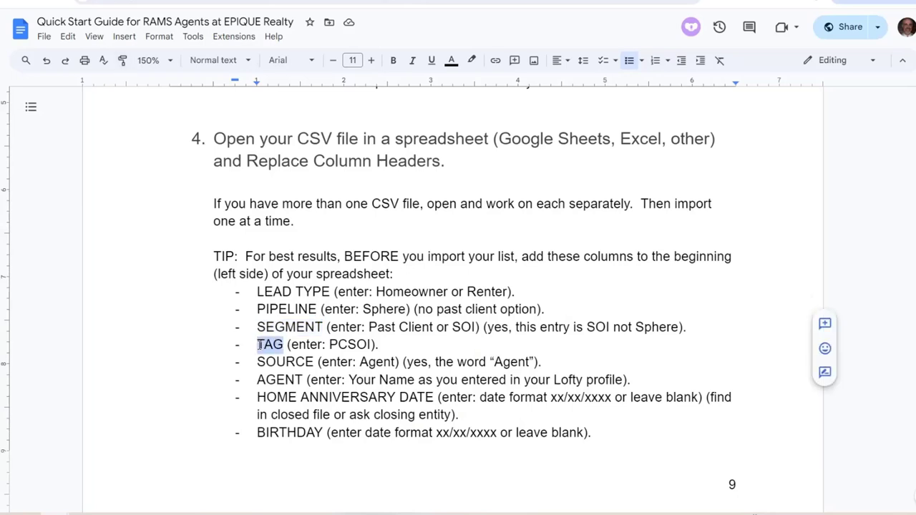
pyautogui.rightClick(260, 345)
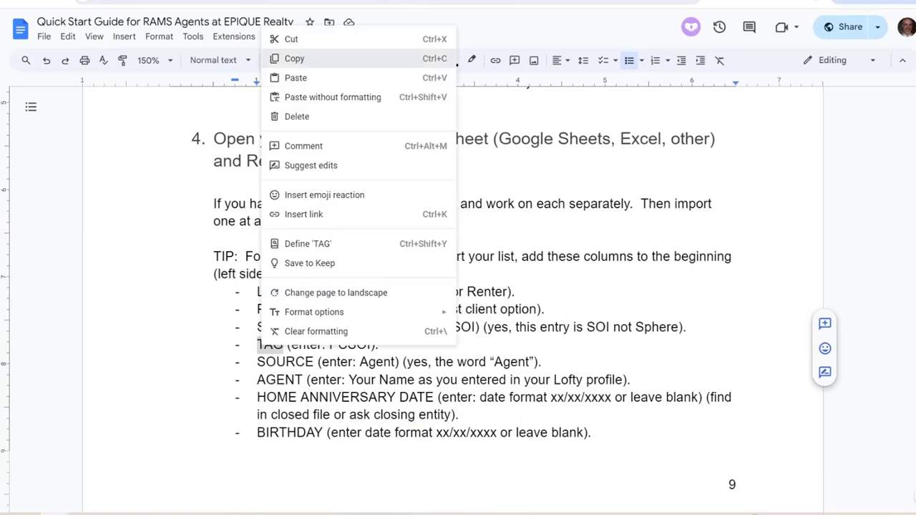
pyautogui.click(296, 57)
pyautogui.hotkey('ctrl', 'Tab')
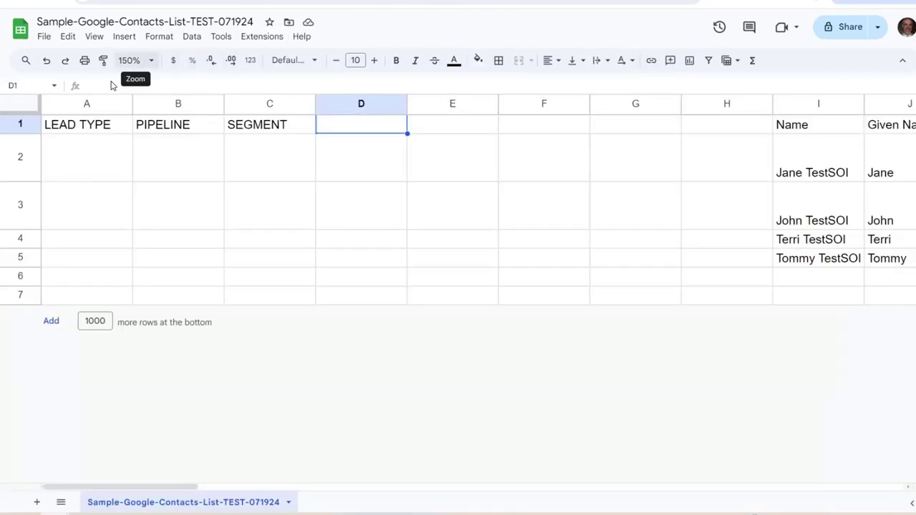
pyautogui.rightClick(103, 88)
pyautogui.click(164, 242)
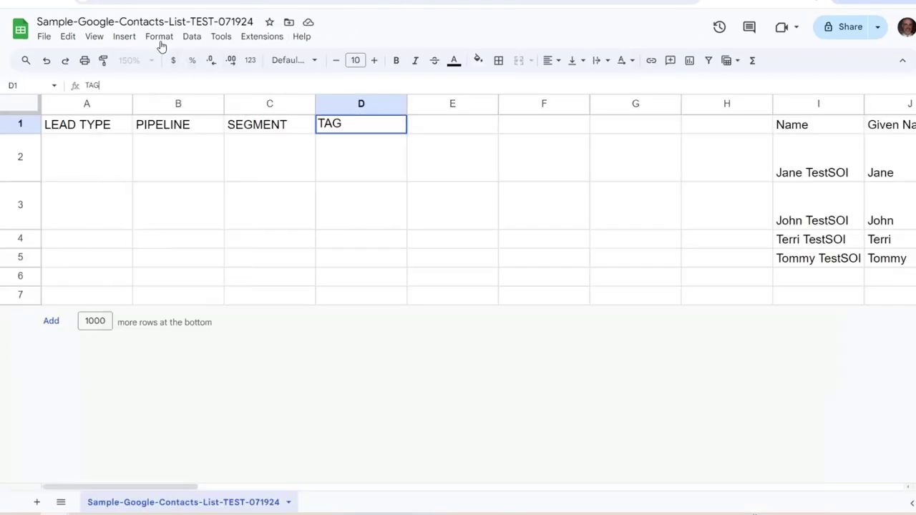
# Paste SOURCE from the guide as plain text into E1
pyautogui.hotkey('ctrl', 'shift', 'Tab')
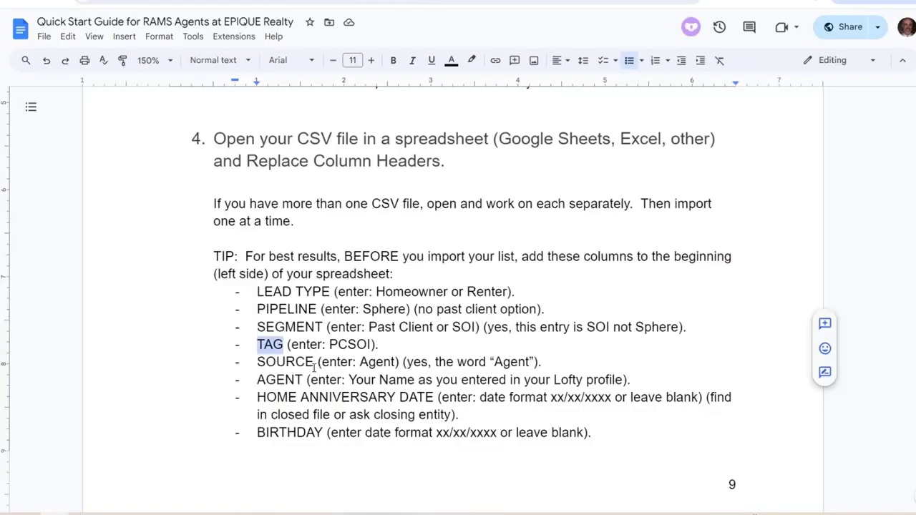
pyautogui.moveTo(314, 367); pyautogui.dragTo(261, 363)
pyautogui.rightClick(263, 361)
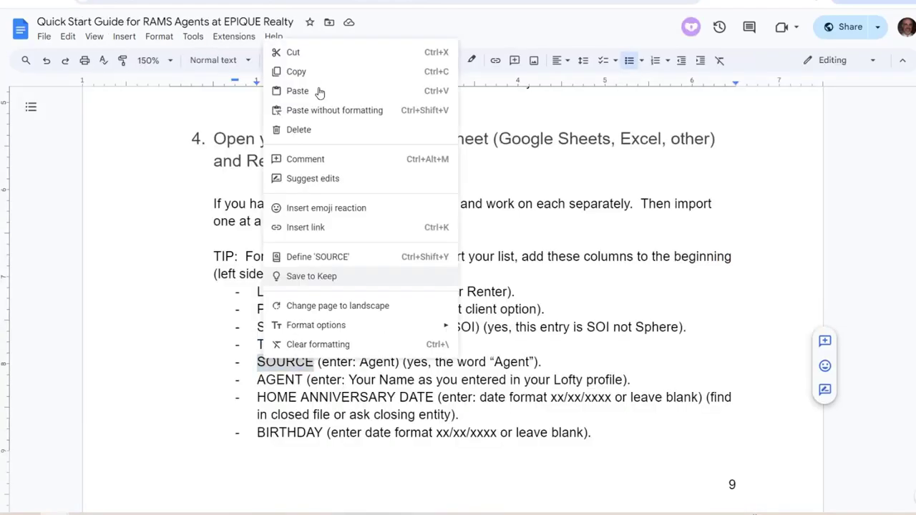
pyautogui.click(293, 70)
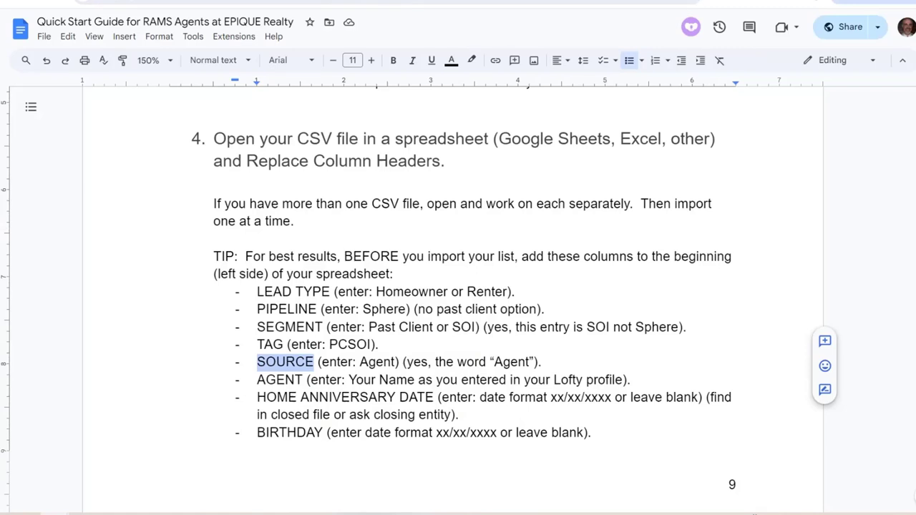
pyautogui.hotkey('ctrl', 'Tab')
pyautogui.click(440, 127)
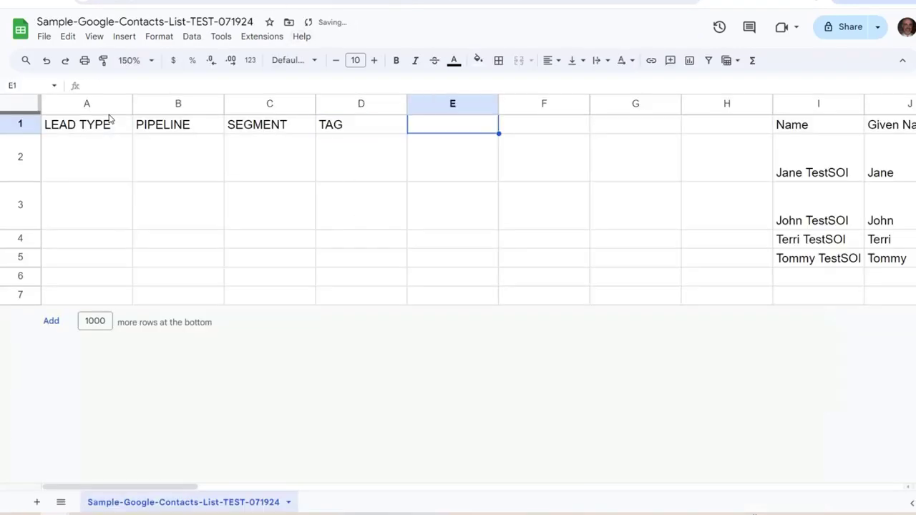
pyautogui.rightClick(108, 89)
pyautogui.click(149, 239)
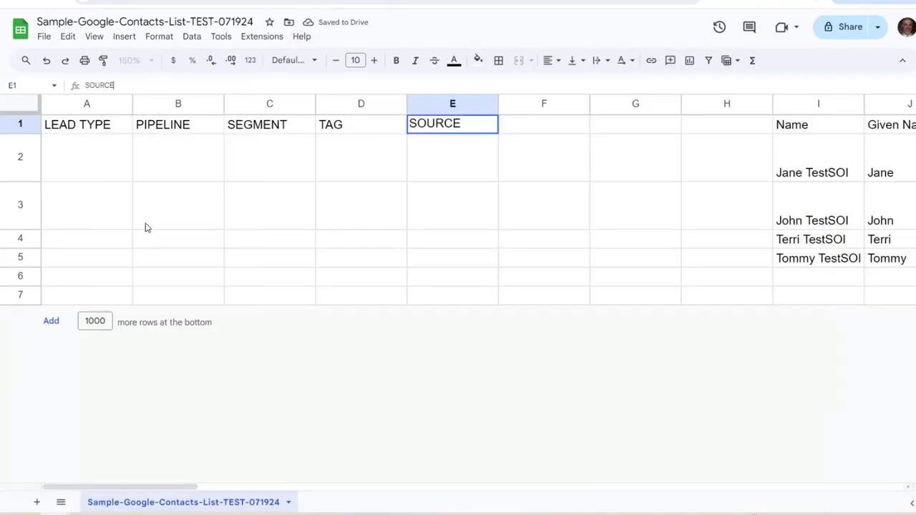
# Paste AGENT from the guide as plain text into F1
pyautogui.hotkey('ctrl', 'shift', 'Tab')
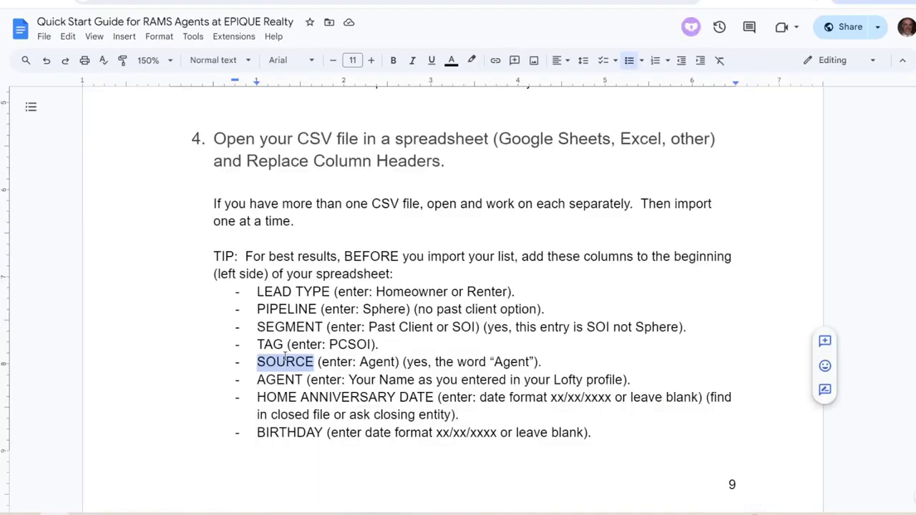
pyautogui.moveTo(301, 380); pyautogui.dragTo(258, 380)
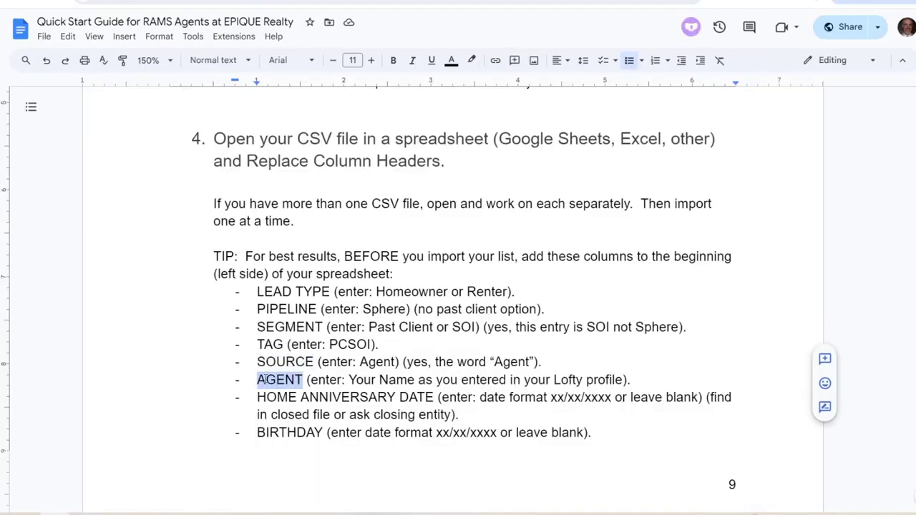
pyautogui.rightClick(264, 381)
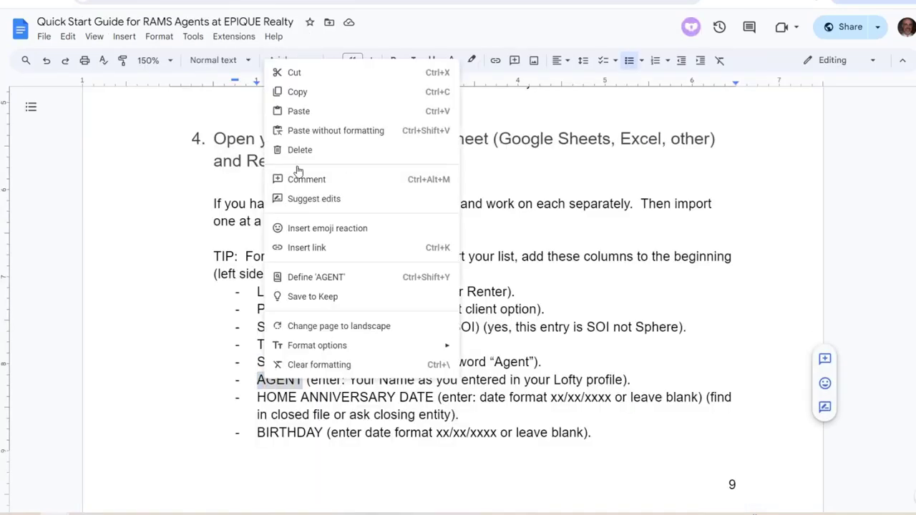
pyautogui.click(329, 94)
pyautogui.hotkey('ctrl', 'Tab')
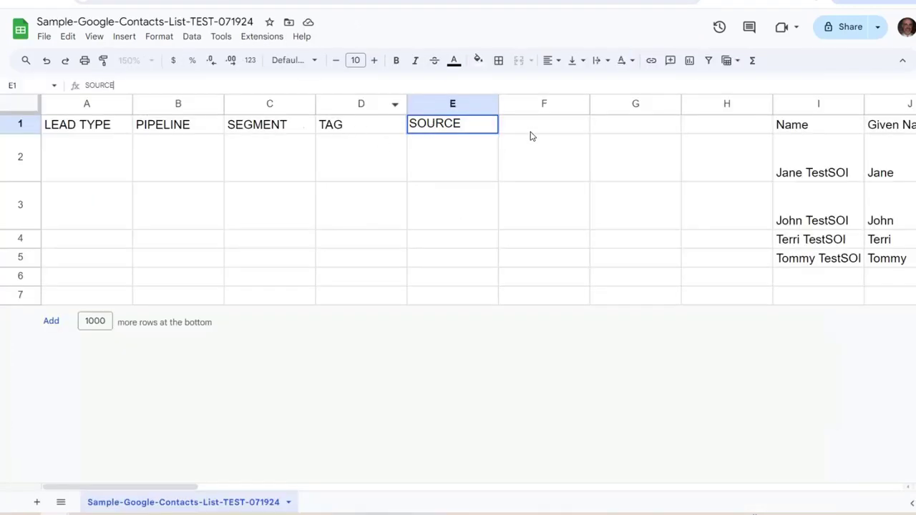
pyautogui.press('Right')
pyautogui.rightClick(105, 84)
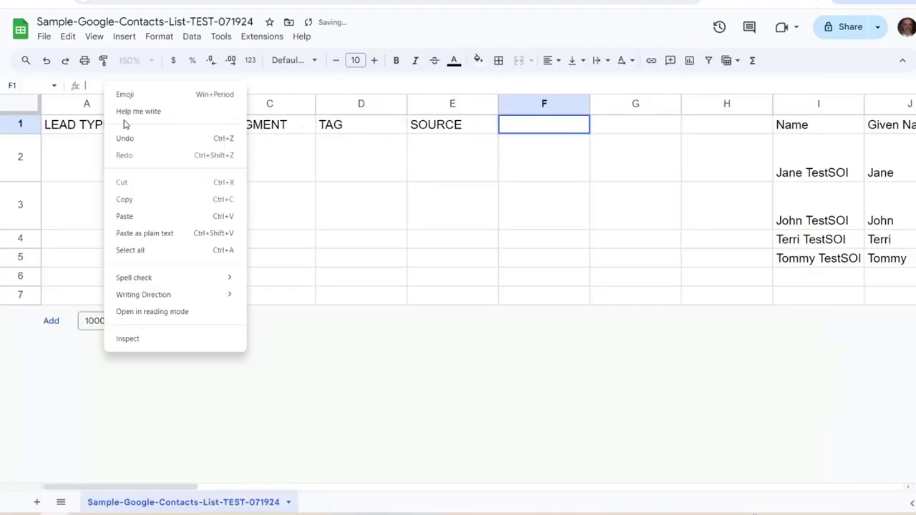
pyautogui.click(133, 234)
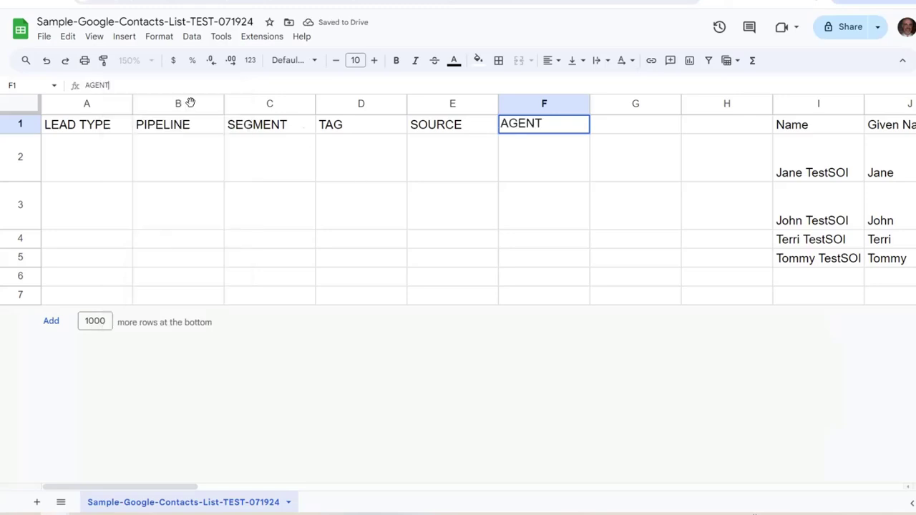
pyautogui.click(642, 127)
# Paste HOME ANNIVERSARY DATE from the guide into G1
pyautogui.hotkey('ctrl', 'shift', 'Tab')
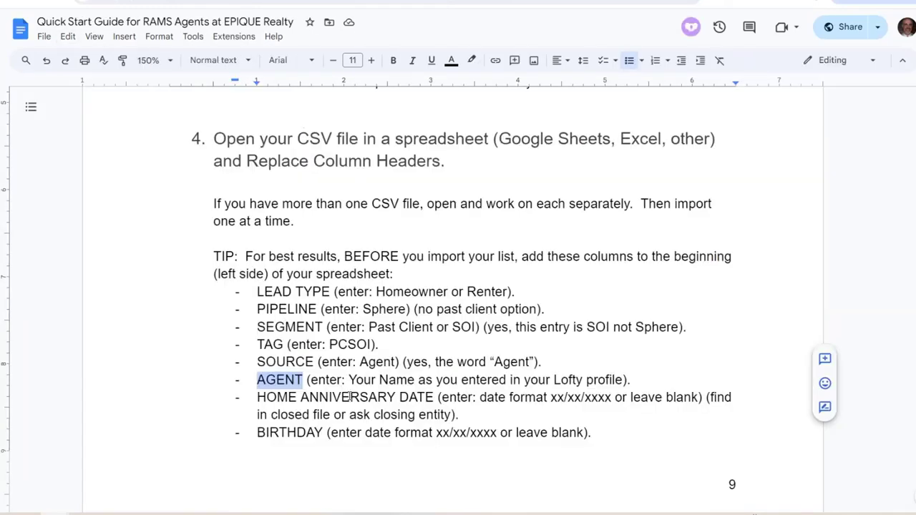
pyautogui.click(410, 403)
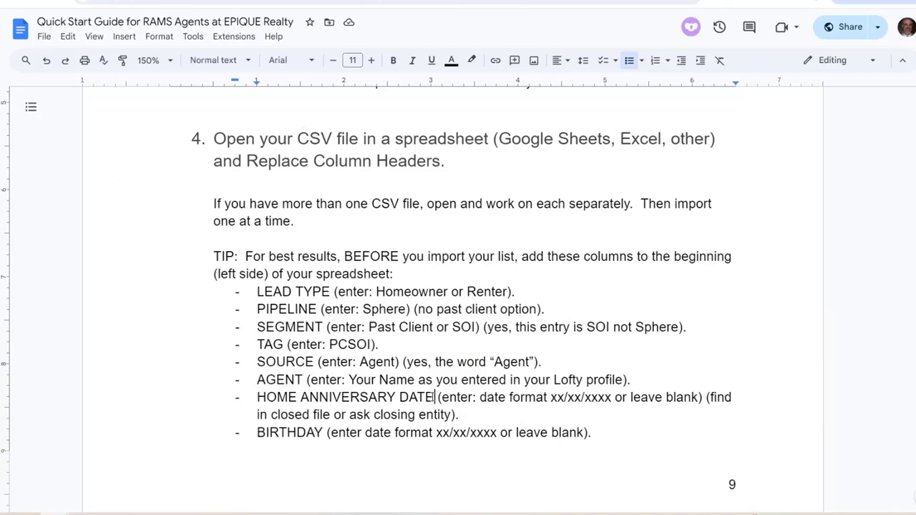
pyautogui.moveTo(435, 397); pyautogui.dragTo(253, 396)
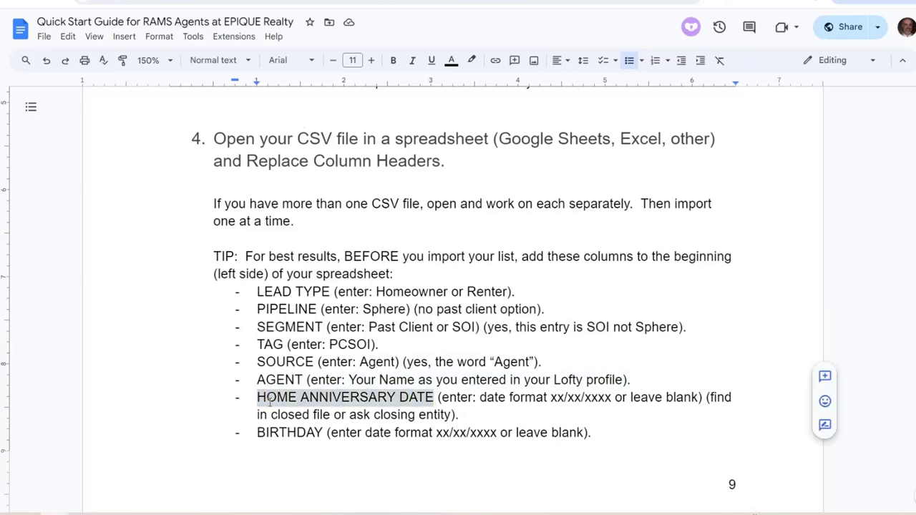
pyautogui.rightClick(269, 402)
pyautogui.click(313, 116)
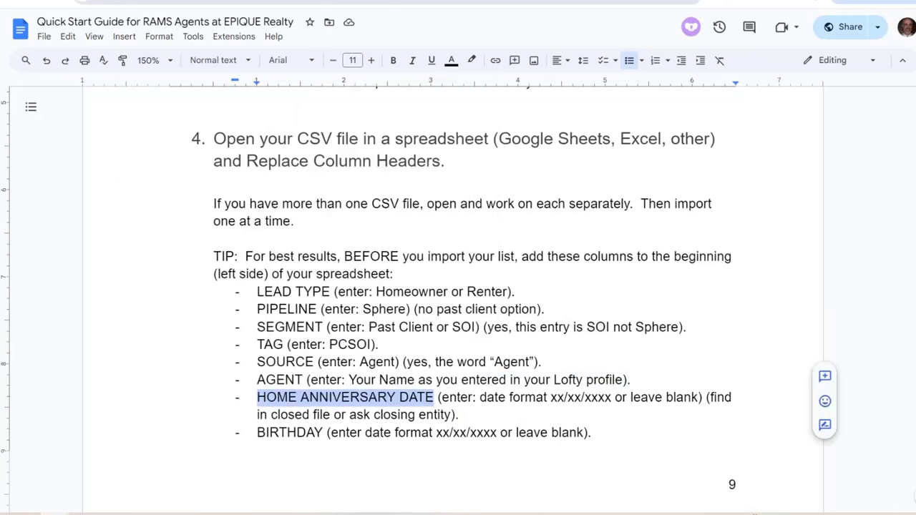
pyautogui.click(301, 3)
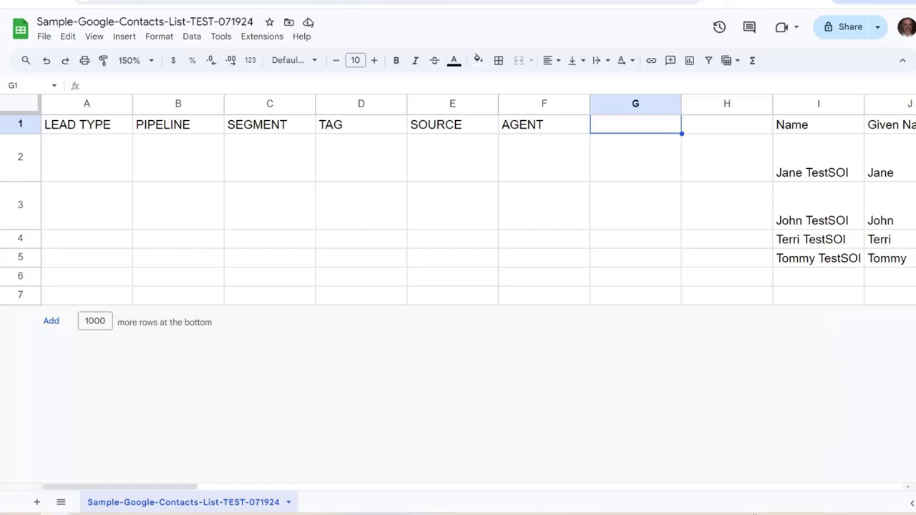
pyautogui.rightClick(92, 88)
pyautogui.click(136, 242)
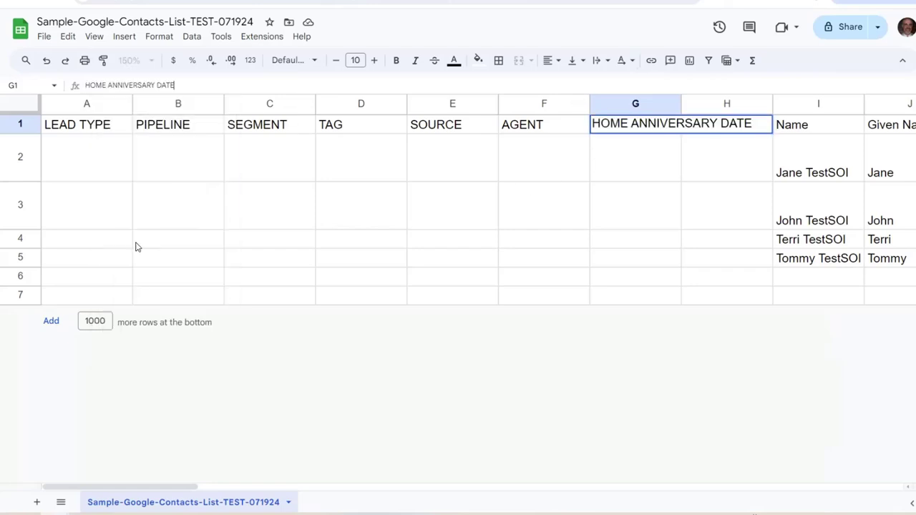
# Paste BIRTHDAY from the guide as plain text into H1
pyautogui.click(297, 432)
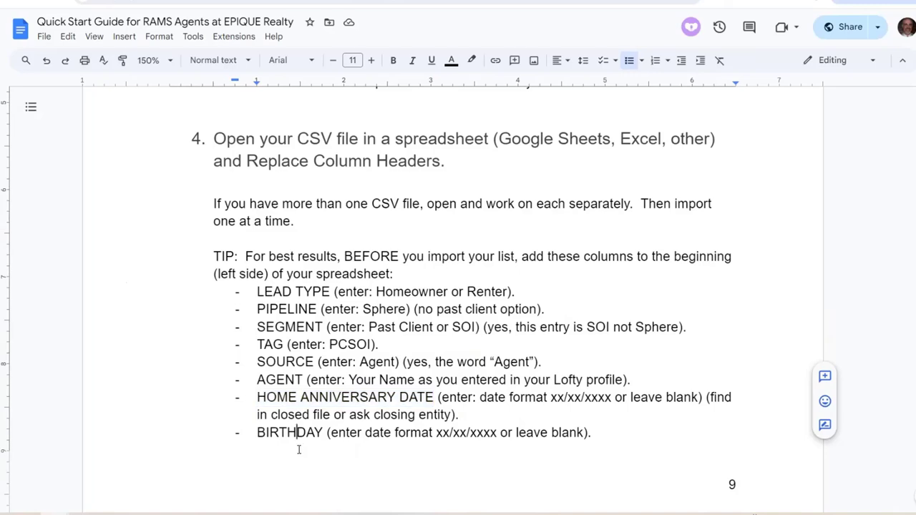
pyautogui.moveTo(324, 432); pyautogui.dragTo(253, 429)
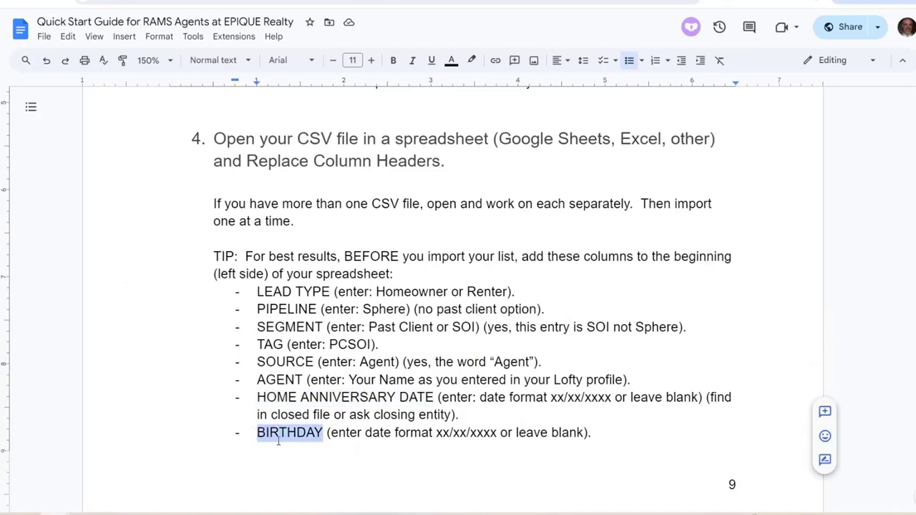
pyautogui.rightClick(279, 435)
pyautogui.click(342, 151)
pyautogui.hotkey('ctrl', 'Tab')
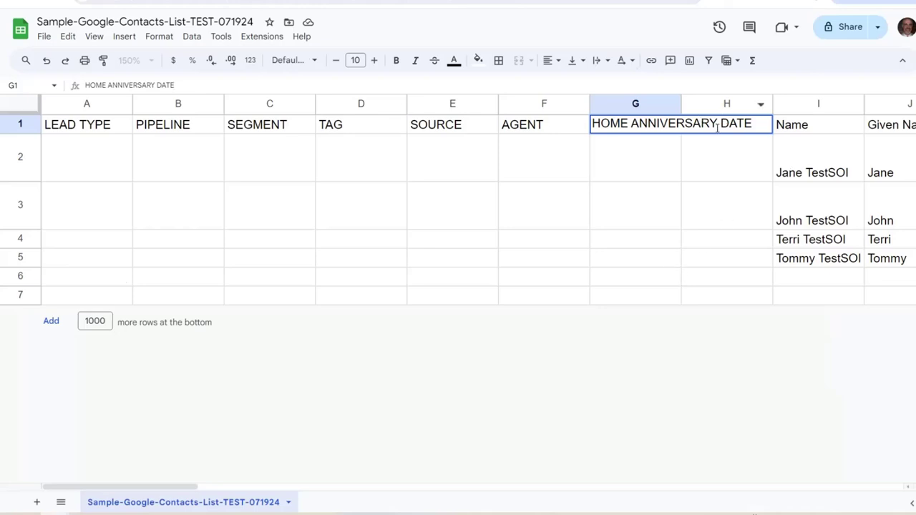
pyautogui.press('Return')
pyautogui.click(705, 129)
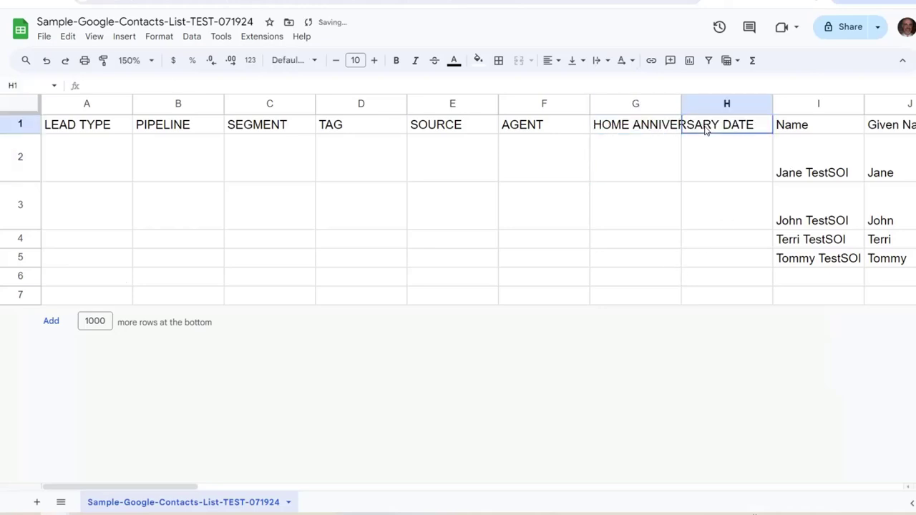
pyautogui.click(81, 87)
pyautogui.rightClick(99, 90)
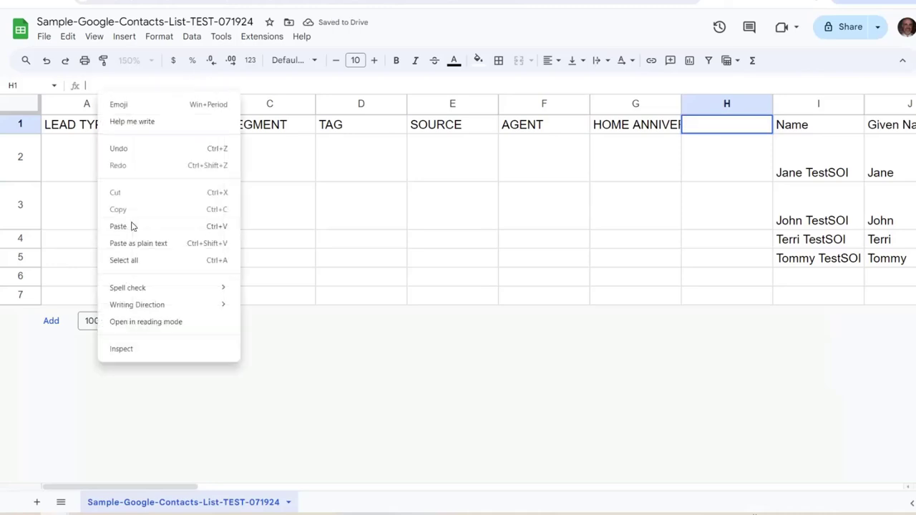
pyautogui.click(135, 244)
pyautogui.click(109, 185)
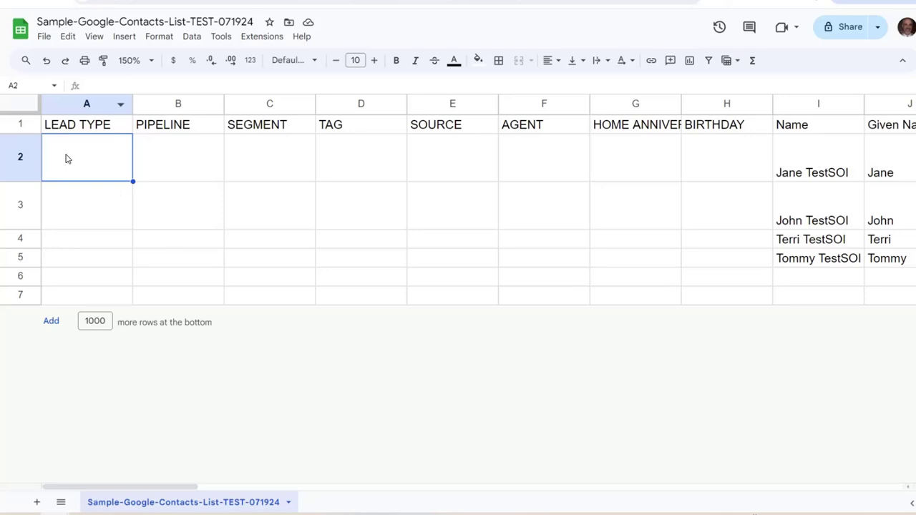
# Review row 2 across the new columns A–H and consult the quick start guide
pyautogui.click(187, 166)
pyautogui.click(262, 168)
pyautogui.click(348, 159)
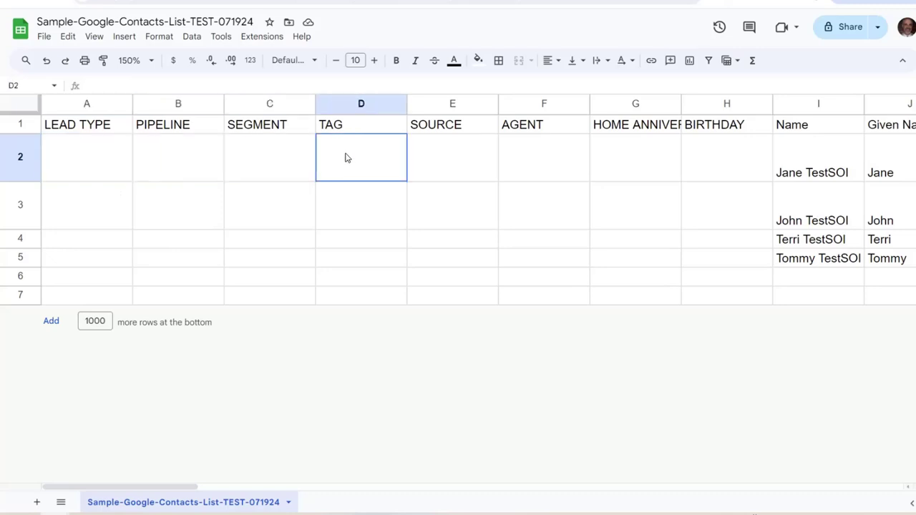
pyautogui.click(444, 169)
pyautogui.click(566, 146)
pyautogui.click(610, 152)
pyautogui.click(714, 152)
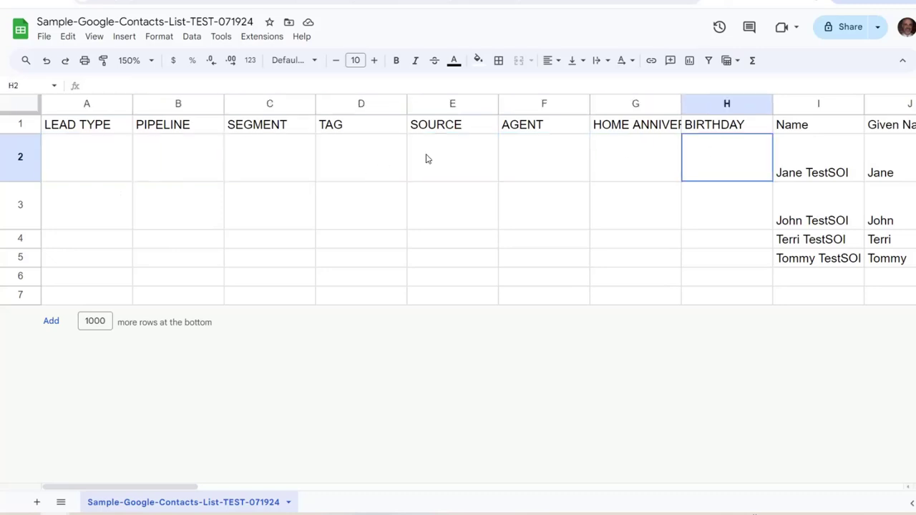
pyautogui.hotkey('ctrl', 'Tab')
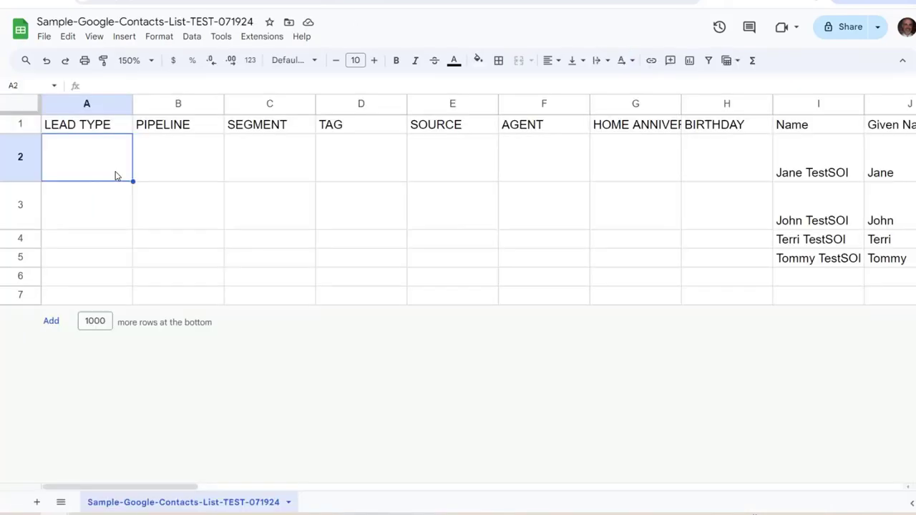
# Enter Homeowner in A2–A3 and Renter in A4–A5 under LEAD TYPE
pyautogui.click(822, 169)
pyautogui.click(77, 155)
pyautogui.write('Homeowner')
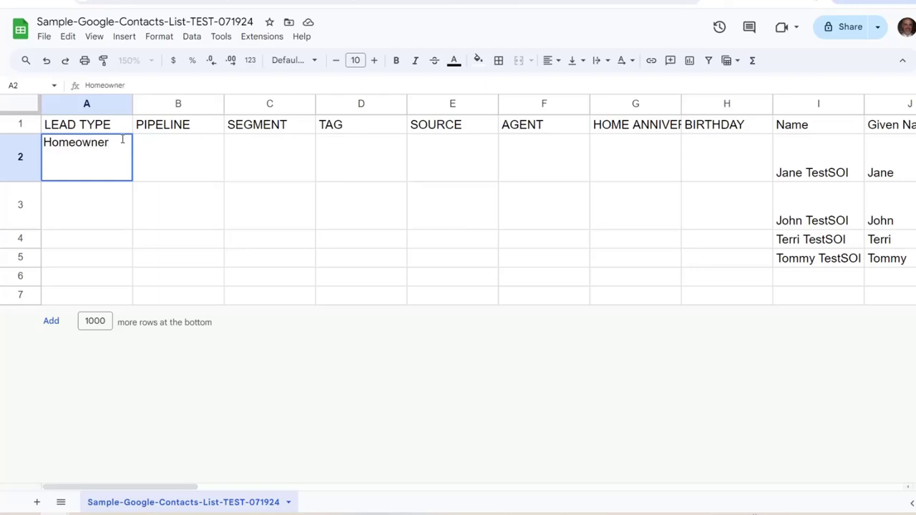
pyautogui.press('Return')
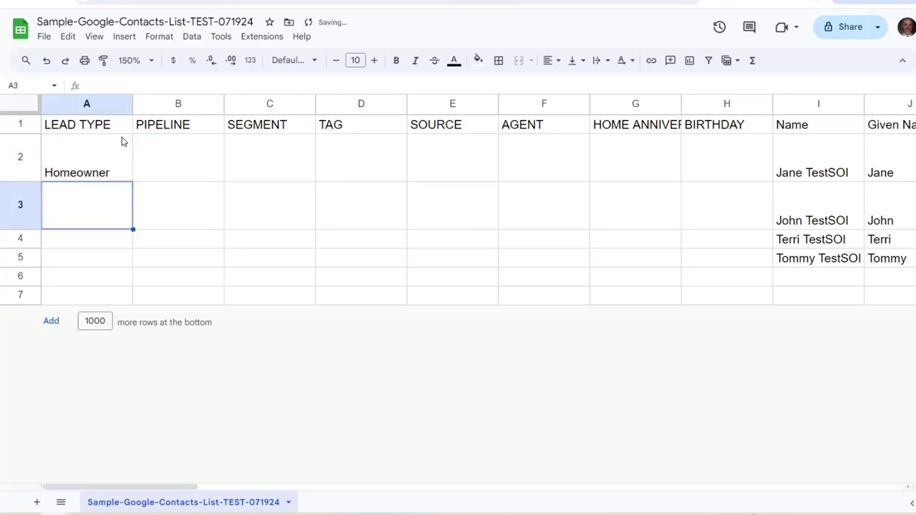
pyautogui.write('H')
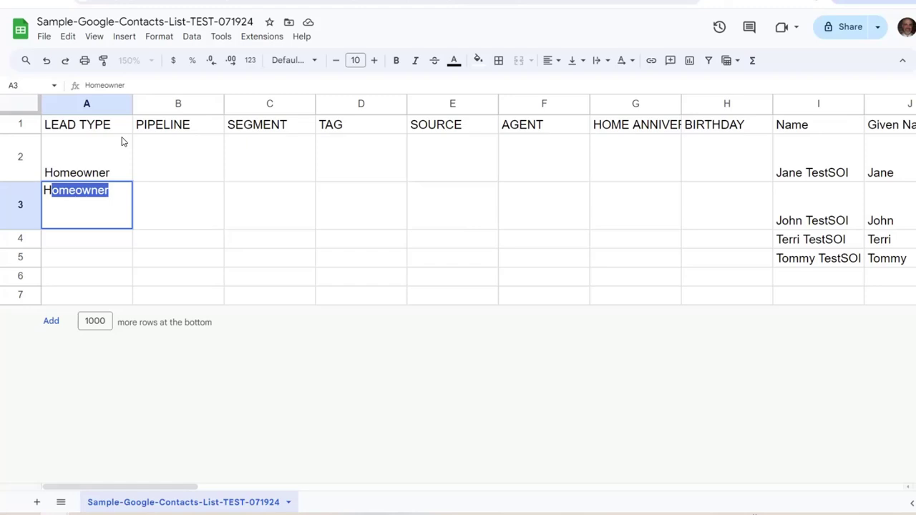
pyautogui.press('Return')
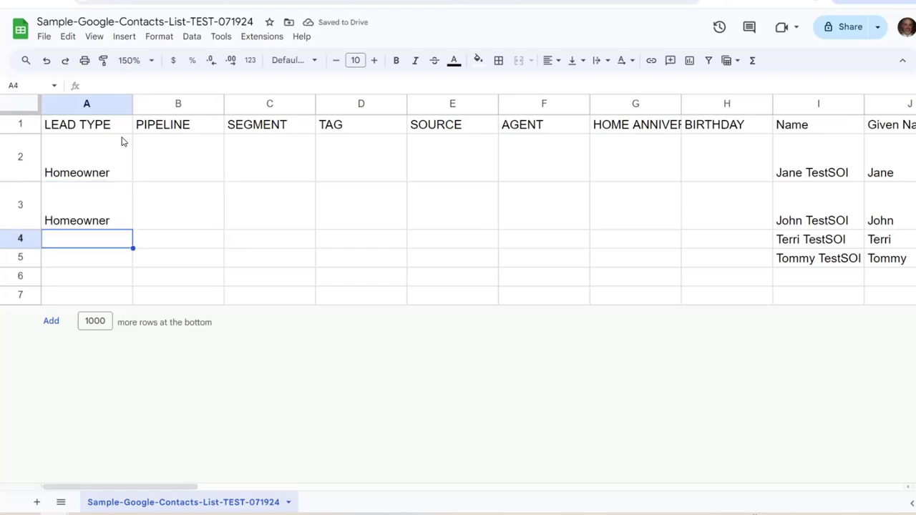
pyautogui.write('Renter')
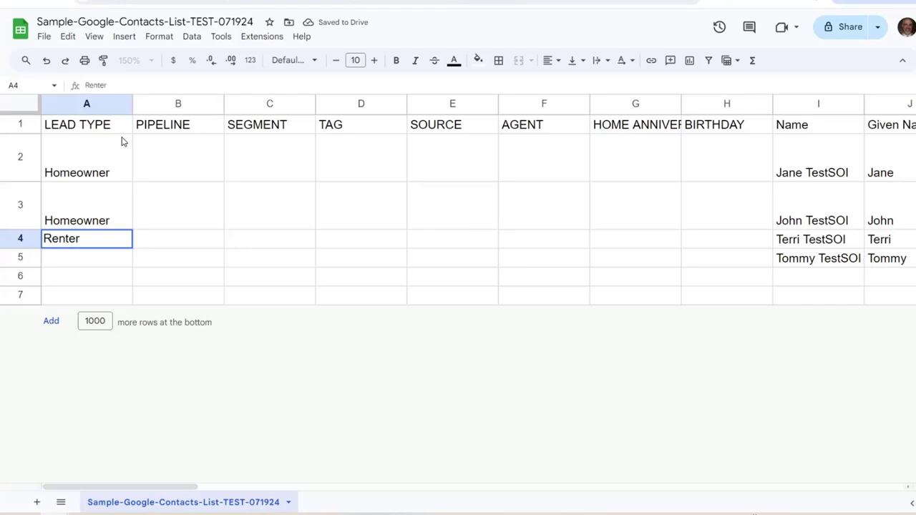
pyautogui.press('Return')
pyautogui.write('R')
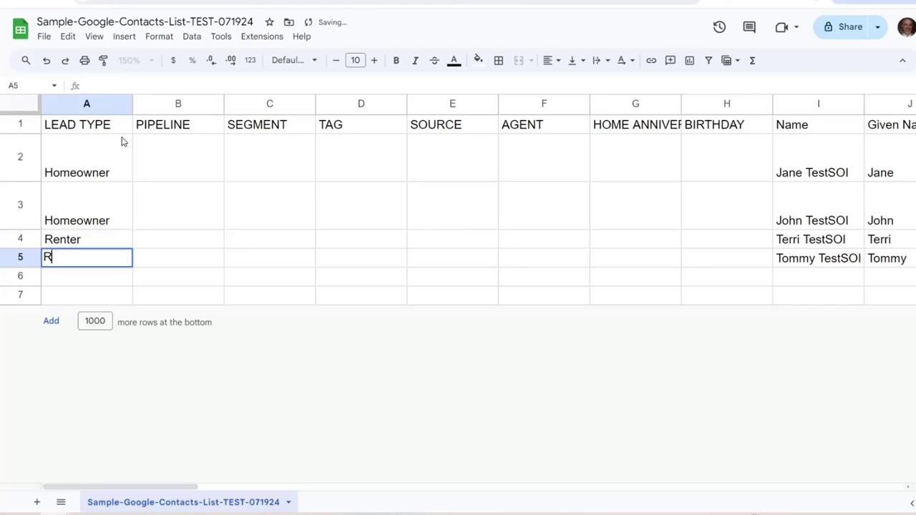
pyautogui.press('Return')
pyautogui.hotkey('alt', 'Tab')
pyautogui.moveTo(257, 309); pyautogui.dragTo(316, 303)
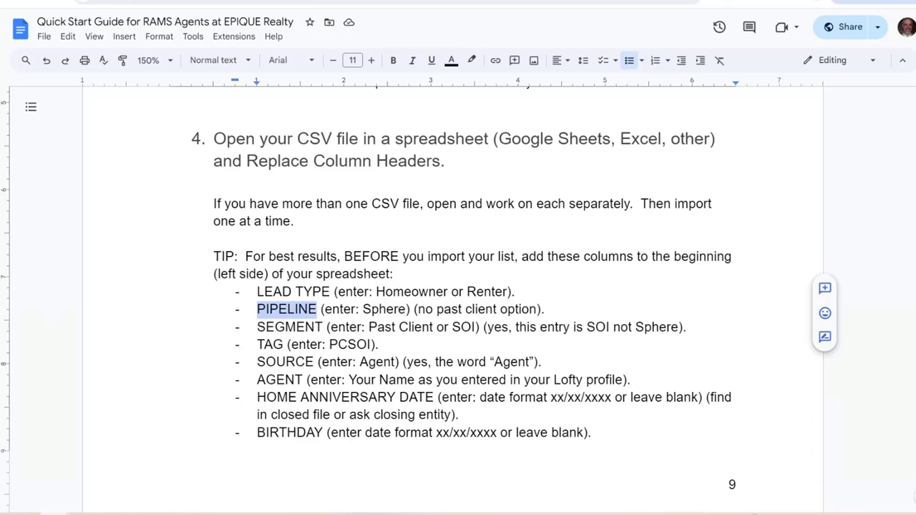
# Fill PIPELINE cells B2–B5 with Sphere for all four contacts
pyautogui.hotkey('ctrl', 'Tab')
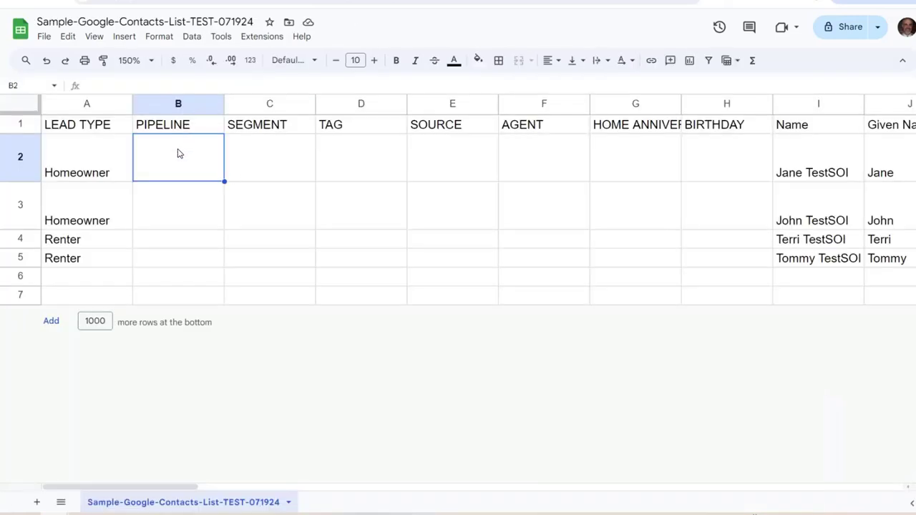
pyautogui.write('Sphere')
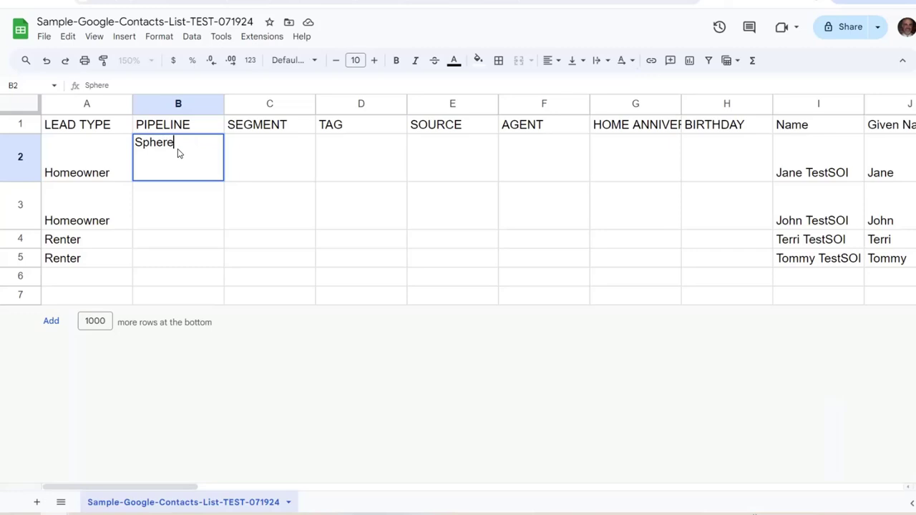
pyautogui.press('Return')
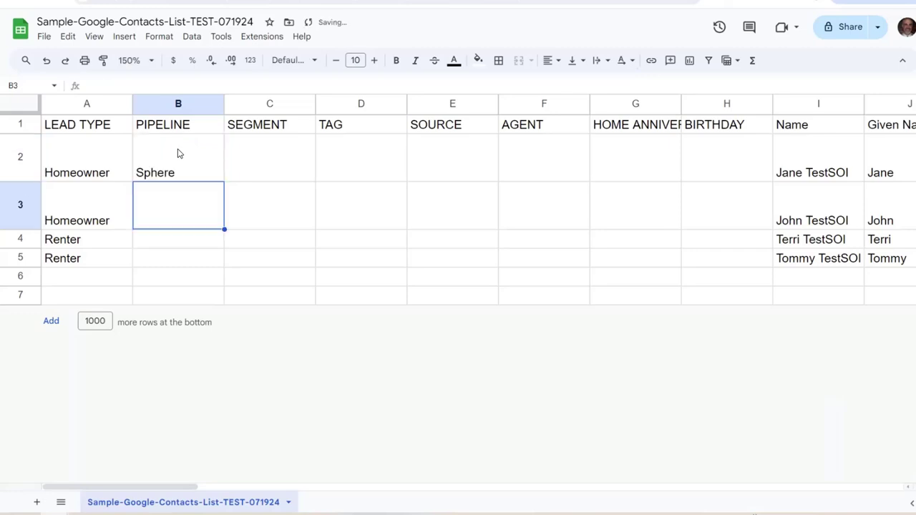
pyautogui.write('Sphere')
pyautogui.press('Return')
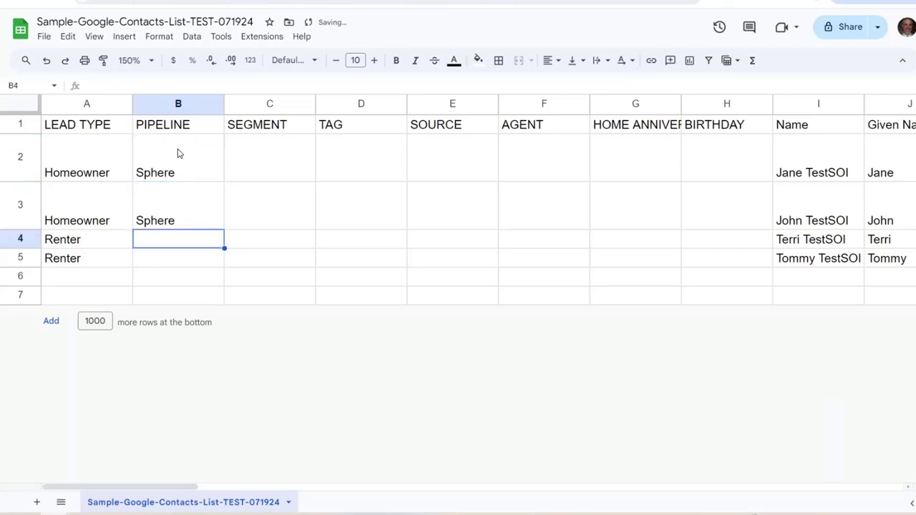
pyautogui.write('Sphere')
pyautogui.press('Return')
pyautogui.write('s')
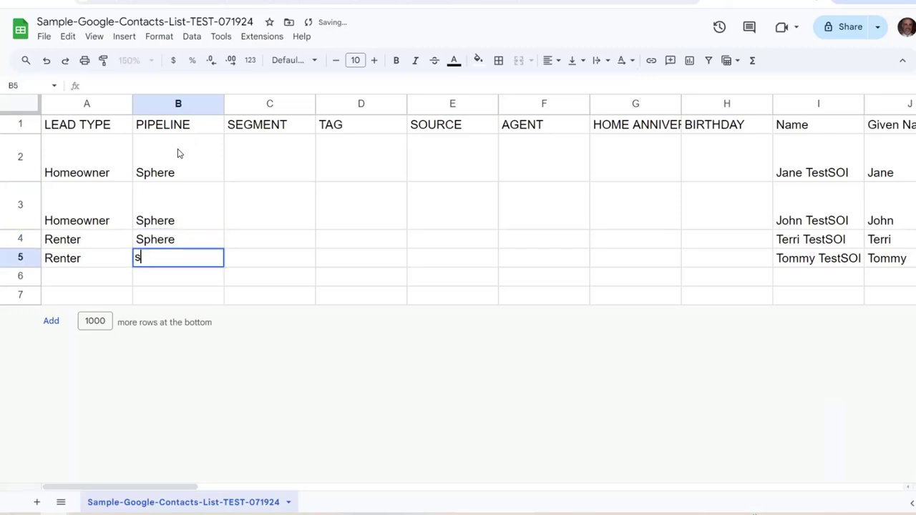
pyautogui.press('Up')
pyautogui.click(179, 154)
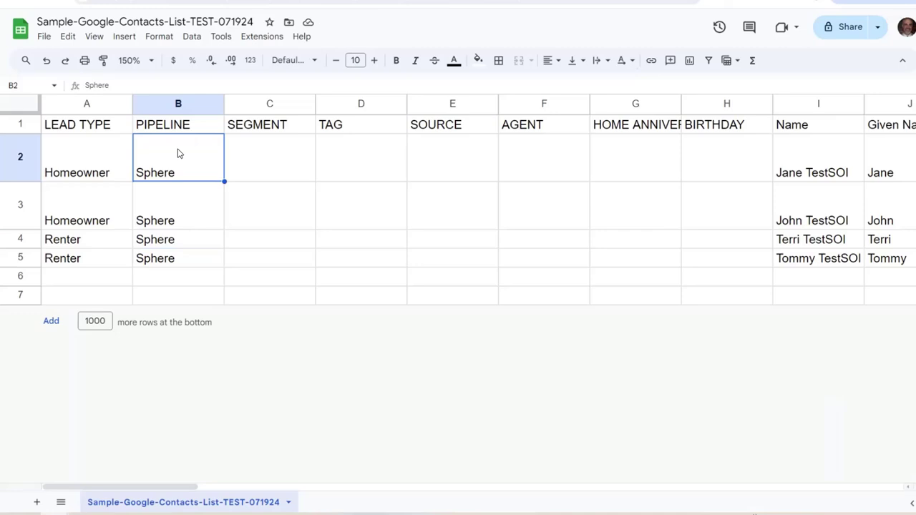
pyautogui.press('Right')
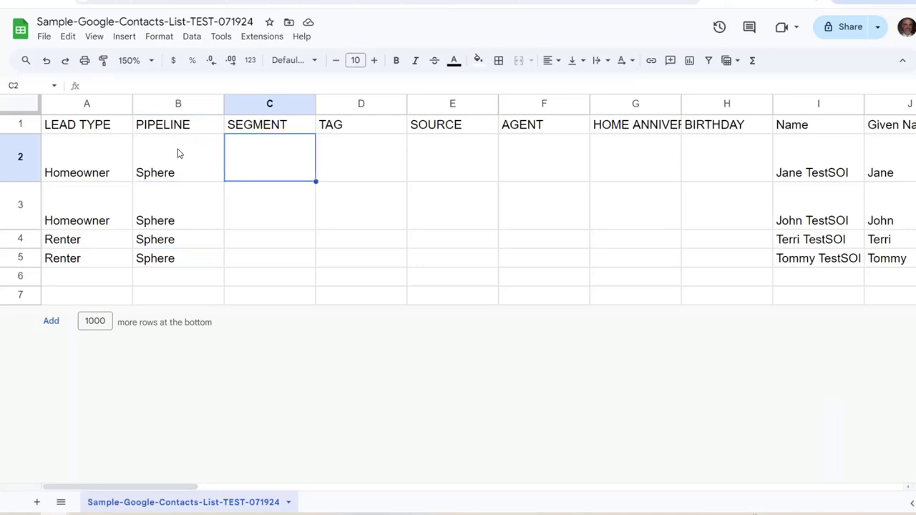
pyautogui.hotkey('alt', 'Tab')
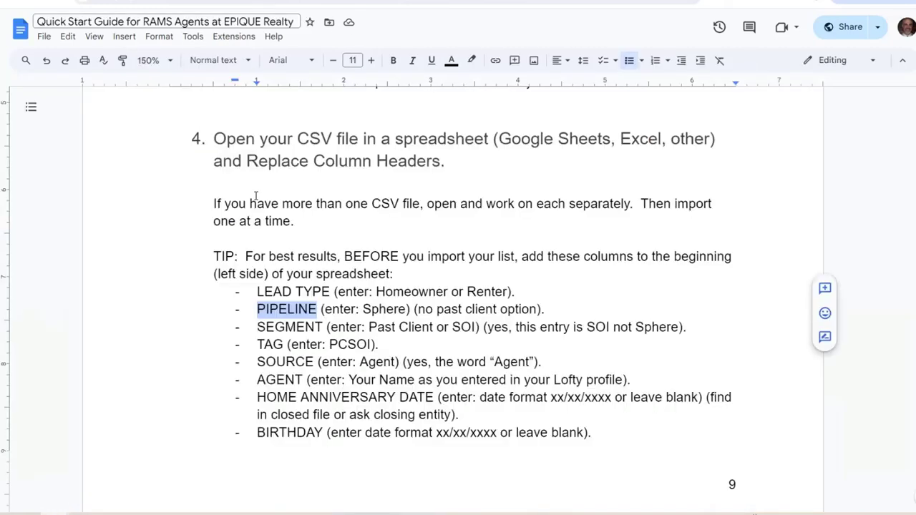
pyautogui.click(317, 329)
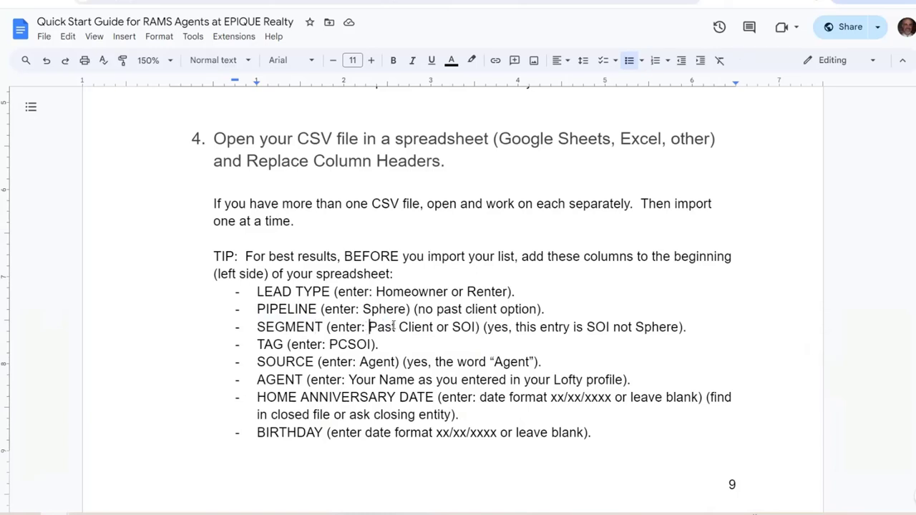
pyautogui.moveTo(369, 327); pyautogui.dragTo(476, 335)
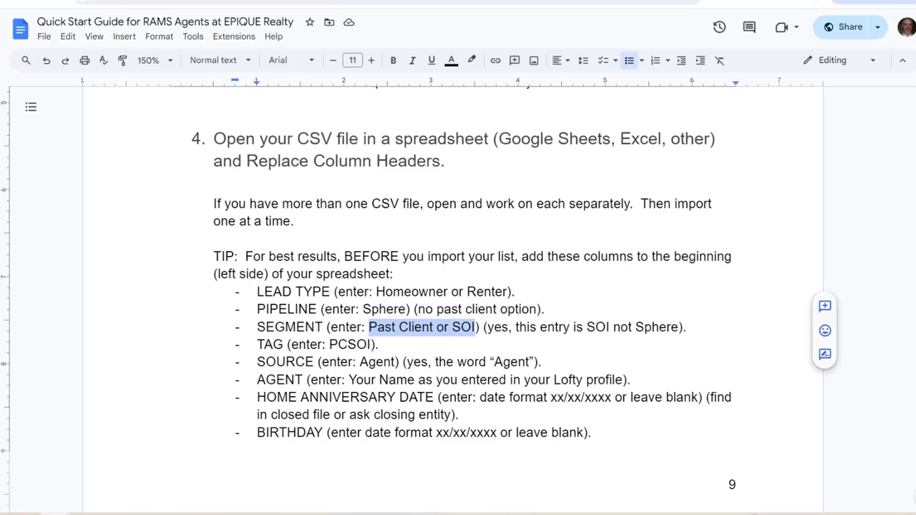
pyautogui.hotkey('alt', 'Tab')
# Enter Past Client in C2 and SOI in C3, C4 and C5 under SEGMENT
pyautogui.write('P')
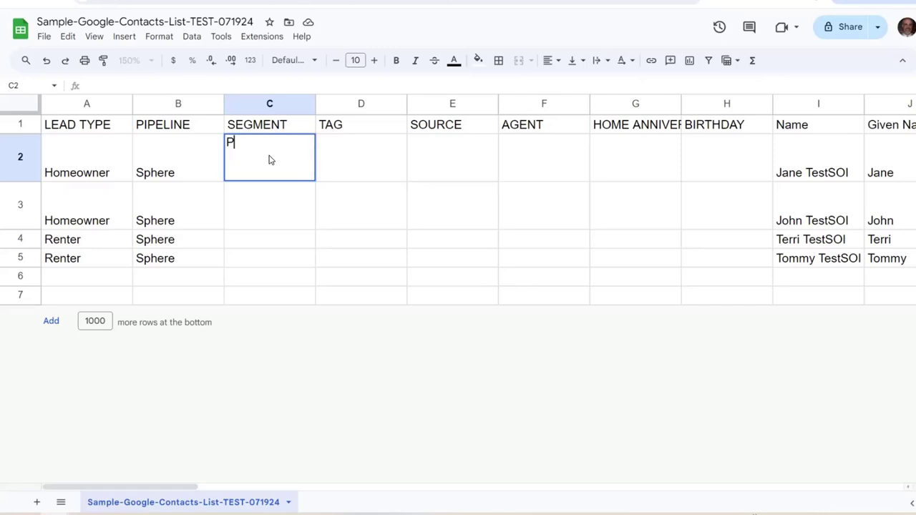
pyautogui.write('ast Client')
pyautogui.press('Return')
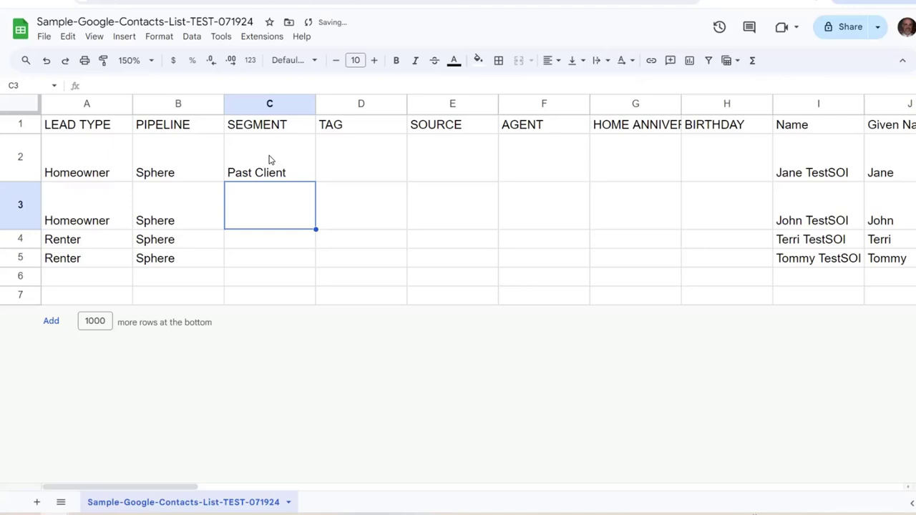
pyautogui.write('SOI')
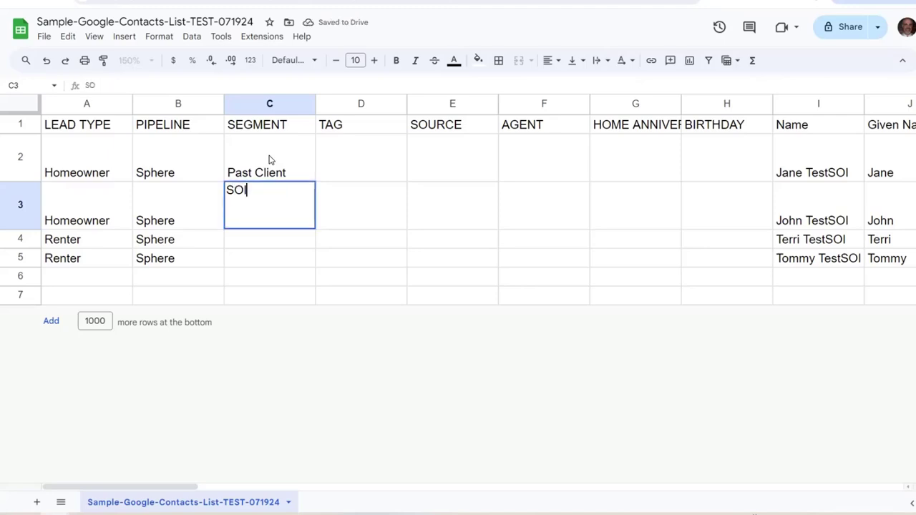
pyautogui.press('Return')
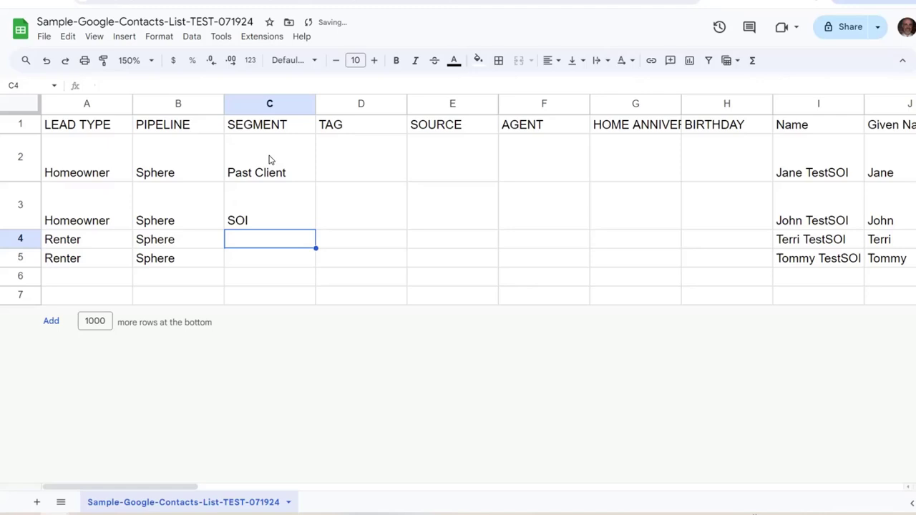
pyautogui.write('SOI')
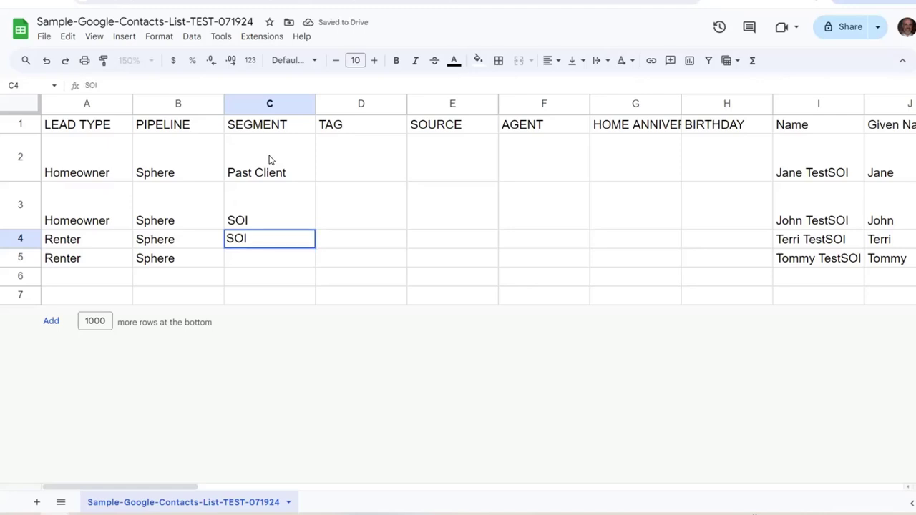
pyautogui.press('Return')
pyautogui.write('SOI')
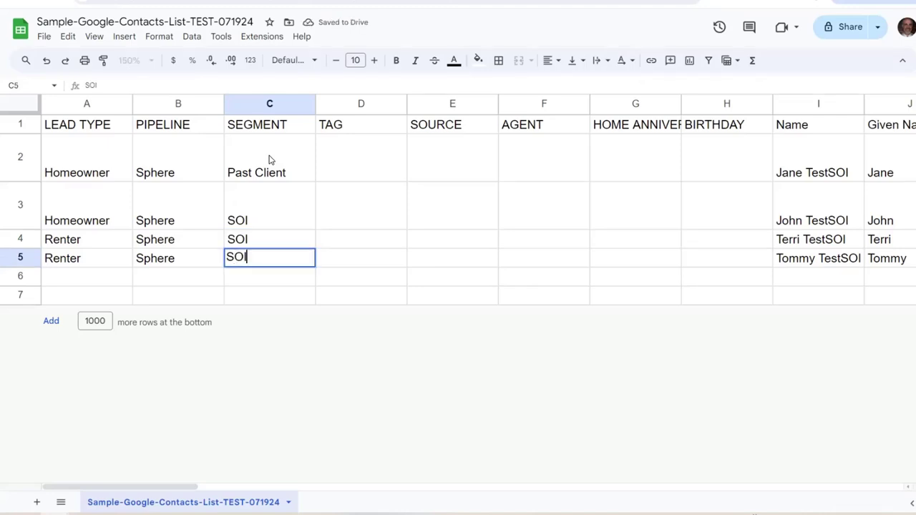
pyautogui.press('Return')
pyautogui.press('Up')
pyautogui.press('Up')
pyautogui.press('Up')
pyautogui.press('Up')
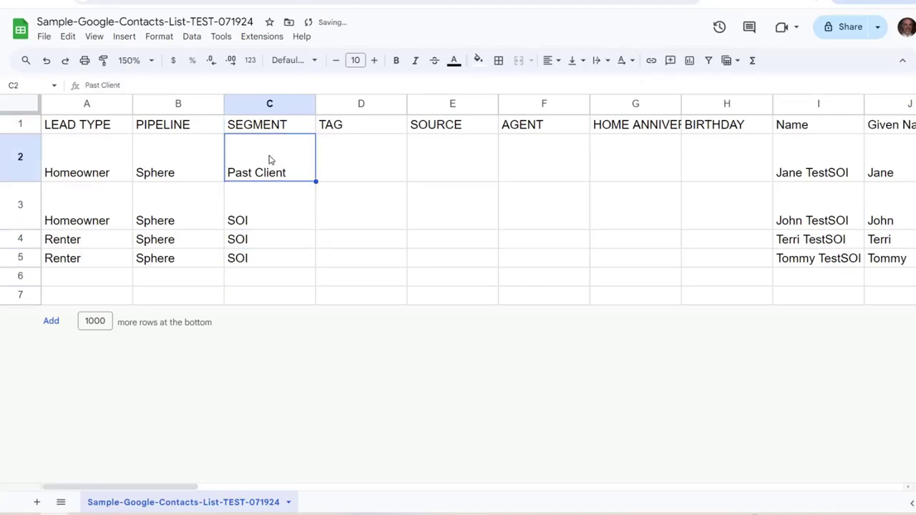
pyautogui.press('Right')
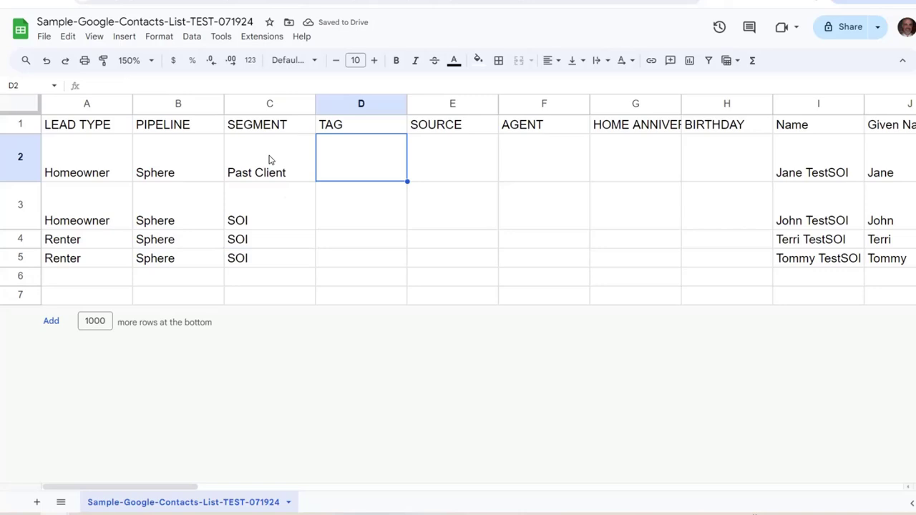
pyautogui.hotkey('ctrl', 'Tab')
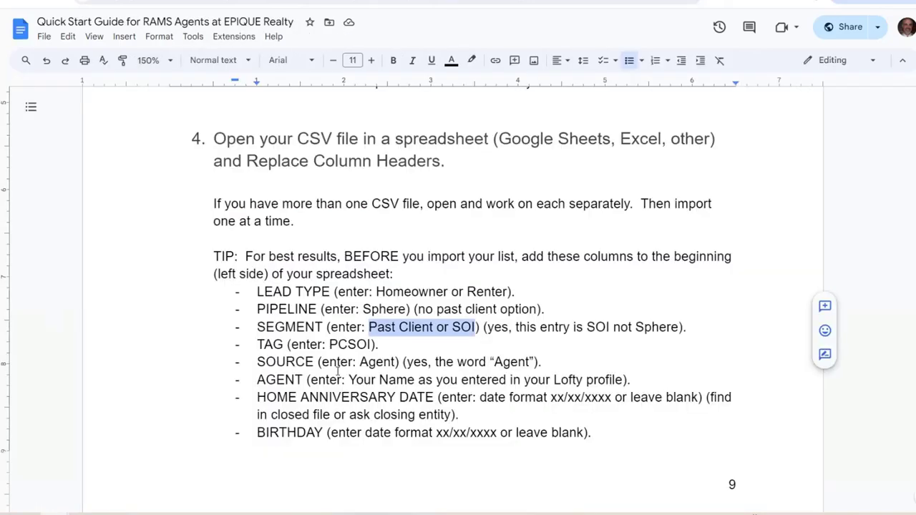
# Highlight the TAG value PCSOI in the guide, then return to the contacts sheet
pyautogui.click(319, 330)
pyautogui.click(330, 344)
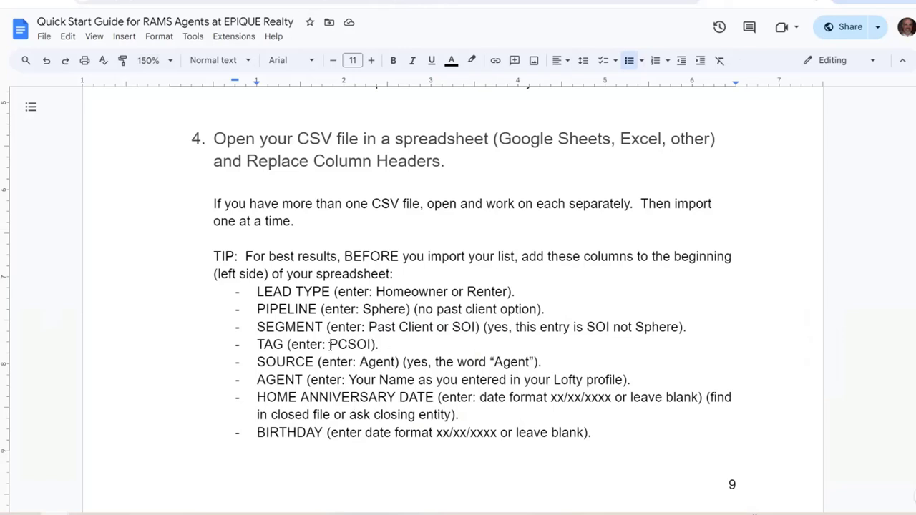
pyautogui.moveTo(330, 345); pyautogui.dragTo(373, 344)
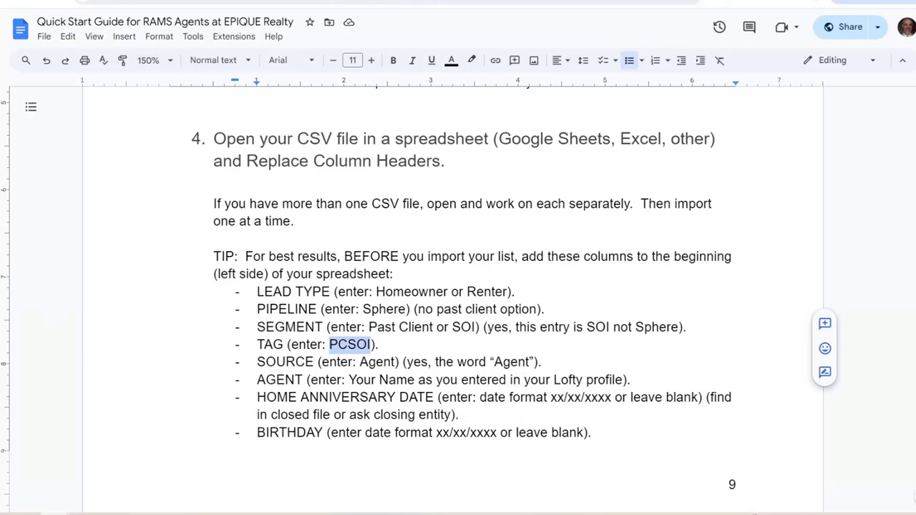
pyautogui.hotkey('ctrl', 'Tab')
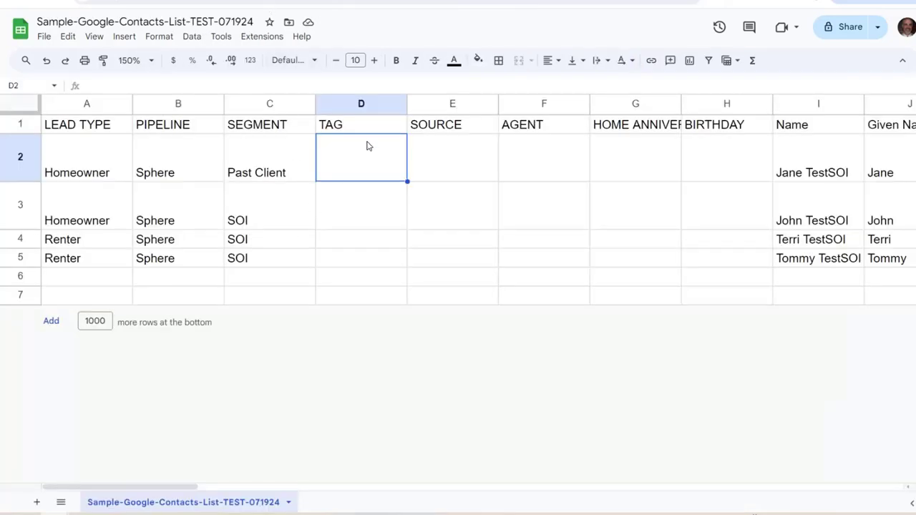
# Enter PCSOI in TAG cells D2–D5, ending at SOURCE cell E2
pyautogui.write('PCSOI')
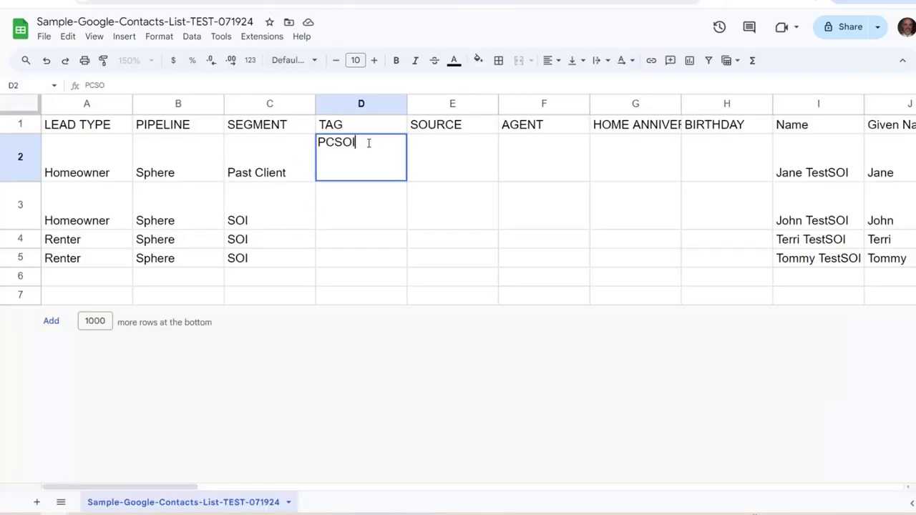
pyautogui.press('Return')
pyautogui.write('P')
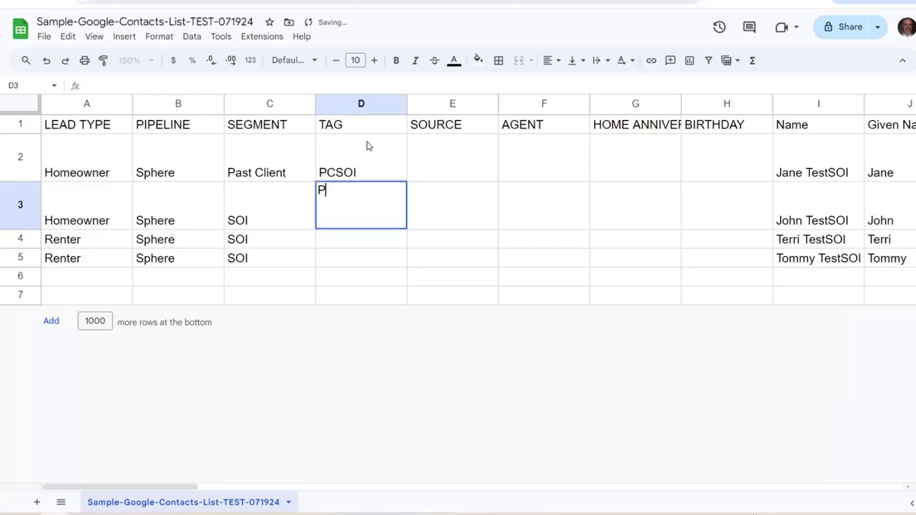
pyautogui.write('CSOI')
pyautogui.press('Return')
pyautogui.write('P')
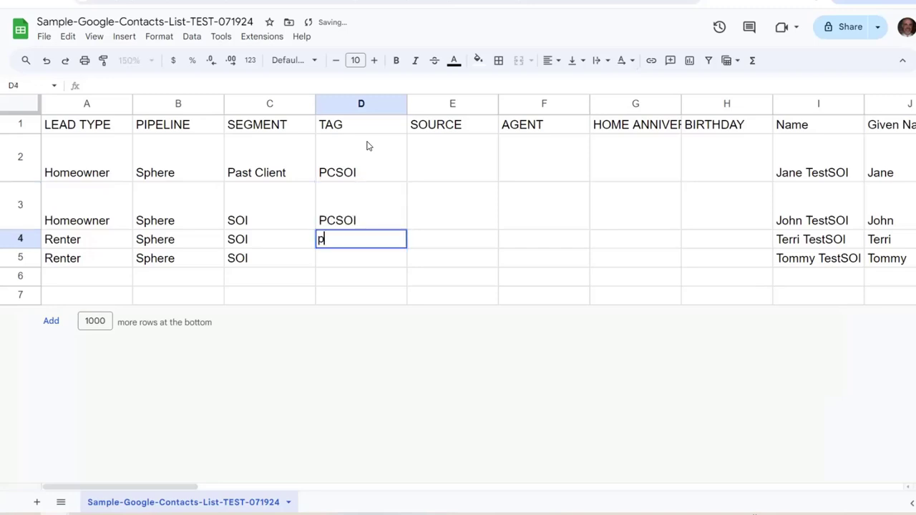
pyautogui.write('CSOI')
pyautogui.press('Return')
pyautogui.write('P')
pyautogui.click(366, 146)
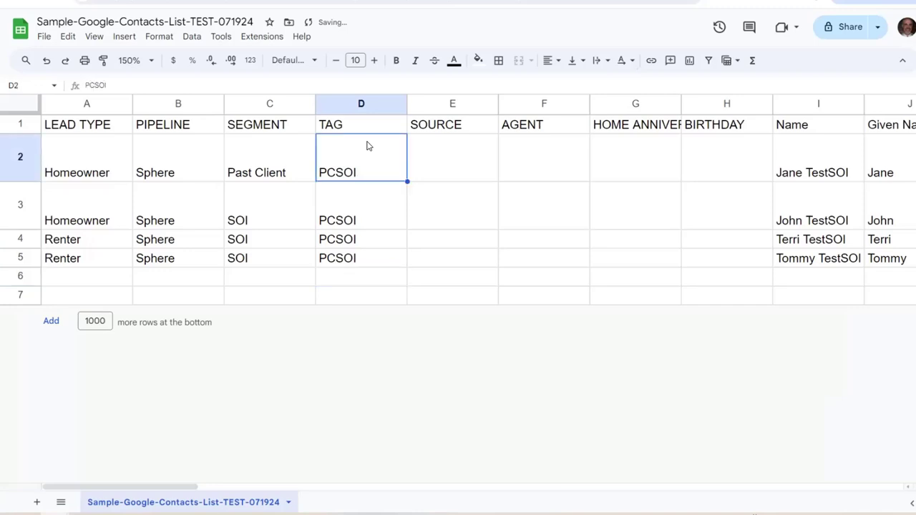
pyautogui.press('Tab')
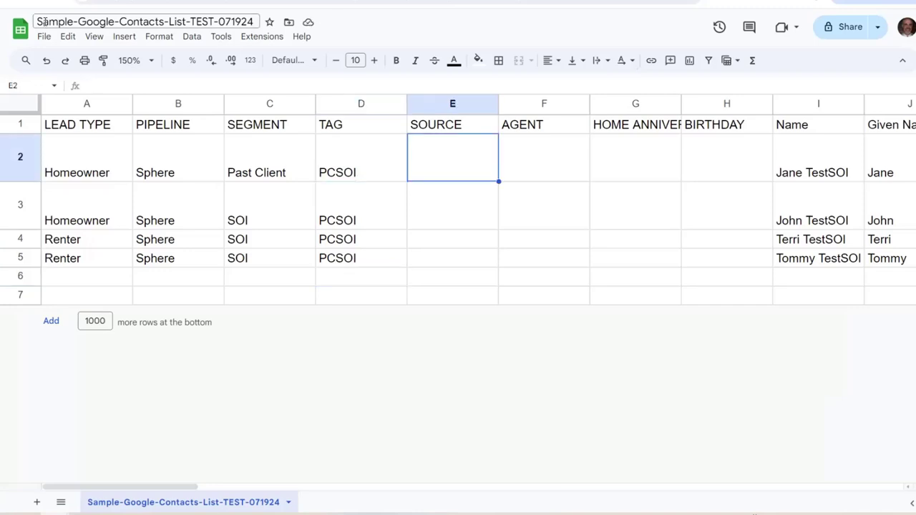
pyautogui.hotkey('ctrl', 'Tab')
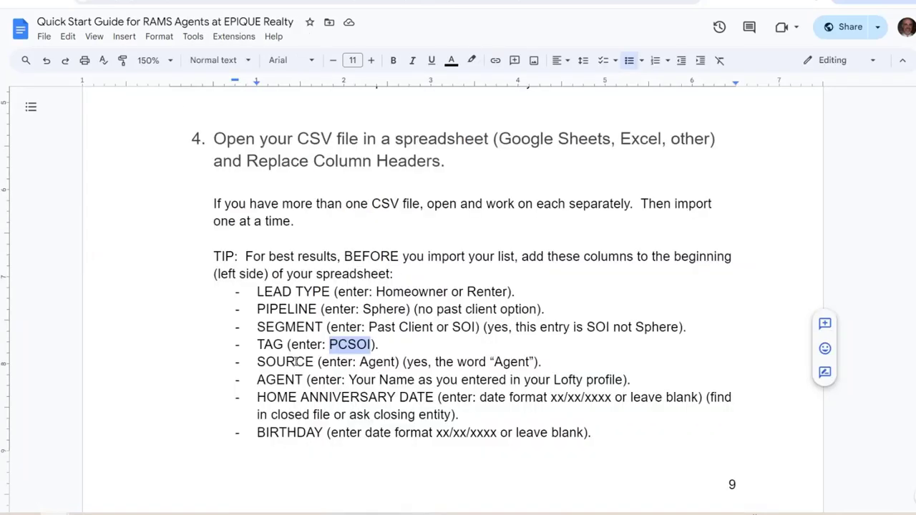
# Highlight the word SOURCE and its value Agent on the guide's SOURCE line
pyautogui.click(296, 361)
pyautogui.press('Home')
pyautogui.hotkey('shift', 'Right')
pyautogui.hotkey('shift', 'Right')
pyautogui.moveTo(296, 358); pyautogui.dragTo(314, 362)
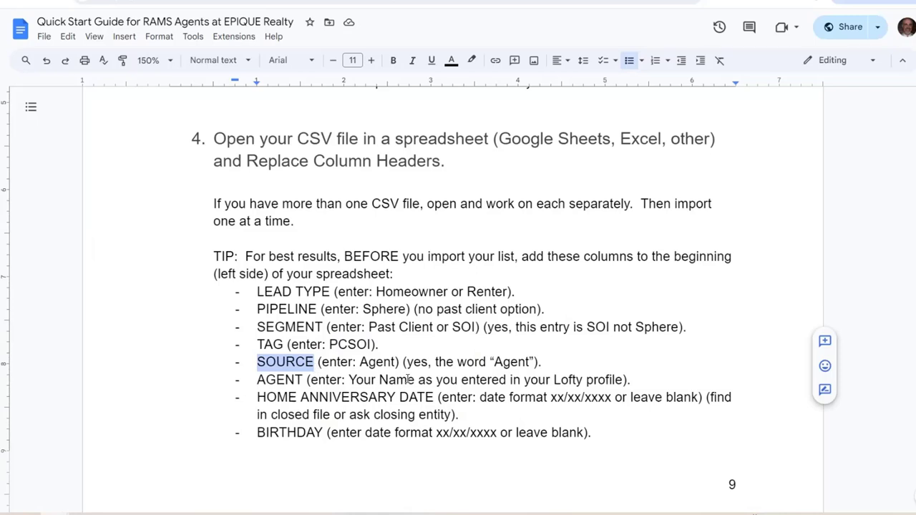
pyautogui.click(360, 363)
pyautogui.moveTo(376, 363); pyautogui.dragTo(399, 360)
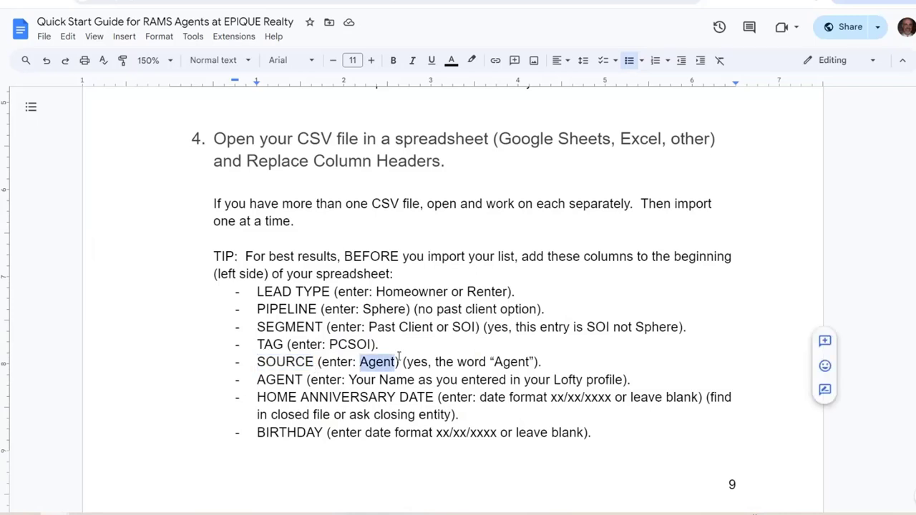
# Fill SOURCE cells E2–E5 with Agent using autocomplete, ending at AGENT cell F2
pyautogui.hotkey('ctrl', 'Tab')
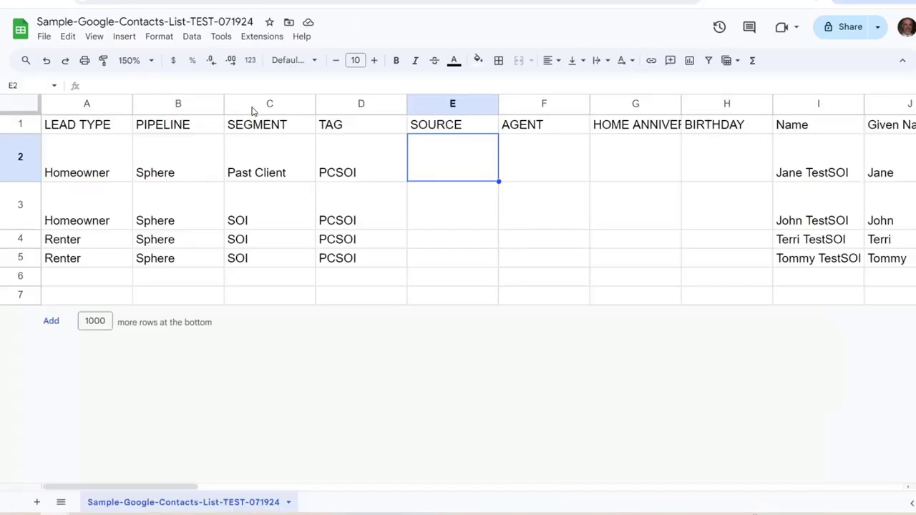
pyautogui.write('Agent')
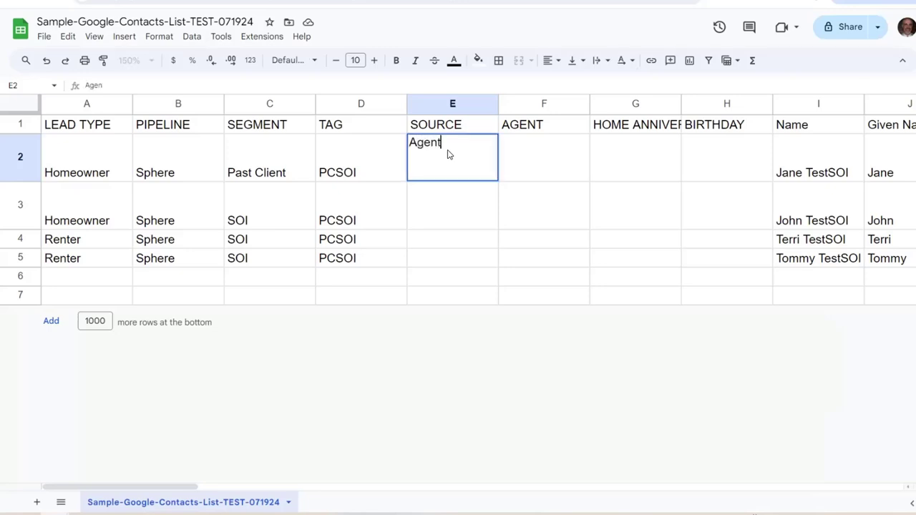
pyautogui.press('Return')
pyautogui.write('a')
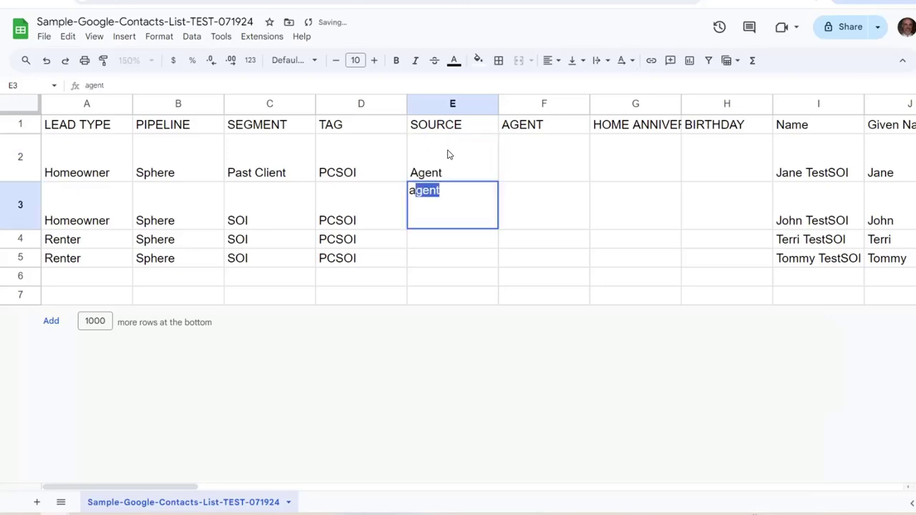
pyautogui.press('Return')
pyautogui.write('a')
pyautogui.press('Return')
pyautogui.write('a')
pyautogui.press('Return')
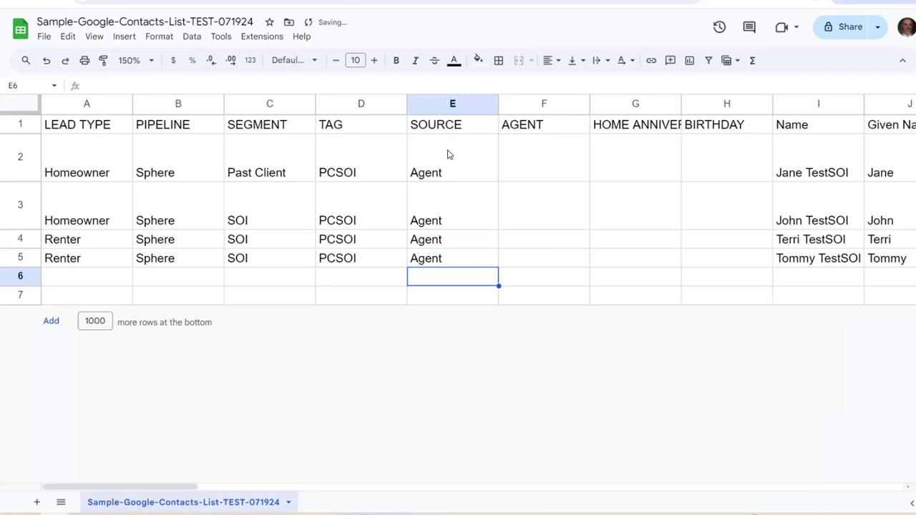
pyautogui.press('Up')
pyautogui.press('Up')
pyautogui.press('Up')
pyautogui.press('Up')
pyautogui.press('Up')
pyautogui.press('Right')
pyautogui.press('Down')
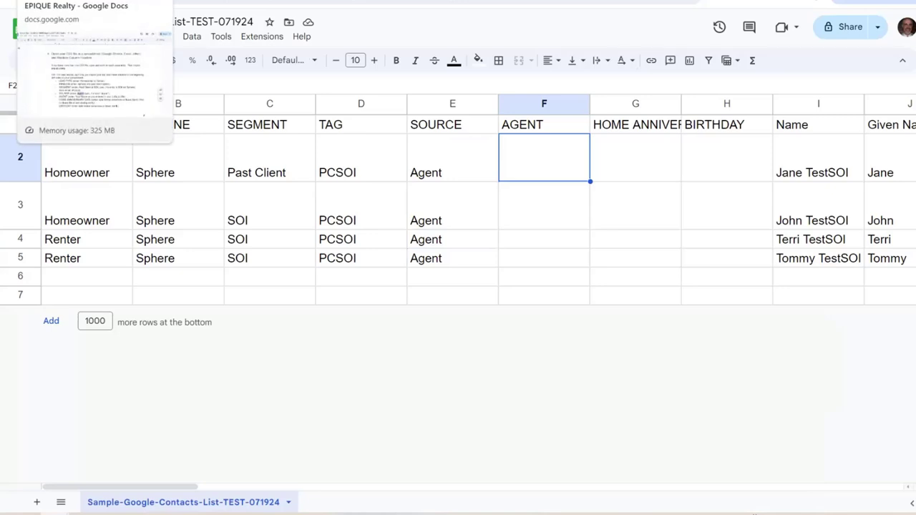
# Highlight the AGENT line and its 'Your Name' value in the quick-start guide
pyautogui.click(79, 0)
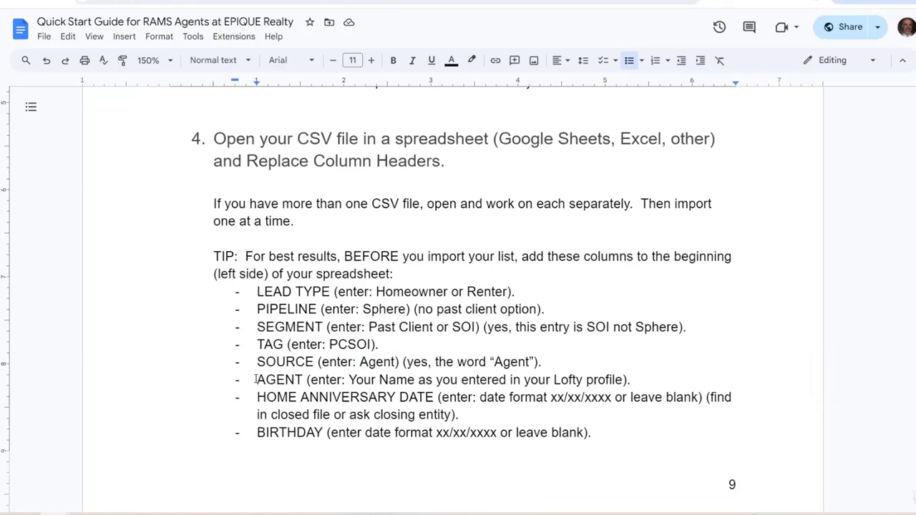
pyautogui.moveTo(256, 380); pyautogui.dragTo(640, 384)
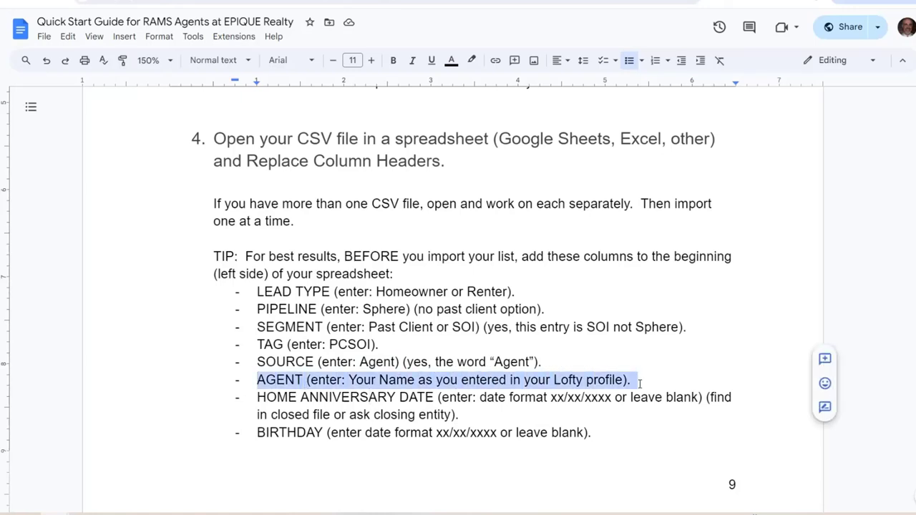
pyautogui.click(398, 380)
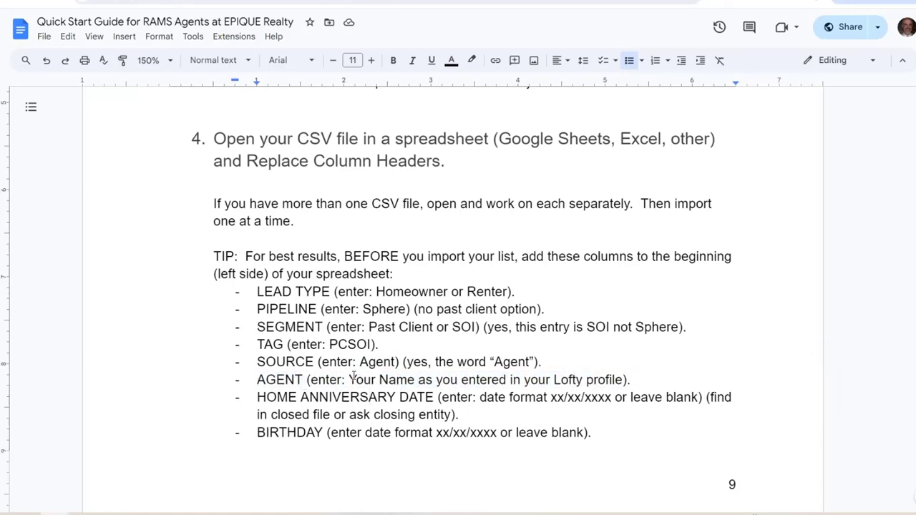
pyautogui.moveTo(349, 380); pyautogui.dragTo(415, 380)
pyautogui.hotkey('shift', 'Left')
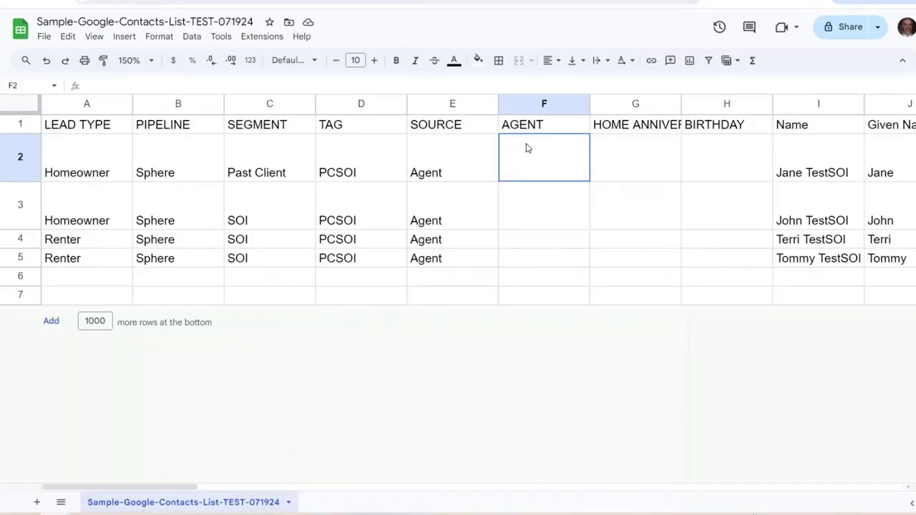
# Enter the agent's full name in AGENT cells F2–F5 using autocomplete
pyautogui.click(527, 147)
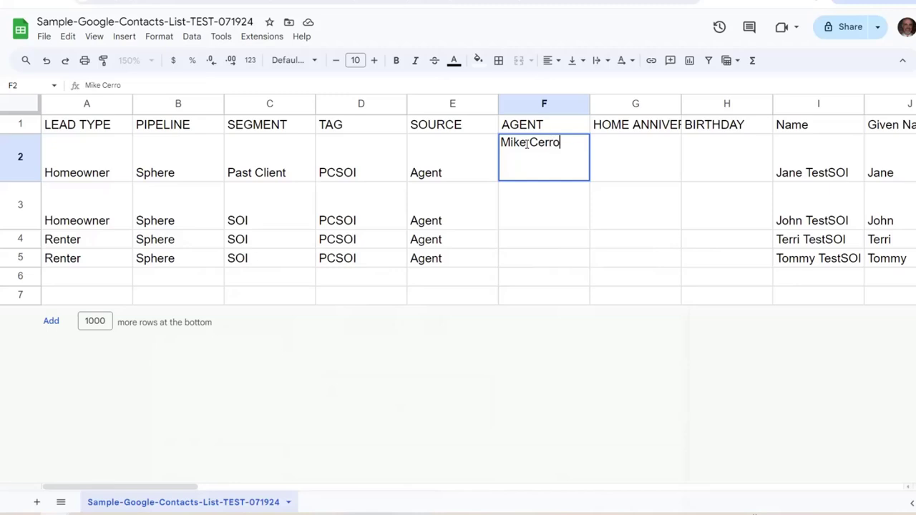
pyautogui.press('Return')
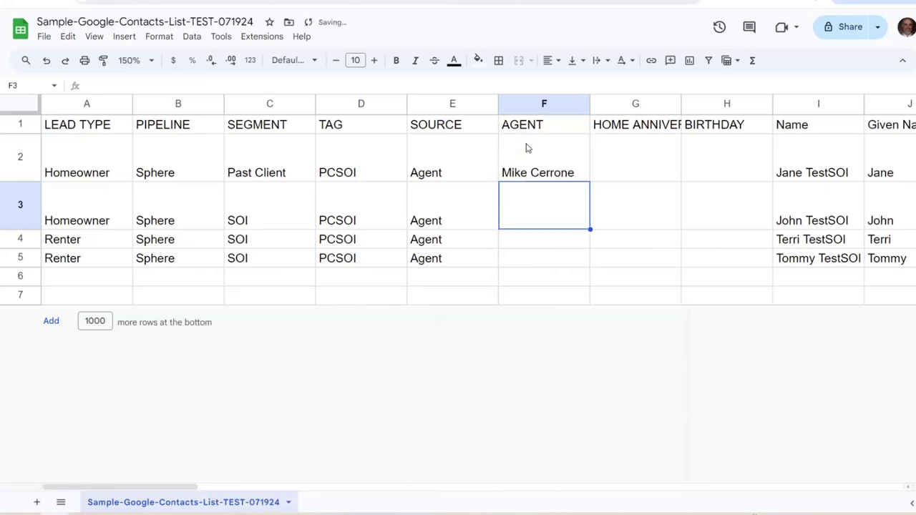
pyautogui.press('Return')
pyautogui.press('Return')
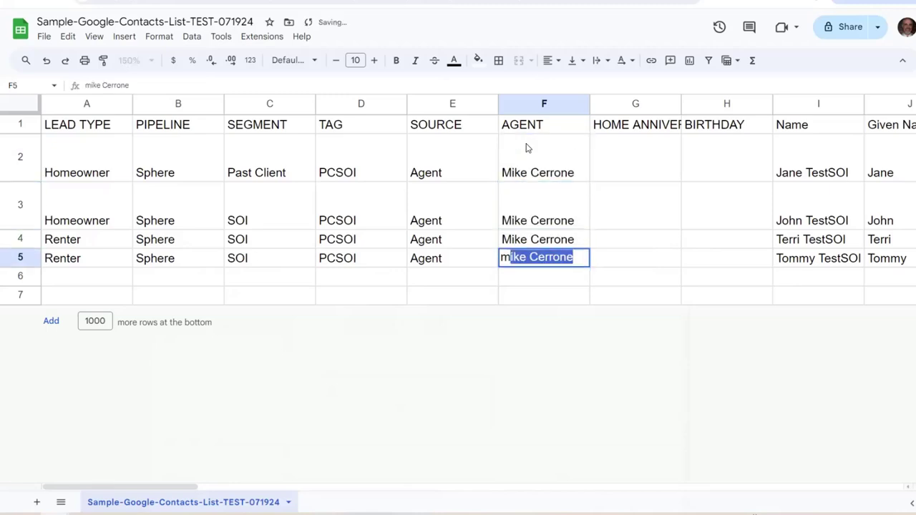
pyautogui.press('Return')
# Move to anniversary cell G2 and highlight HOME ANNIVERSARY DATE in the guide
pyautogui.press('Up')
pyautogui.press('Up')
pyautogui.press('Up')
pyautogui.press('Up')
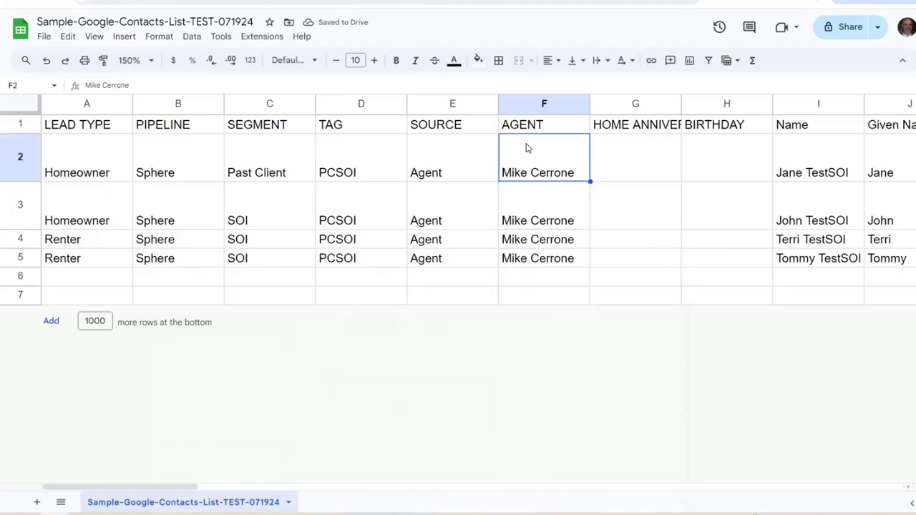
pyautogui.press('Up')
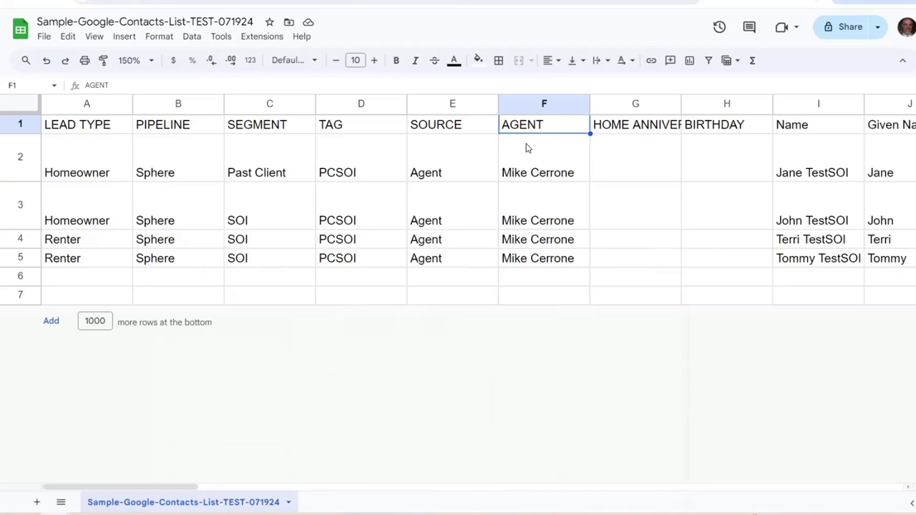
pyautogui.press('Right')
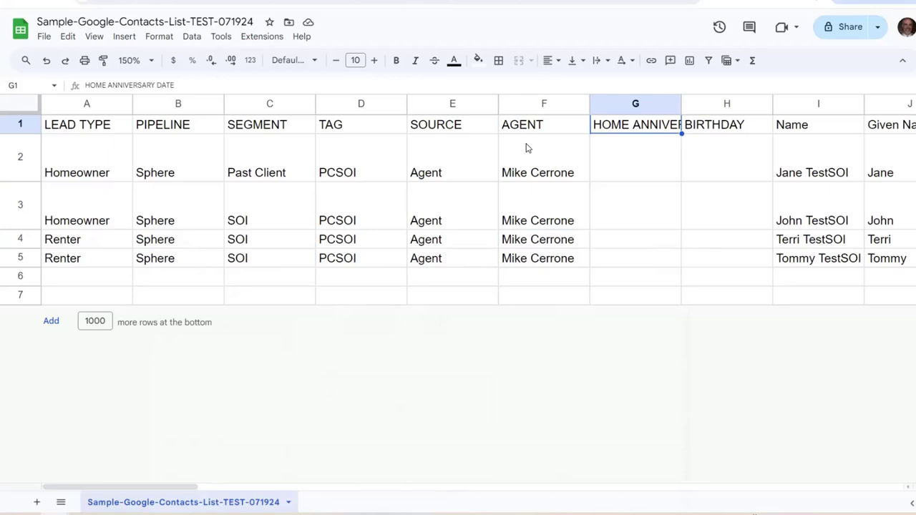
pyautogui.press('Down')
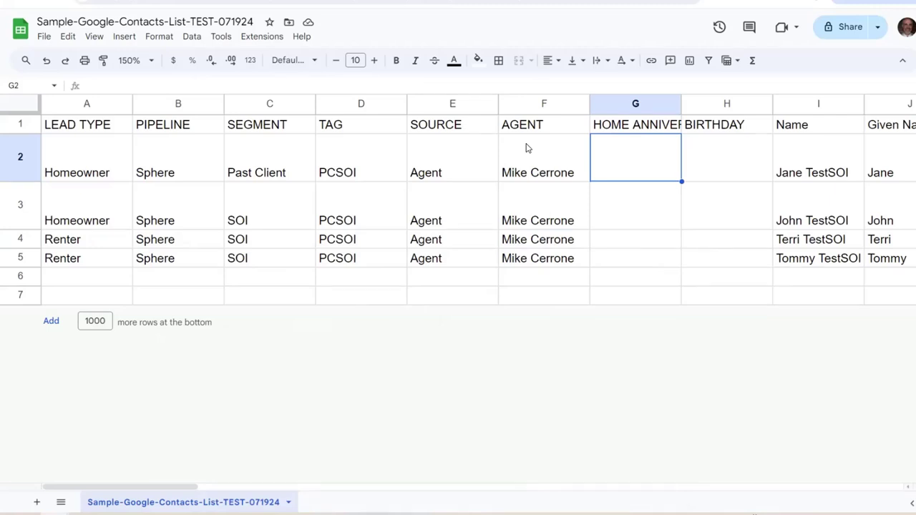
pyautogui.hotkey('alt', 'Tab')
pyautogui.moveTo(257, 397); pyautogui.dragTo(435, 403)
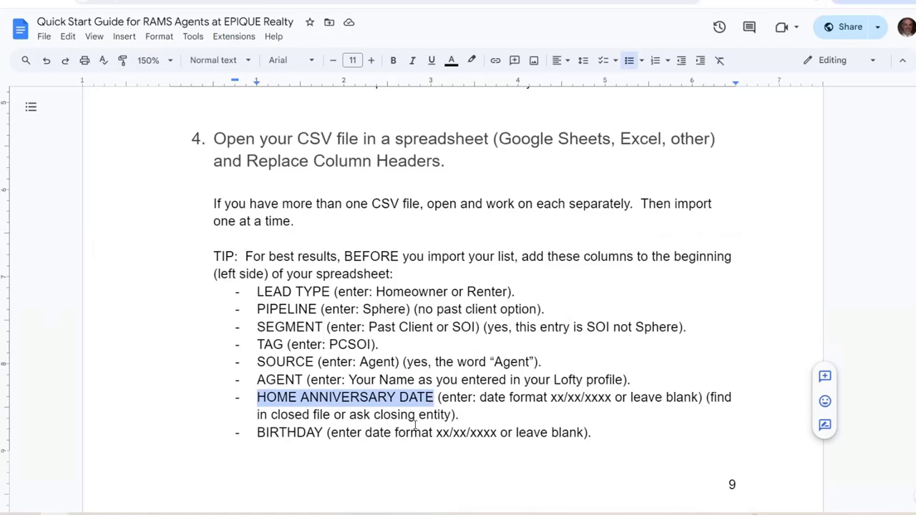
# Highlight the anniversary date format xx/xx/xxxx and where to find the date, then deselect
pyautogui.click(552, 399)
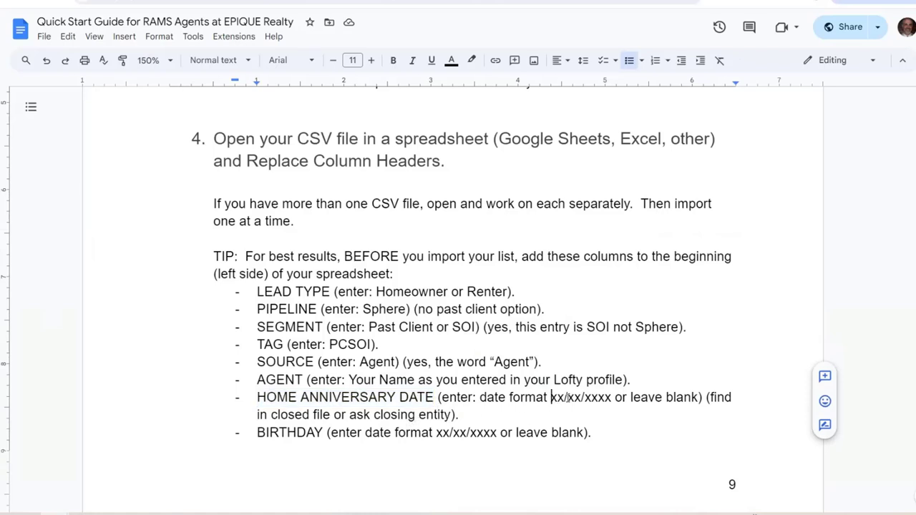
pyautogui.keyDown('shift'); pyautogui.click(620, 385); pyautogui.keyUp('shift')
pyautogui.keyDown('shift'); pyautogui.click(614, 399); pyautogui.keyUp('shift')
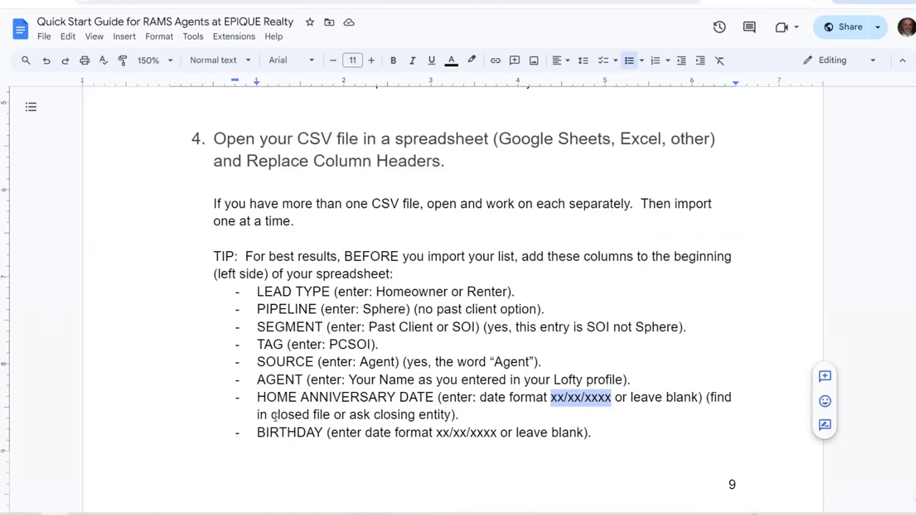
pyautogui.moveTo(272, 417); pyautogui.dragTo(453, 415)
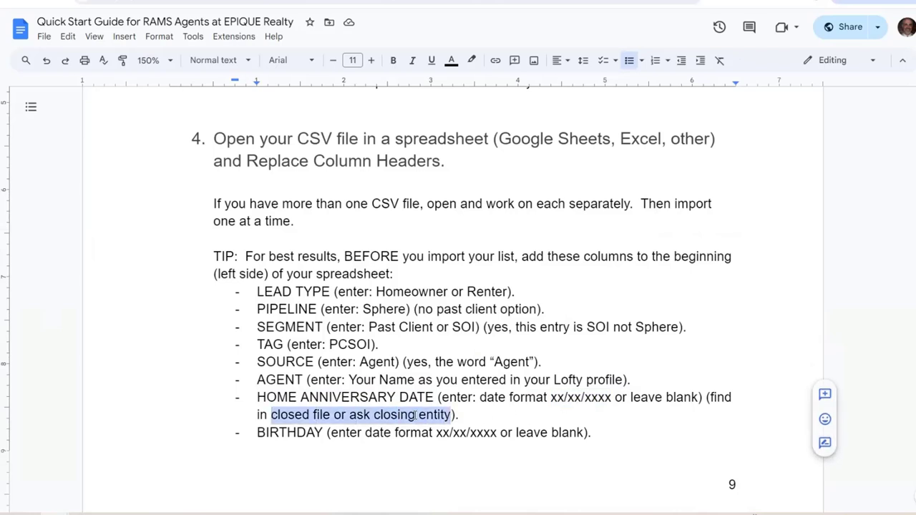
pyautogui.click(397, 397)
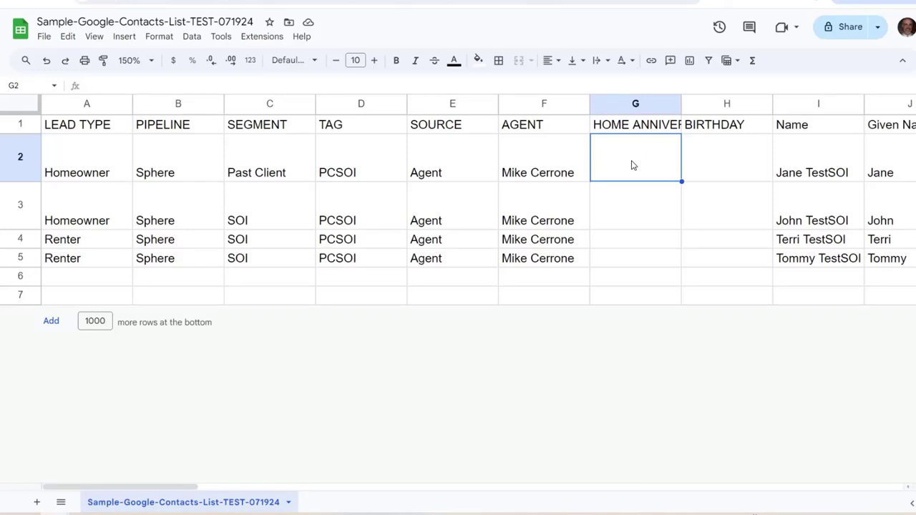
# Enter anniversary dates 10/29/2015 in G2 and 3/15/2011 in G3
pyautogui.write('10/')
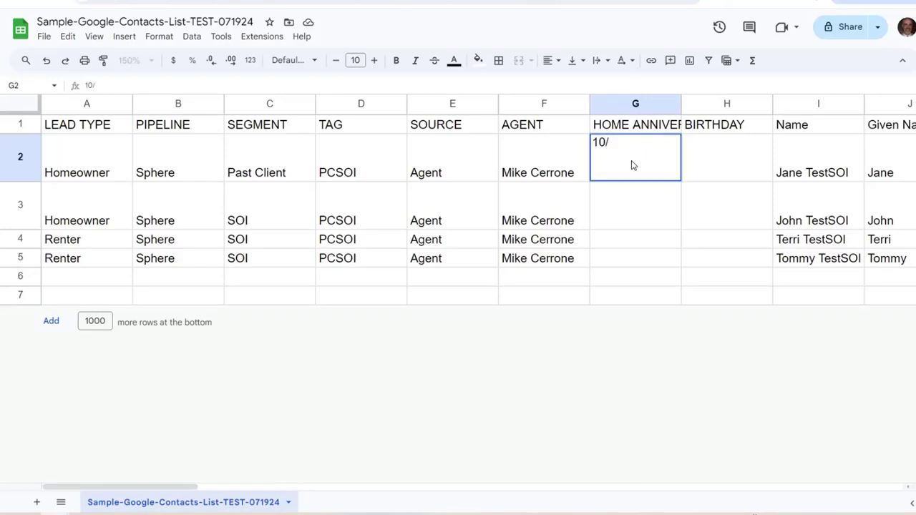
pyautogui.write('29/2015')
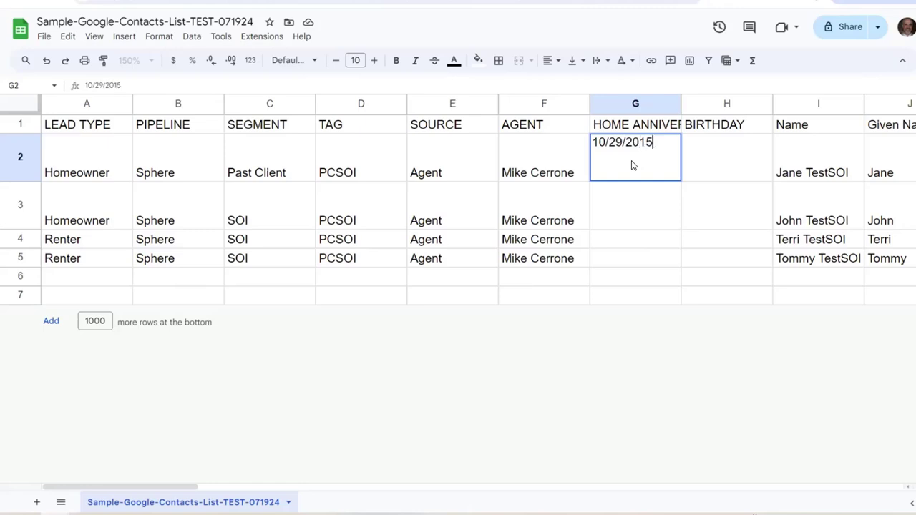
pyautogui.press('Return')
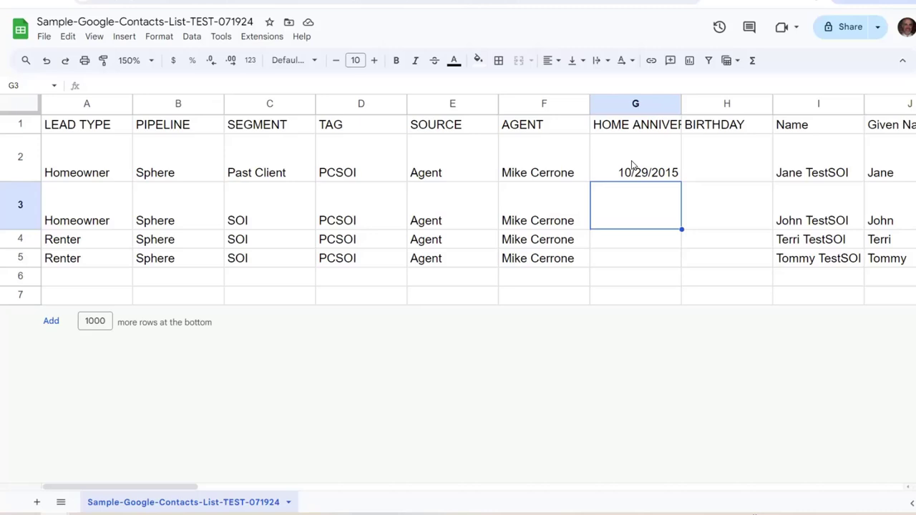
pyautogui.write('3/')
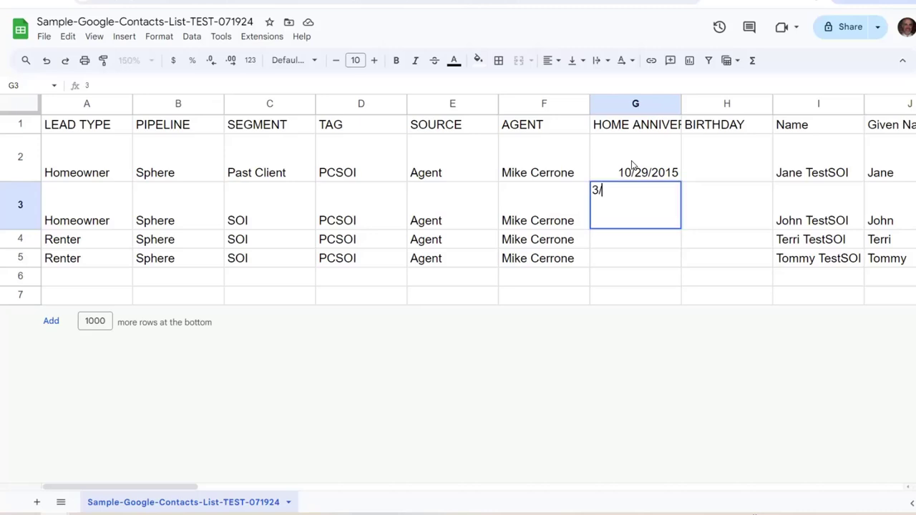
pyautogui.write('15/2011')
pyautogui.press('Return')
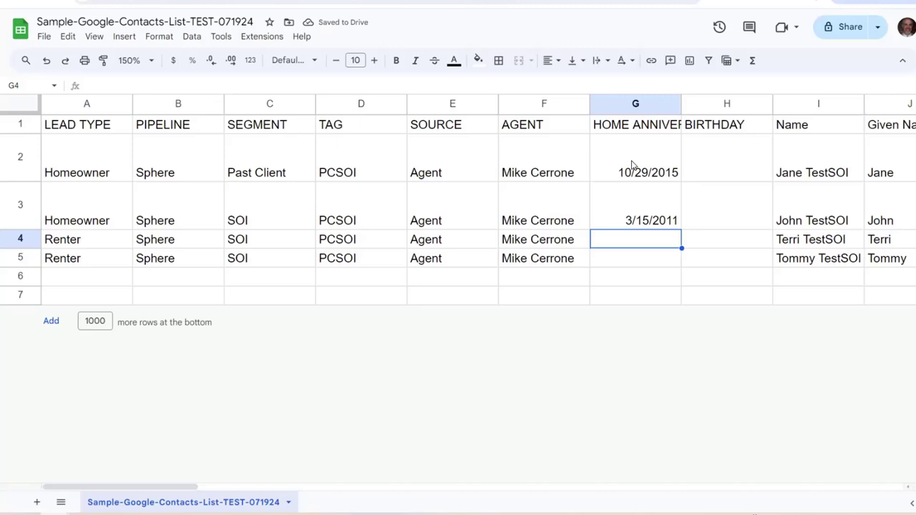
# Move to BIRTHDAY cell H2 and check the guide's xx/xx/xxxx birthday format
pyautogui.press('Down')
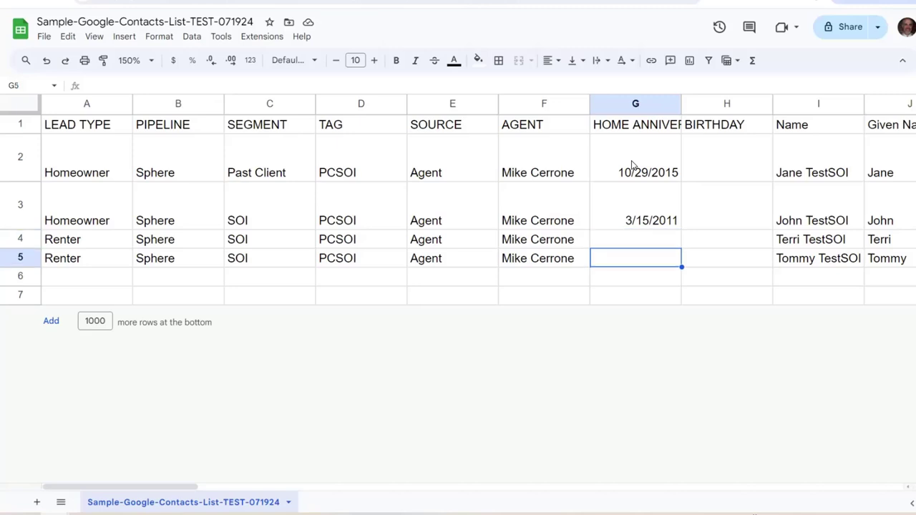
pyautogui.press('Up')
pyautogui.press('Up')
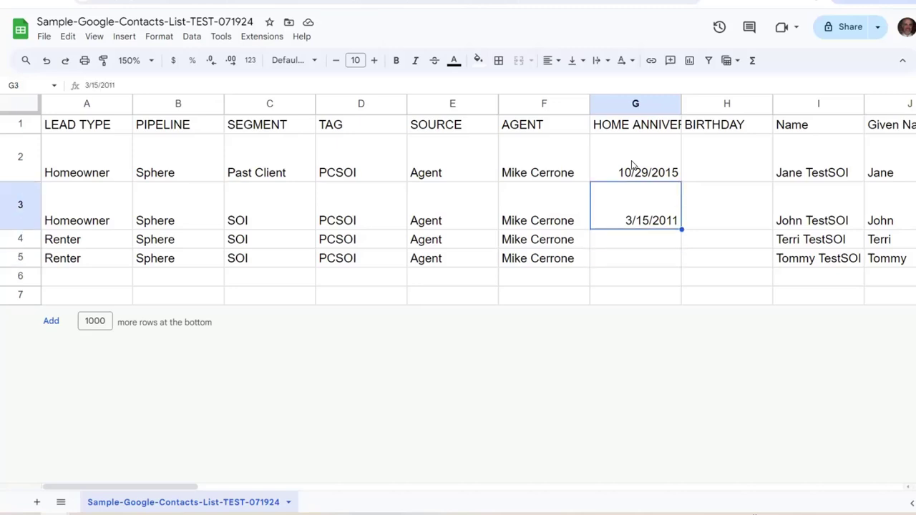
pyautogui.press('Up')
pyautogui.press('Right')
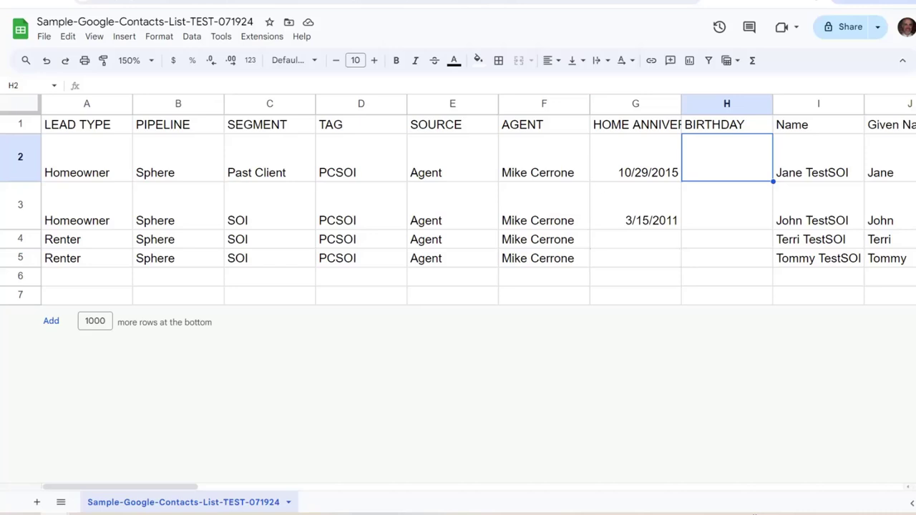
pyautogui.hotkey('ctrl', 'Tab')
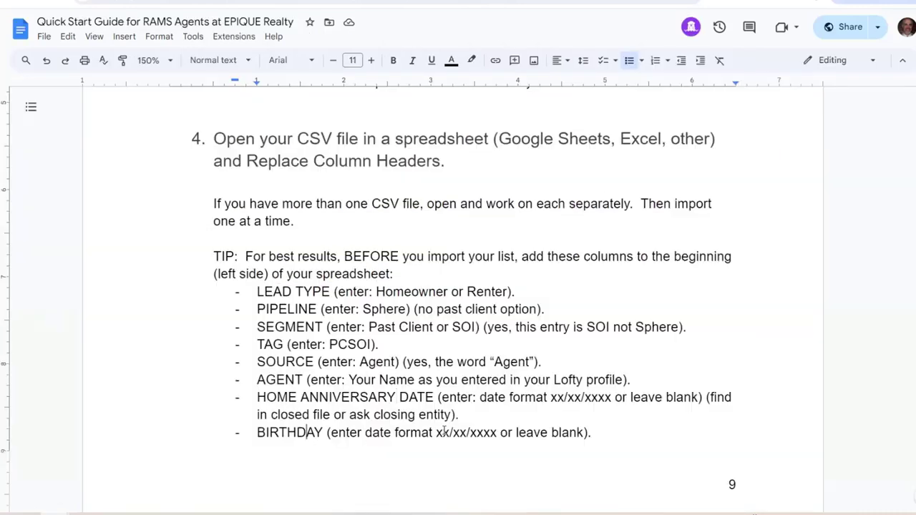
pyautogui.moveTo(436, 433); pyautogui.dragTo(497, 434)
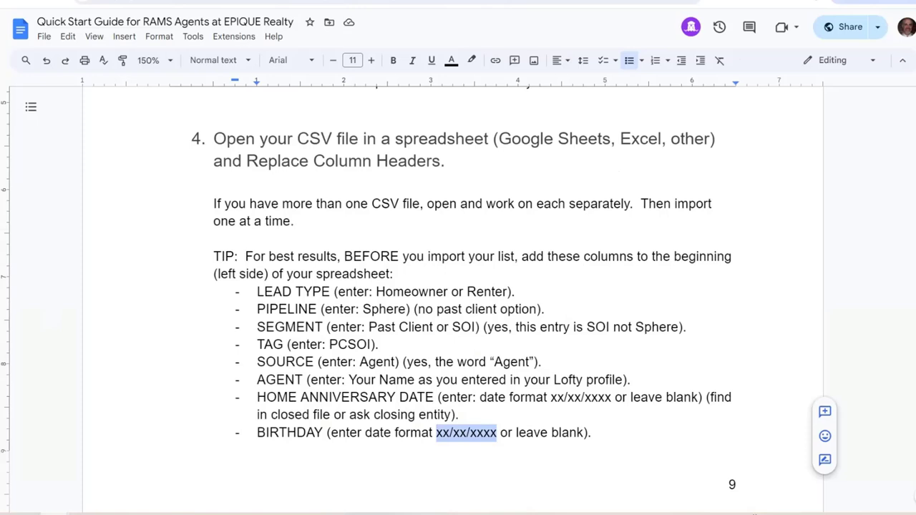
pyautogui.hotkey('ctrl', 'shift', 'Tab')
# Enter birthdays 10/02/1972 in H2 and 08/18/1991 in H3
pyautogui.write('10/')
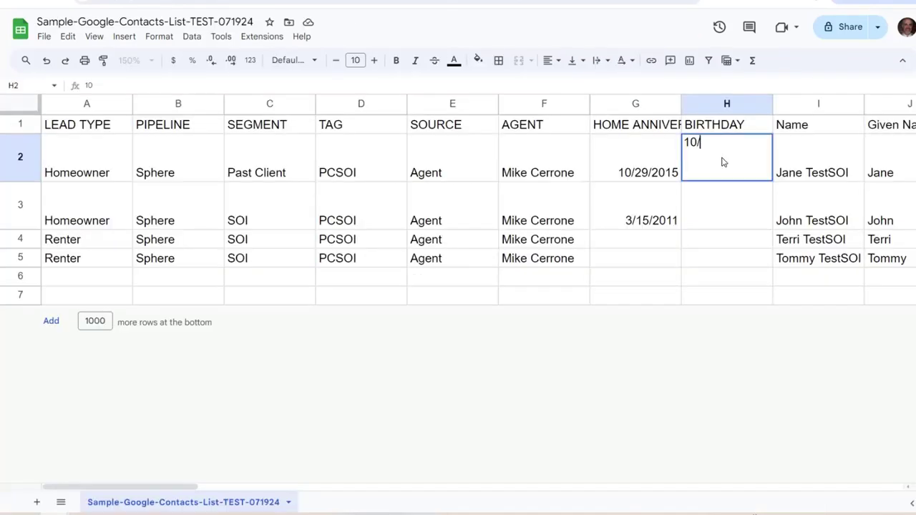
pyautogui.write('02/1972')
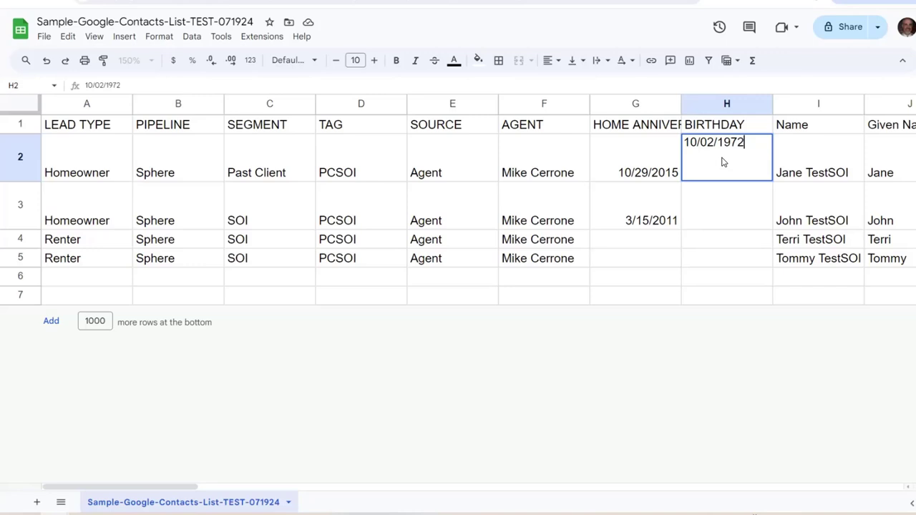
pyautogui.press('Return')
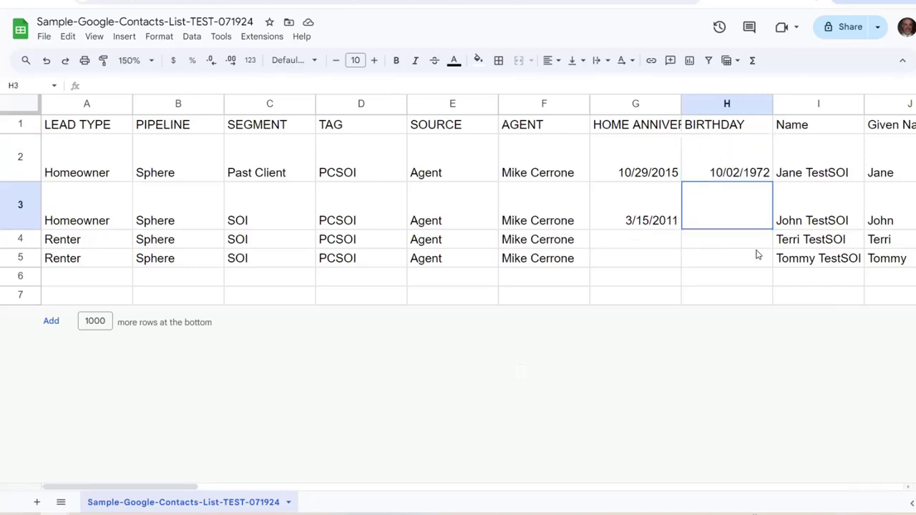
pyautogui.write('0')
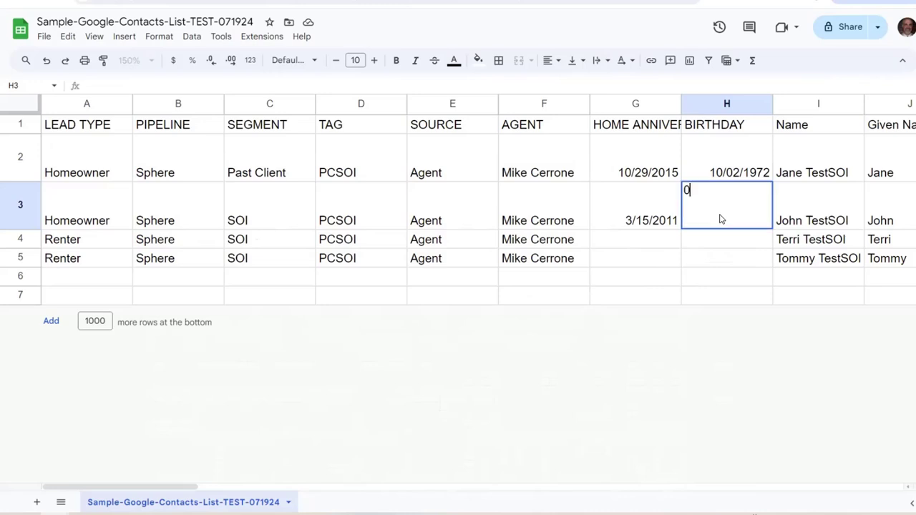
pyautogui.write('8/18/1991')
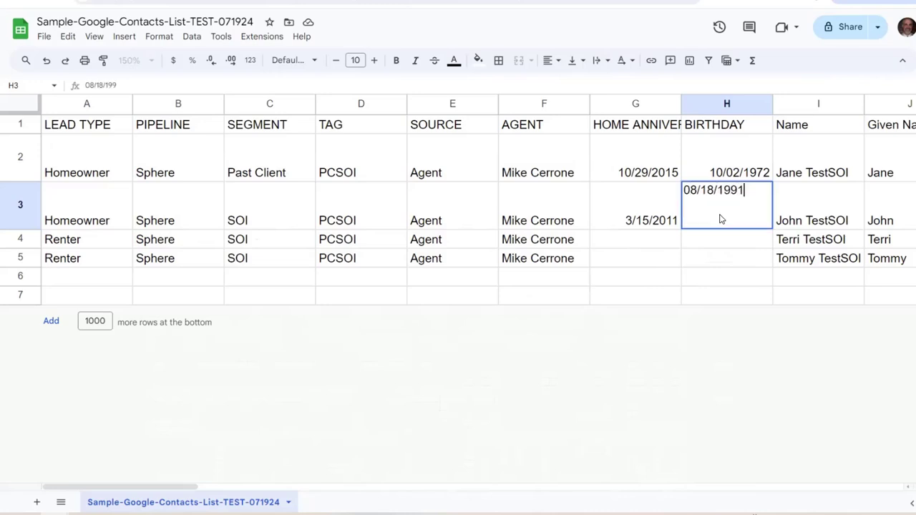
pyautogui.press('Return')
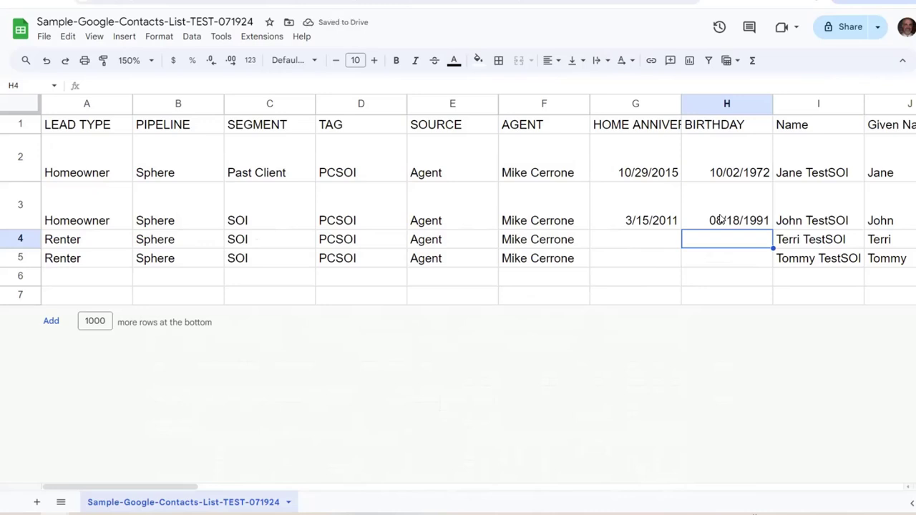
# Return to row 2 and step along the header row to the BIRTHDAY column
pyautogui.click(721, 220)
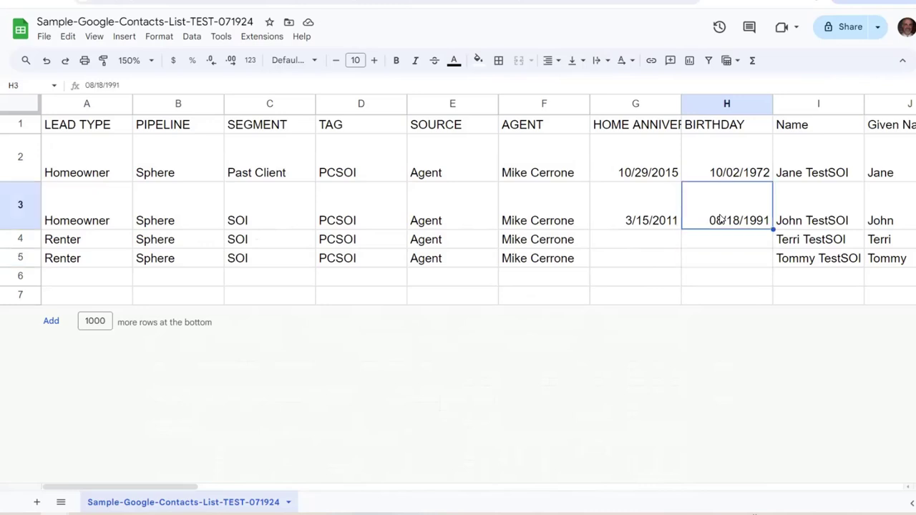
pyautogui.press('Up')
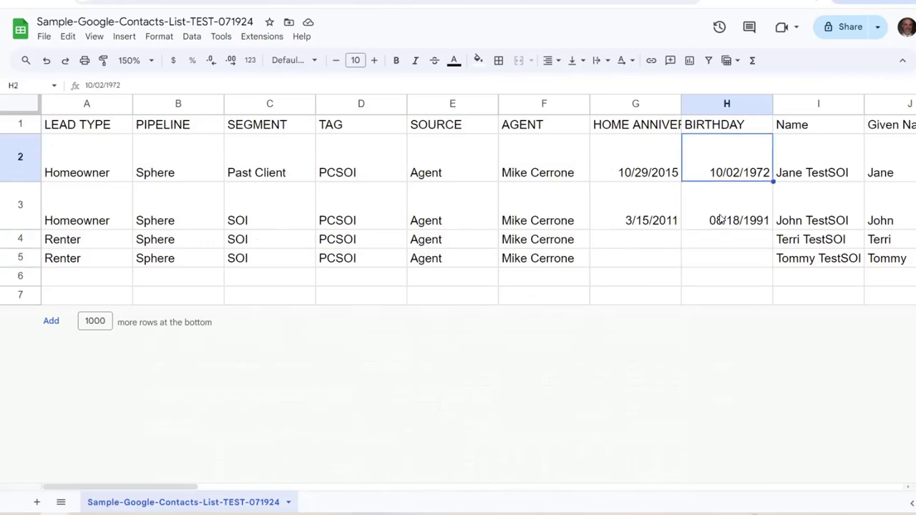
pyautogui.press('Left')
pyautogui.press('Left')
pyautogui.press('Home')
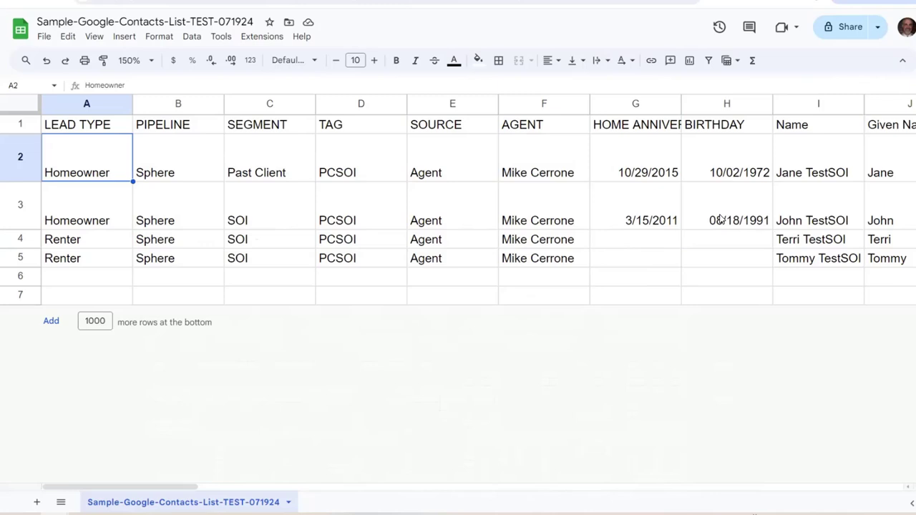
pyautogui.press('Up')
pyautogui.press('Right')
pyautogui.press('Right')
pyautogui.press('Right')
pyautogui.press('Left')
pyautogui.press('Left')
pyautogui.press('Left')
pyautogui.press('Right')
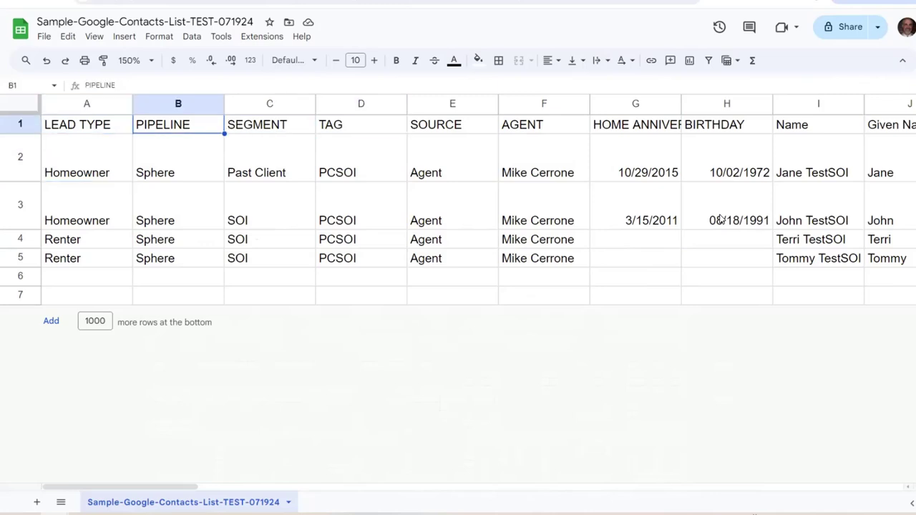
pyautogui.press('Right')
pyautogui.press('Right')
pyautogui.press('Right')
pyautogui.press('Right')
pyautogui.press('Right')
pyautogui.press('Right')
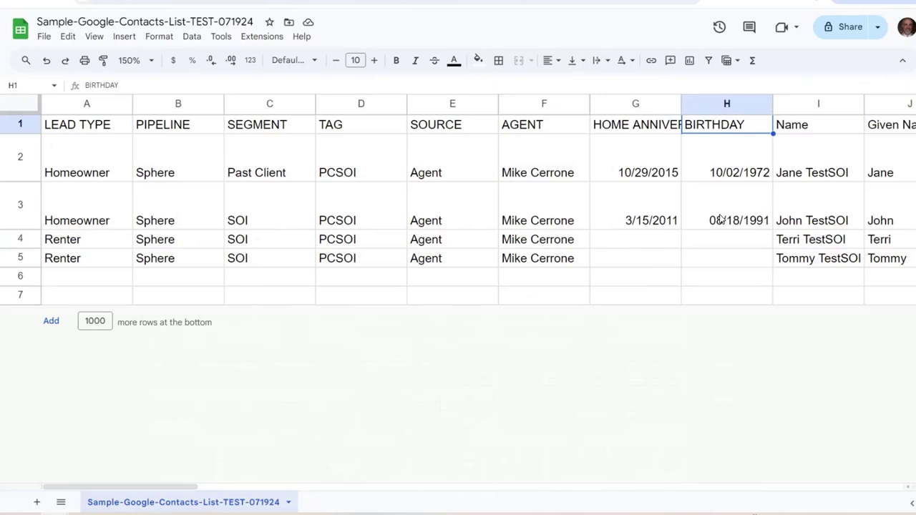
pyautogui.press('Right')
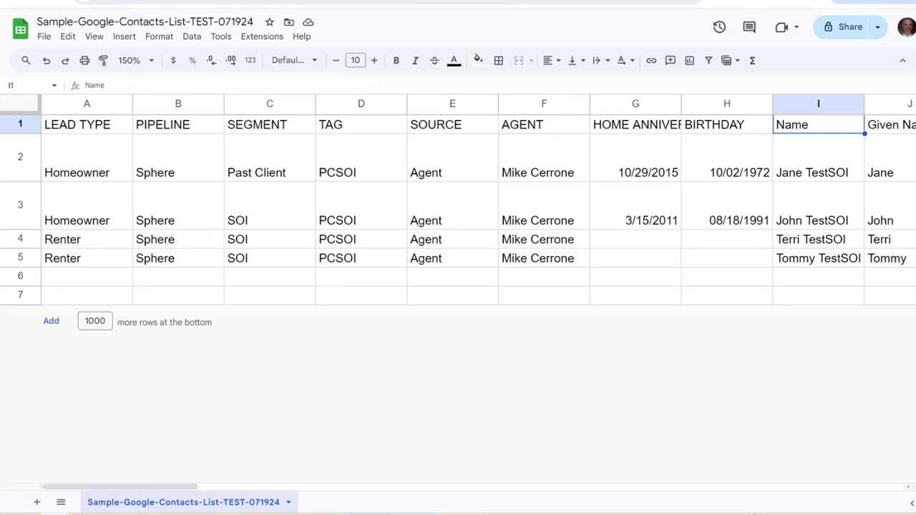
pyautogui.click(129, 3)
# Scroll to the guide's header-replacement instructions and highlight First Name in the Lofty headers list
pyautogui.click(501, 372)
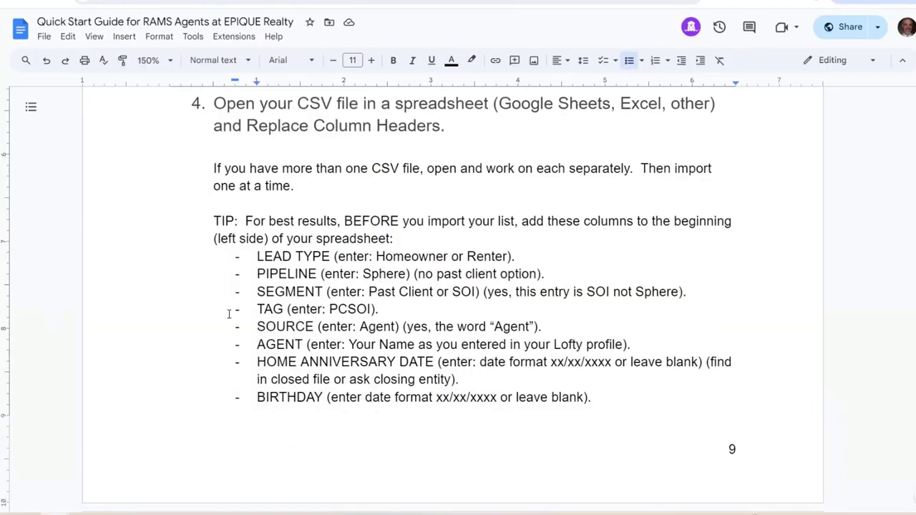
pyautogui.scroll(-5, 229, 313)
pyautogui.scroll(-2, 229, 315)
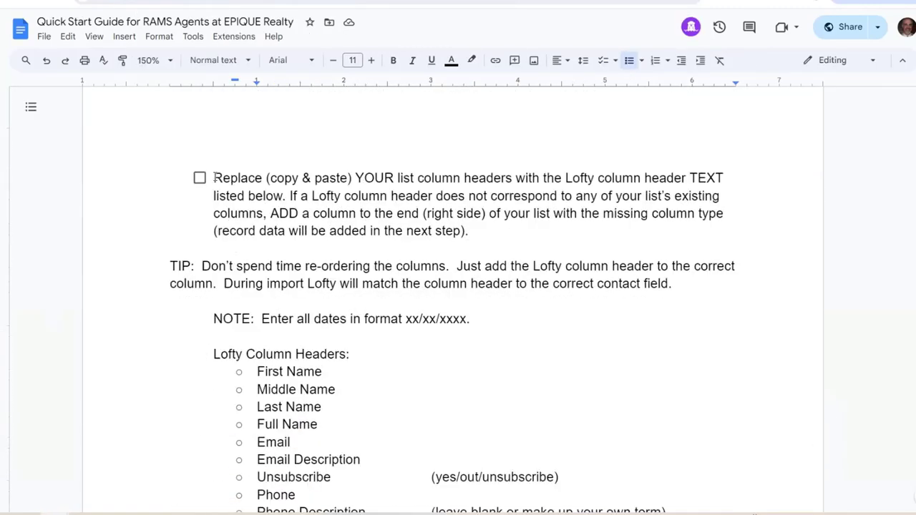
pyautogui.moveTo(213, 177); pyautogui.dragTo(299, 178)
pyautogui.moveTo(364, 170); pyautogui.dragTo(725, 179)
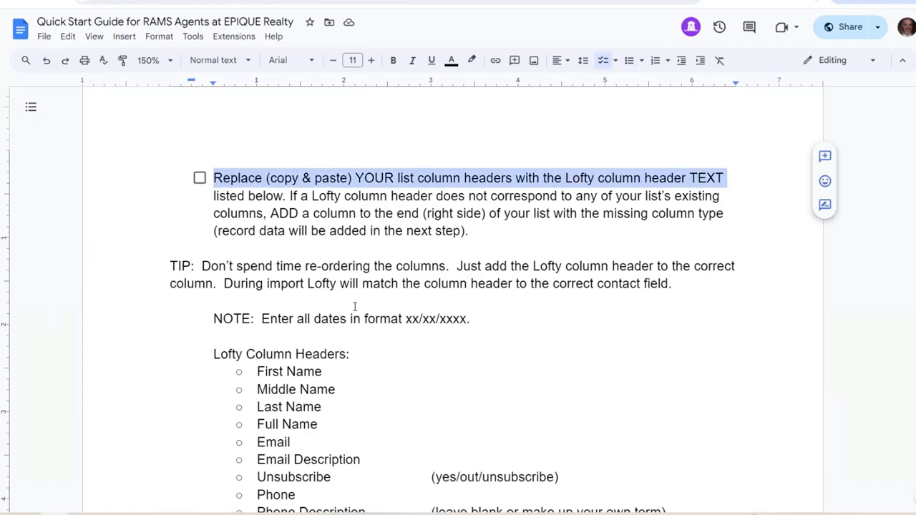
pyautogui.scroll(-2, 261, 317)
pyautogui.scroll(-1, 238, 264)
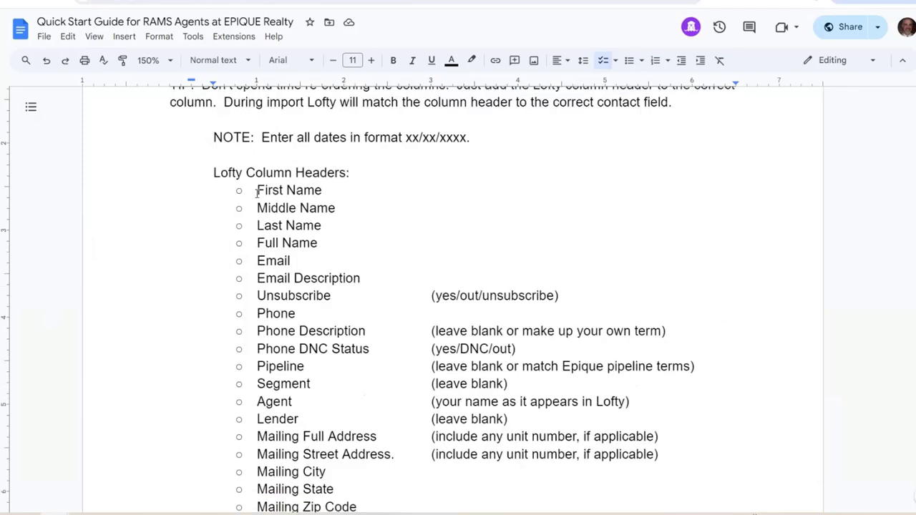
pyautogui.moveTo(255, 192); pyautogui.dragTo(326, 190)
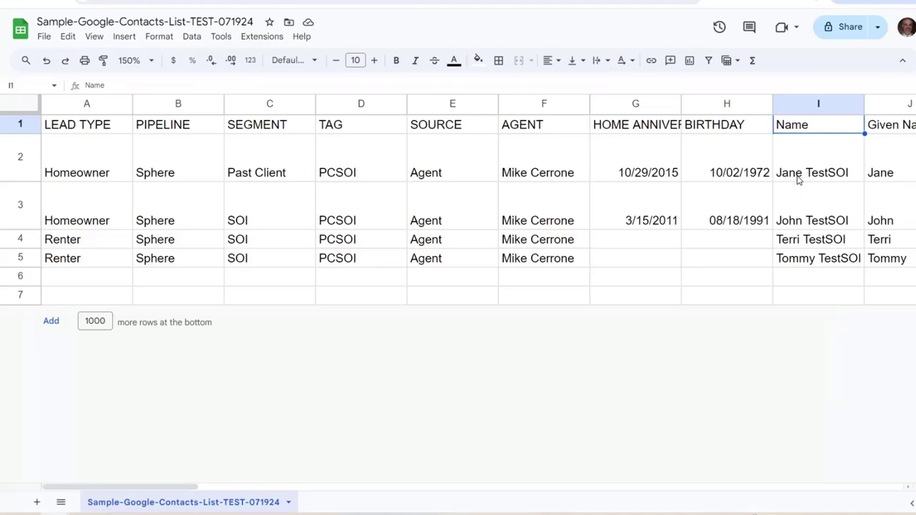
# Look over the Name and Given Name columns of the contacts export
pyautogui.click(823, 165)
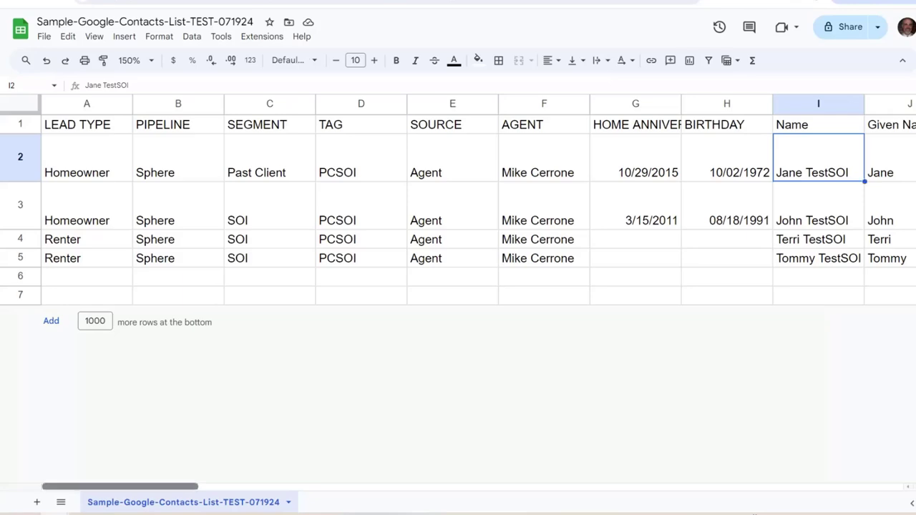
pyautogui.hscroll(5, 458, 200)
pyautogui.hscroll(4, 458, 201)
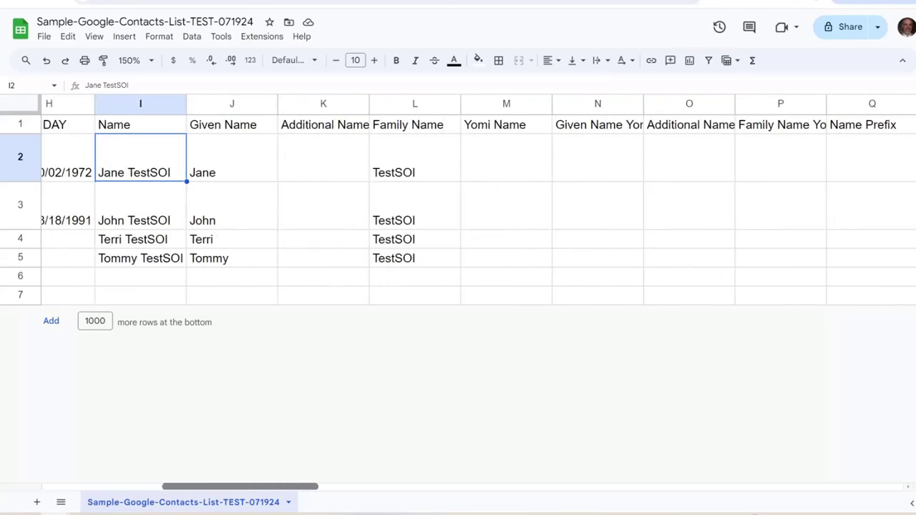
pyautogui.click(156, 123)
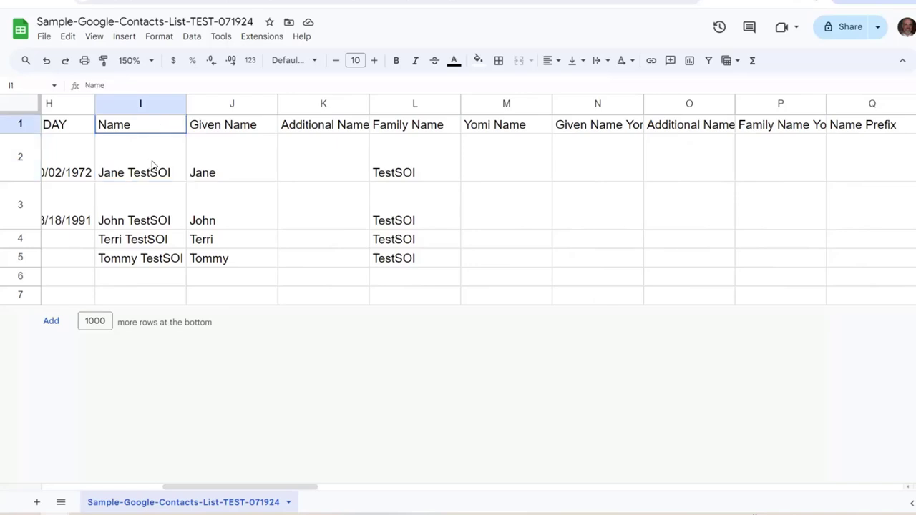
pyautogui.click(152, 165)
pyautogui.press('Down')
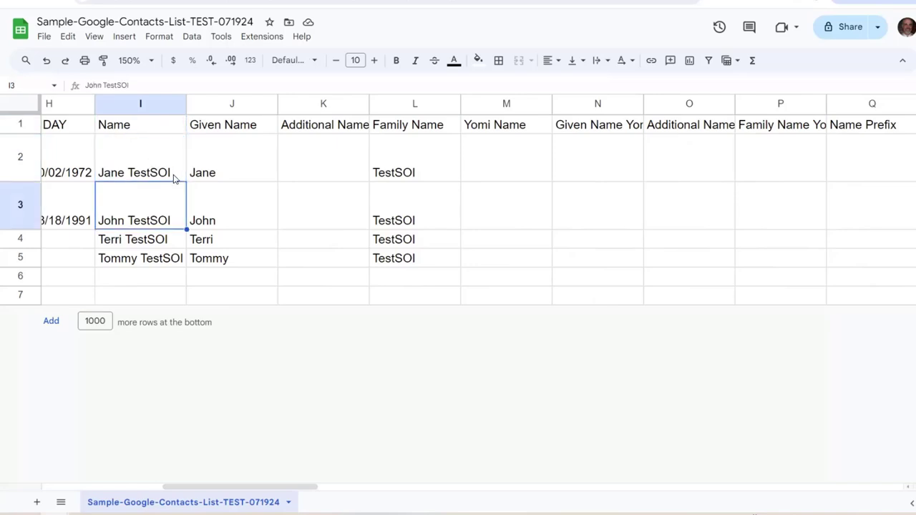
pyautogui.press('Up')
pyautogui.press('Up')
pyautogui.press('Right')
pyautogui.press('Down')
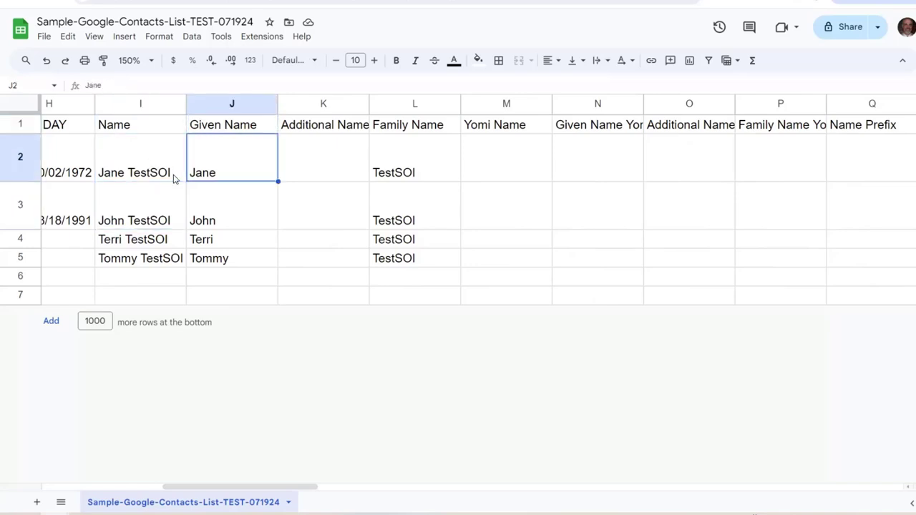
pyautogui.press('Down')
pyautogui.press('Down')
pyautogui.press('Up')
pyautogui.press('Up')
pyautogui.press('Up')
# Check the Additional Name and Family Name columns, then bring up the Quick Start Guide
pyautogui.press('Right')
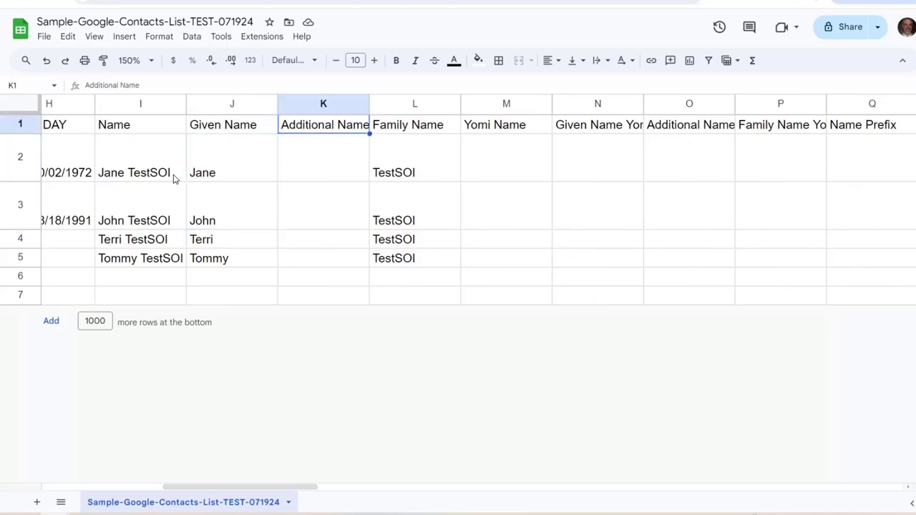
pyautogui.press('Right')
pyautogui.press('Down')
pyautogui.press('Down')
pyautogui.press('Down')
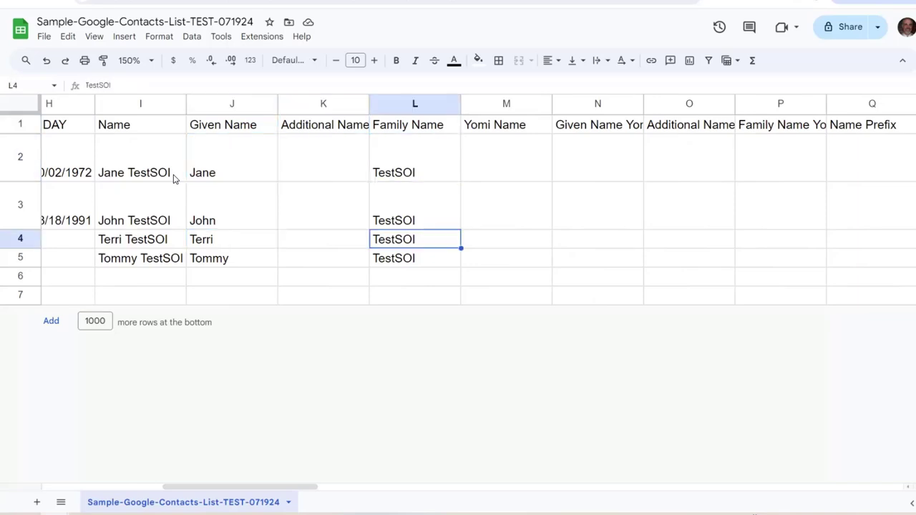
pyautogui.press('Down')
pyautogui.press('Up')
pyautogui.press('Up')
pyautogui.press('Up')
pyautogui.press('Up')
pyautogui.press('Left')
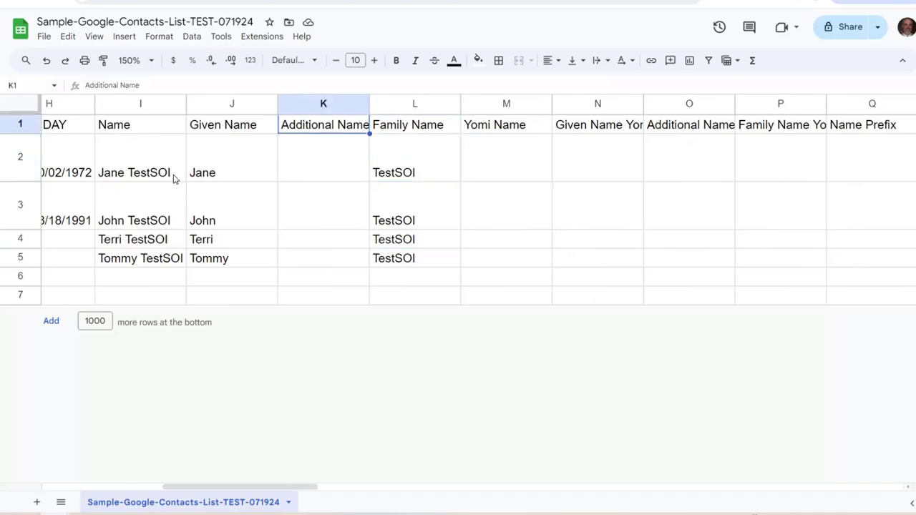
pyautogui.press('Left')
pyautogui.press('Left')
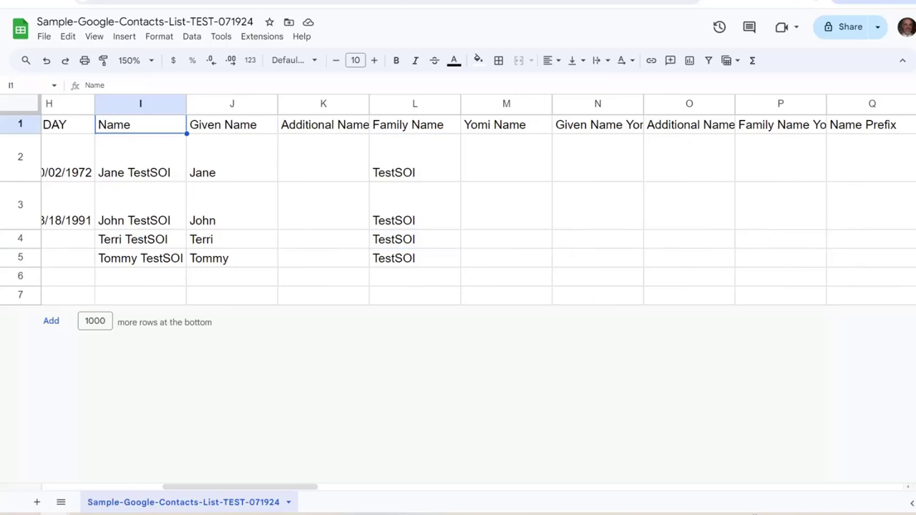
pyautogui.hotkey('alt', 'Tab')
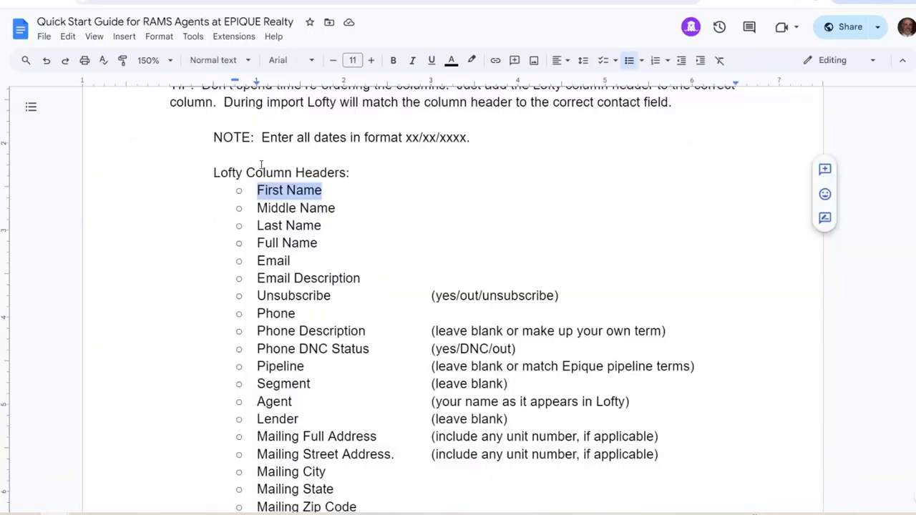
# Copy 'First Name' from the guide's Lofty Column Headers list and return to the sheet
pyautogui.click(322, 190)
pyautogui.moveTo(322, 189); pyautogui.dragTo(258, 190)
pyautogui.rightClick(281, 192)
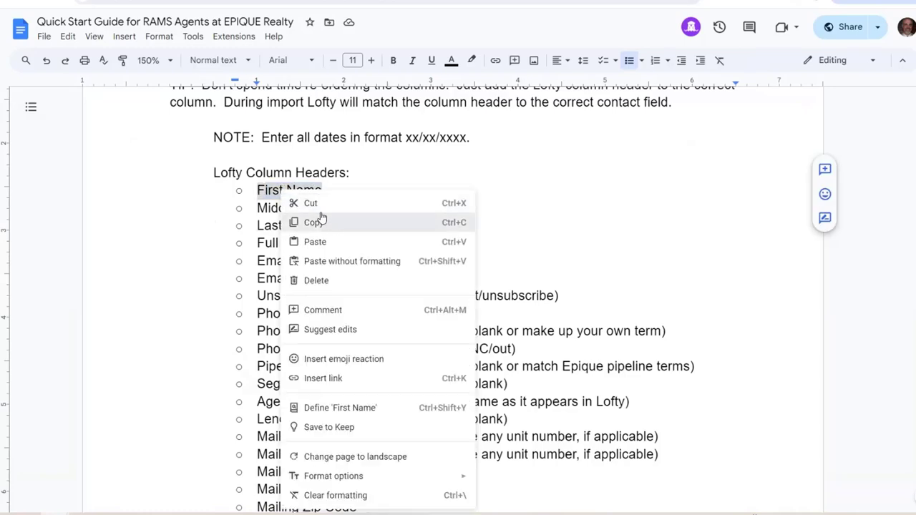
pyautogui.click(293, 215)
pyautogui.hotkey('alt', 'Tab')
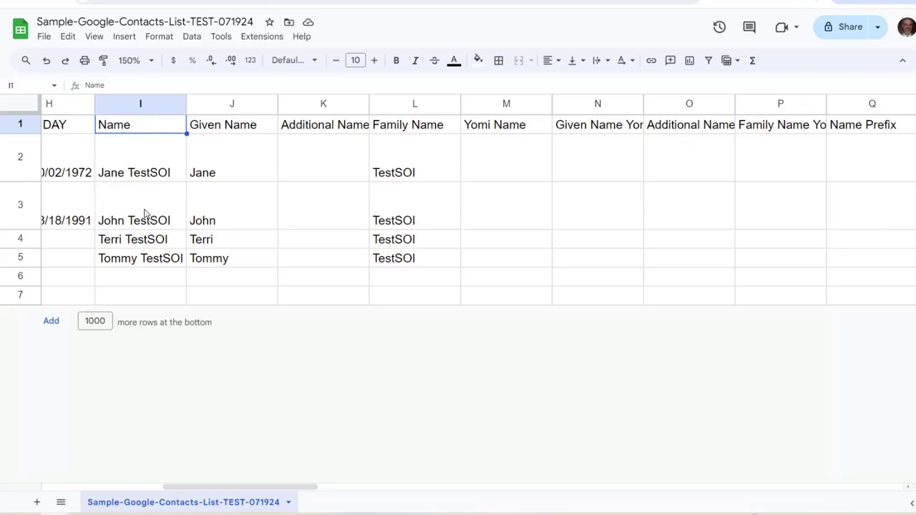
# Replace J1's 'Given Name' with 'First Name' pasted as plain text
pyautogui.click(214, 131)
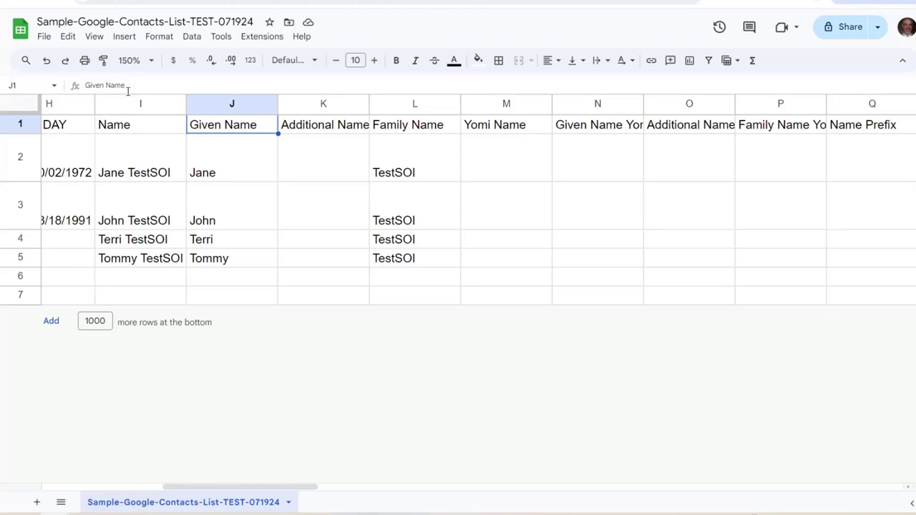
pyautogui.moveTo(127, 83); pyautogui.dragTo(83, 85)
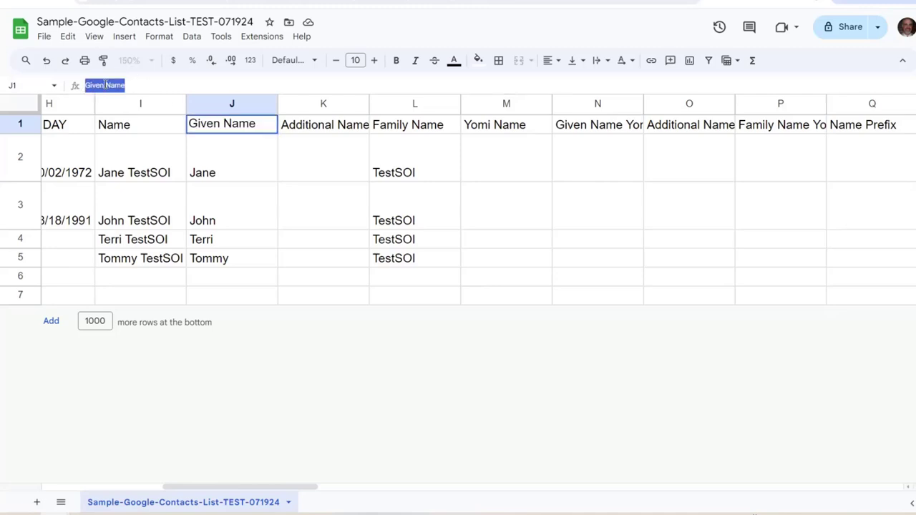
pyautogui.rightClick(104, 86)
pyautogui.click(163, 191)
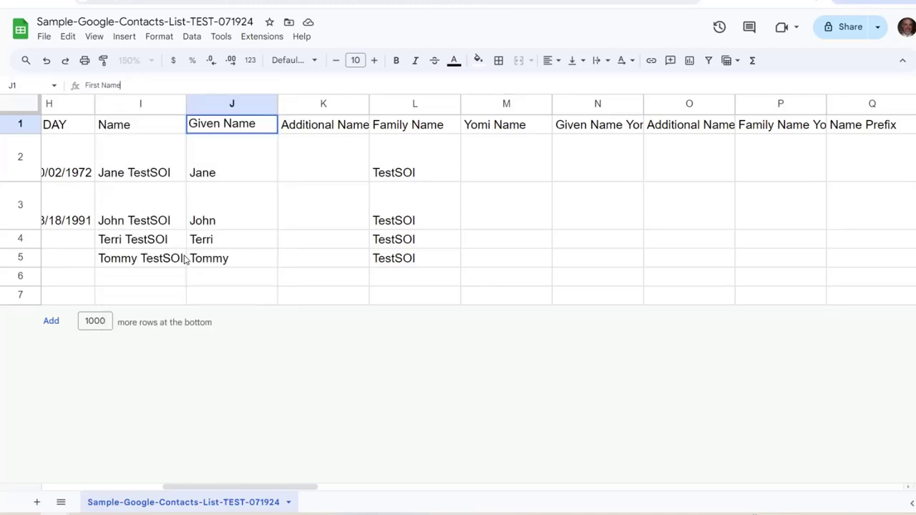
pyautogui.press('Return')
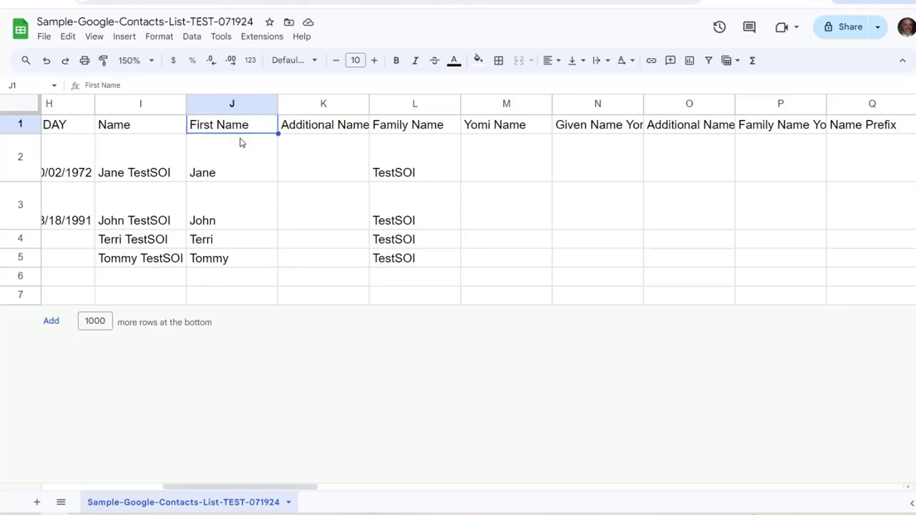
pyautogui.hotkey('ctrl', 'Tab')
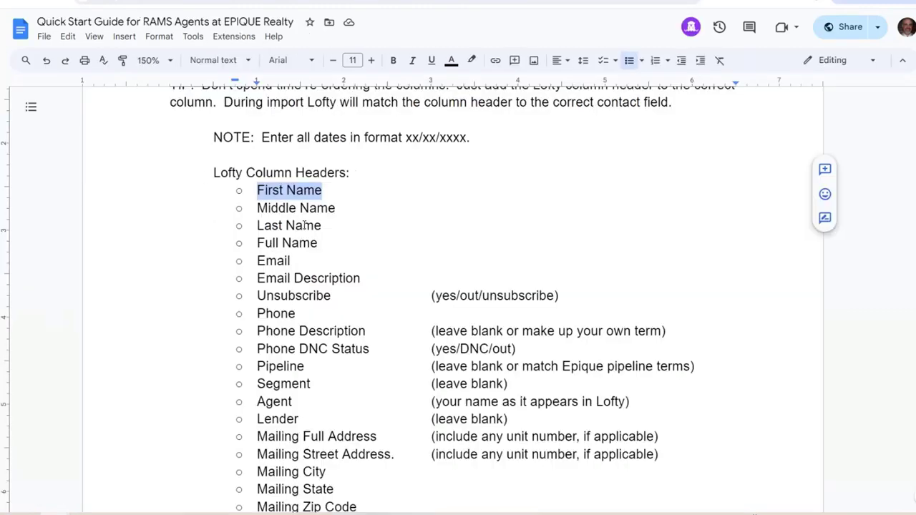
pyautogui.click(306, 210)
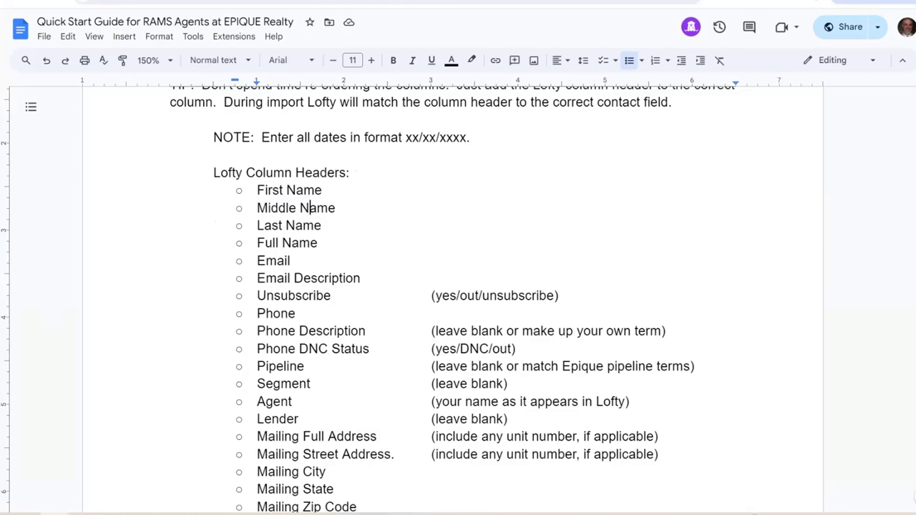
pyautogui.hotkey('ctrl', 'shift', 'Tab')
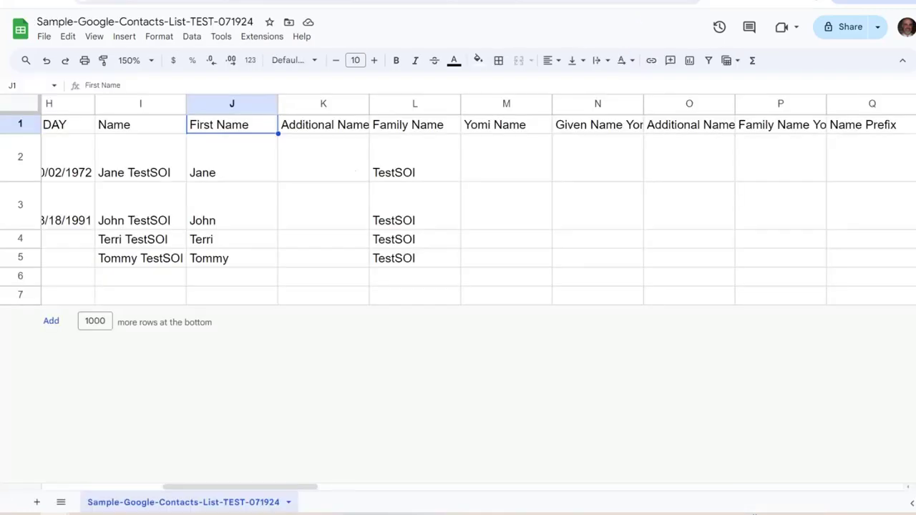
# Copy 'Last Name' from the guide and paste it as plain text over L1's 'Family Name'
pyautogui.hotkey('ctrl', 'Tab')
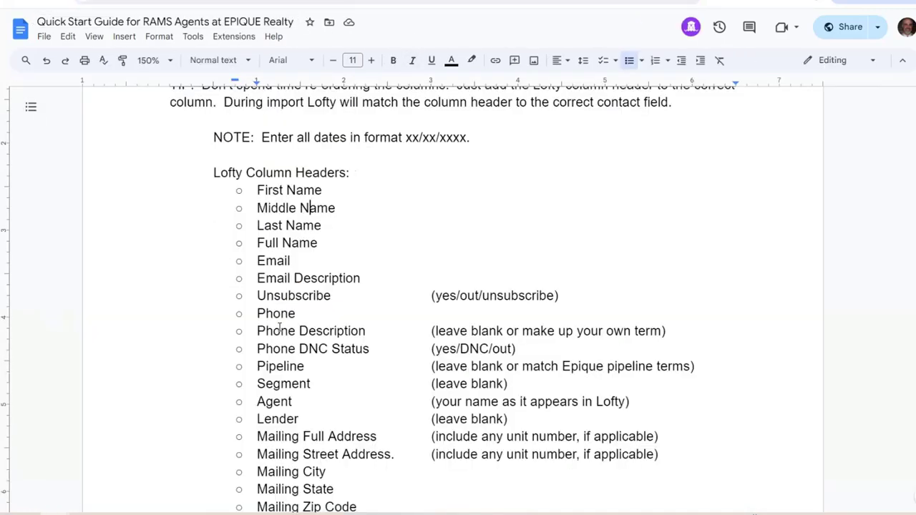
pyautogui.moveTo(321, 227); pyautogui.dragTo(266, 226)
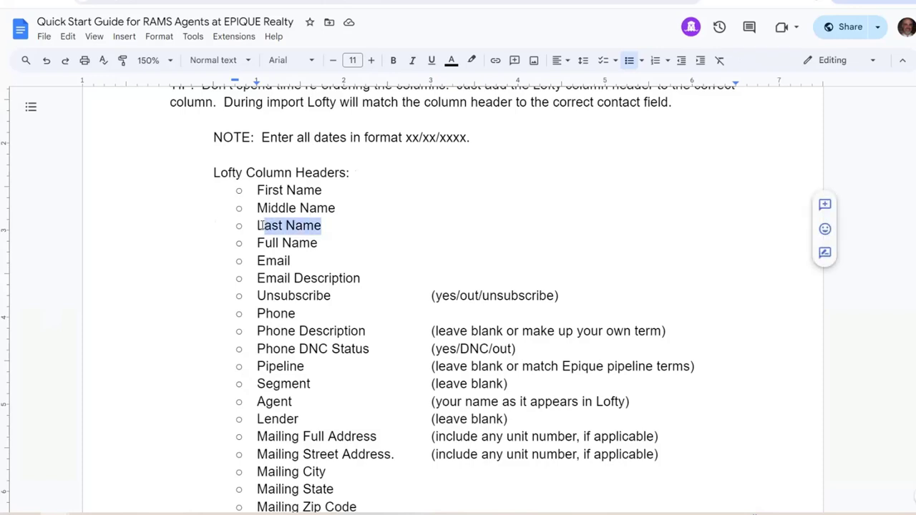
pyautogui.rightClick(315, 226)
pyautogui.click(321, 226)
pyautogui.hotkey('ctrl', 'Tab')
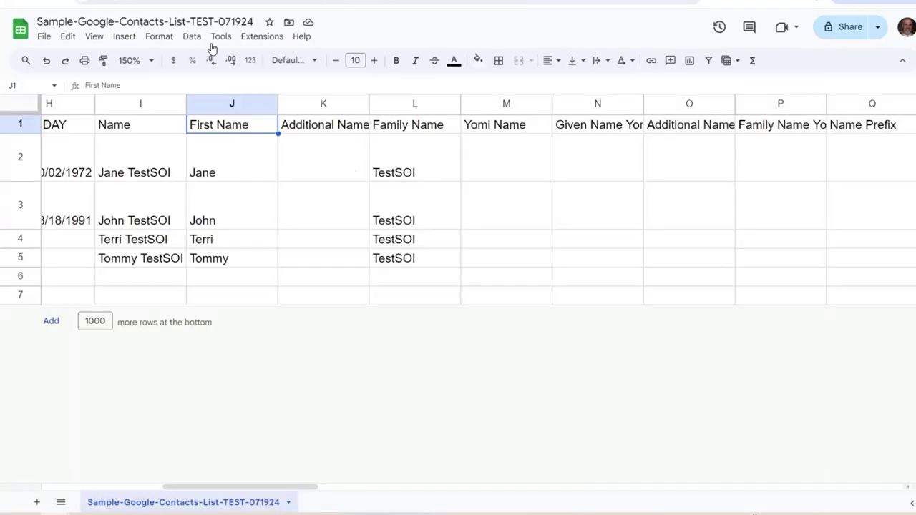
pyautogui.click(411, 127)
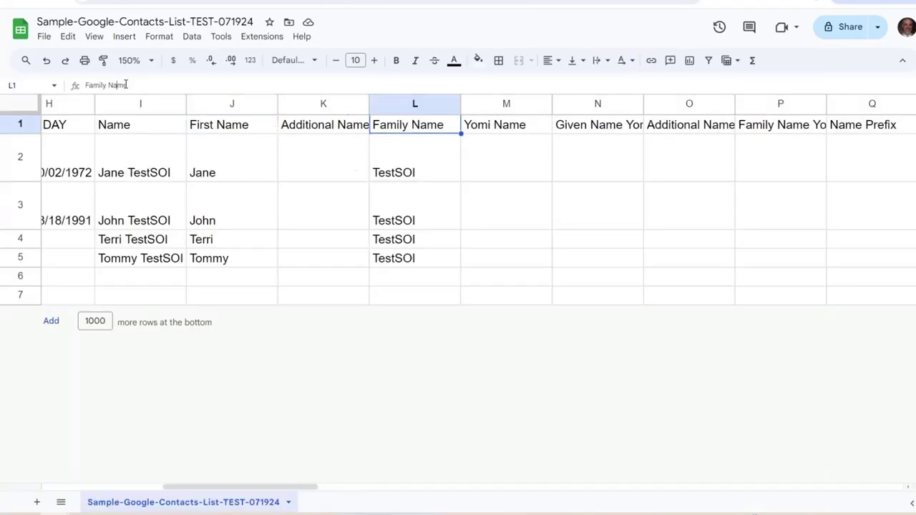
pyautogui.click(121, 85)
pyautogui.moveTo(129, 84); pyautogui.dragTo(82, 87)
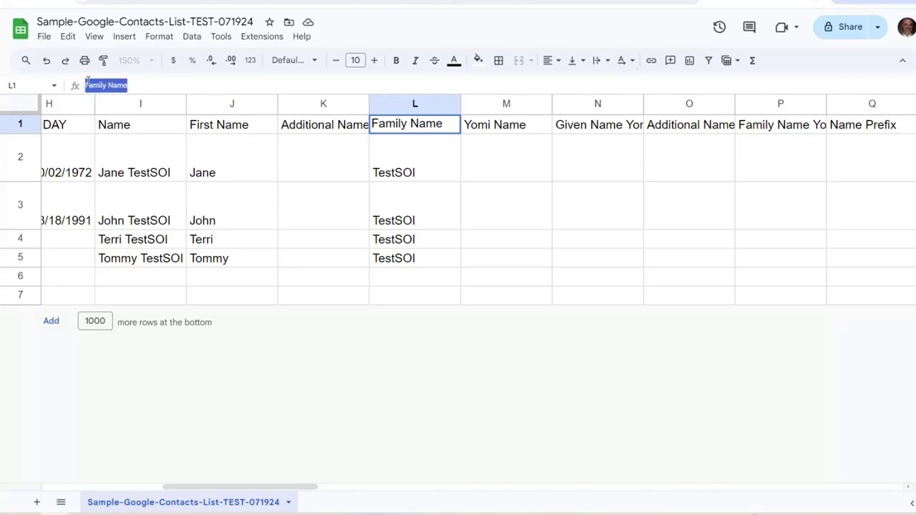
pyautogui.rightClick(88, 82)
pyautogui.click(144, 190)
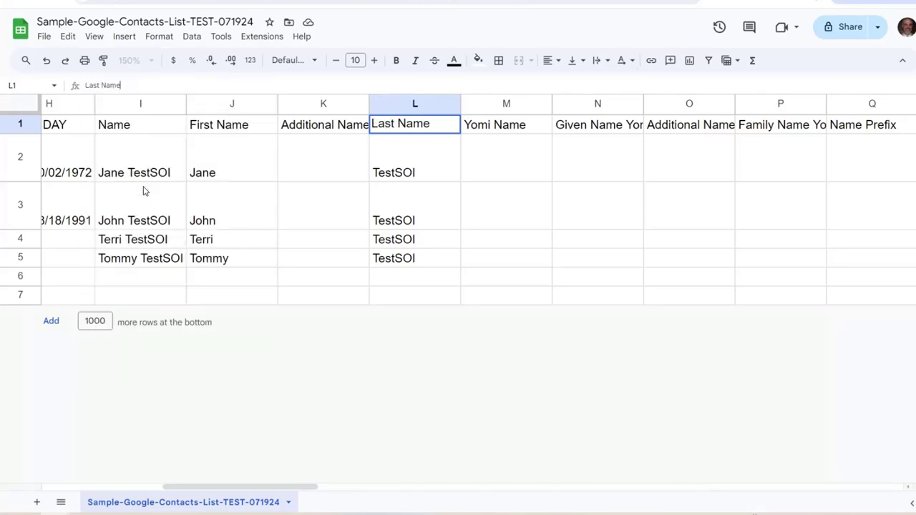
pyautogui.click(385, 158)
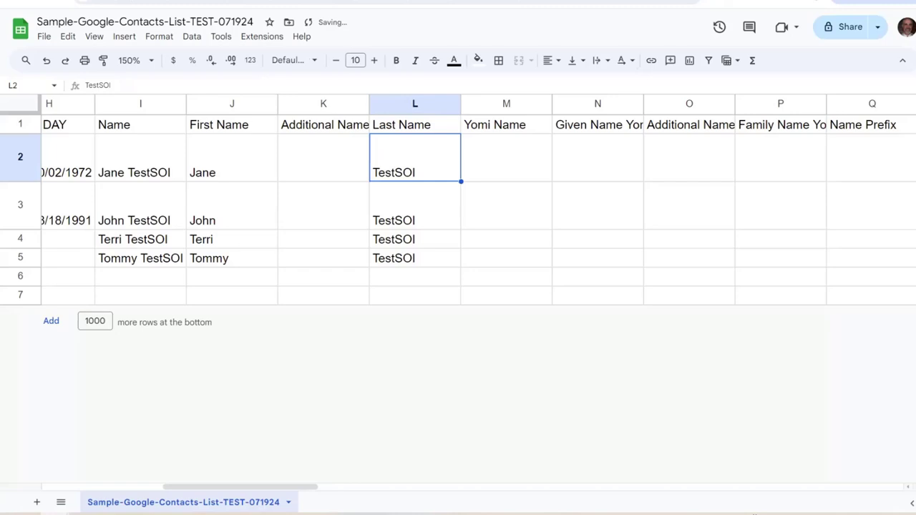
# Copy 'Full Name' from the guide and paste it as plain text over I1's 'Name'
pyautogui.hotkey('ctrl', 'Tab')
pyautogui.click(284, 227)
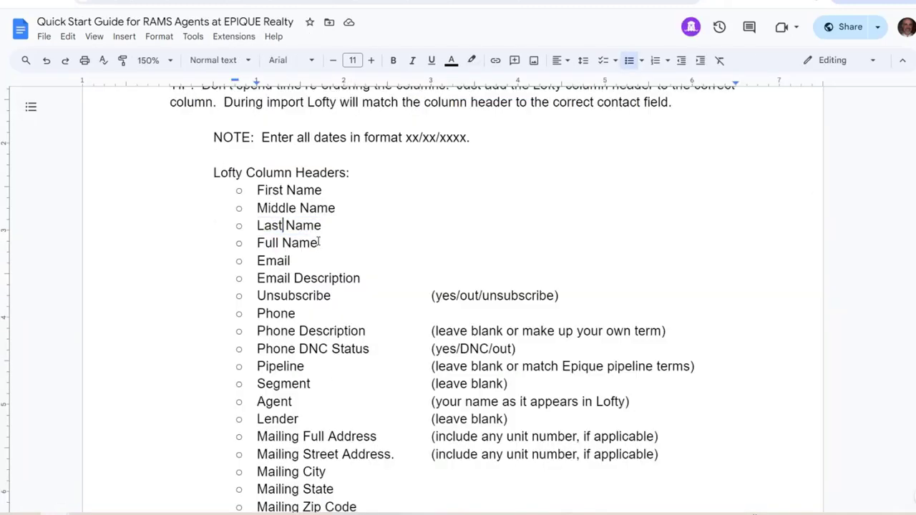
pyautogui.moveTo(319, 244); pyautogui.dragTo(260, 246)
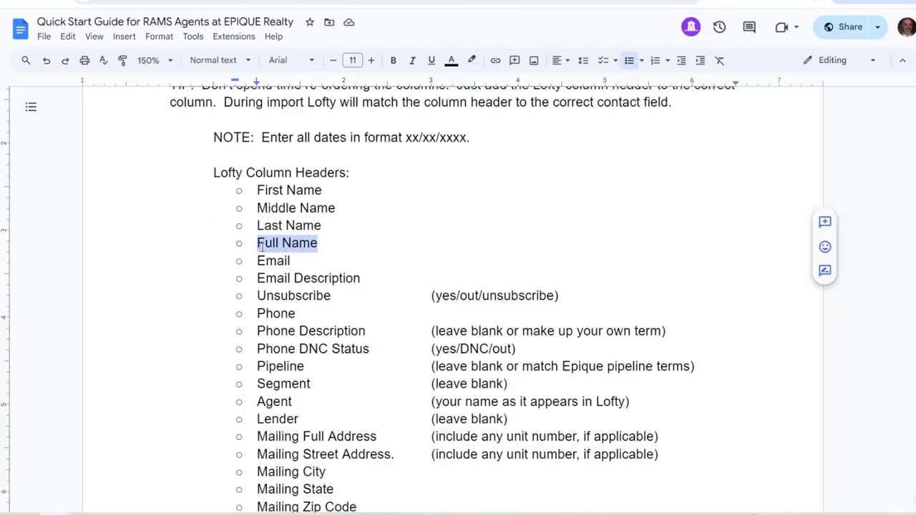
pyautogui.rightClick(261, 247)
pyautogui.click(305, 232)
pyautogui.hotkey('ctrl', 'Tab')
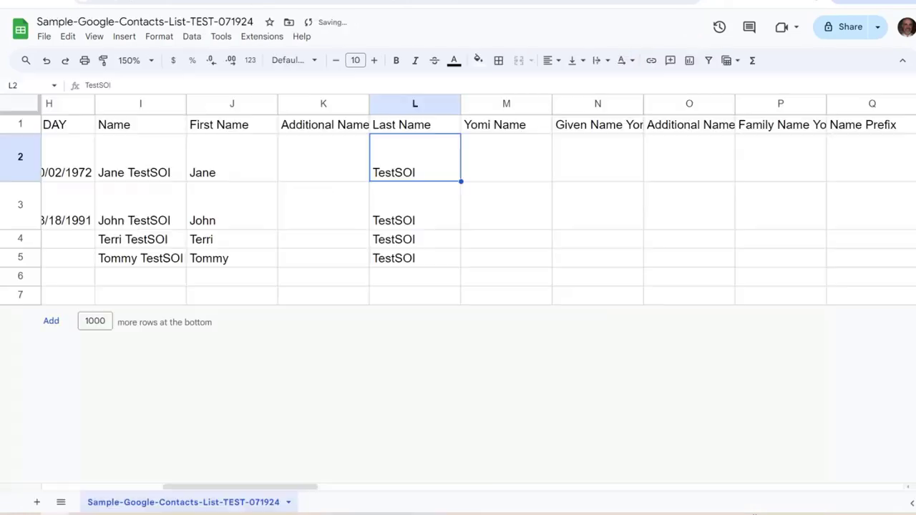
pyautogui.click(131, 128)
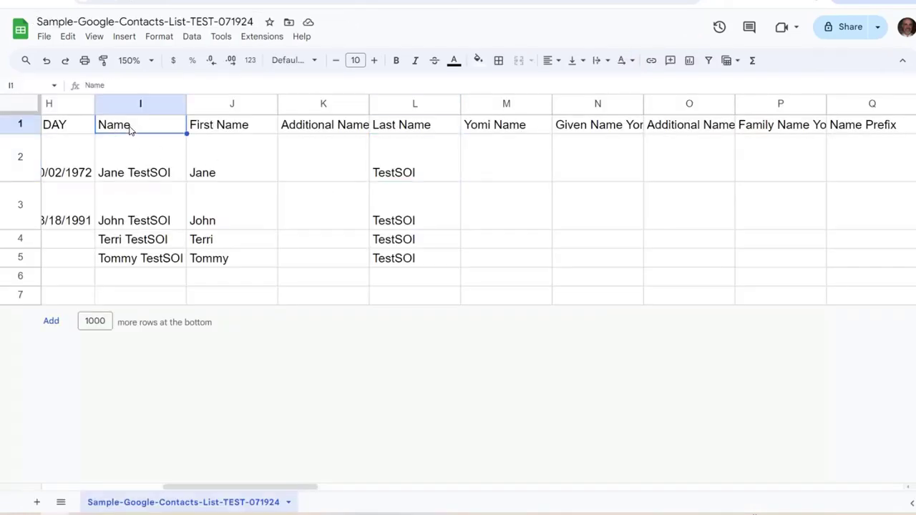
pyautogui.moveTo(108, 85); pyautogui.dragTo(76, 87)
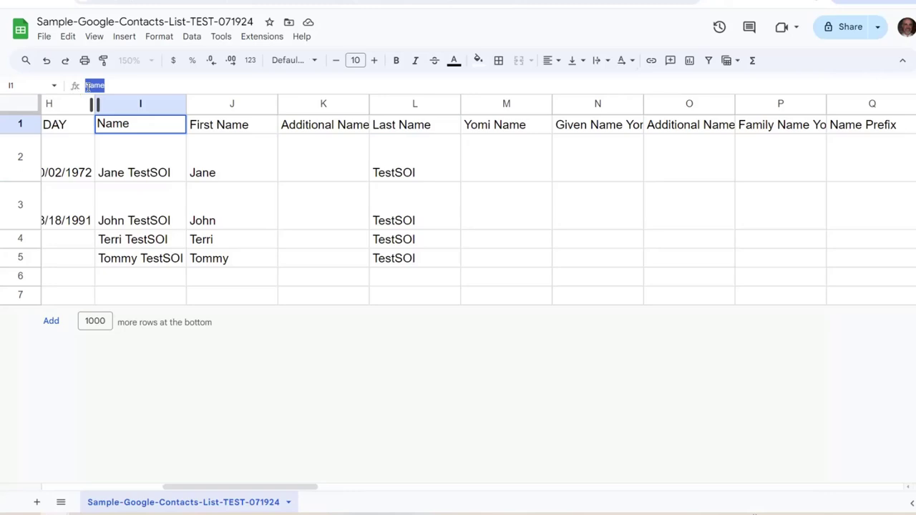
pyautogui.rightClick(87, 88)
pyautogui.click(148, 195)
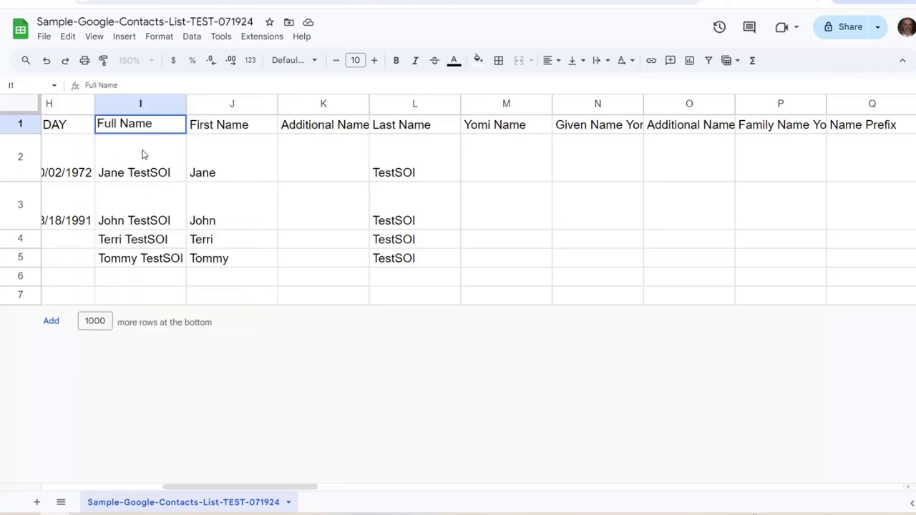
pyautogui.press('Return')
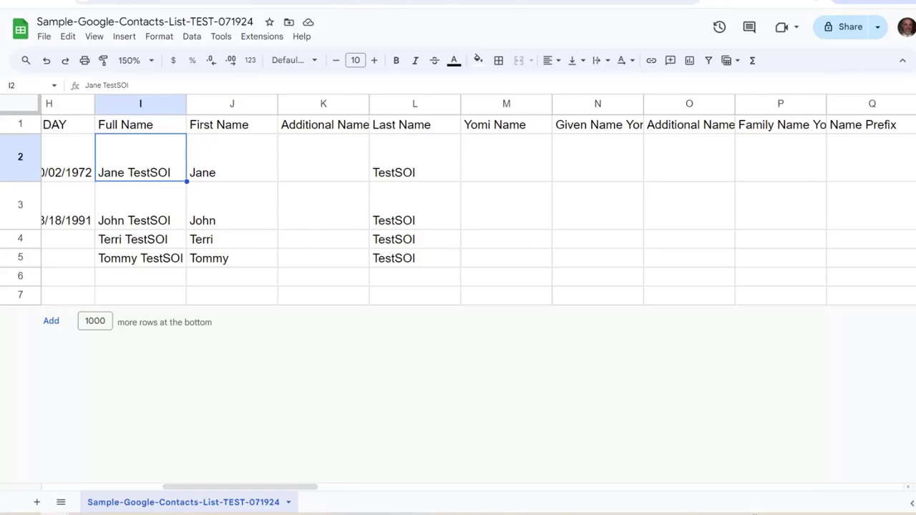
pyautogui.hotkey('ctrl', 'Tab')
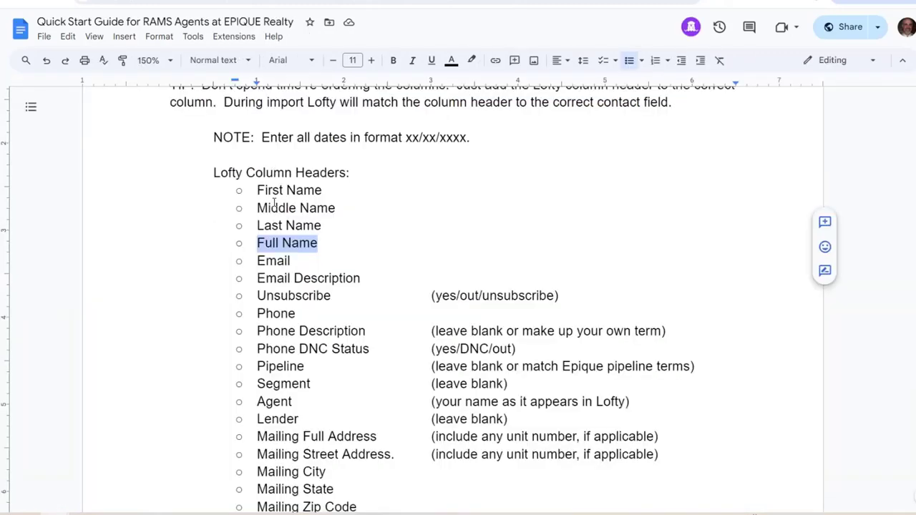
# Copy the word 'Email' from the guide's Lofty header list
pyautogui.doubleClick(266, 262)
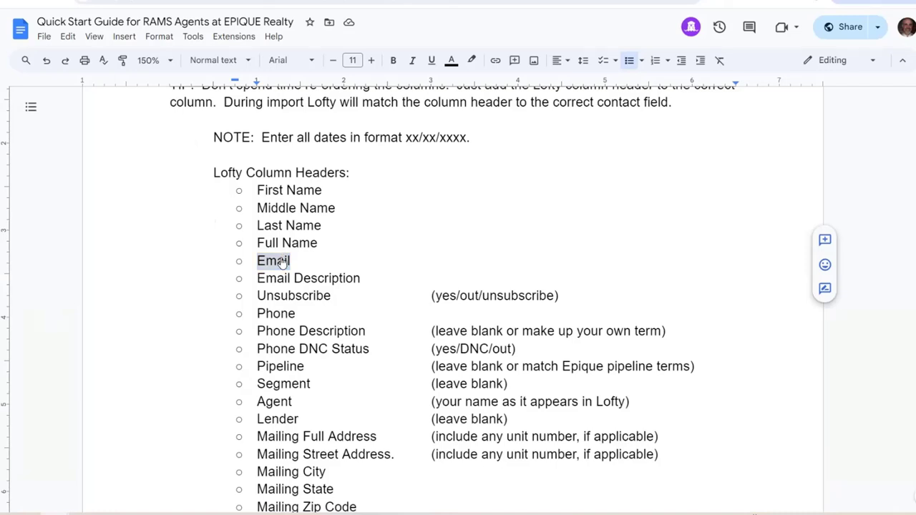
pyautogui.rightClick(283, 260)
pyautogui.click(330, 227)
pyautogui.hotkey('ctrl', 'Tab')
# Replace AJ1's 'E-mail 1 - Value' header with 'Email' pasted as plain text
pyautogui.hscroll(1, 478, 293)
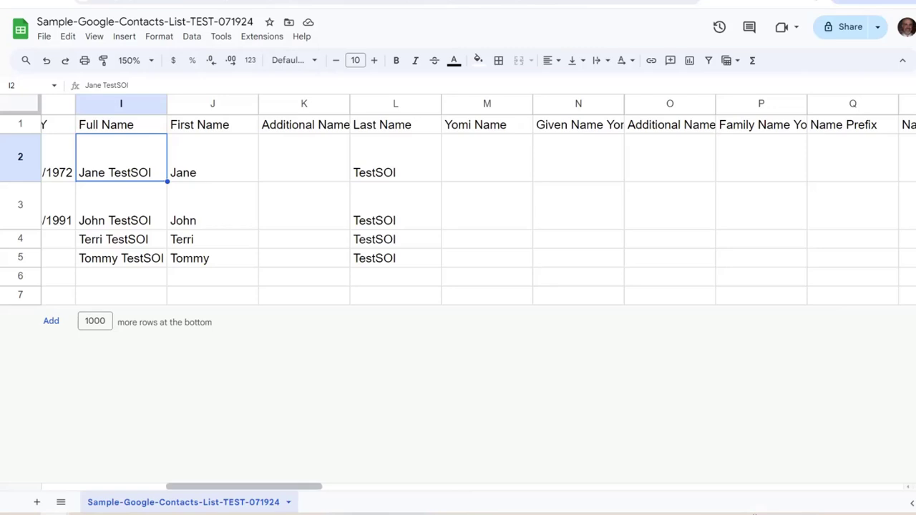
pyautogui.hscroll(15, 478, 293)
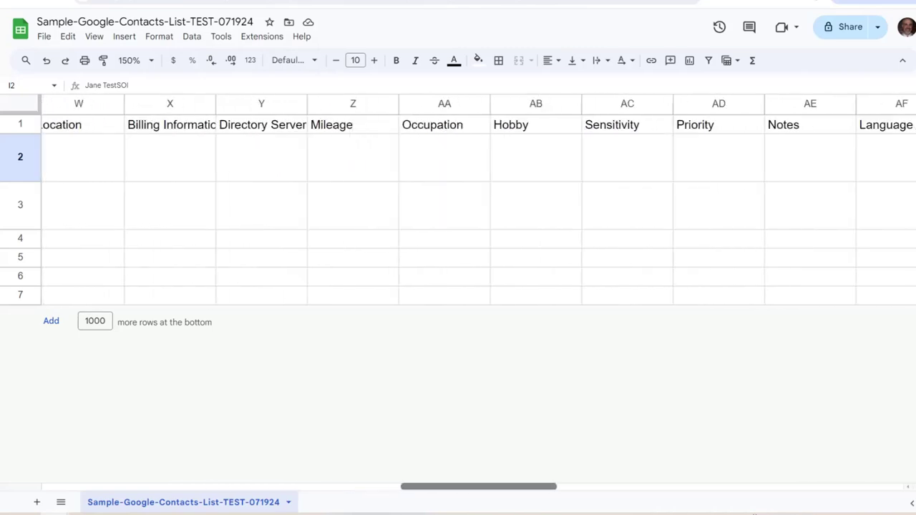
pyautogui.hscroll(5, 478, 293)
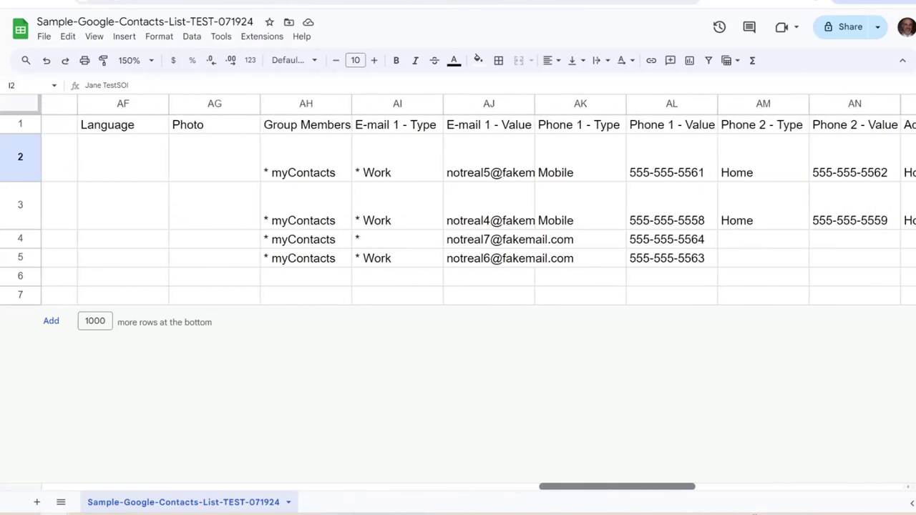
pyautogui.click(475, 124)
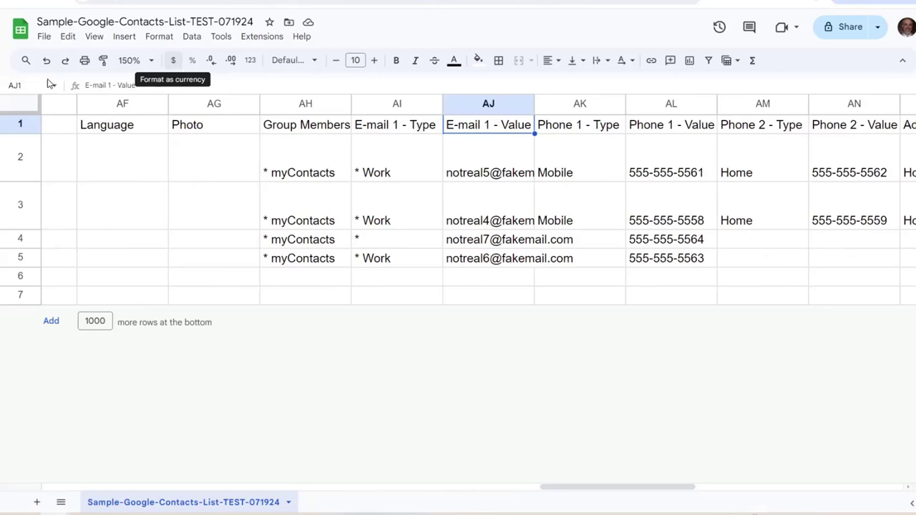
pyautogui.doubleClick(144, 89)
pyautogui.tripleClick(95, 85)
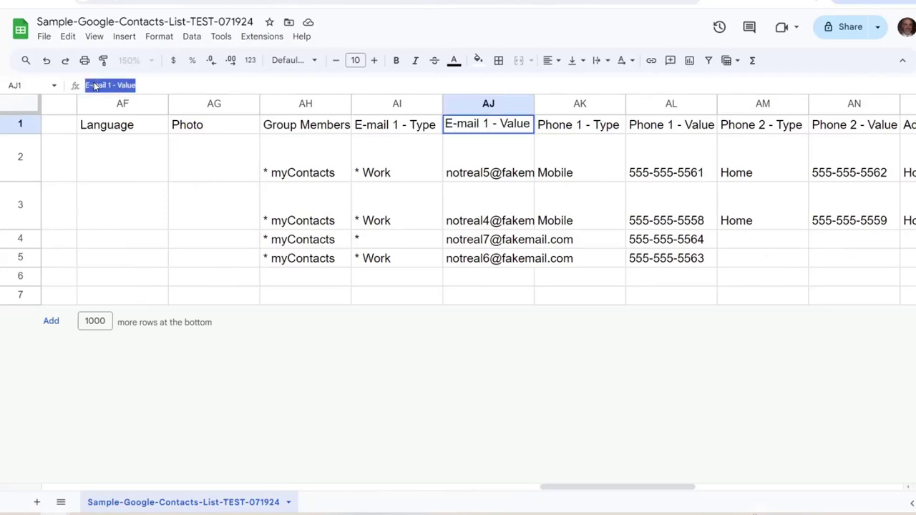
pyautogui.rightClick(95, 84)
pyautogui.click(141, 195)
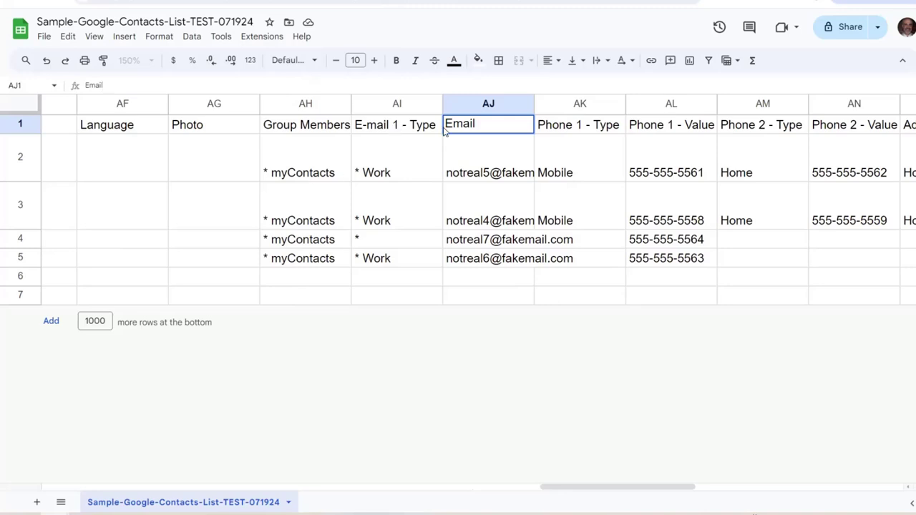
pyautogui.click(481, 153)
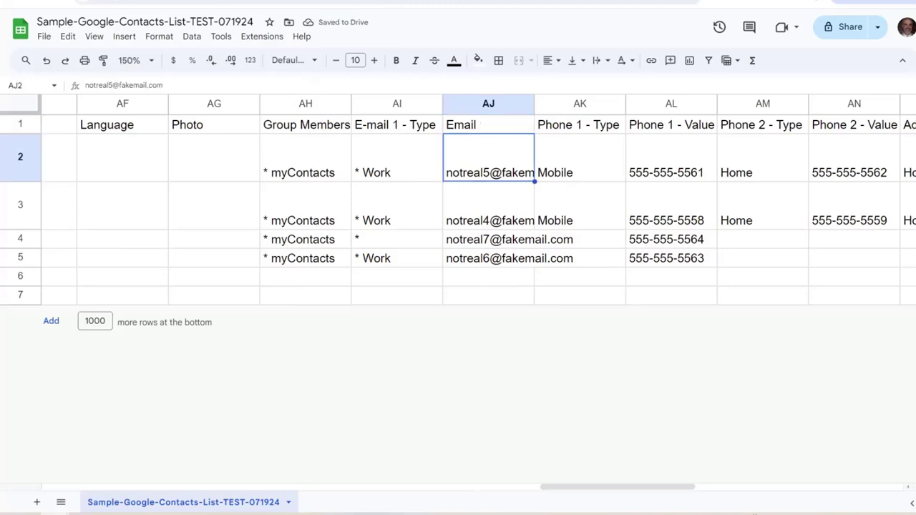
pyautogui.hotkey('alt', 'Tab')
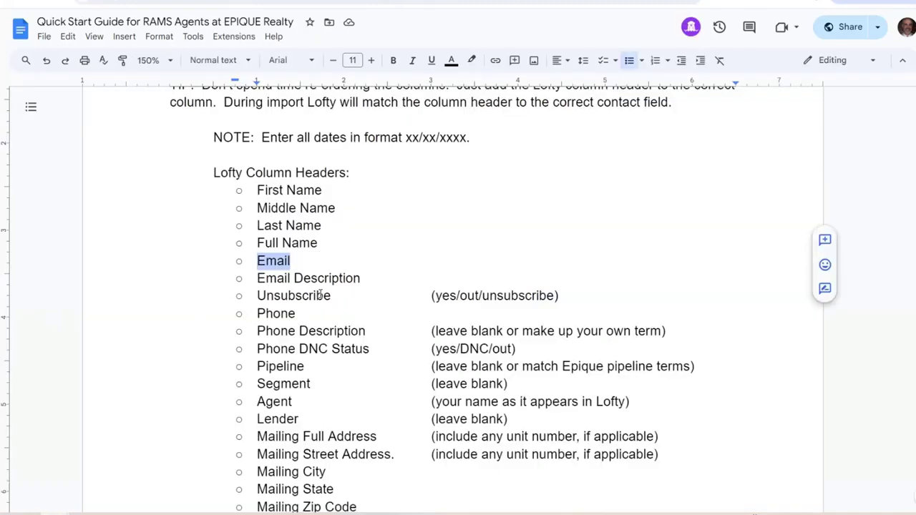
# Copy 'Email Description' from the guide and paste it over AI1's 'E-mail 1 - Type'
pyautogui.moveTo(364, 279); pyautogui.dragTo(256, 279)
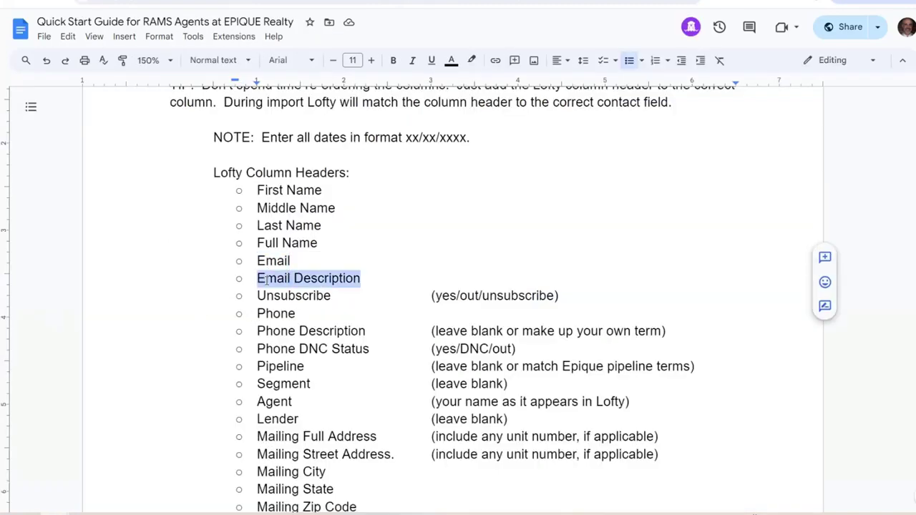
pyautogui.rightClick(263, 279)
pyautogui.click(298, 226)
pyautogui.hotkey('alt', 'Tab')
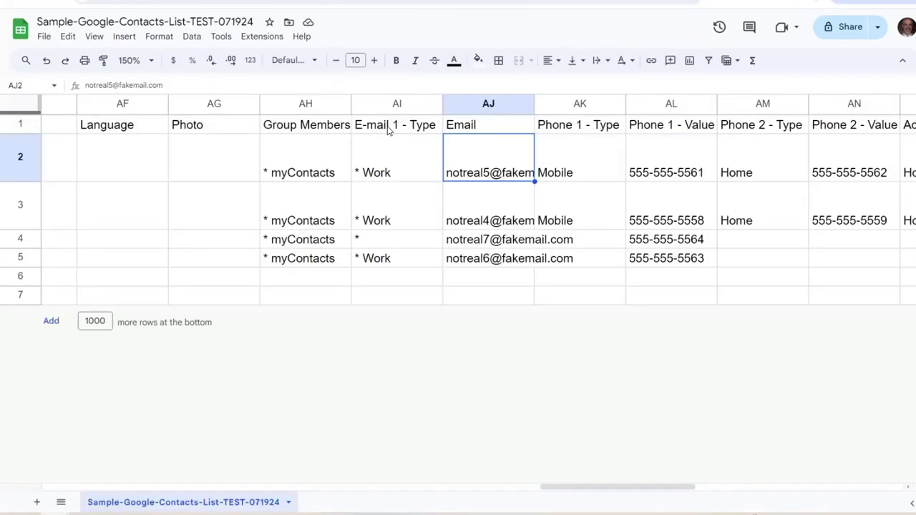
pyautogui.click(388, 129)
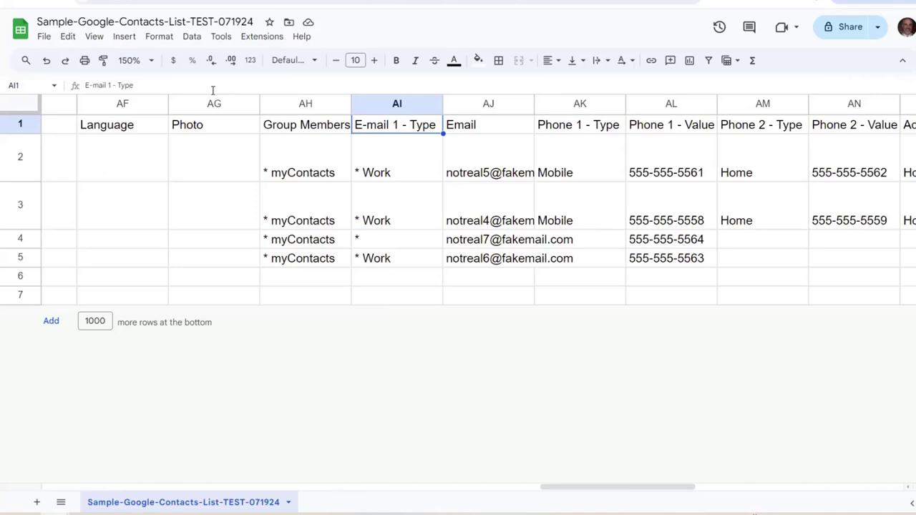
pyautogui.moveTo(133, 85); pyautogui.dragTo(87, 85)
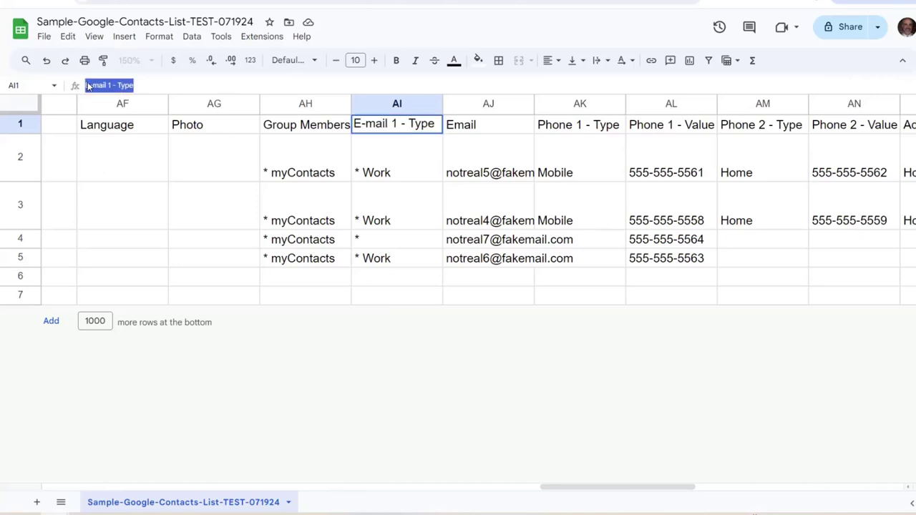
pyautogui.rightClick(89, 85)
pyautogui.click(158, 187)
pyautogui.hotkey('ctrl', 'v')
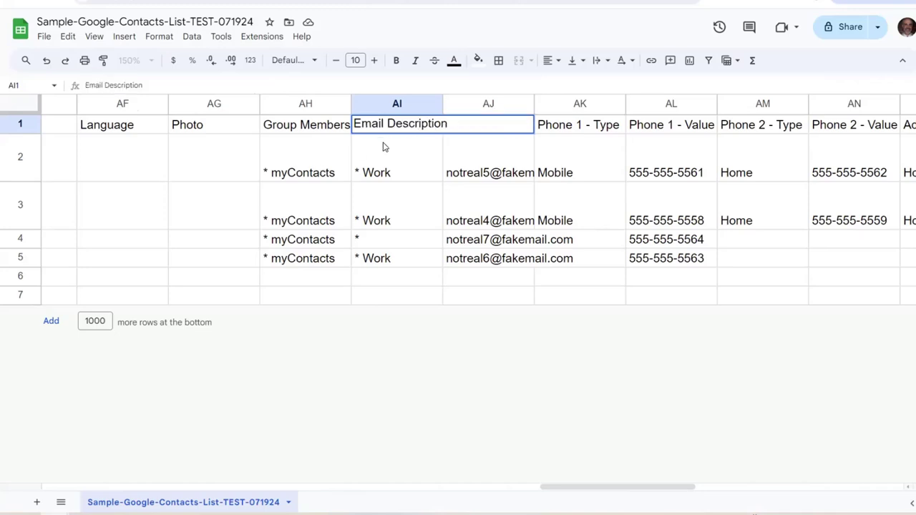
# Strip the asterisks from AI2–AI5, leaving Work, Work, blank and Work
pyautogui.click(386, 176)
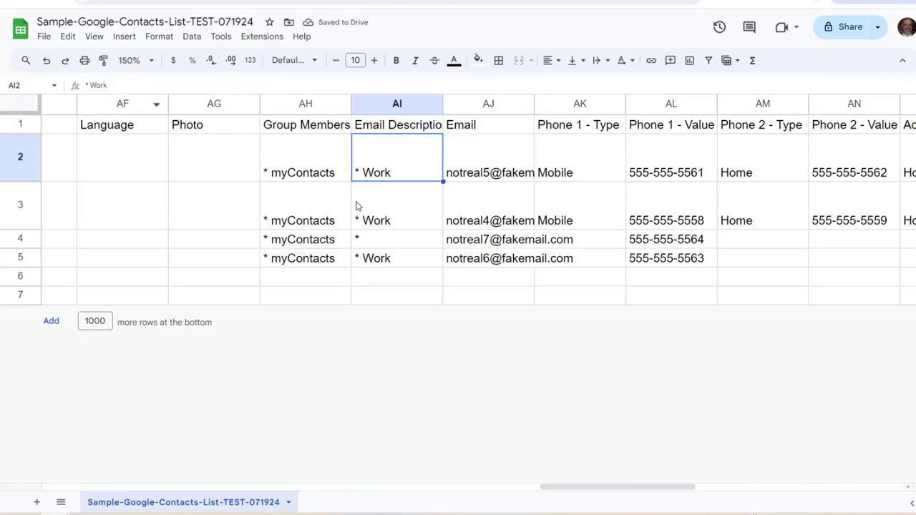
pyautogui.click(98, 85)
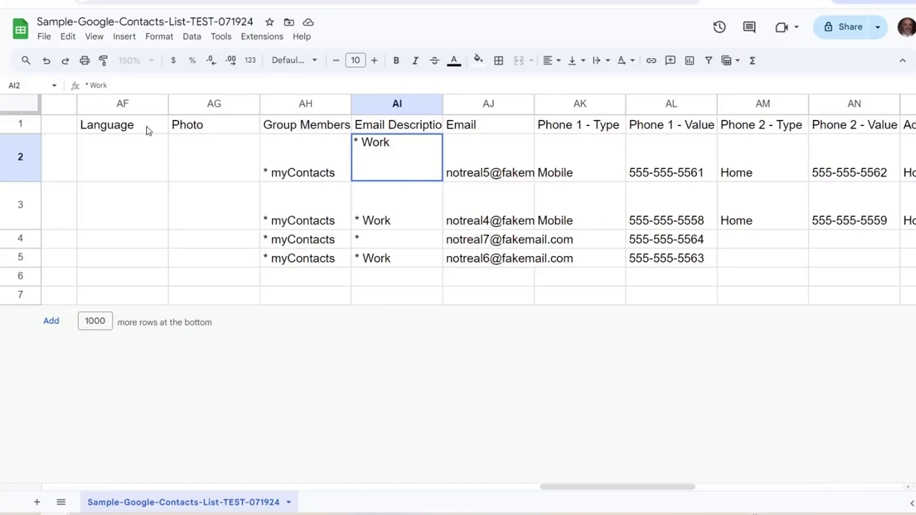
pyautogui.press('Delete')
pyautogui.press('Delete')
pyautogui.press('Return')
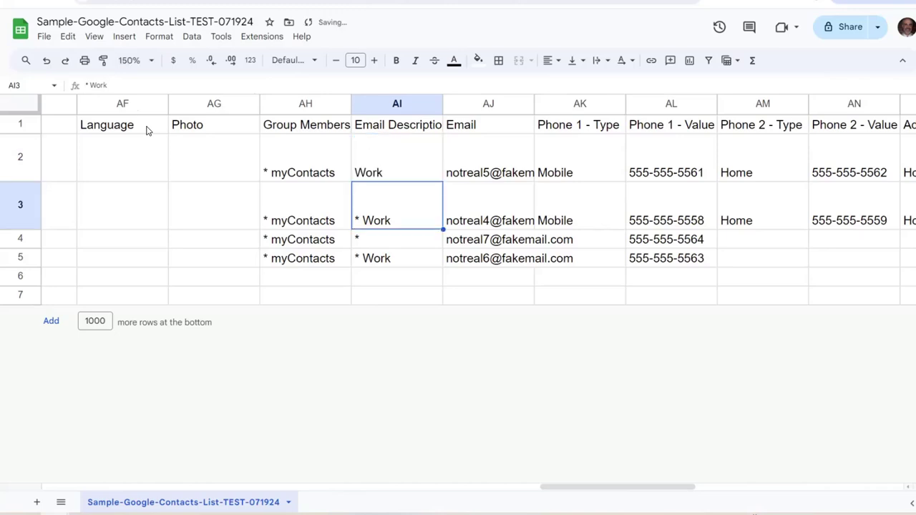
pyautogui.click(100, 84)
pyautogui.press('Delete')
pyautogui.press('Delete')
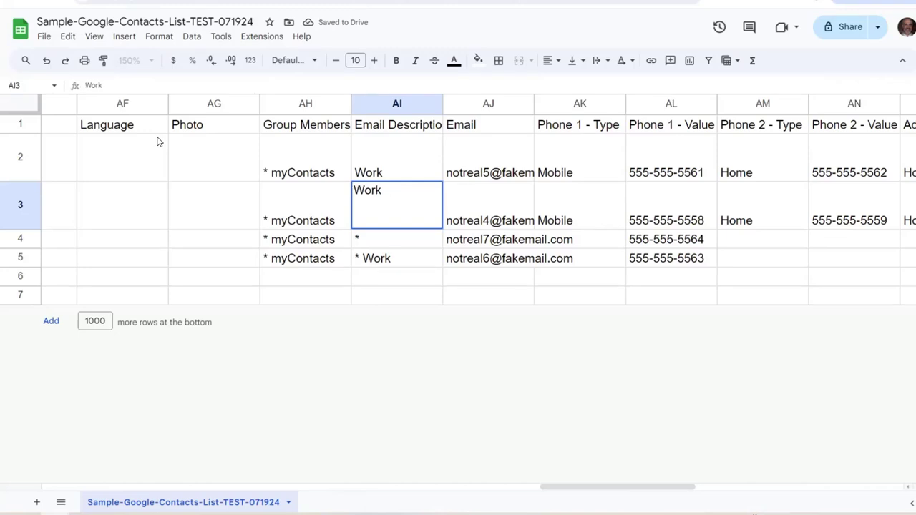
pyautogui.press('Return')
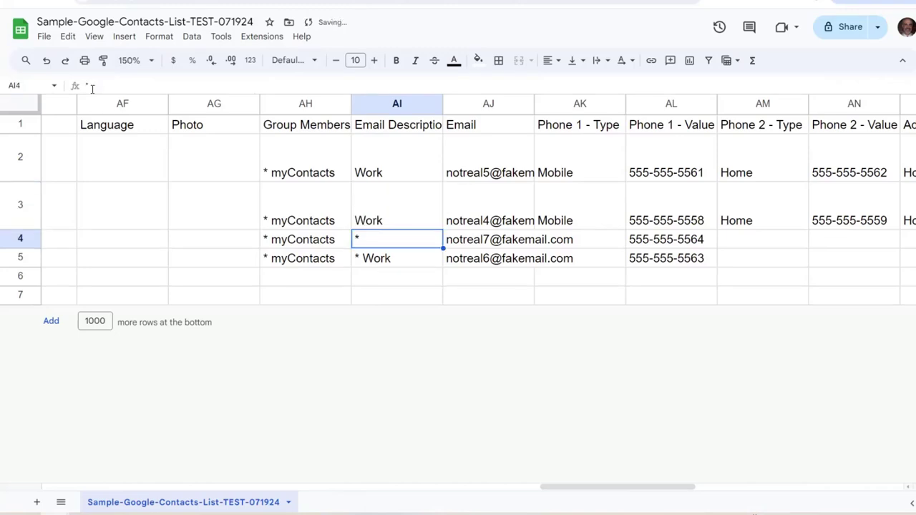
pyautogui.click(106, 85)
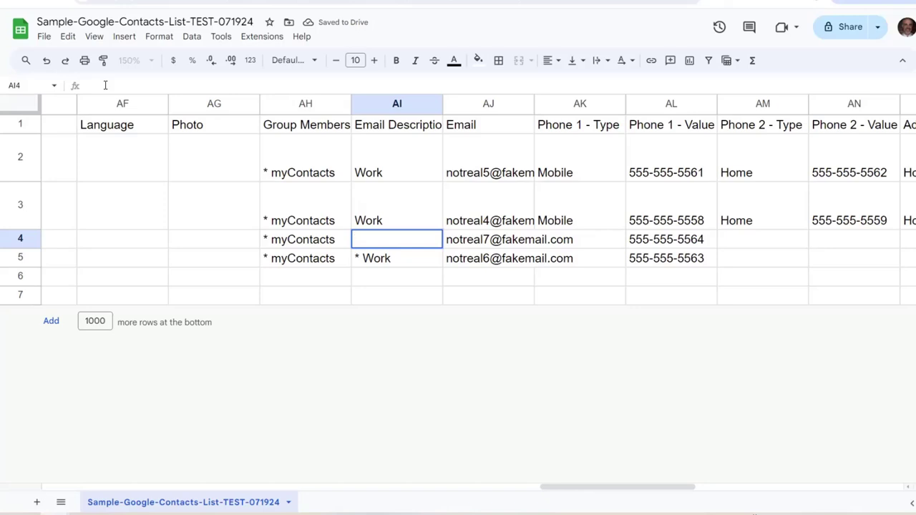
pyautogui.press('Return')
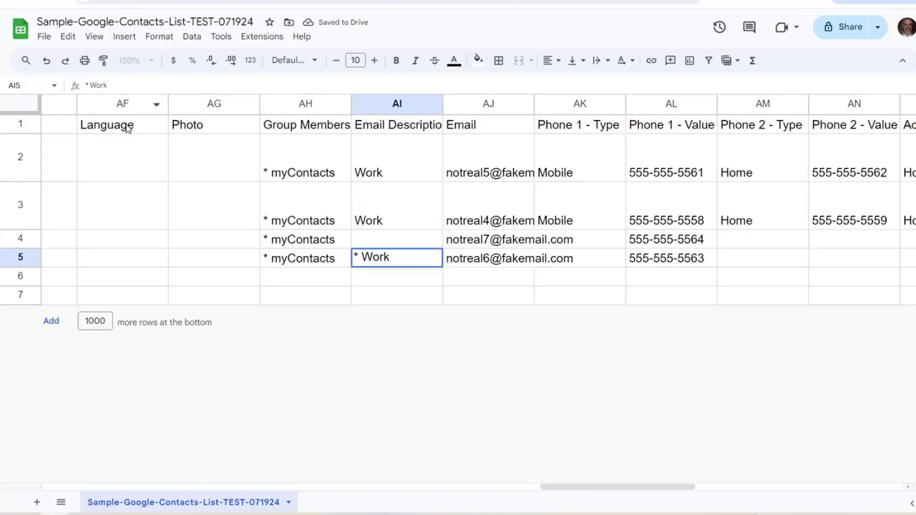
pyautogui.write('Work')
pyautogui.press('Up')
pyautogui.press('Up')
pyautogui.press('Up')
pyautogui.press('Up')
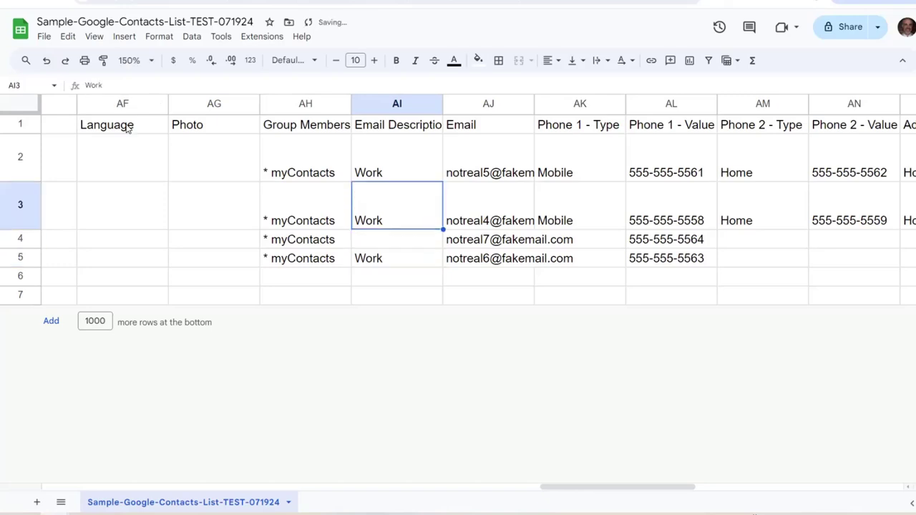
pyautogui.press('Right')
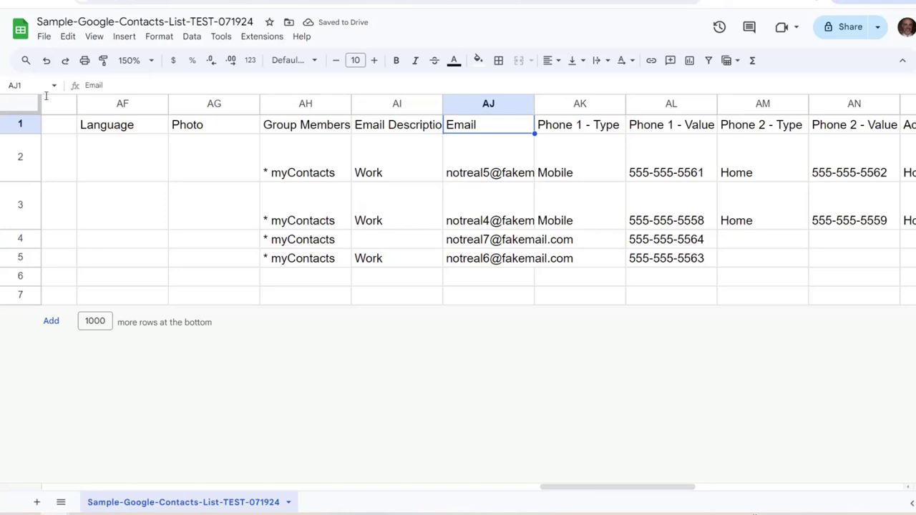
pyautogui.hotkey('ctrl', 'Tab')
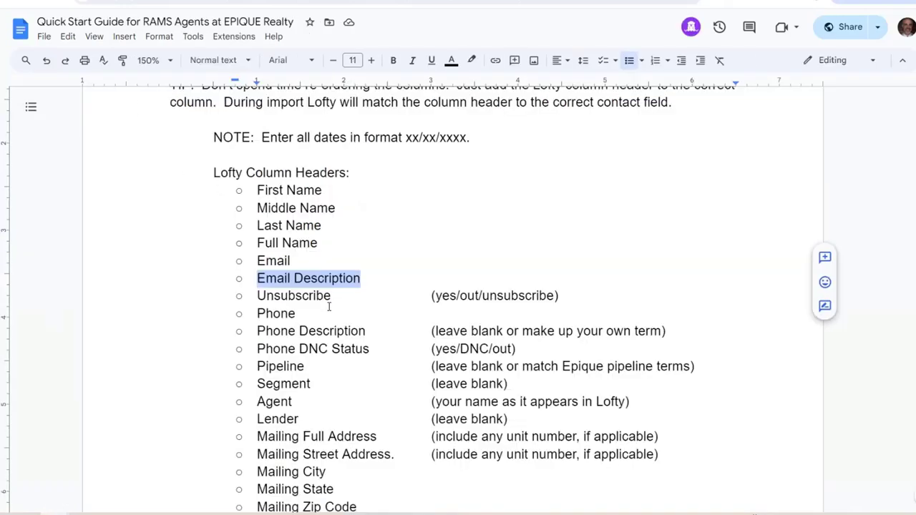
# Look up 'Unsubscribe', the guide's next Lofty header, then return to the contacts sheet
pyautogui.click(295, 313)
pyautogui.moveTo(331, 296); pyautogui.dragTo(252, 295)
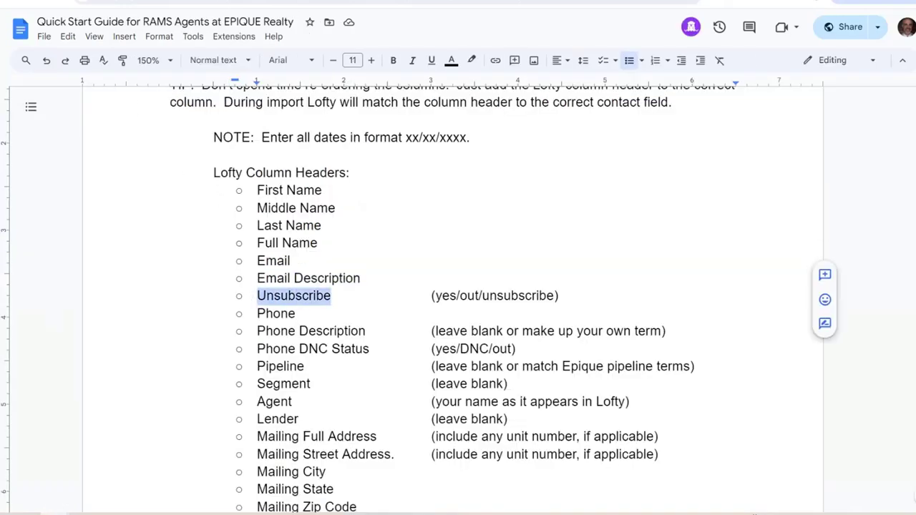
pyautogui.hotkey('ctrl', 'shift', 'Tab')
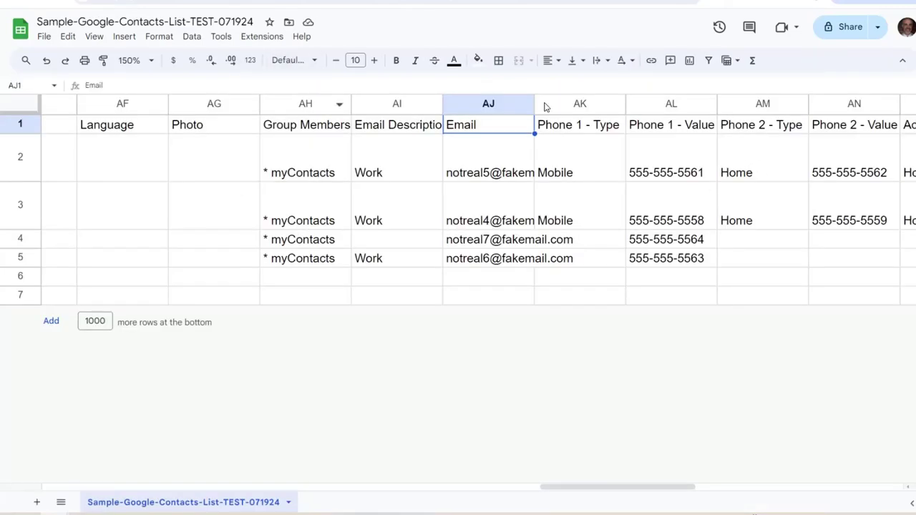
pyautogui.moveTo(504, 195)
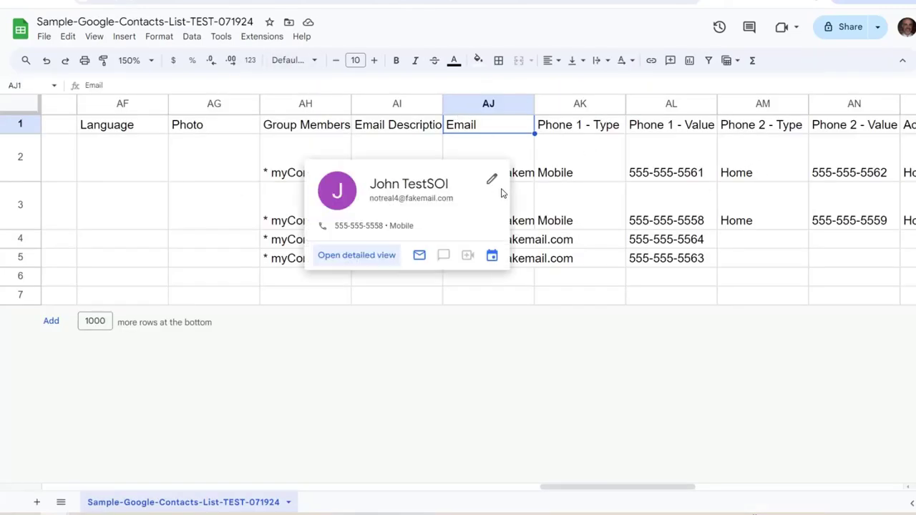
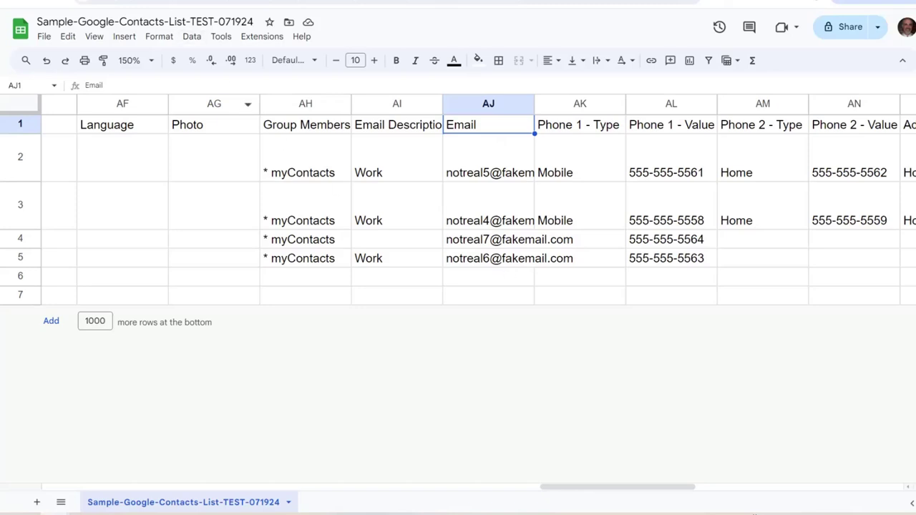
# Copy the word 'Phone' from the Quick Start Guide's header list
pyautogui.click(186, 3)
pyautogui.moveTo(300, 312); pyautogui.dragTo(251, 315)
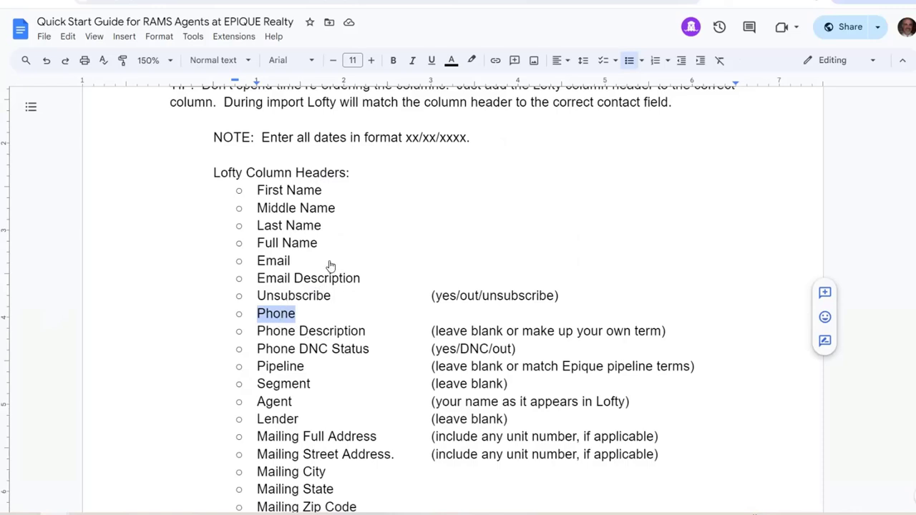
pyautogui.rightClick(279, 315)
pyautogui.click(327, 229)
pyautogui.hotkey('ctrl', 'Tab')
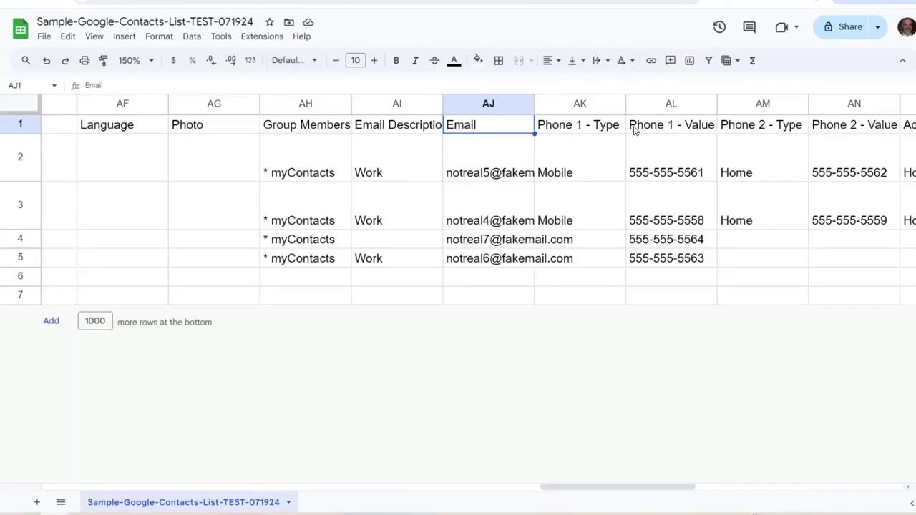
# Replace the Phone 1 - Value and Phone 2 - Value headers with plain-text 'Phone'
pyautogui.click(682, 129)
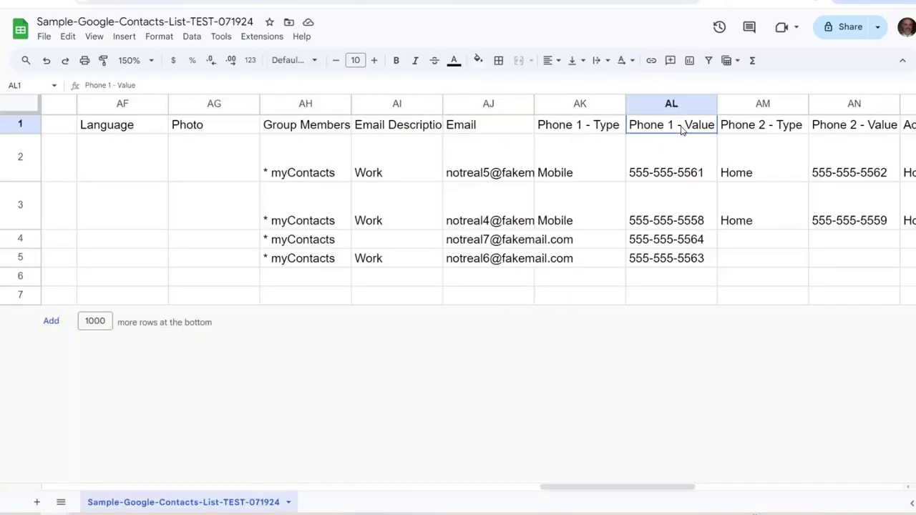
pyautogui.tripleClick(126, 85)
pyautogui.rightClick(108, 87)
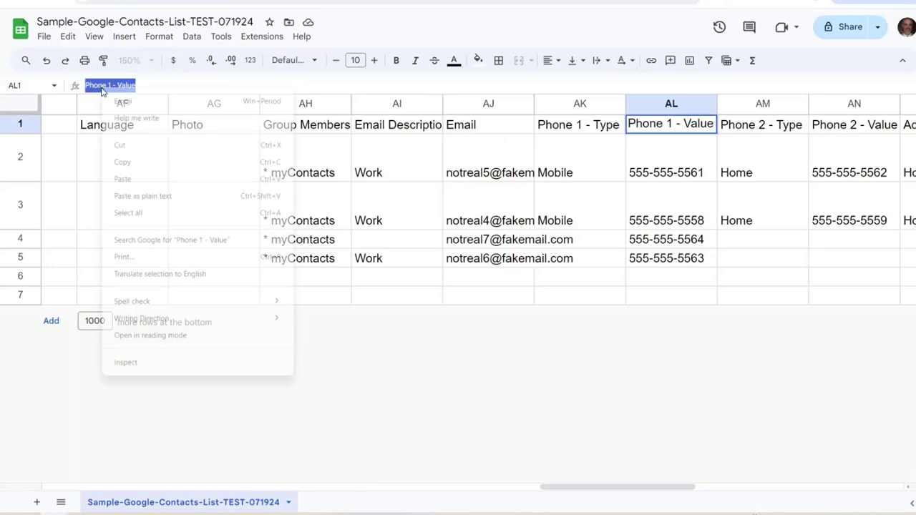
pyautogui.click(163, 195)
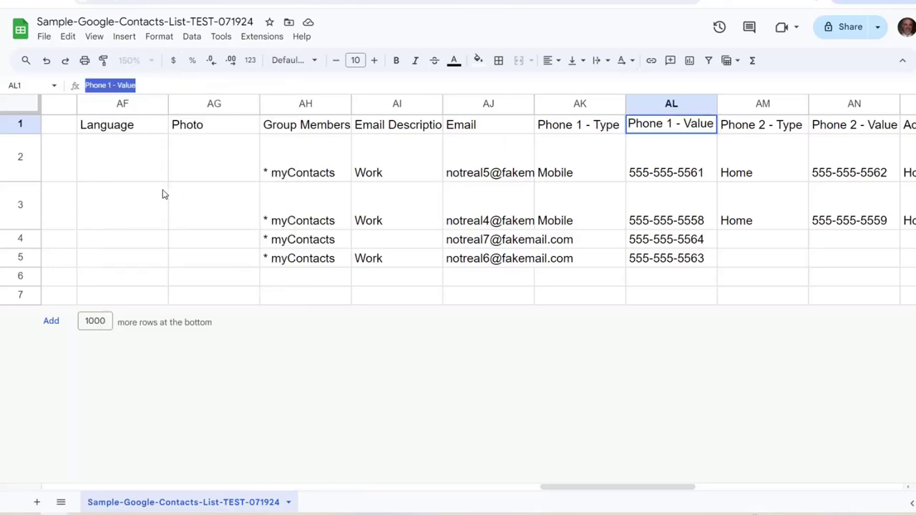
pyautogui.click(821, 129)
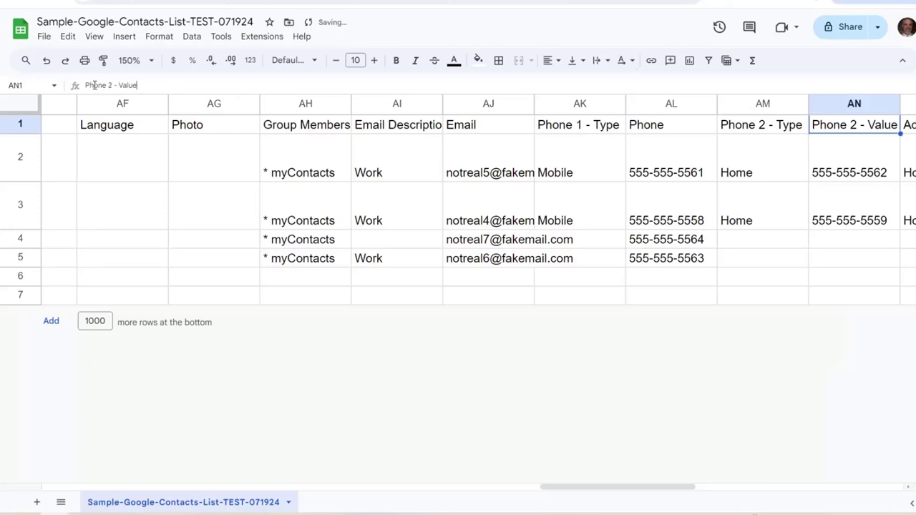
pyautogui.tripleClick(108, 86)
pyautogui.rightClick(94, 85)
pyautogui.click(163, 194)
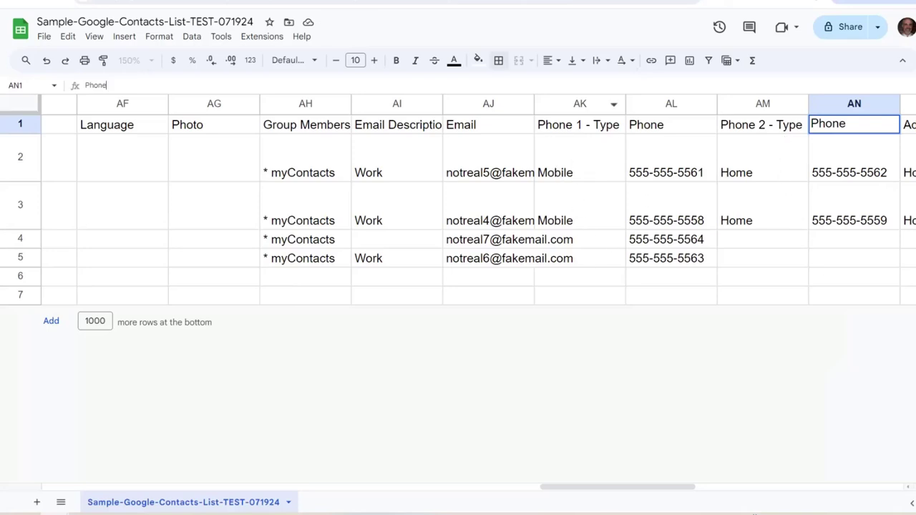
pyautogui.hotkey('ctrl', 'Tab')
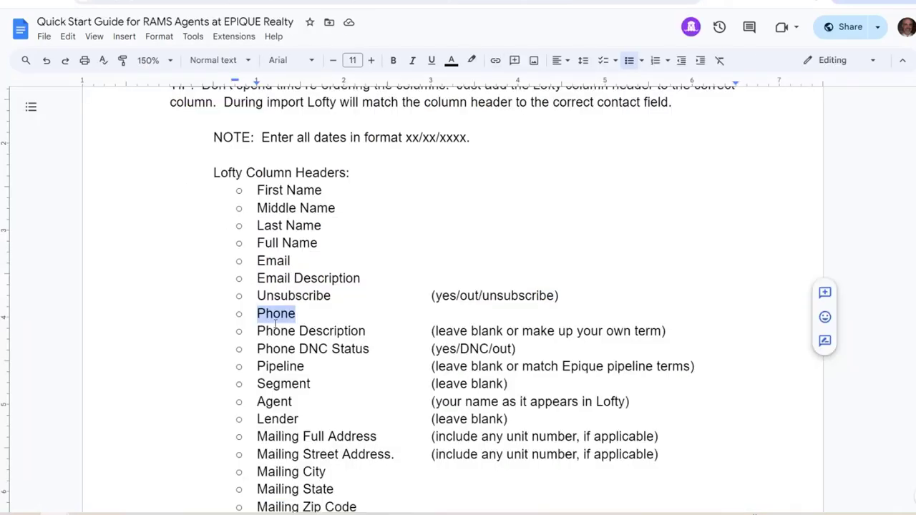
# Copy 'Phone Description' from the Quick Start Guide
pyautogui.click(271, 315)
pyautogui.moveTo(367, 331); pyautogui.dragTo(259, 340)
pyautogui.rightClick(285, 335)
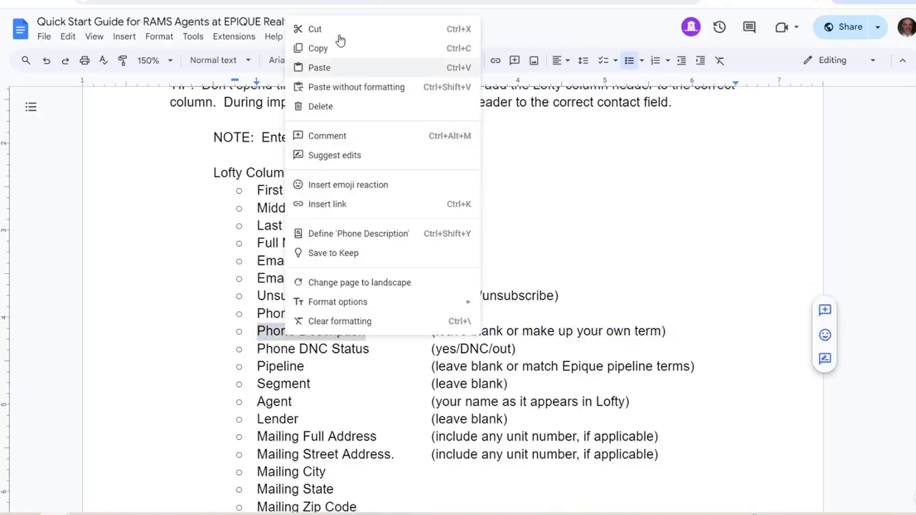
pyautogui.click(318, 48)
pyautogui.hotkey('alt', 'Tab')
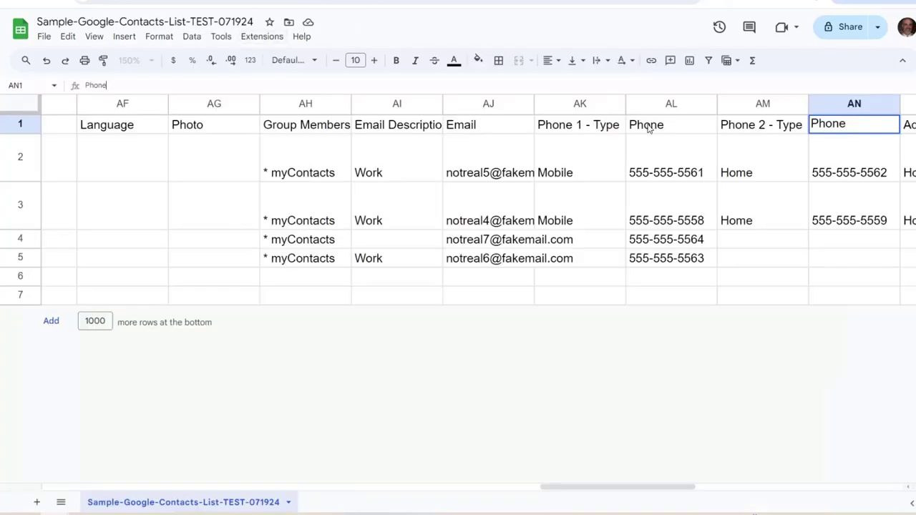
# Paste 'Phone Description' as plain text over the Phone 1 - Type and Phone 2 - Type headers
pyautogui.click(562, 125)
pyautogui.moveTo(134, 85); pyautogui.dragTo(78, 84)
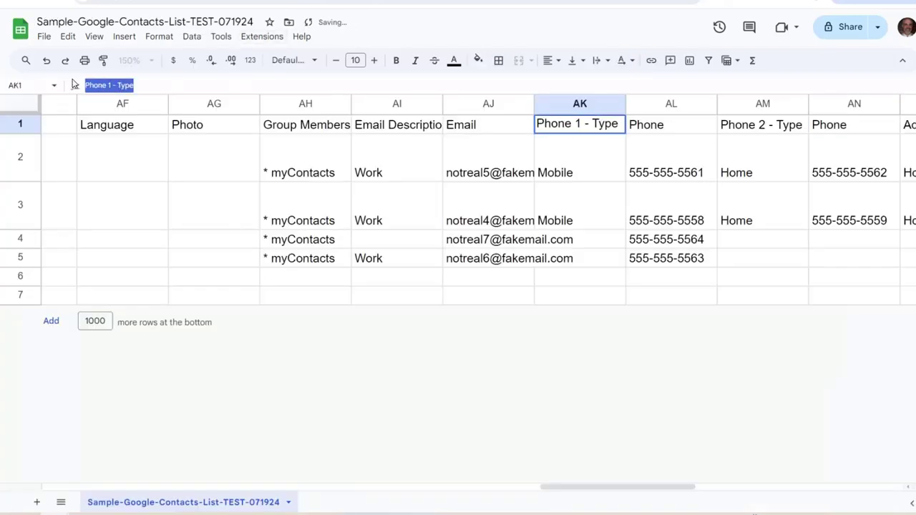
pyautogui.rightClick(112, 85)
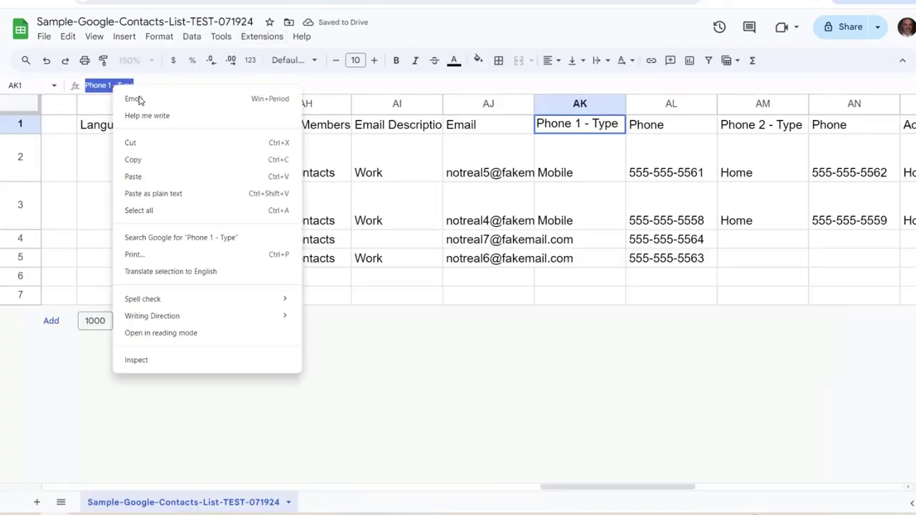
pyautogui.click(186, 196)
pyautogui.click(760, 121)
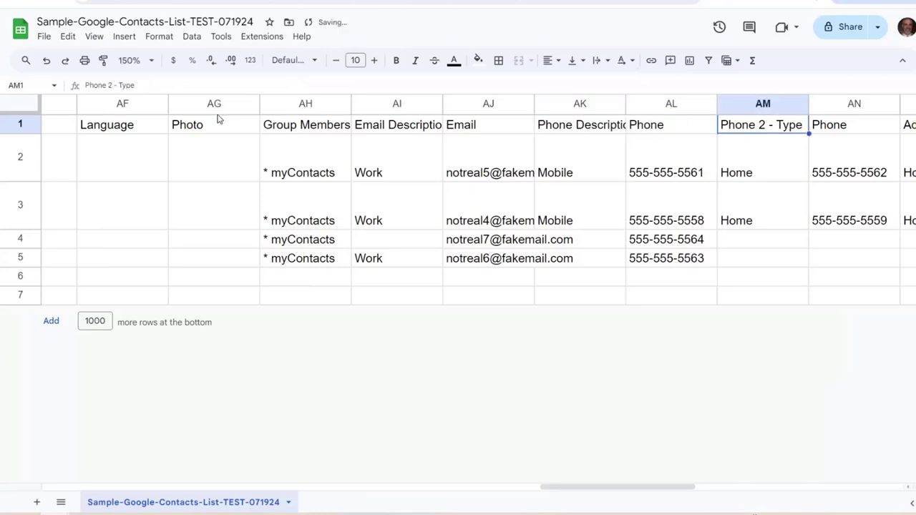
pyautogui.moveTo(78, 85); pyautogui.dragTo(78, 84)
pyautogui.click(106, 87)
pyautogui.rightClick(93, 86)
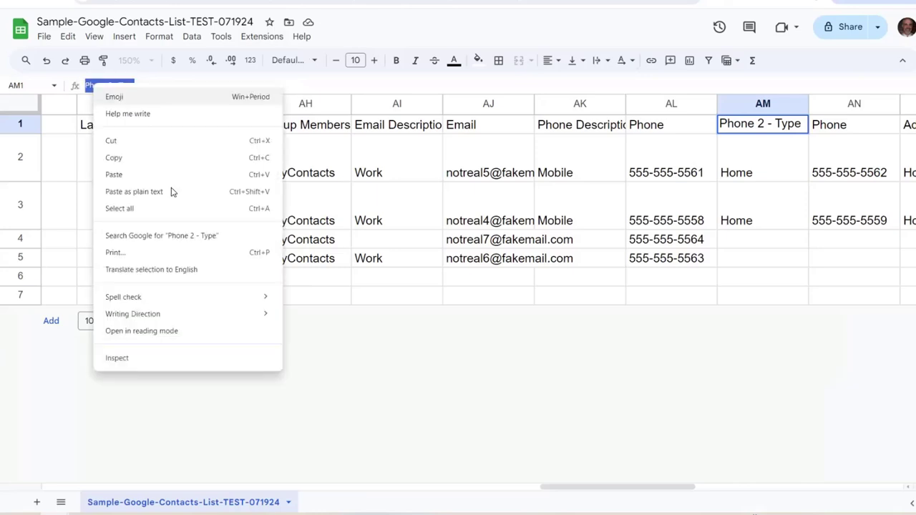
pyautogui.click(172, 192)
pyautogui.click(566, 167)
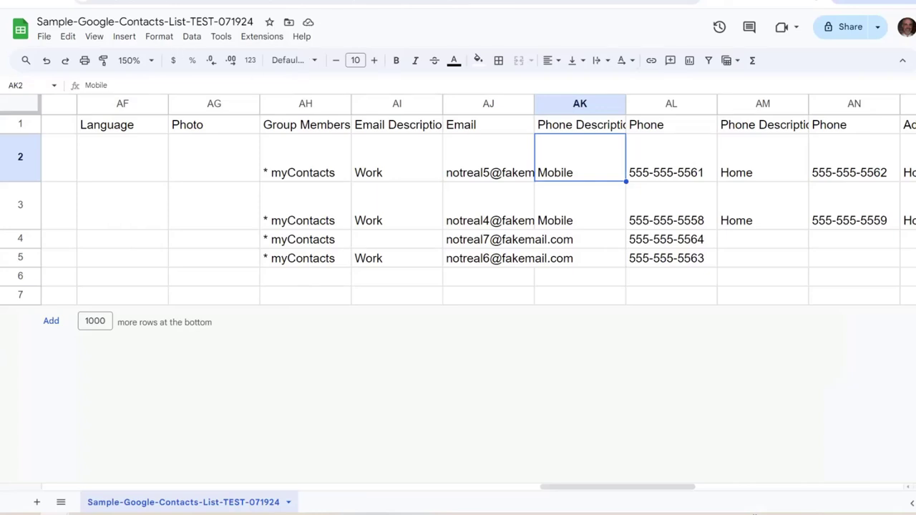
pyautogui.hotkey('alt', 'Tab')
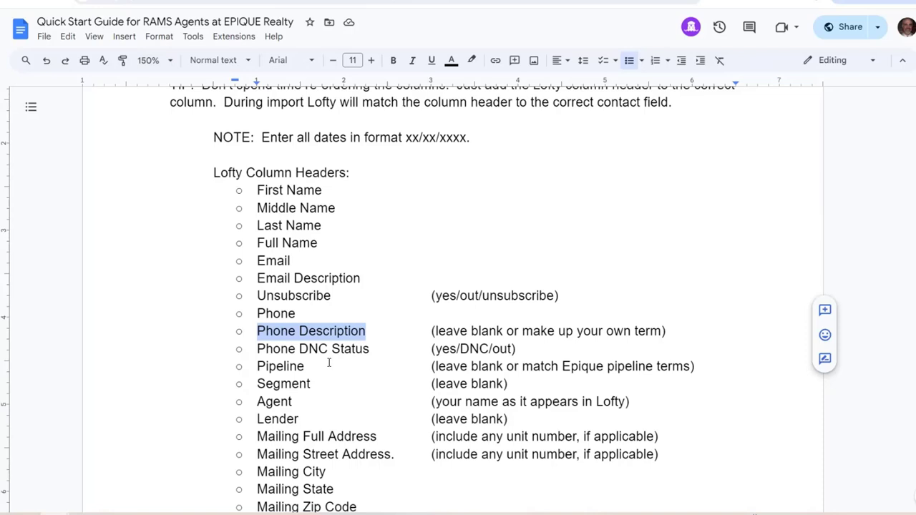
pyautogui.click(343, 367)
pyautogui.moveTo(371, 349); pyautogui.dragTo(257, 348)
pyautogui.hotkey('alt', 'Tab')
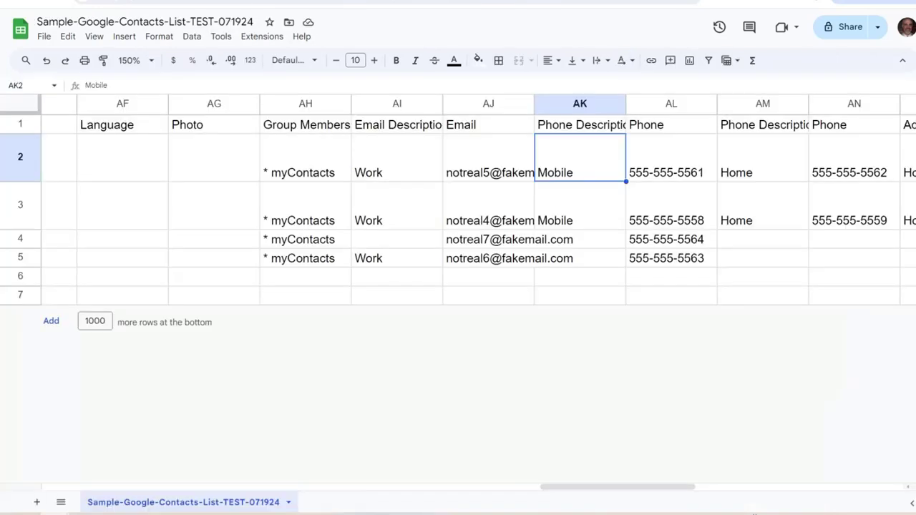
pyautogui.hscroll(5, 459, 287)
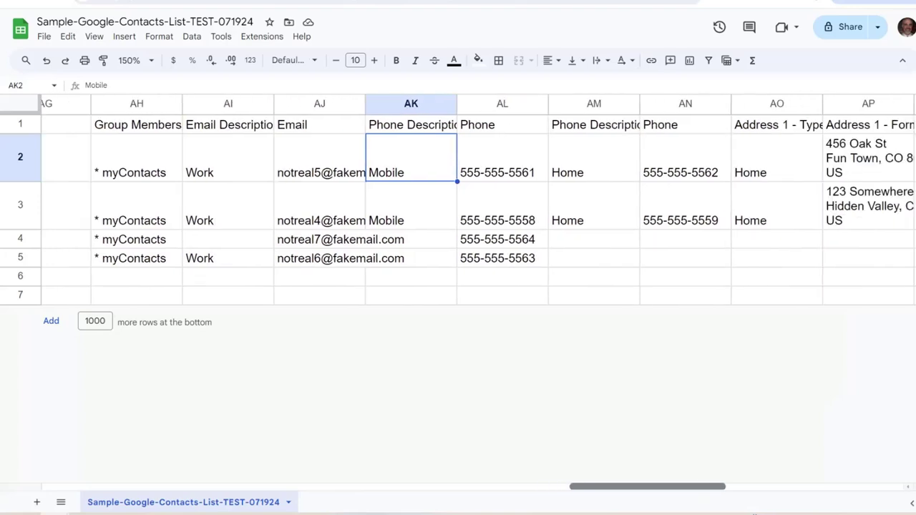
pyautogui.hscroll(3, 456, 282)
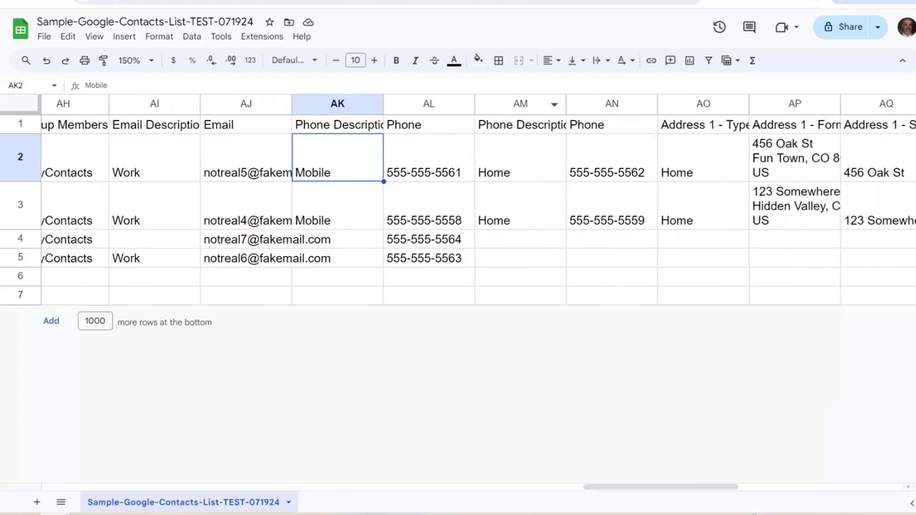
pyautogui.click(79, 2)
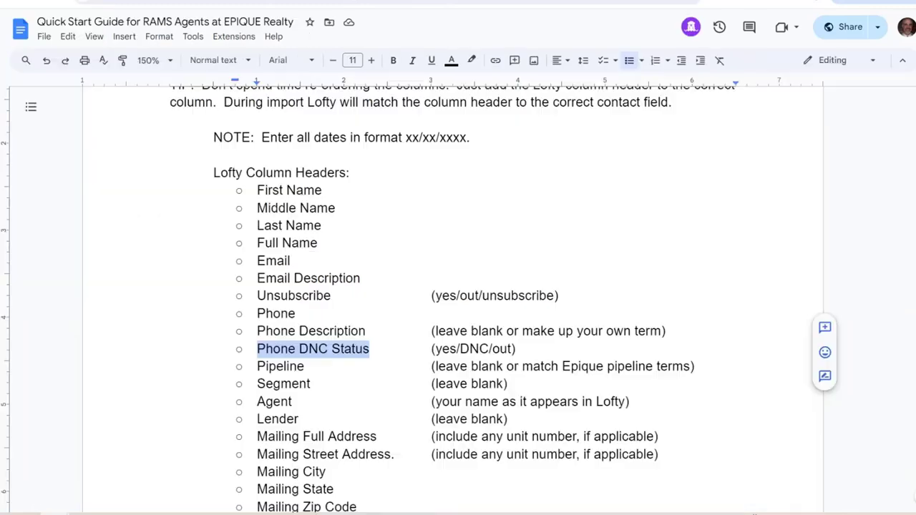
pyautogui.click(308, 366)
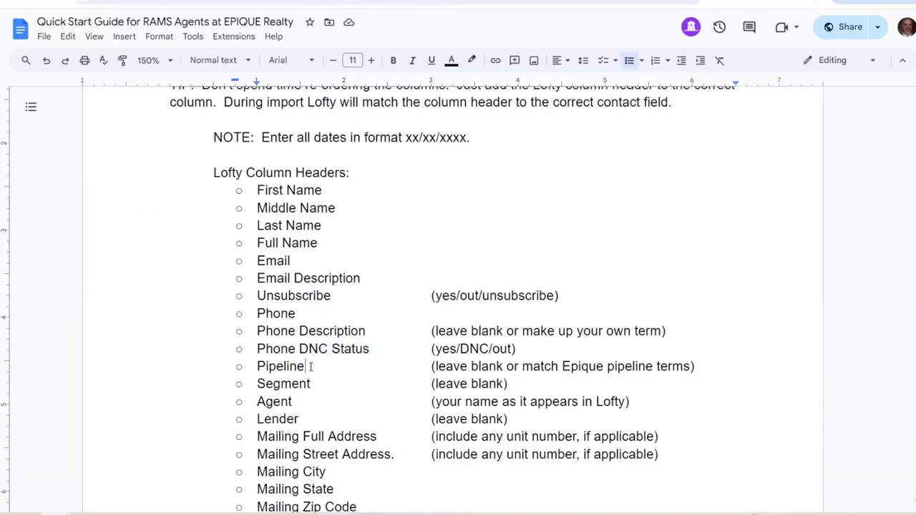
pyautogui.scroll(-2, 315, 353)
pyautogui.scroll(-4, 316, 353)
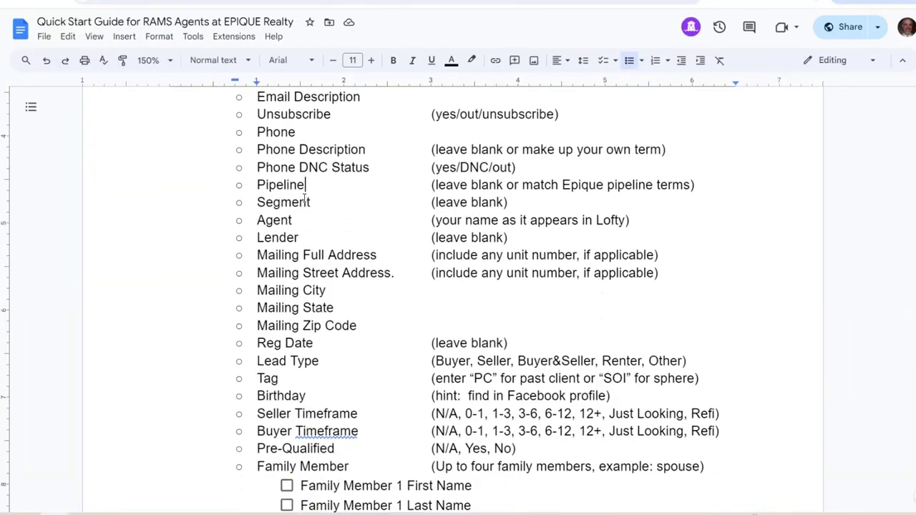
pyautogui.moveTo(254, 188); pyautogui.dragTo(289, 222)
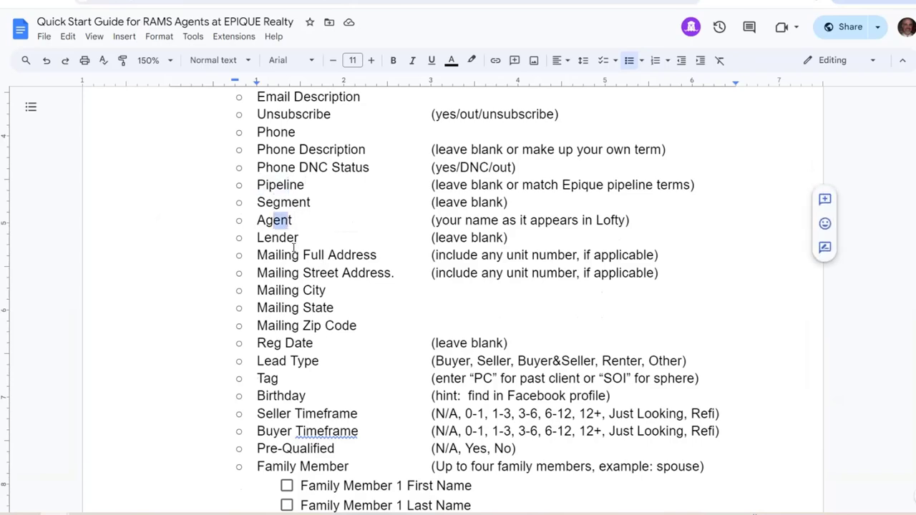
pyautogui.hotkey('ctrl', 'Tab')
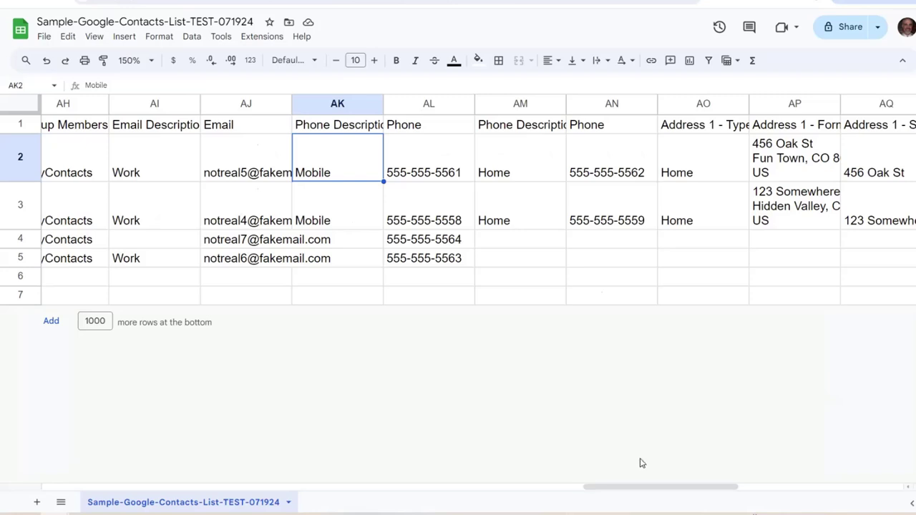
pyautogui.moveTo(658, 486); pyautogui.dragTo(120, 487)
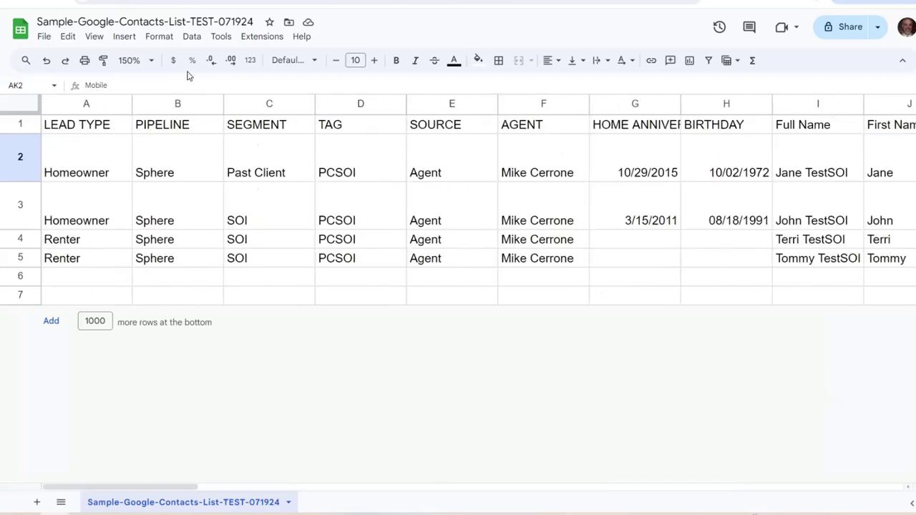
pyautogui.click(164, 124)
pyautogui.click(250, 126)
pyautogui.click(511, 122)
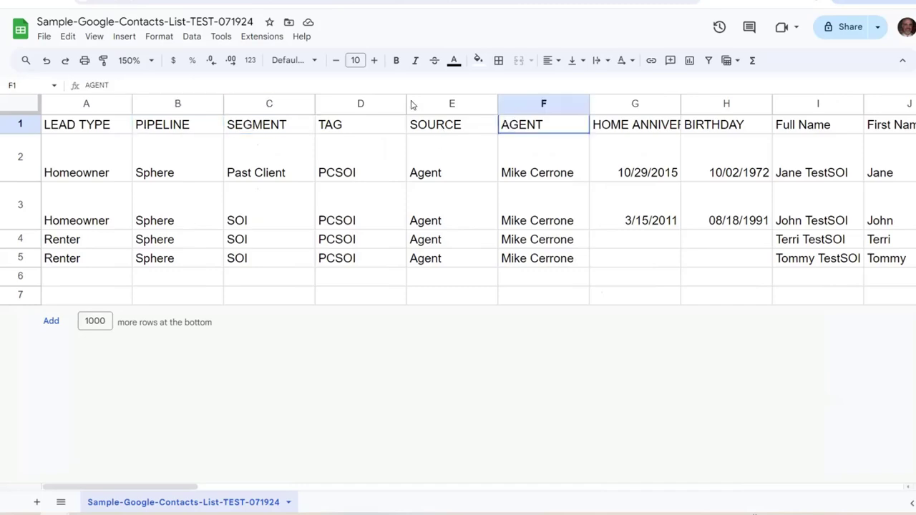
pyautogui.hotkey('ctrl', 'shift', 'Tab')
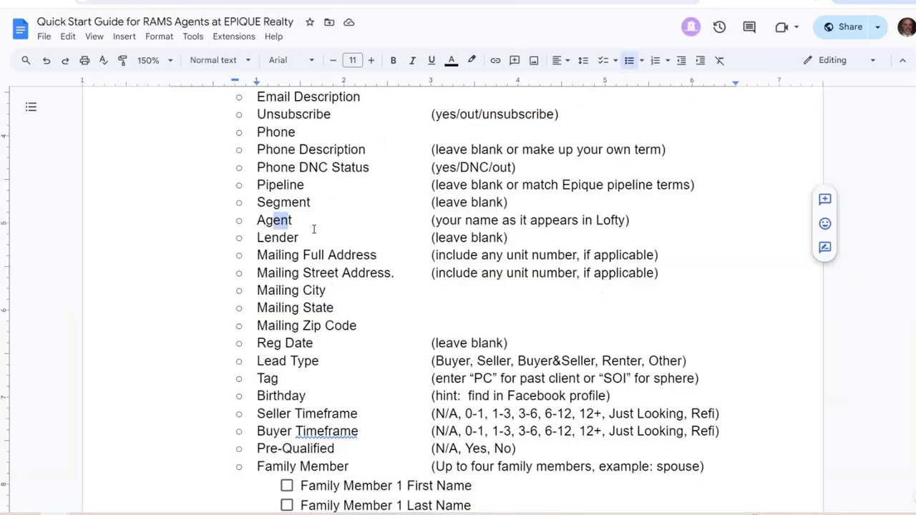
pyautogui.moveTo(302, 237); pyautogui.dragTo(260, 240)
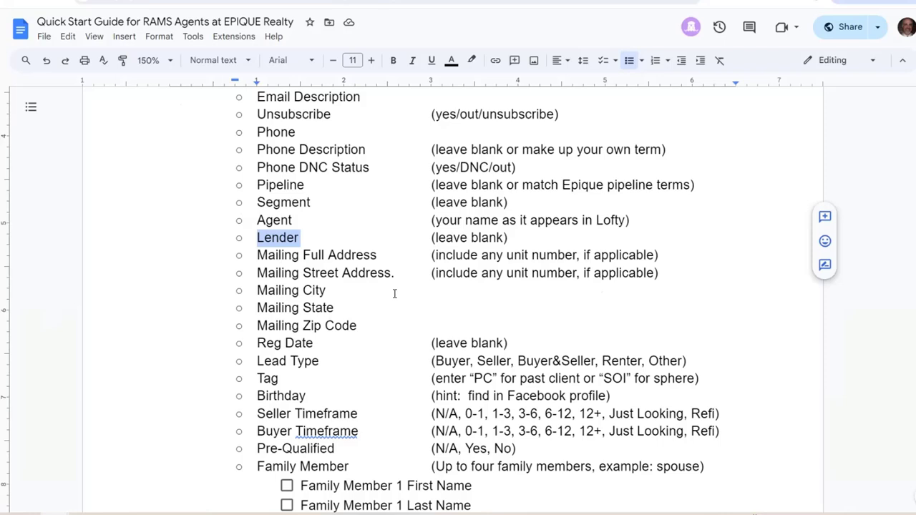
# Delete the stray period after 'Mailing Full Address' in the guide and select that field name
pyautogui.click(365, 257)
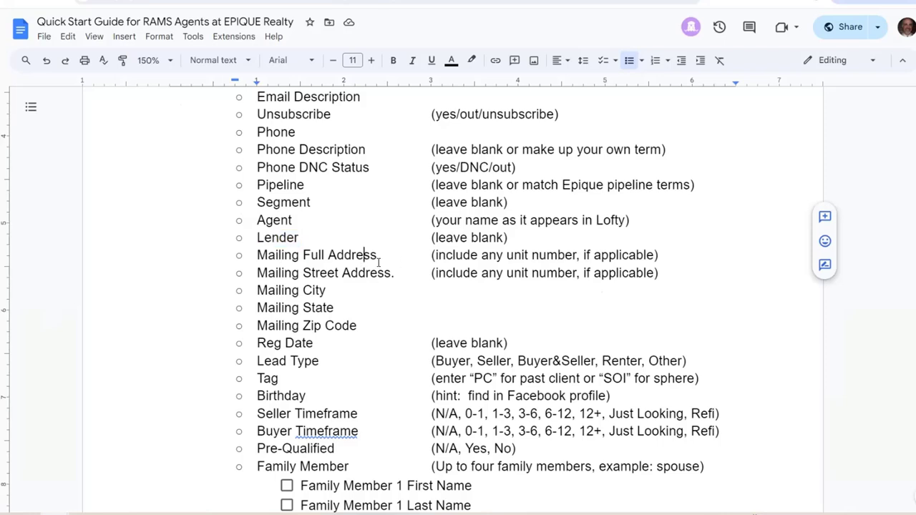
pyautogui.click(380, 256)
pyautogui.press('BackSpace')
pyautogui.moveTo(378, 256); pyautogui.dragTo(259, 255)
pyautogui.hotkey('ctrl', 'c')
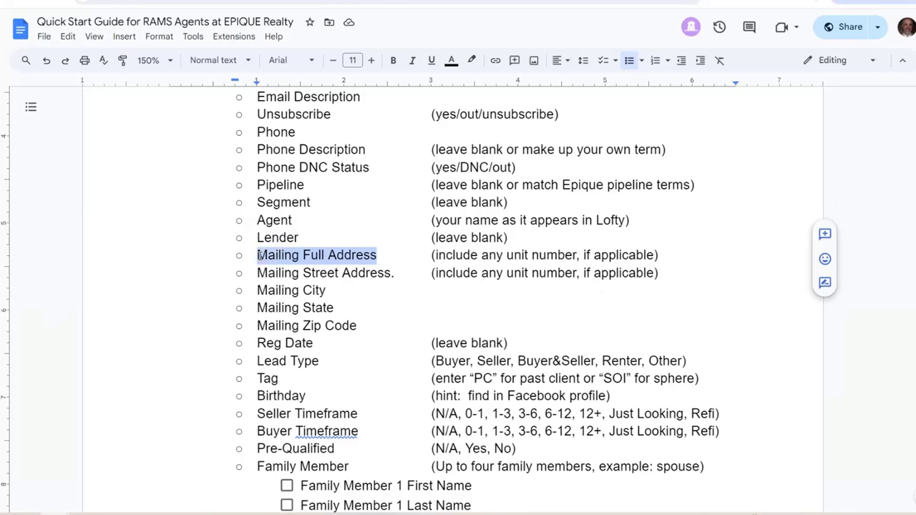
pyautogui.scroll(-1, 345, 302)
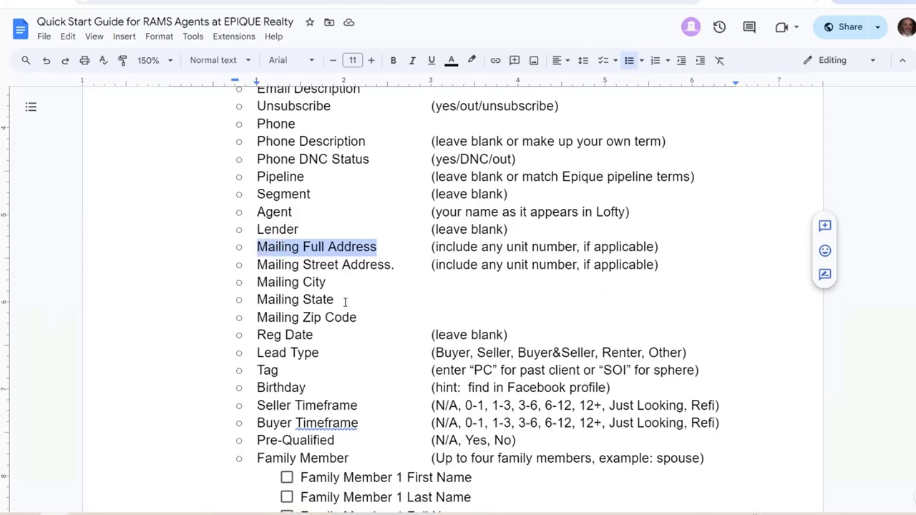
pyautogui.scroll(-3, 349, 264)
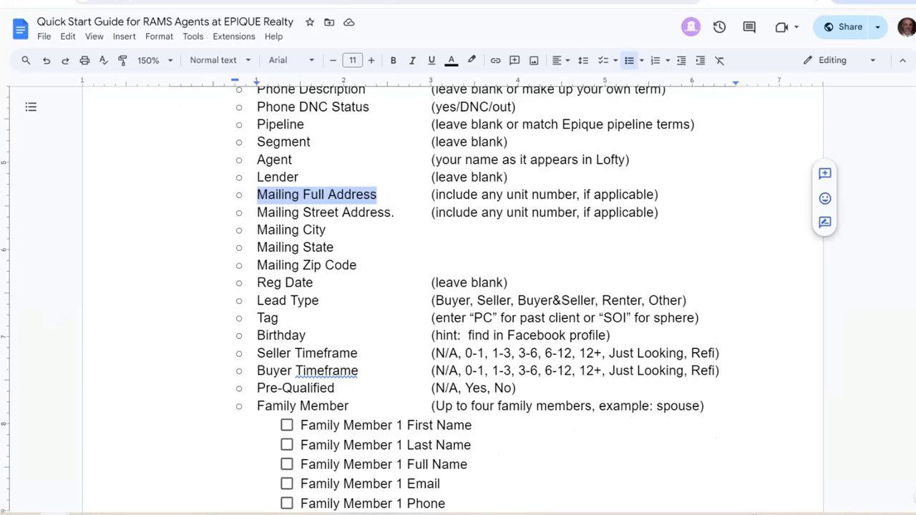
pyautogui.hotkey('ctrl', 'Tab')
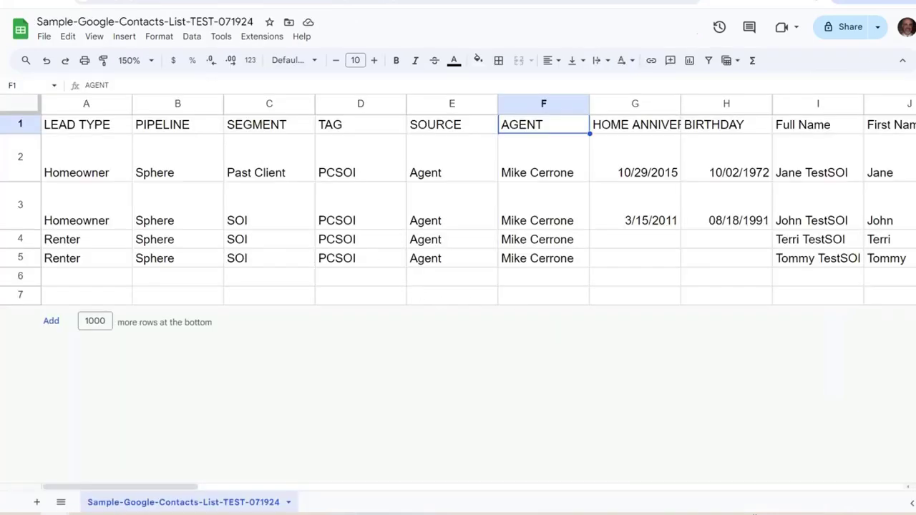
# Find the Address 1 - Formatted header and review the first two contacts' formatted addresses
pyautogui.hscroll(15, 473, 453)
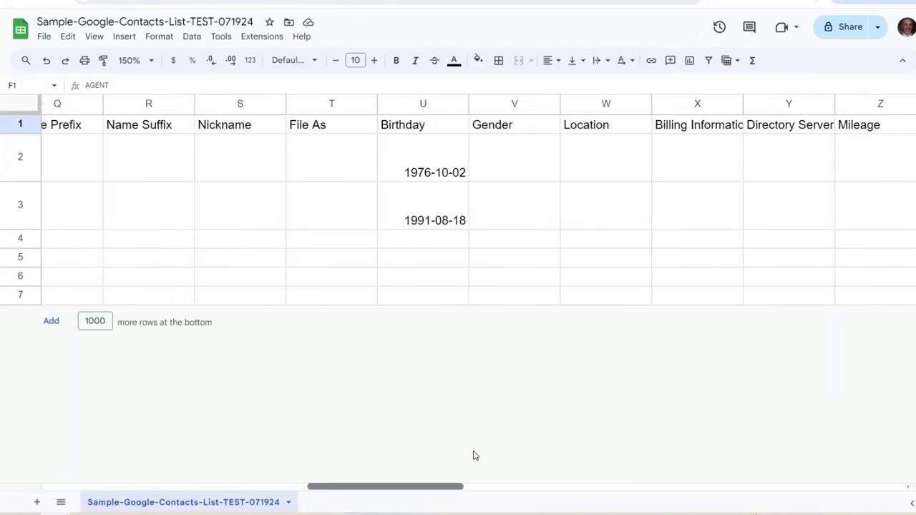
pyautogui.hscroll(5, 726, 429)
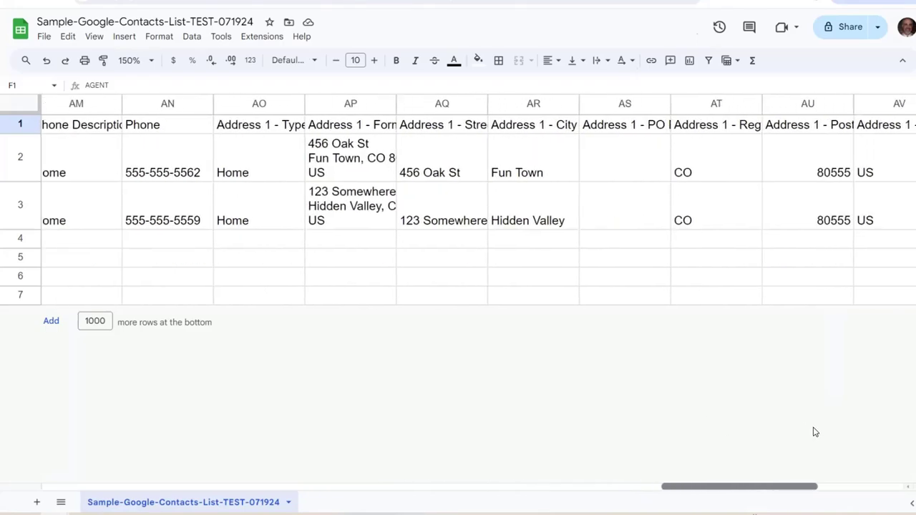
pyautogui.hscroll(-1, 731, 422)
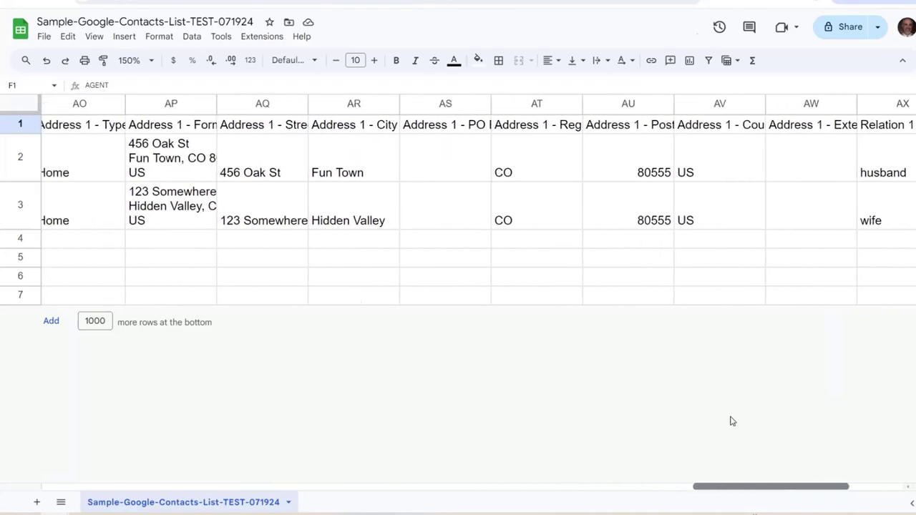
pyautogui.hscroll(1, 190, 146)
pyautogui.click(164, 125)
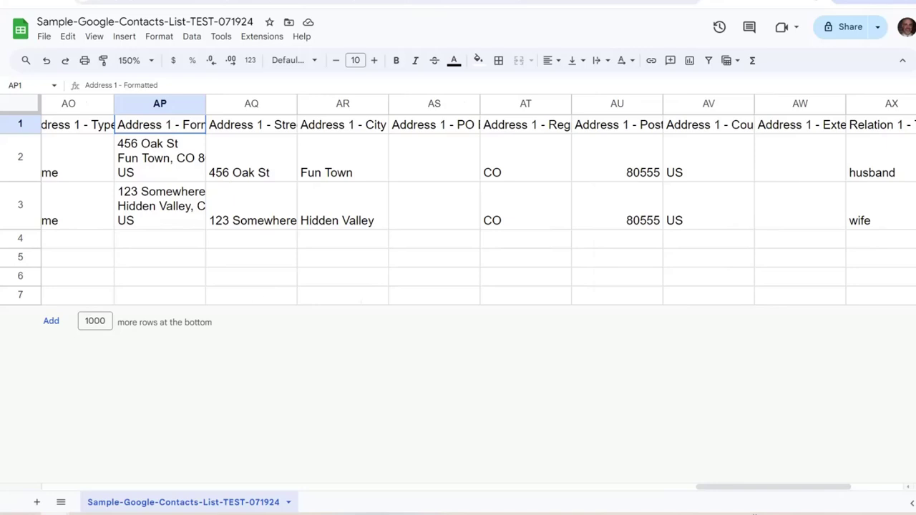
pyautogui.moveTo(774, 487); pyautogui.dragTo(762, 487)
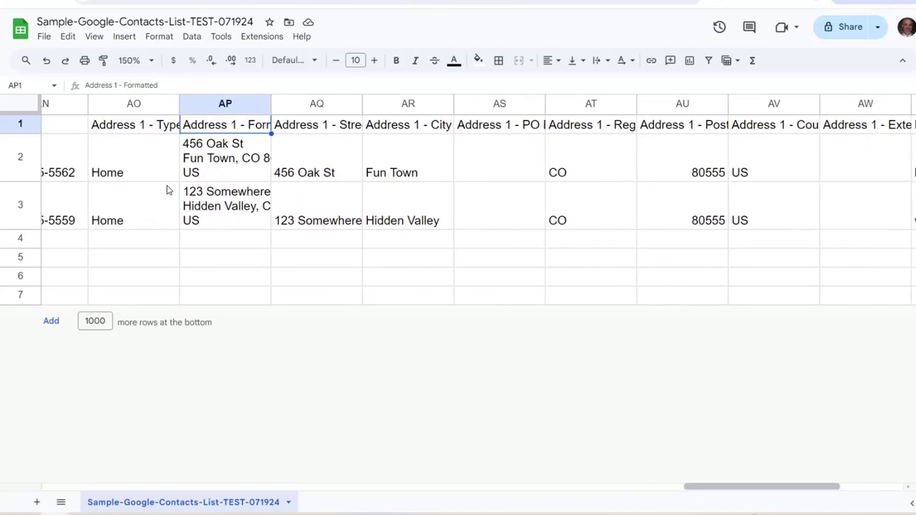
pyautogui.click(225, 142)
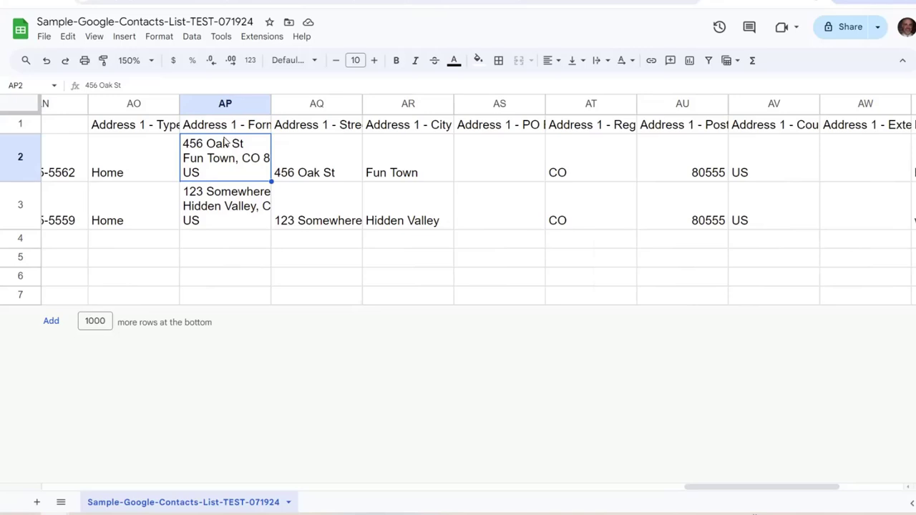
pyautogui.click(240, 227)
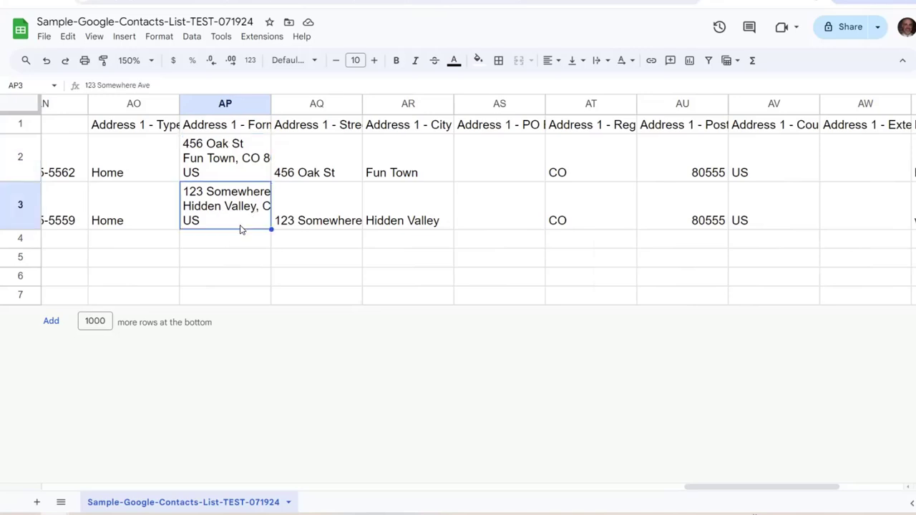
pyautogui.click(231, 131)
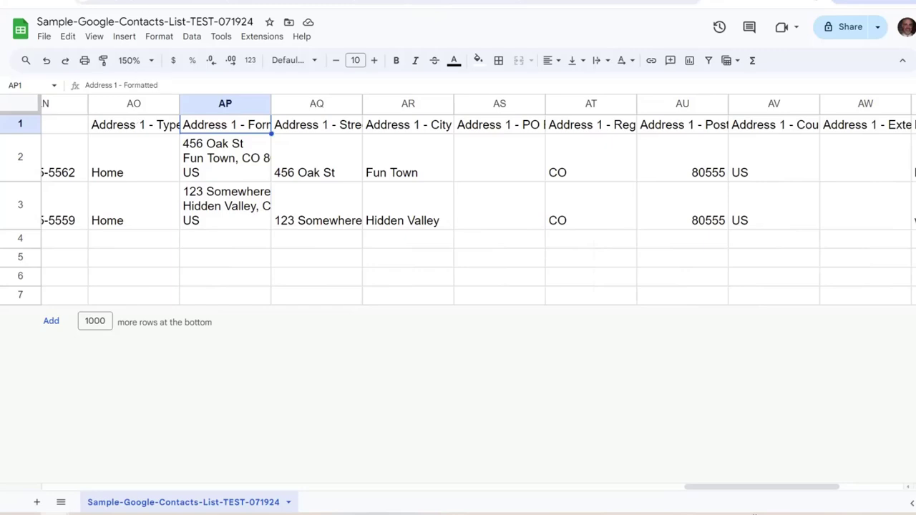
# Paste 'Mailing Full Address' as plain text over the Address 1 - Formatted header
pyautogui.hotkey('ctrl', 'Tab')
pyautogui.hotkey('ctrl', 'Tab')
pyautogui.tripleClick(147, 85)
pyautogui.rightClick(96, 89)
pyautogui.click(136, 197)
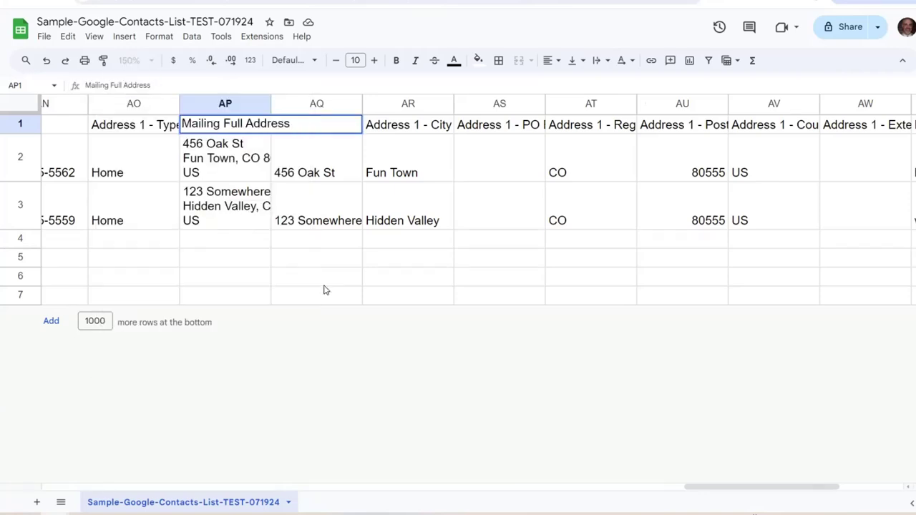
pyautogui.press('Return')
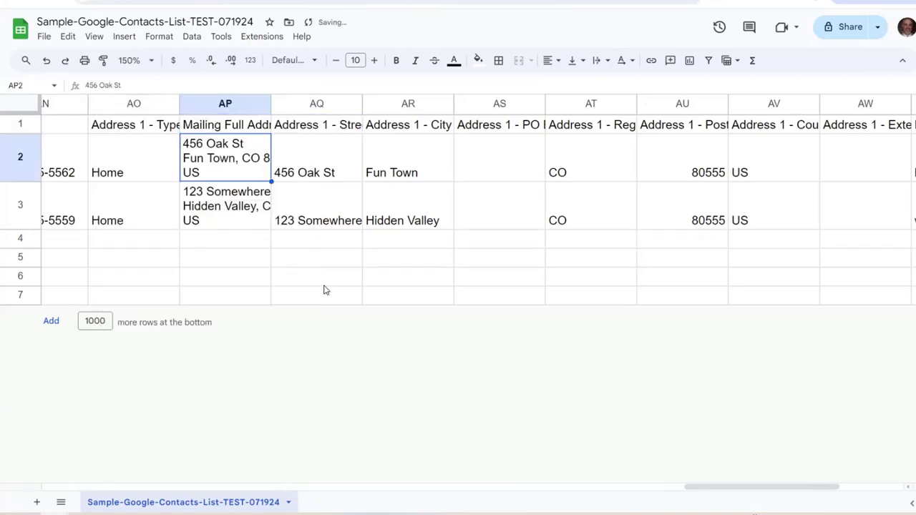
pyautogui.press('Up')
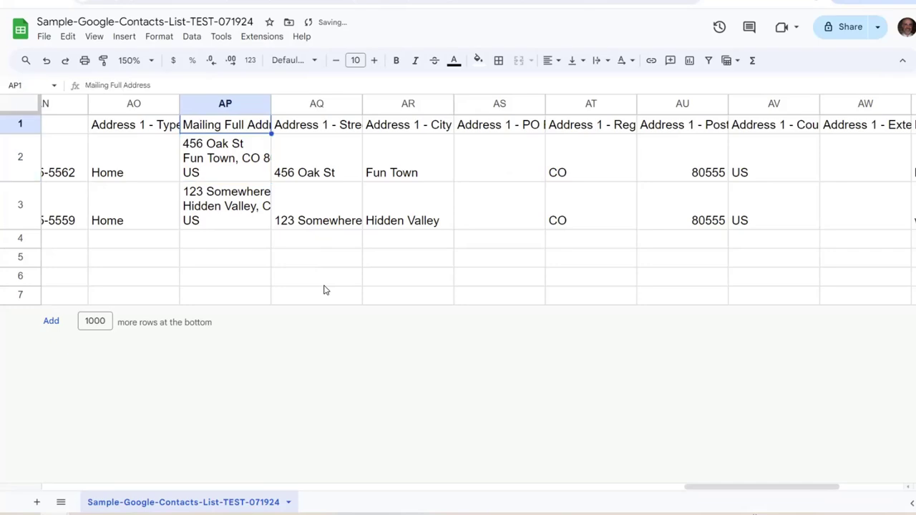
# Copy the 'Mailing Street Address.' field name from the guide
pyautogui.press('Right')
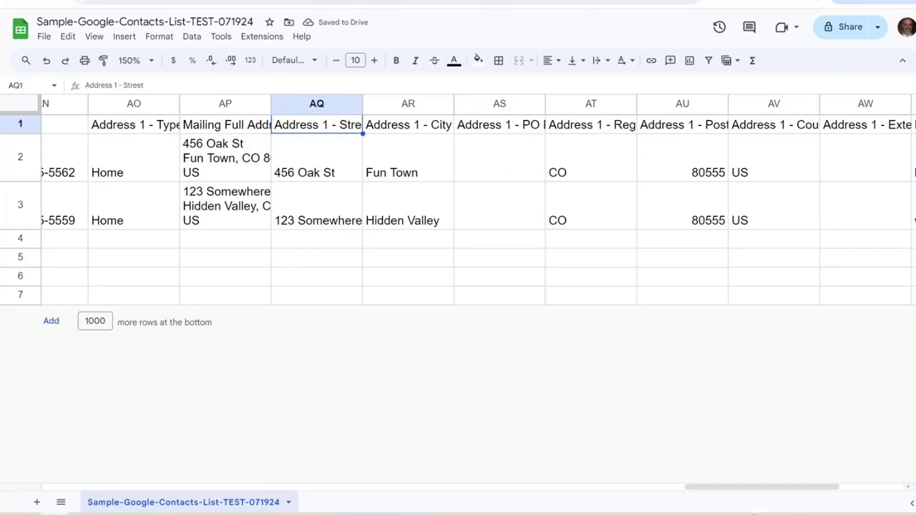
pyautogui.hotkey('alt', 'Tab')
pyautogui.click(327, 211)
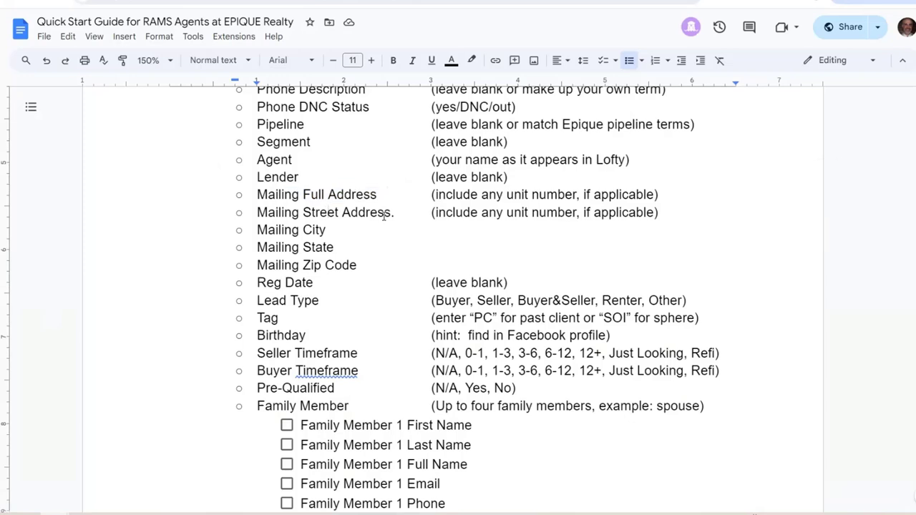
pyautogui.moveTo(393, 212); pyautogui.dragTo(259, 213)
pyautogui.rightClick(292, 224)
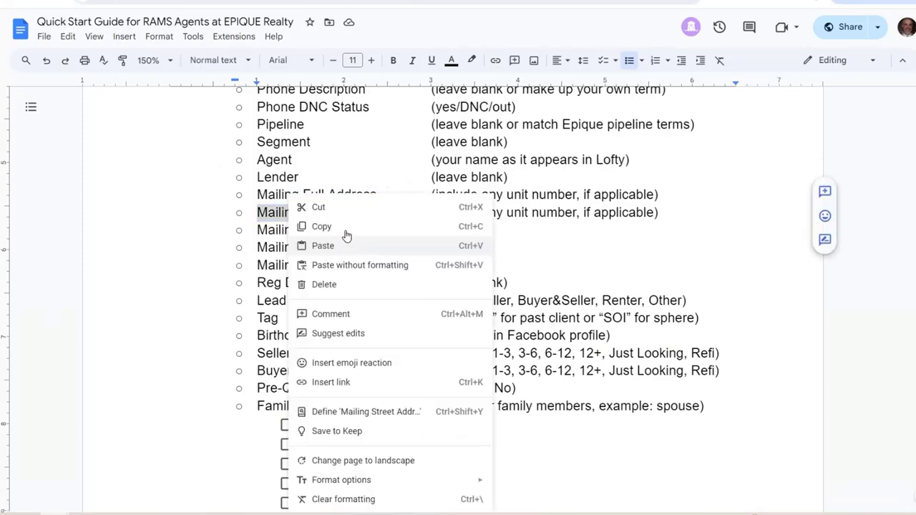
pyautogui.click(343, 229)
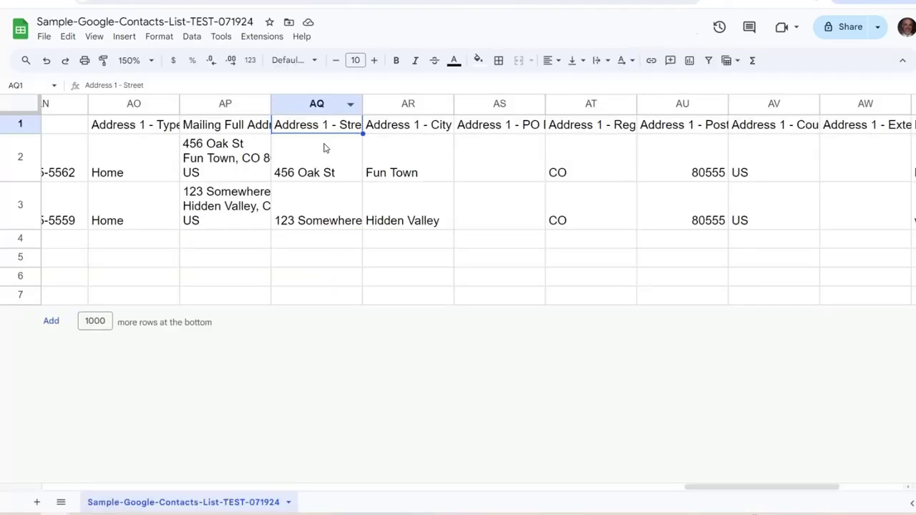
# Compare the first two contacts' street and full addresses
pyautogui.click(339, 219)
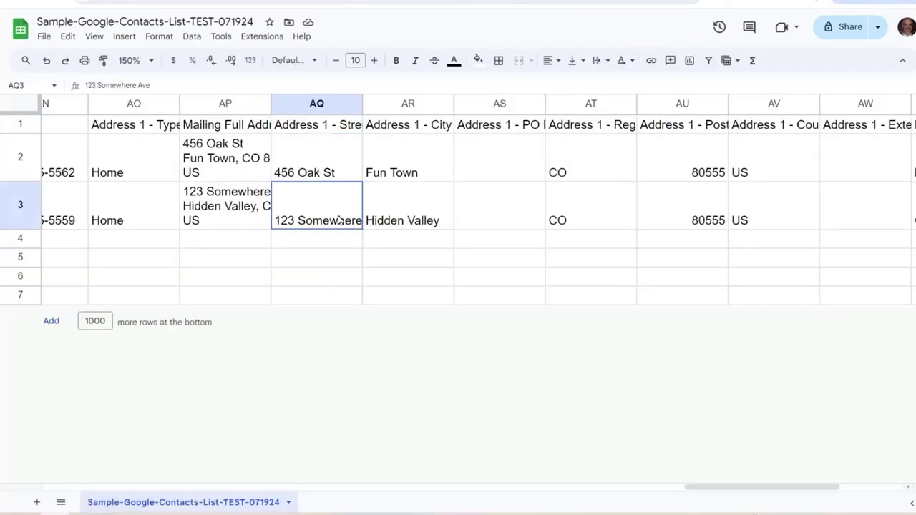
pyautogui.click(298, 161)
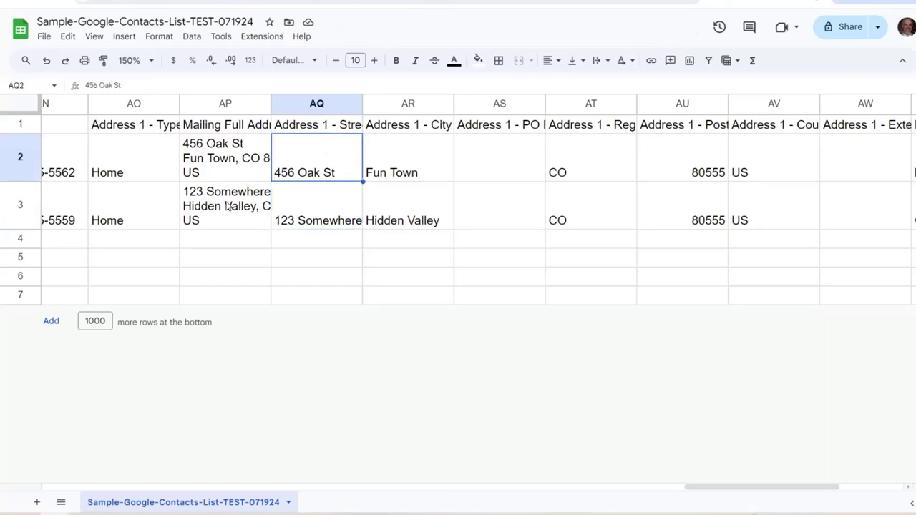
pyautogui.click(227, 202)
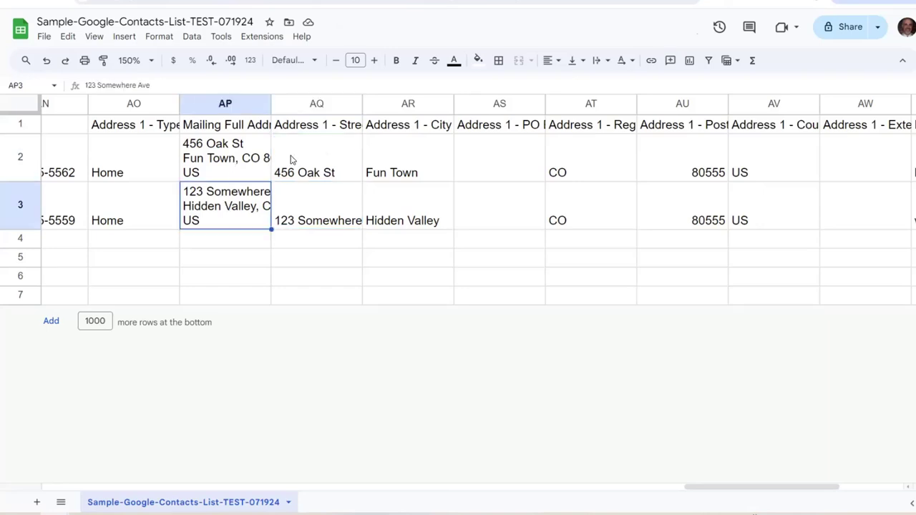
pyautogui.press('Up')
# Replace the Address 1 - Street header text with 'Mailing Street Address' as plain text
pyautogui.click(317, 124)
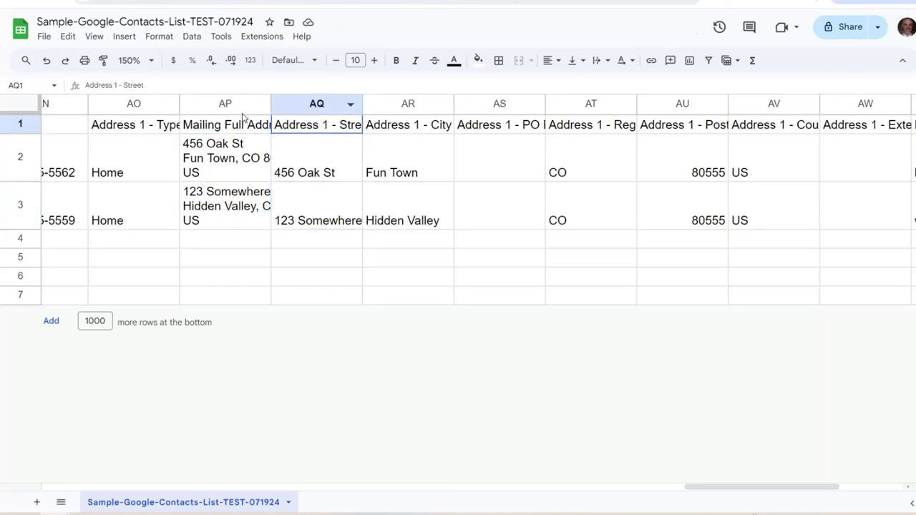
pyautogui.click(150, 83)
pyautogui.moveTo(151, 83); pyautogui.dragTo(77, 90)
pyautogui.rightClick(112, 88)
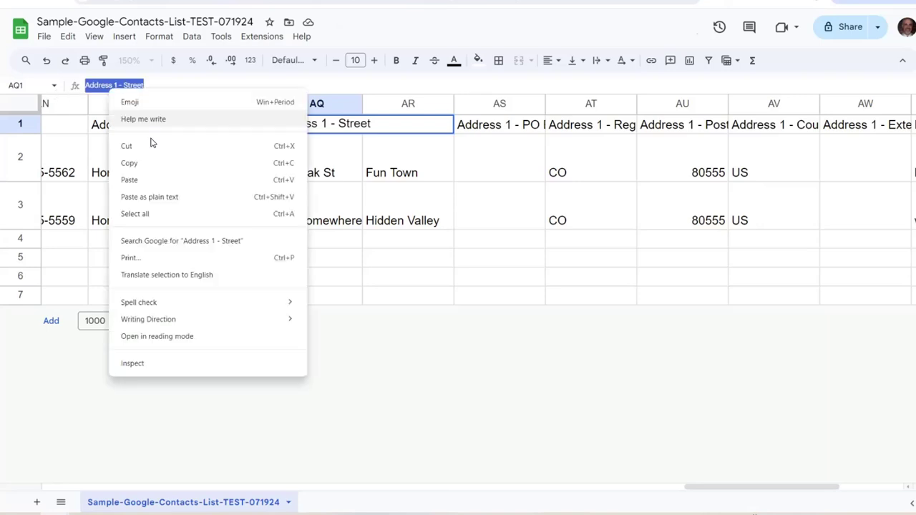
pyautogui.click(185, 200)
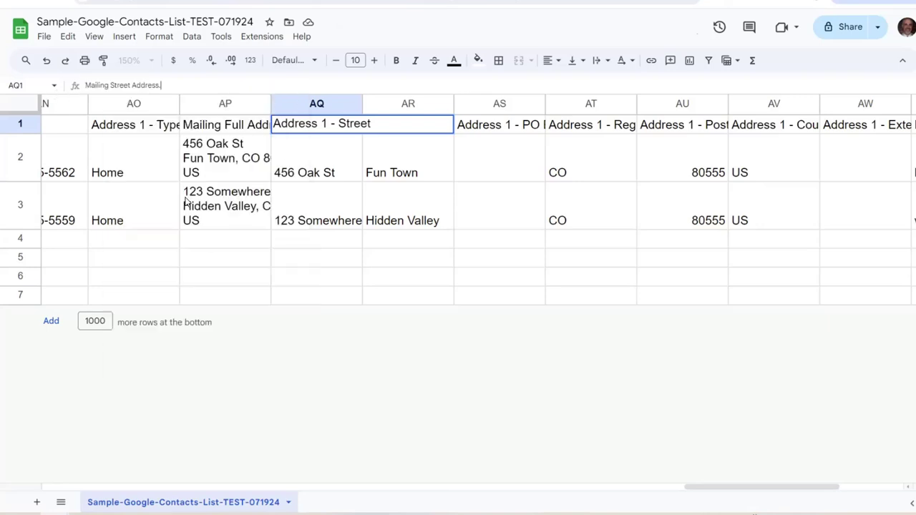
pyautogui.click(293, 158)
pyautogui.press('Up')
pyautogui.press('Left')
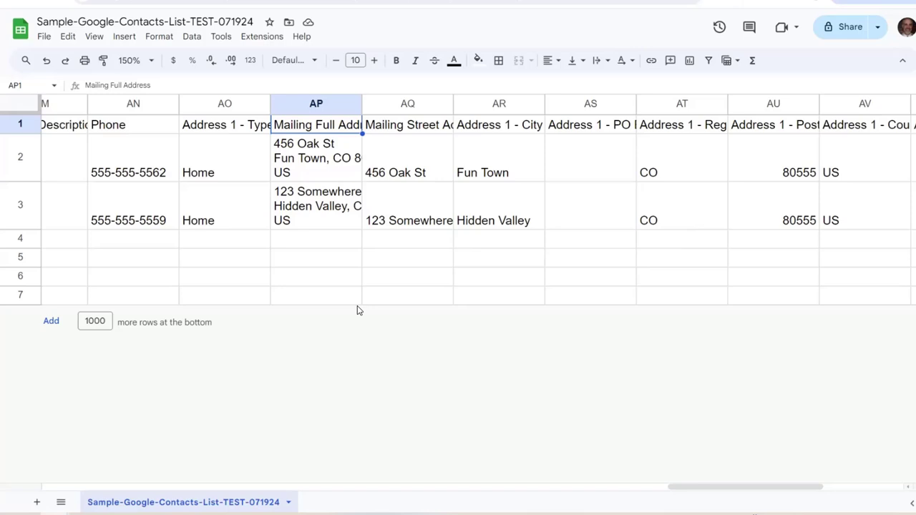
# Review the full and street address cells for the first two contacts
pyautogui.press('Right')
pyautogui.press('Right')
pyautogui.press('Right')
pyautogui.press('Right')
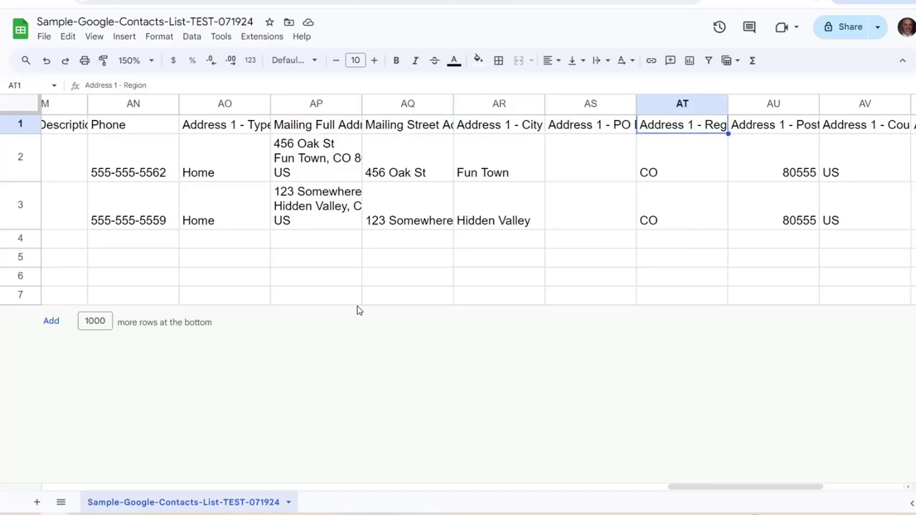
pyautogui.press('Left')
pyautogui.press('Left')
pyautogui.press('Left')
pyautogui.press('Left')
pyautogui.press('Down')
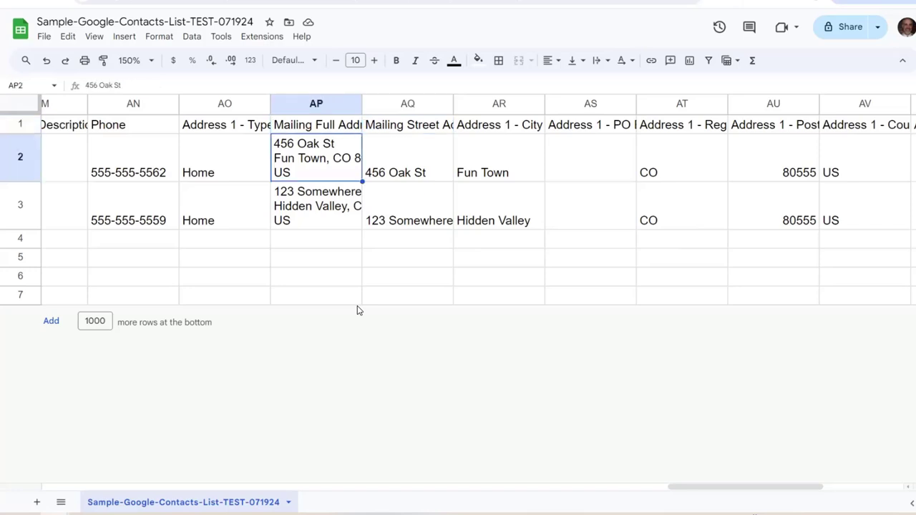
pyautogui.press('Up')
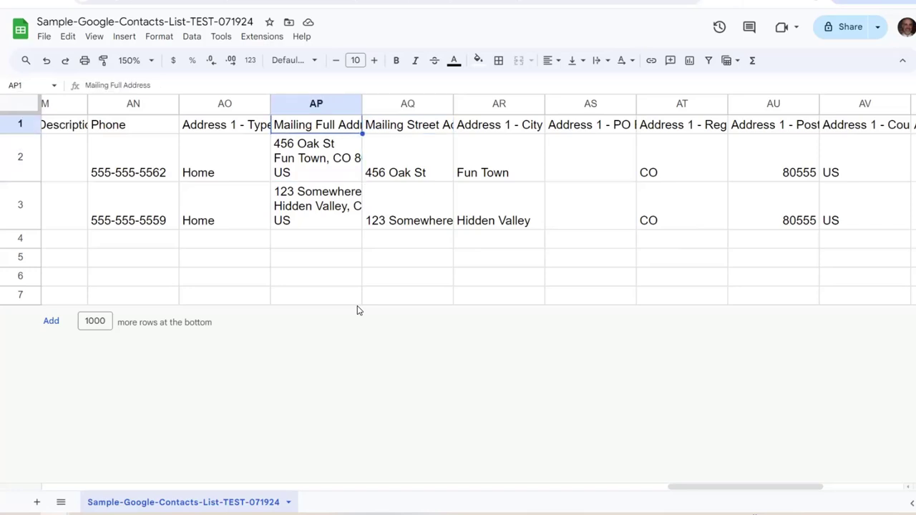
pyautogui.press('Down')
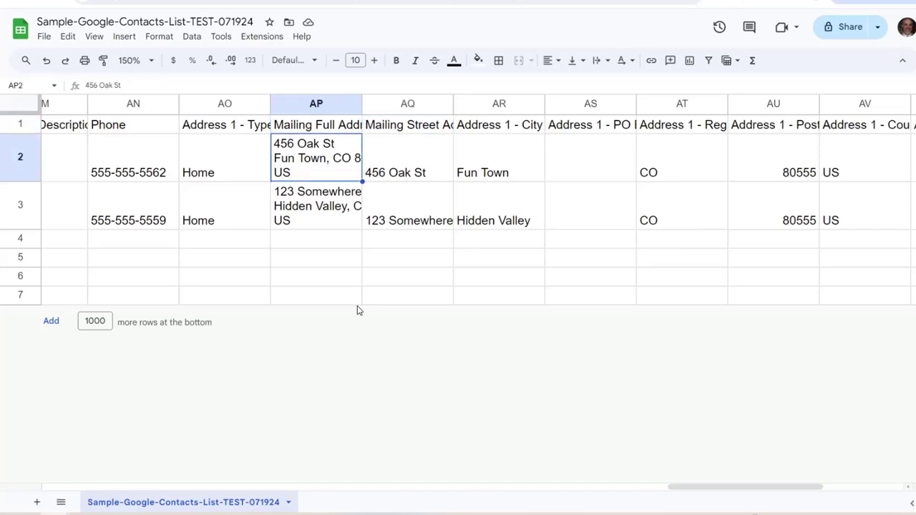
pyautogui.press('Up')
pyautogui.press('Right')
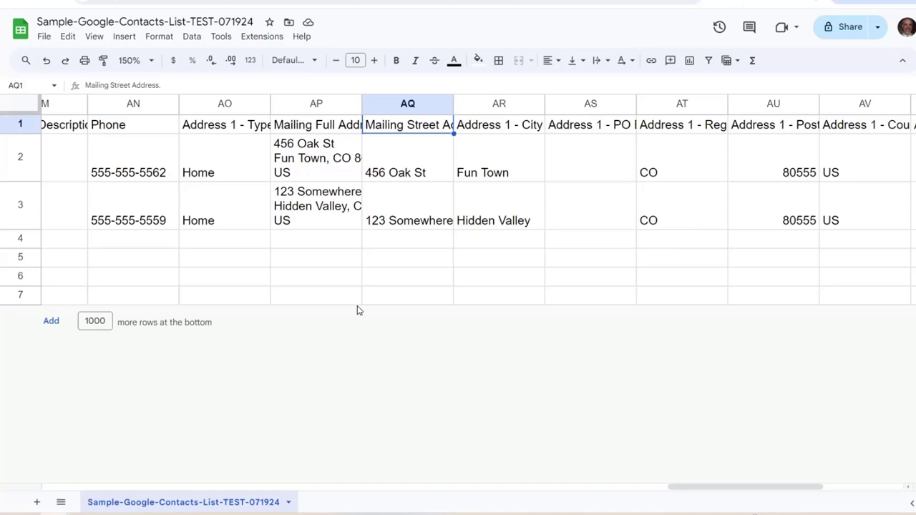
pyautogui.press('Down')
pyautogui.press('Down')
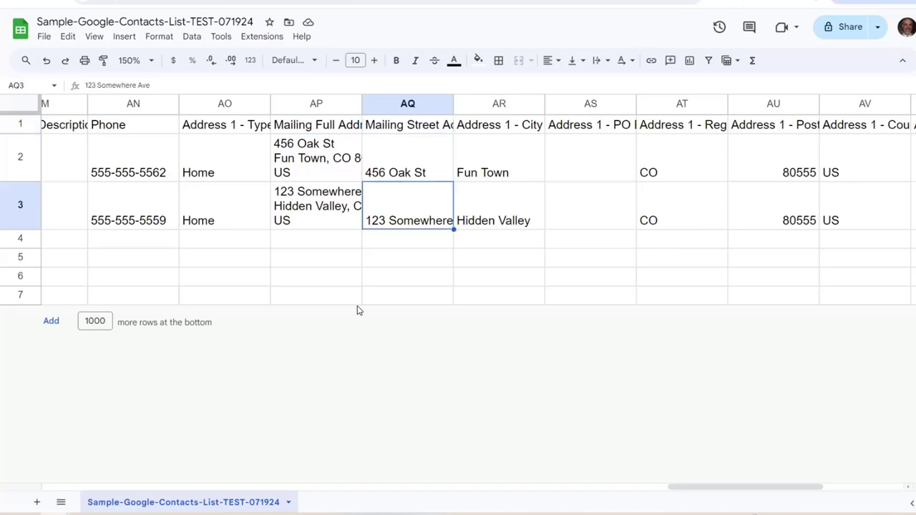
pyautogui.press('Left')
pyautogui.press('Up')
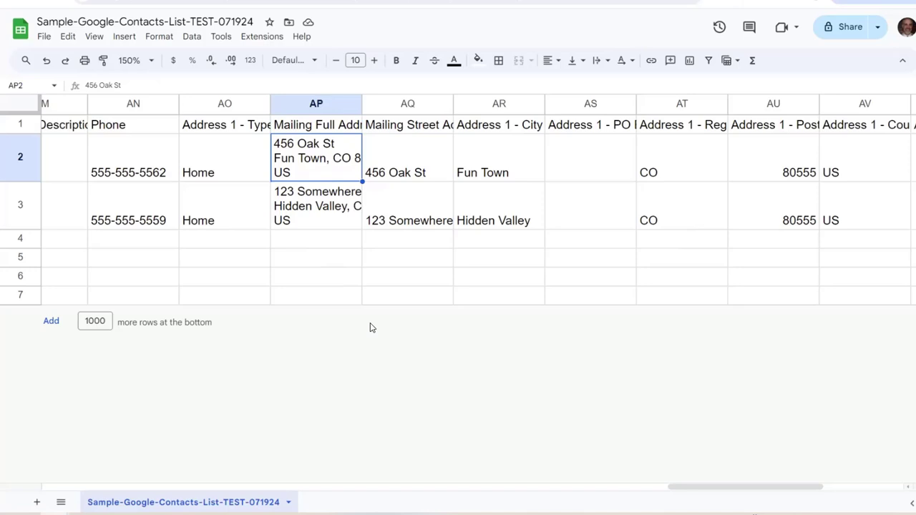
pyautogui.press('Down')
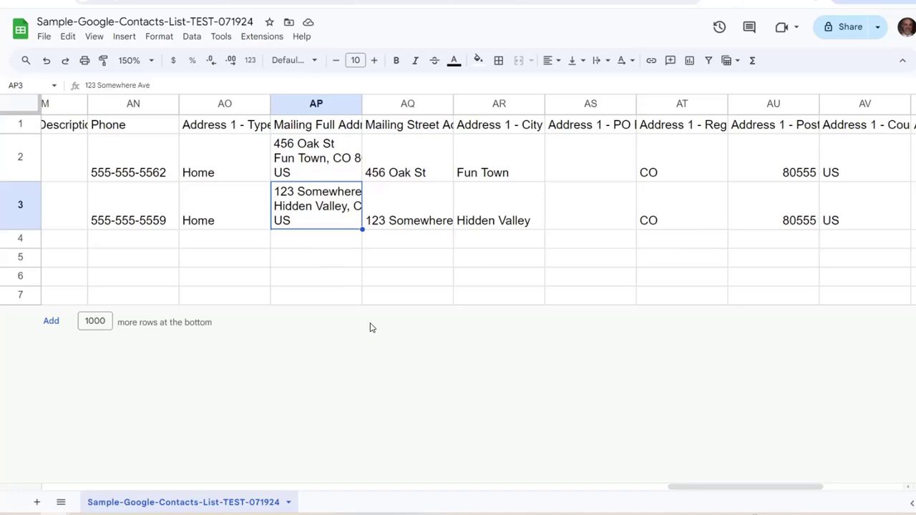
# Add '#B' after 123 Somewhere Ave in the second contact's full and street addresses
pyautogui.click(163, 79)
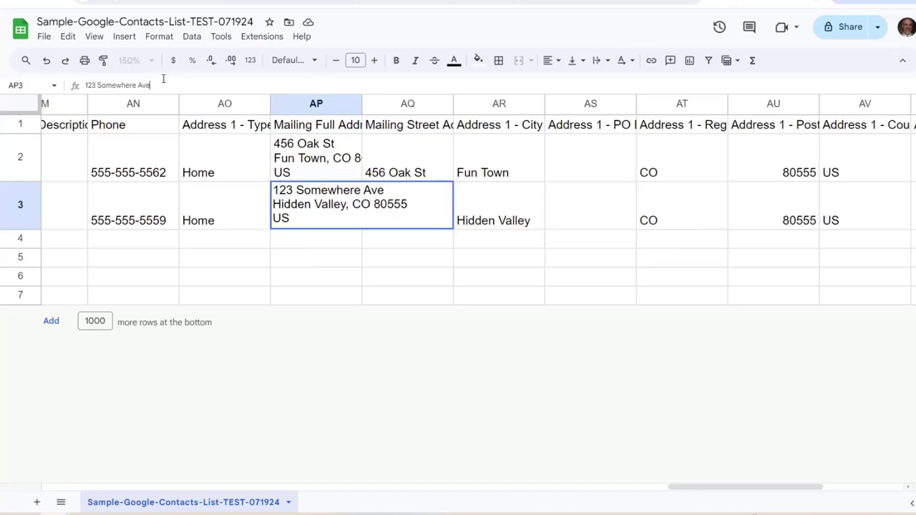
pyautogui.write('#B')
pyautogui.hotkey('ctrl', 'Return')
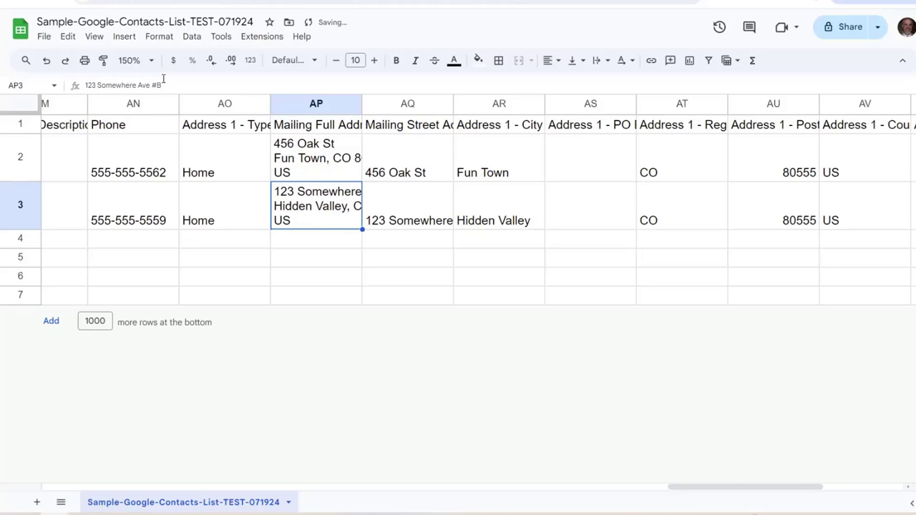
pyautogui.press('Up')
pyautogui.press('Up')
pyautogui.press('Right')
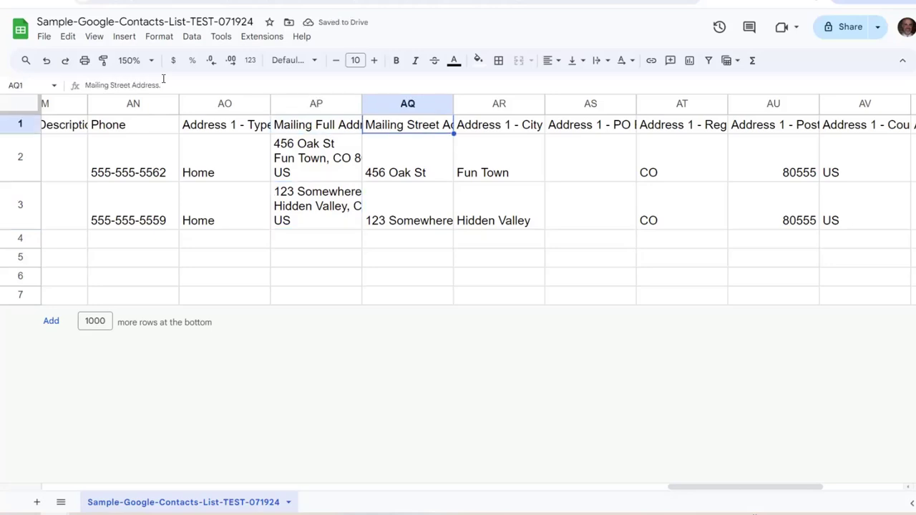
pyautogui.press('Down')
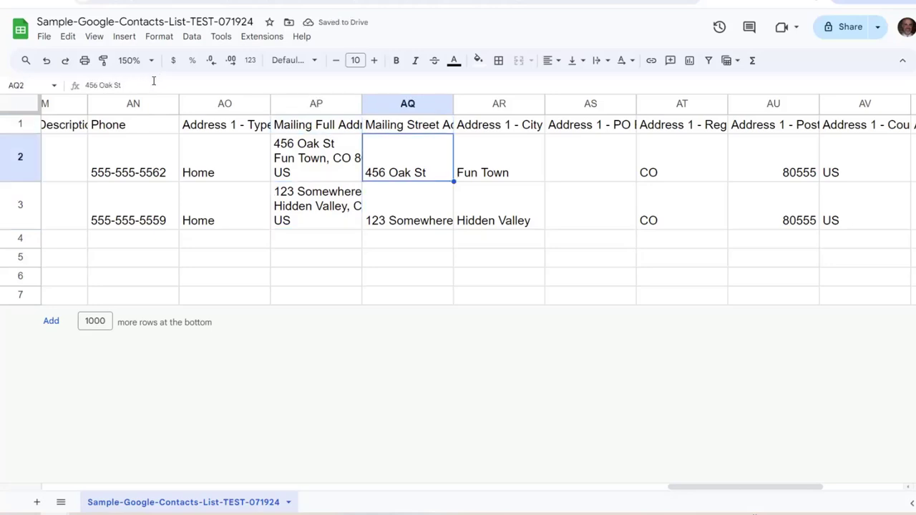
pyautogui.press('Down')
pyautogui.click(157, 85)
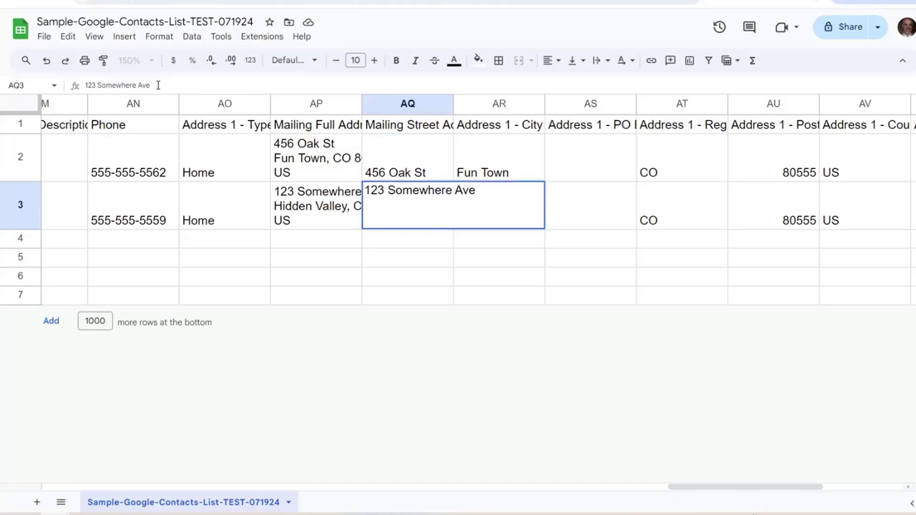
pyautogui.write('#B')
pyautogui.press('Return')
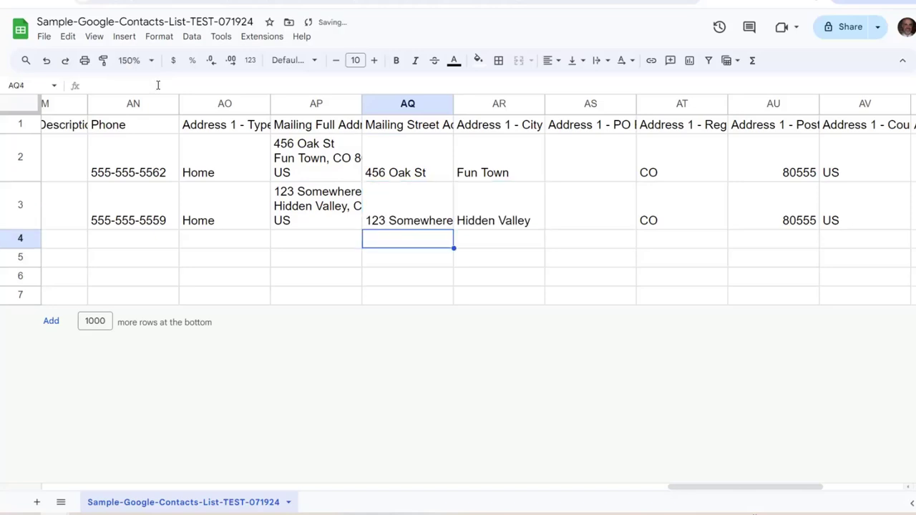
pyautogui.press('Up')
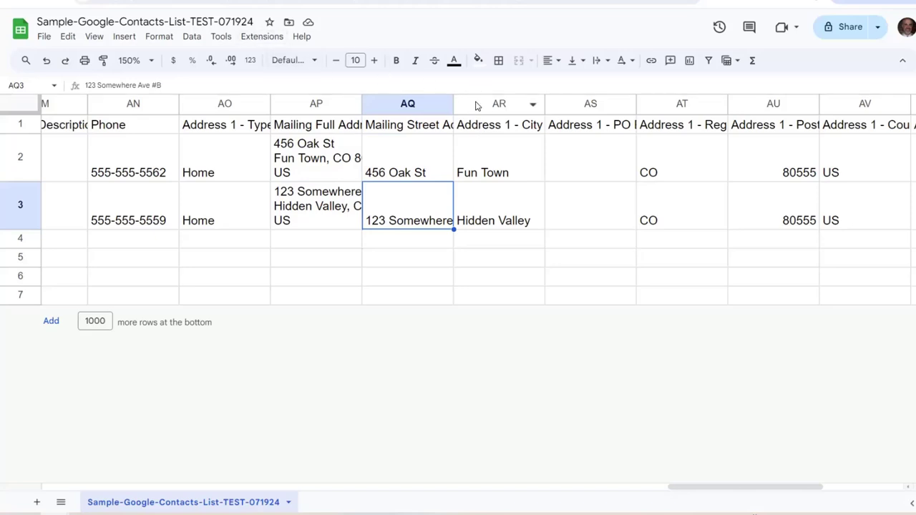
# Check both edited address columns, then select the Address 1 - City header
pyautogui.click(428, 106)
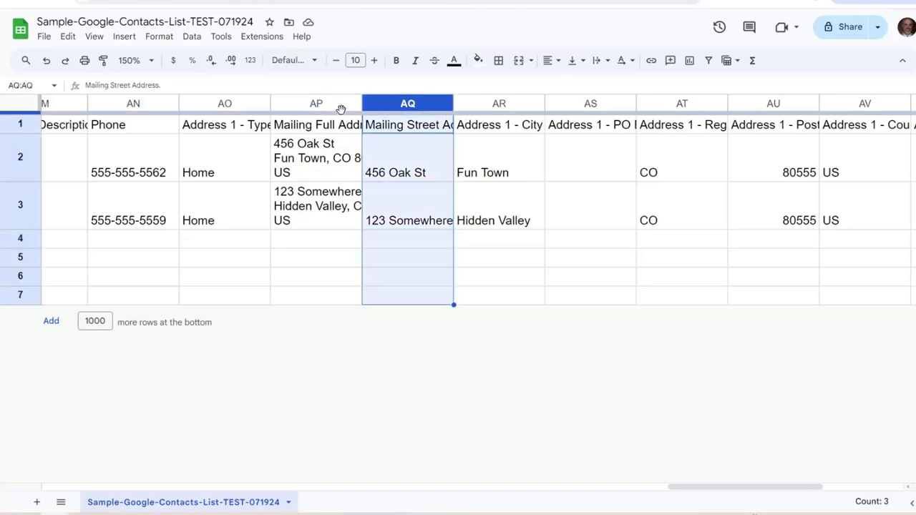
pyautogui.click(342, 106)
pyautogui.click(340, 204)
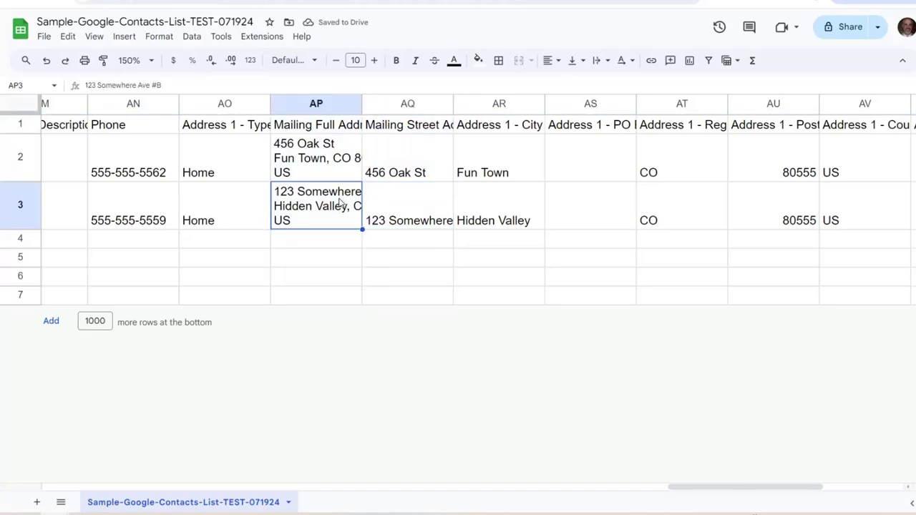
pyautogui.press('Right')
pyautogui.press('Left')
pyautogui.press('Up')
pyautogui.press('Right')
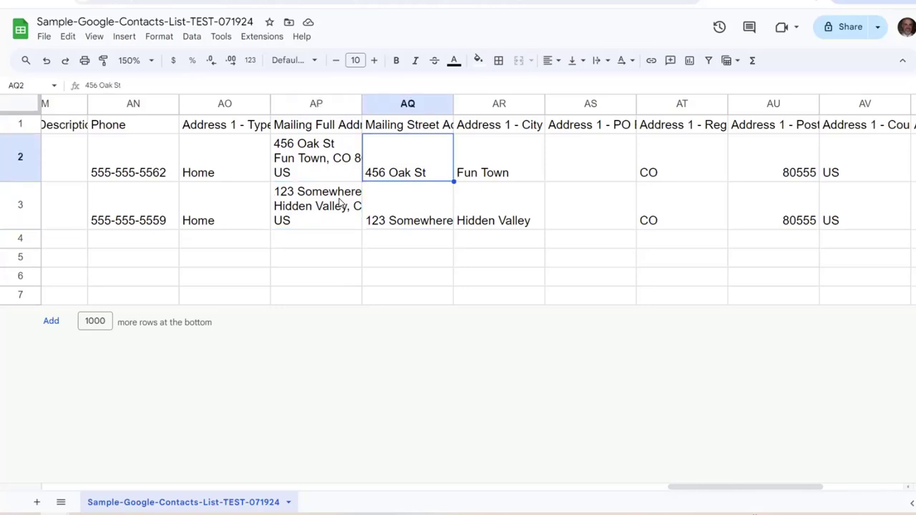
pyautogui.press('Up')
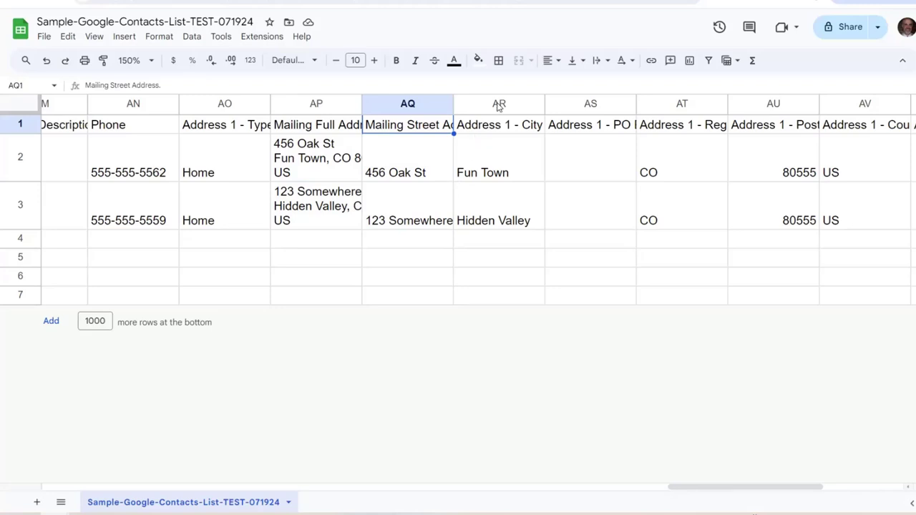
pyautogui.click(483, 127)
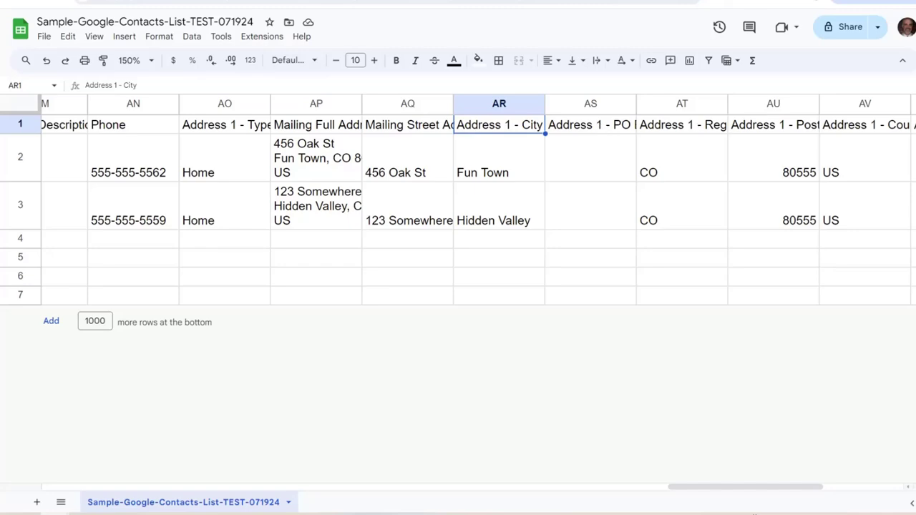
# Rename the Address 1 - City header to 'Mailing City' copied from the guide
pyautogui.hotkey('ctrl', 'Tab')
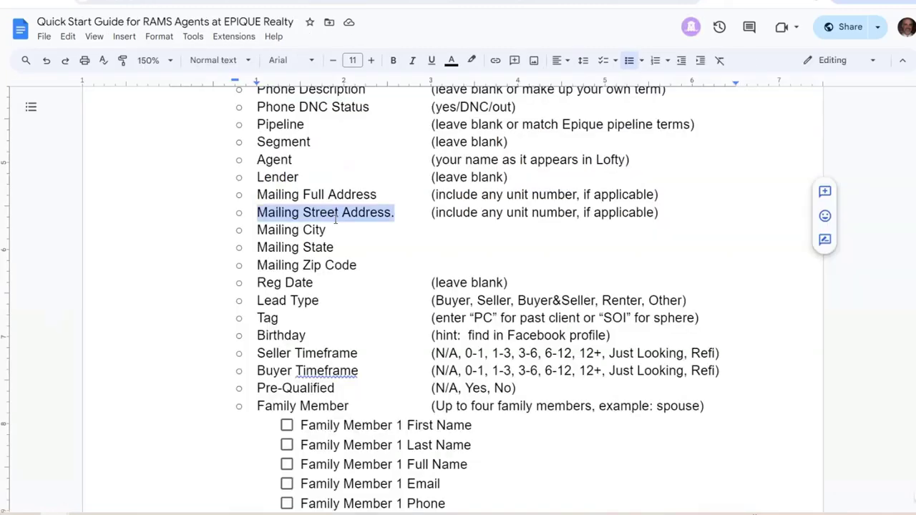
pyautogui.doubleClick(331, 230)
pyautogui.moveTo(289, 228); pyautogui.dragTo(254, 231)
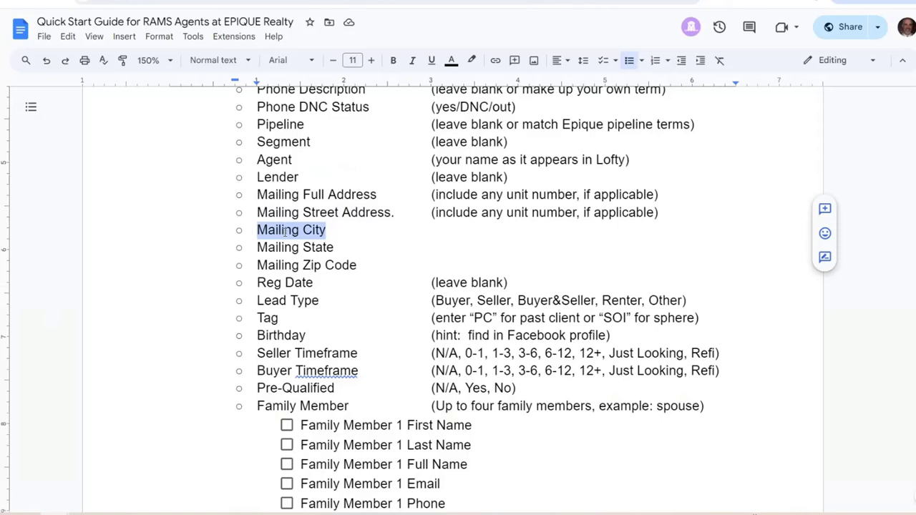
pyautogui.rightClick(331, 230)
pyautogui.click(331, 228)
pyautogui.hotkey('ctrl', 'Tab')
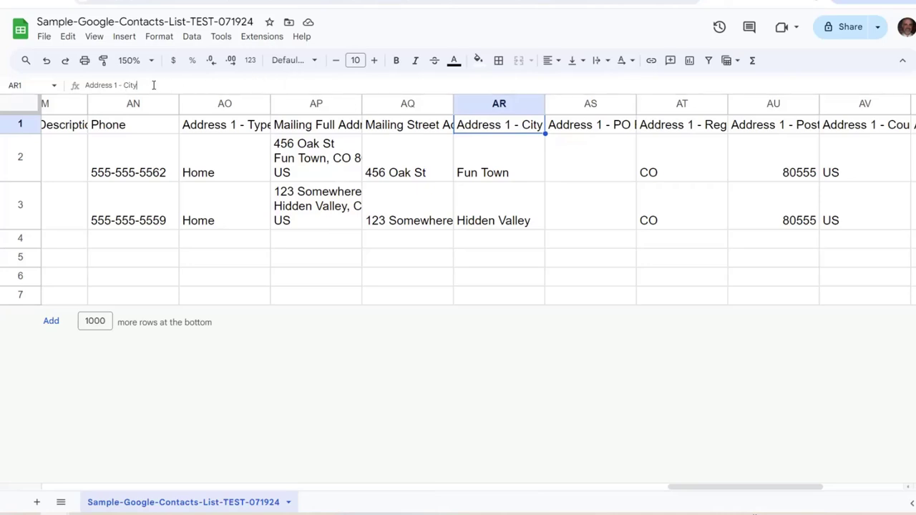
pyautogui.moveTo(136, 85); pyautogui.dragTo(75, 87)
pyautogui.rightClick(92, 84)
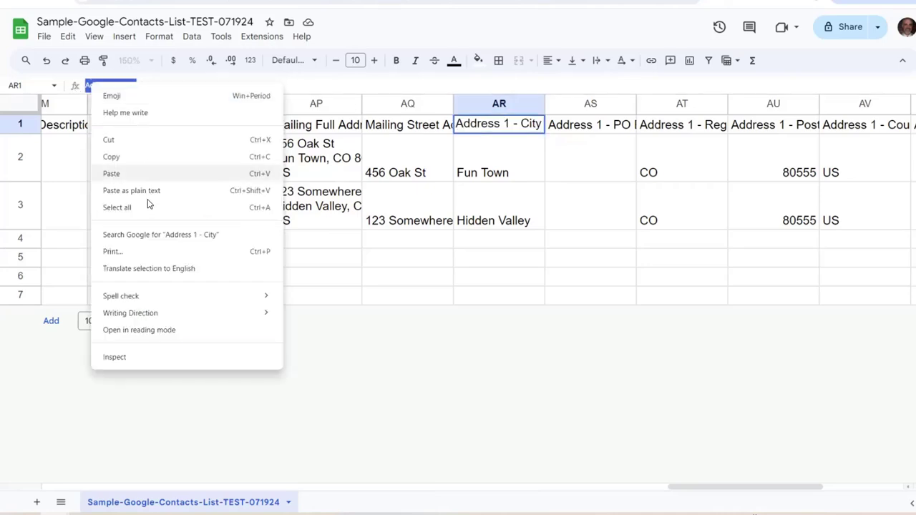
pyautogui.click(159, 195)
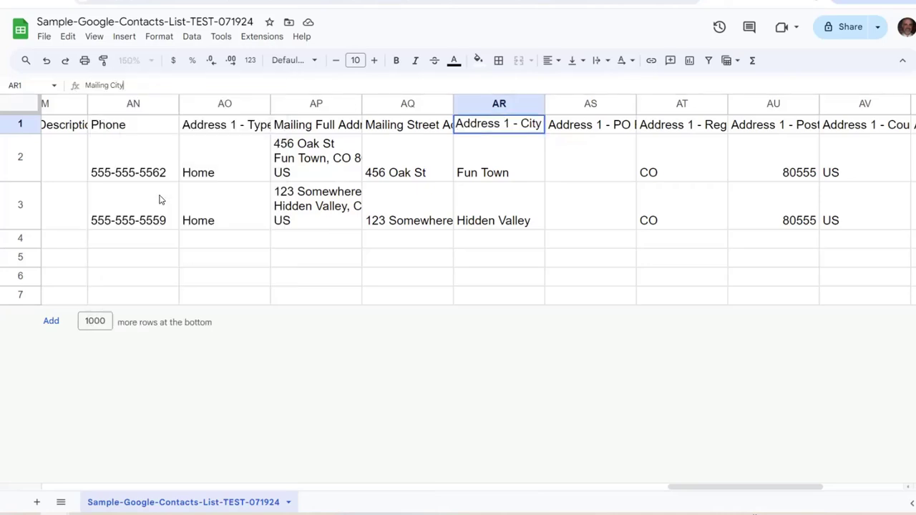
pyautogui.click(578, 127)
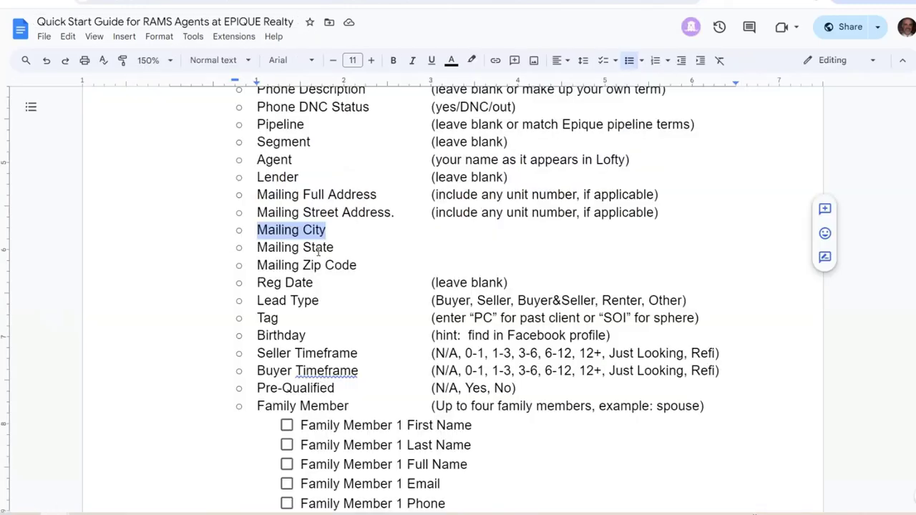
# Rename the Address 1 - Region header to 'Mailing State' copied from the guide
pyautogui.tripleClick(306, 247)
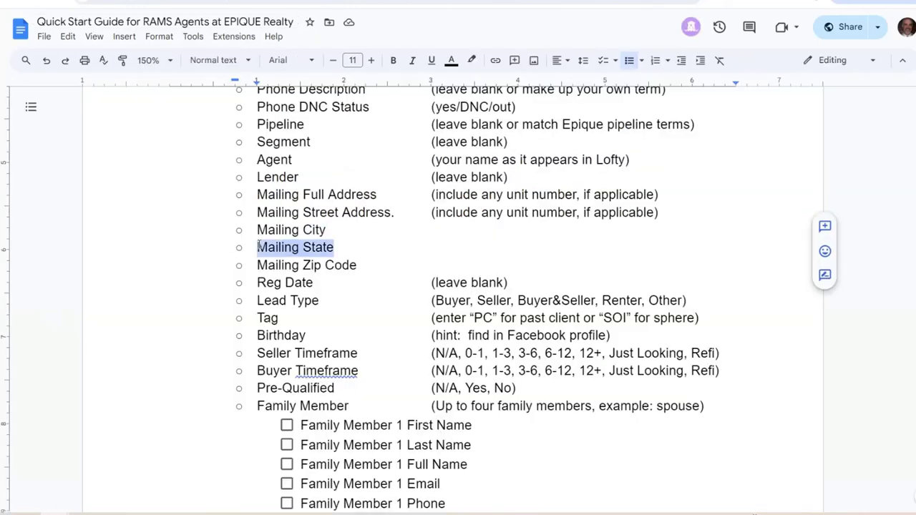
pyautogui.rightClick(273, 255)
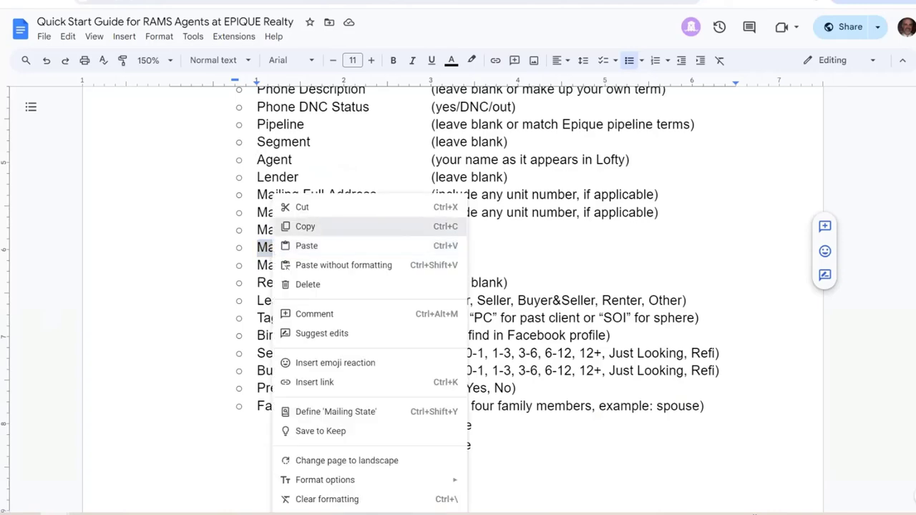
pyautogui.click(321, 224)
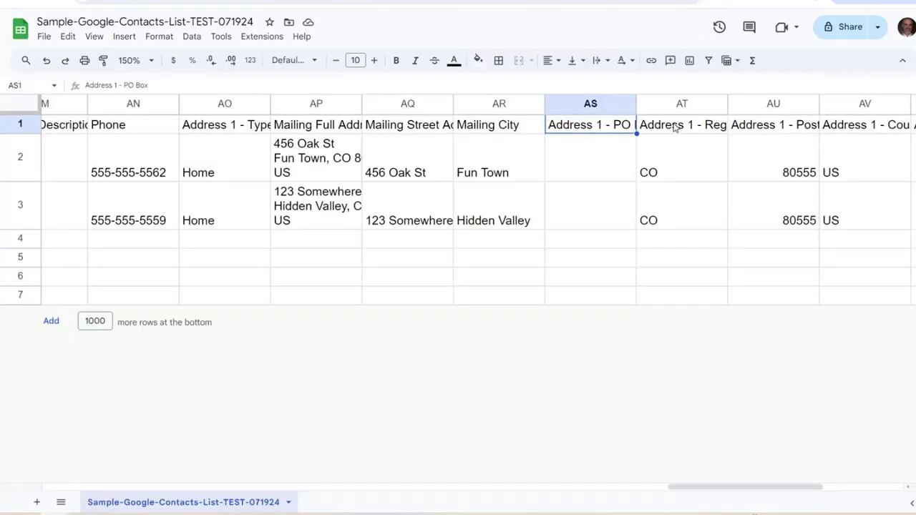
pyautogui.click(673, 126)
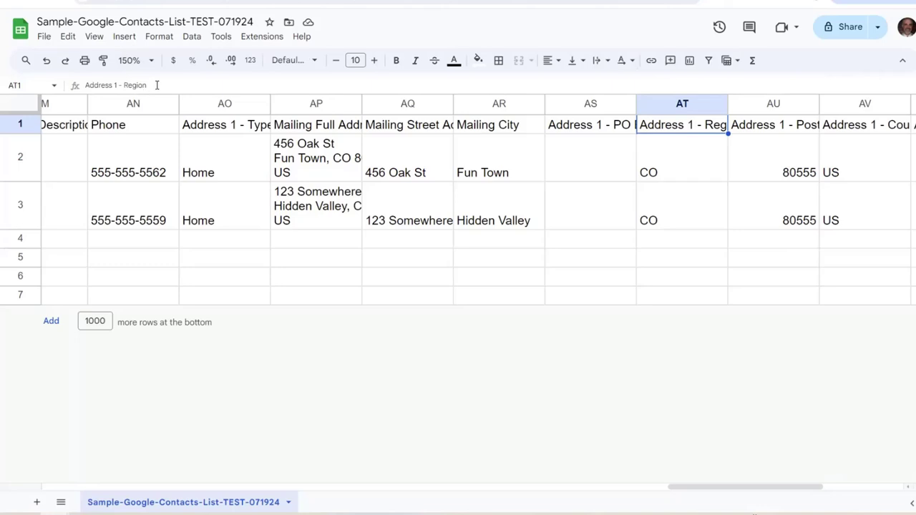
pyautogui.moveTo(151, 86); pyautogui.dragTo(86, 89)
pyautogui.rightClick(93, 88)
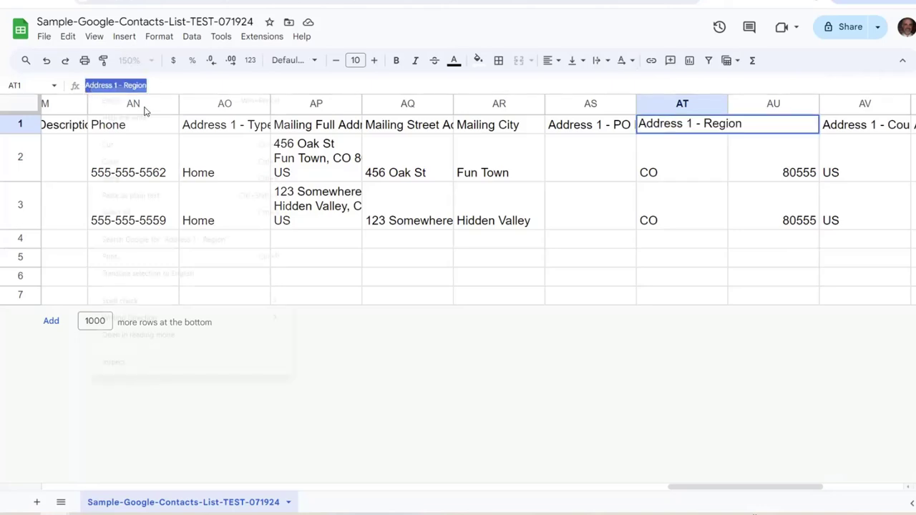
pyautogui.click(186, 205)
pyautogui.hotkey('ctrl', 'v')
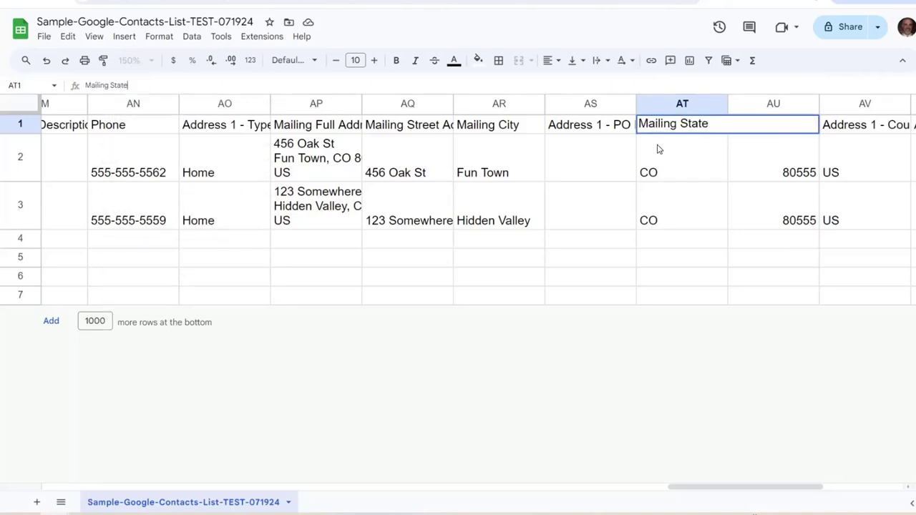
pyautogui.press('Return')
# Rename the Address 1 - Postal Code header to 'Mailing Zip Code' copied from the guide
pyautogui.hotkey('ctrl', 'Tab')
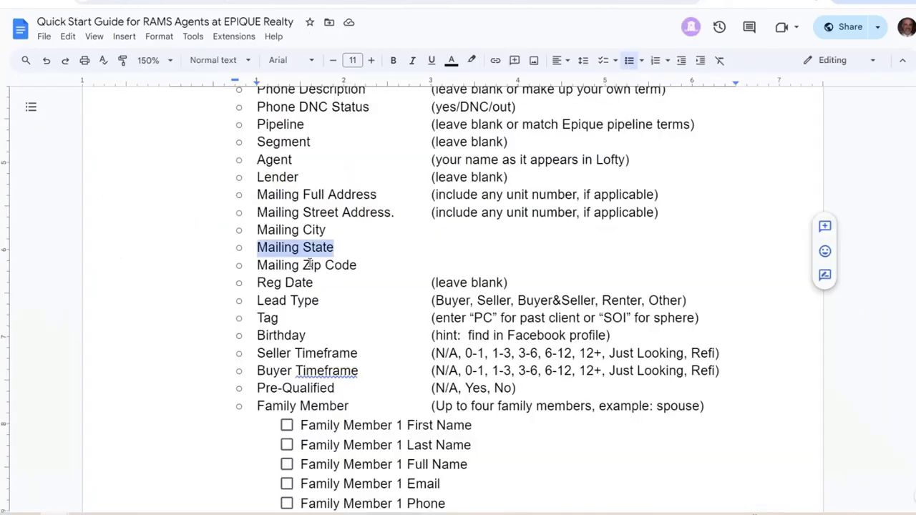
pyautogui.click(317, 247)
pyautogui.tripleClick(287, 267)
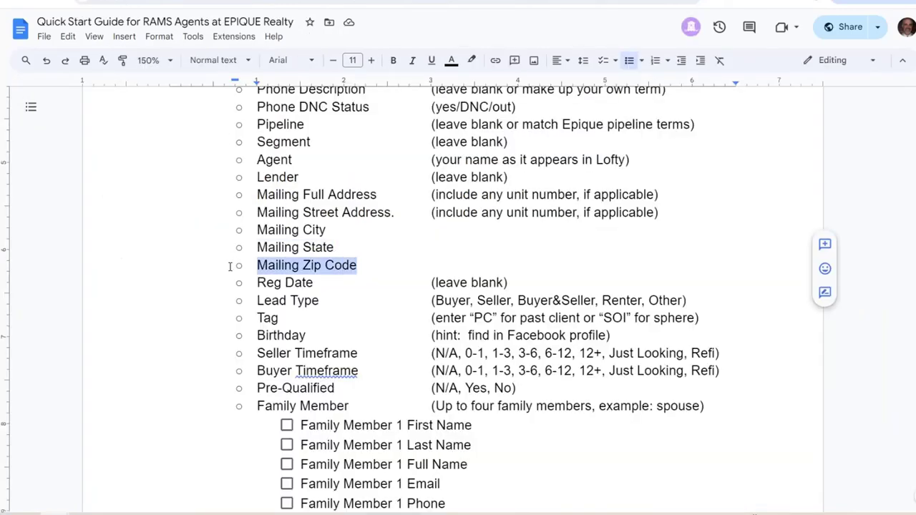
pyautogui.rightClick(293, 268)
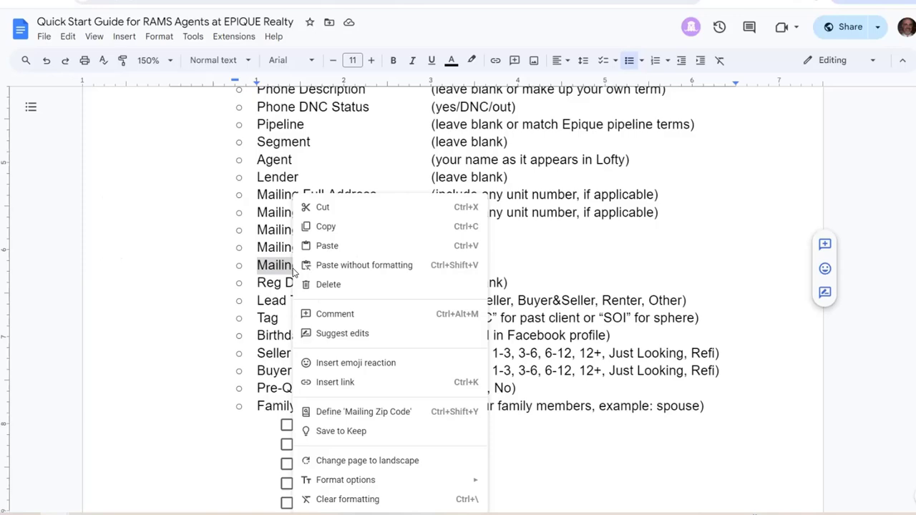
pyautogui.click(349, 226)
pyautogui.hotkey('ctrl', 'Tab')
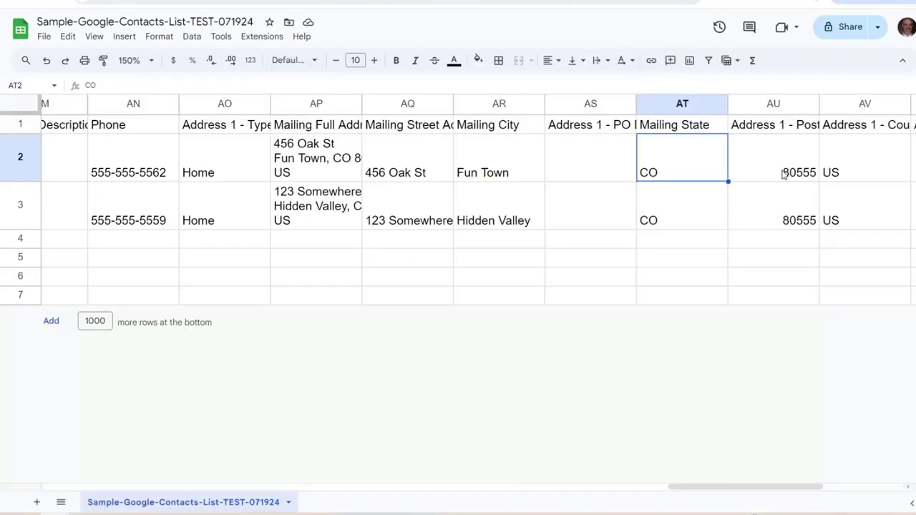
pyautogui.click(774, 126)
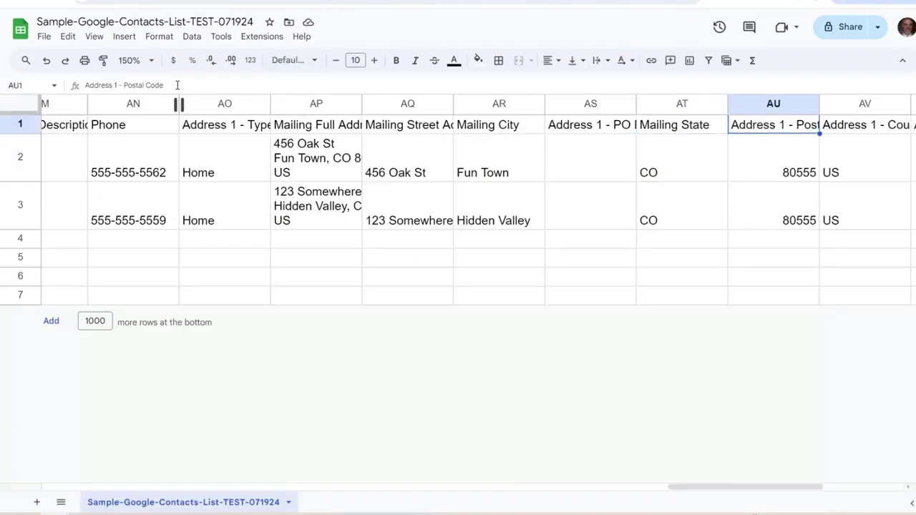
pyautogui.moveTo(164, 85); pyautogui.dragTo(70, 90)
pyautogui.rightClick(112, 84)
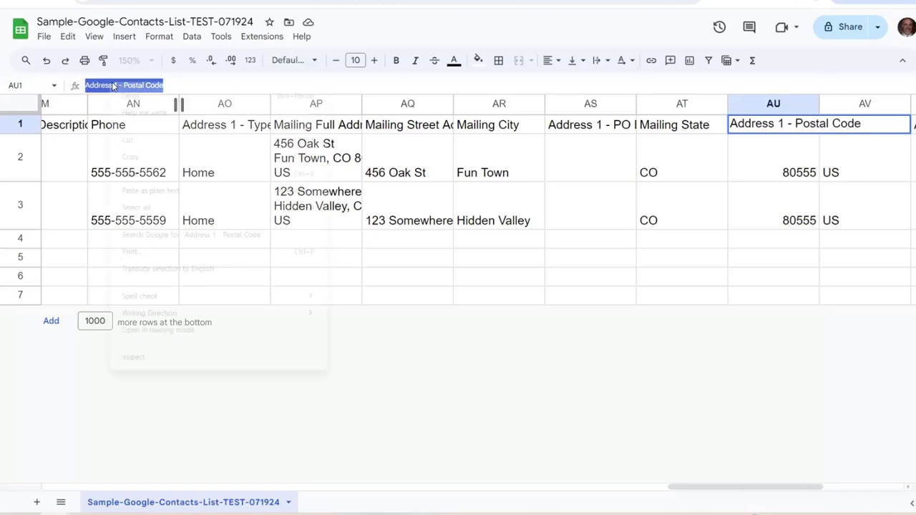
pyautogui.click(181, 190)
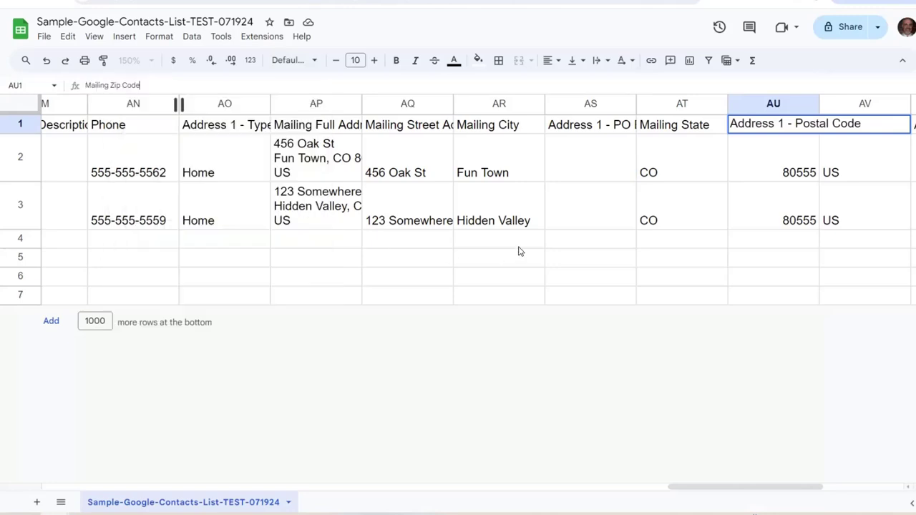
pyautogui.press('Return')
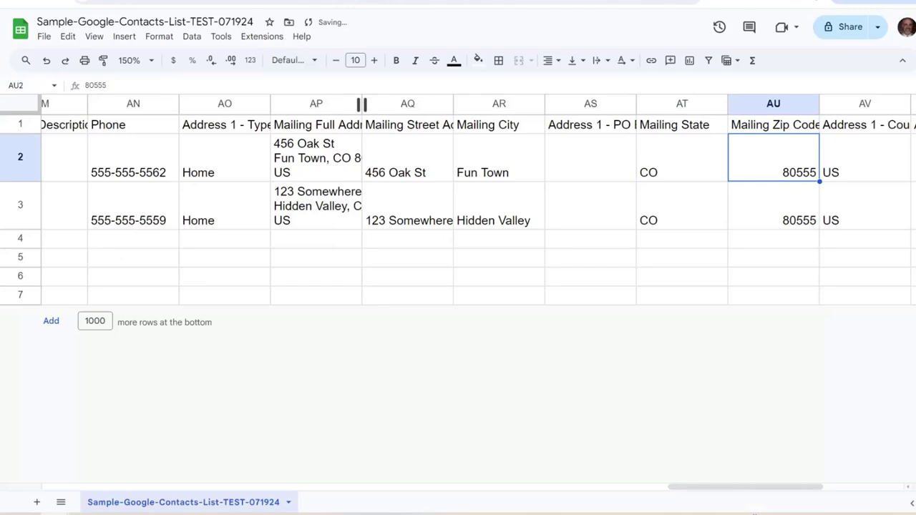
pyautogui.hotkey('ctrl', 'Tab')
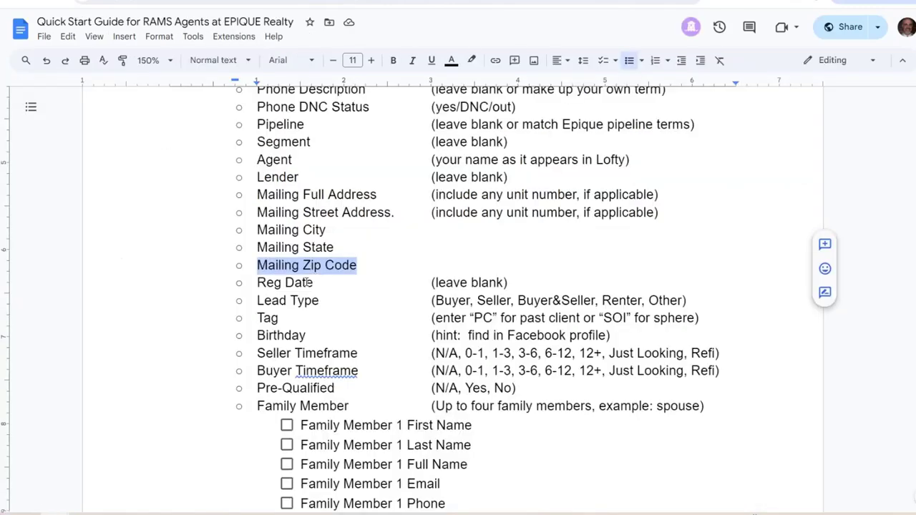
pyautogui.click(313, 283)
# Select the guide's Reg Date field and check the sheet for it past the last column, at AZ1
pyautogui.hotkey('shift', 'Left')
pyautogui.hotkey('shift', 'Left')
pyautogui.hotkey('shift', 'Left')
pyautogui.hotkey('shift', 'Left')
pyautogui.hotkey('shift', 'Left')
pyautogui.hotkey('shift', 'Left')
pyautogui.hotkey('shift', 'Left')
pyautogui.hotkey('shift', 'Left')
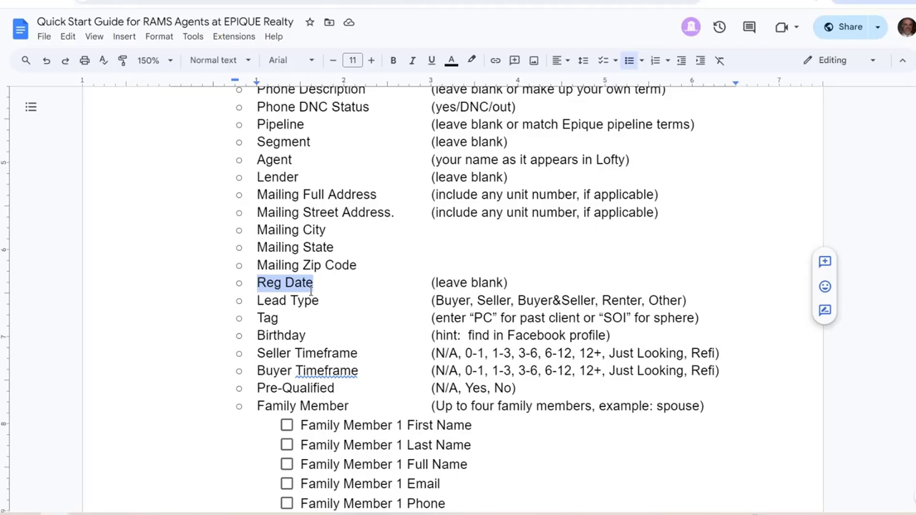
pyautogui.click(325, 3)
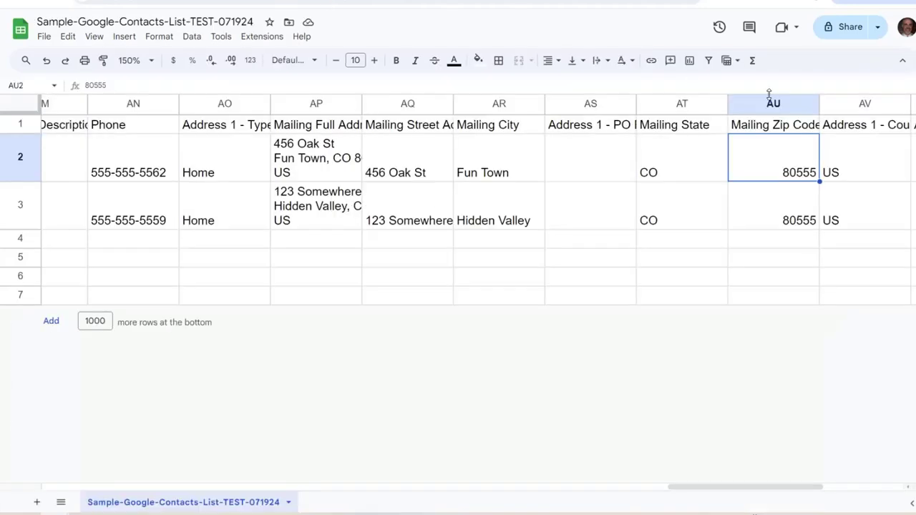
pyautogui.hscroll(5, 458, 207)
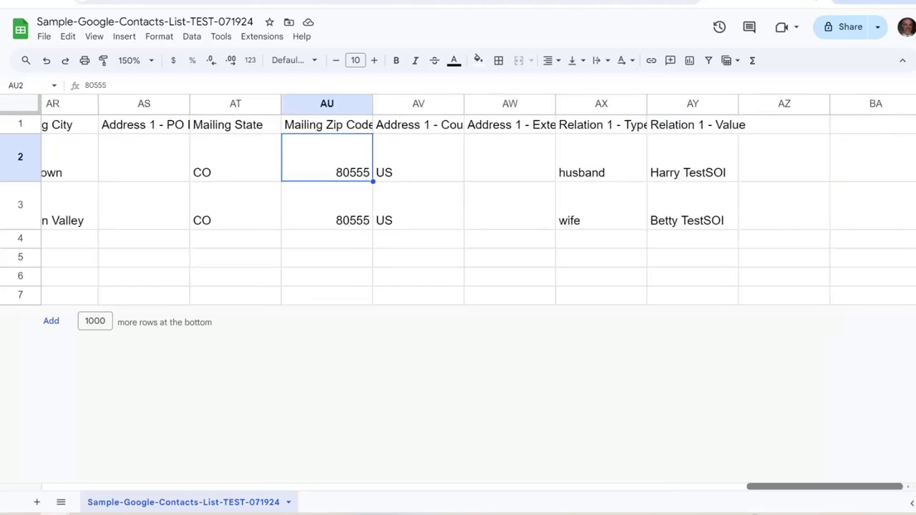
pyautogui.click(778, 132)
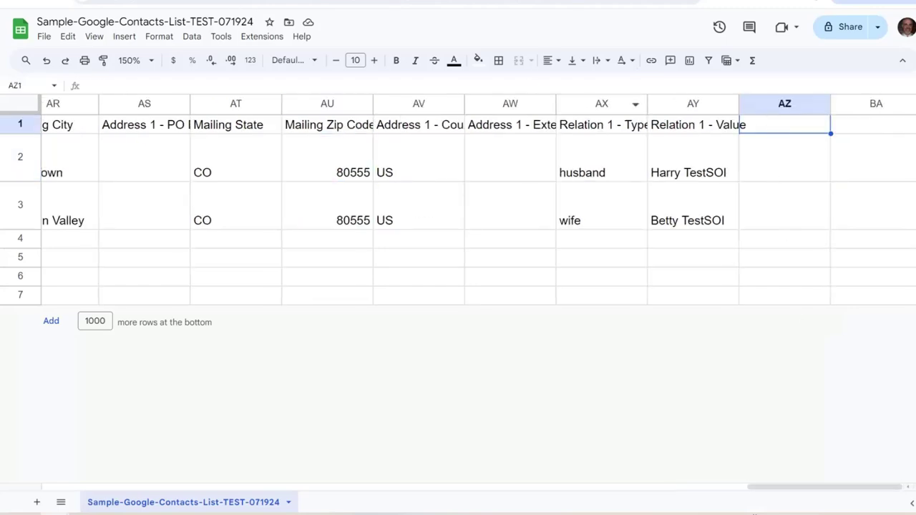
pyautogui.hotkey('ctrl', 'Tab')
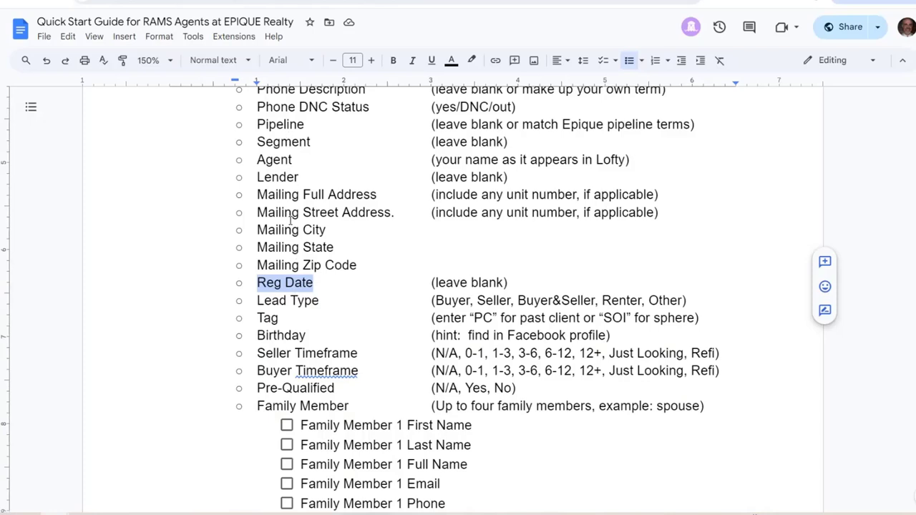
pyautogui.click(323, 301)
pyautogui.moveTo(285, 213); pyautogui.dragTo(299, 212)
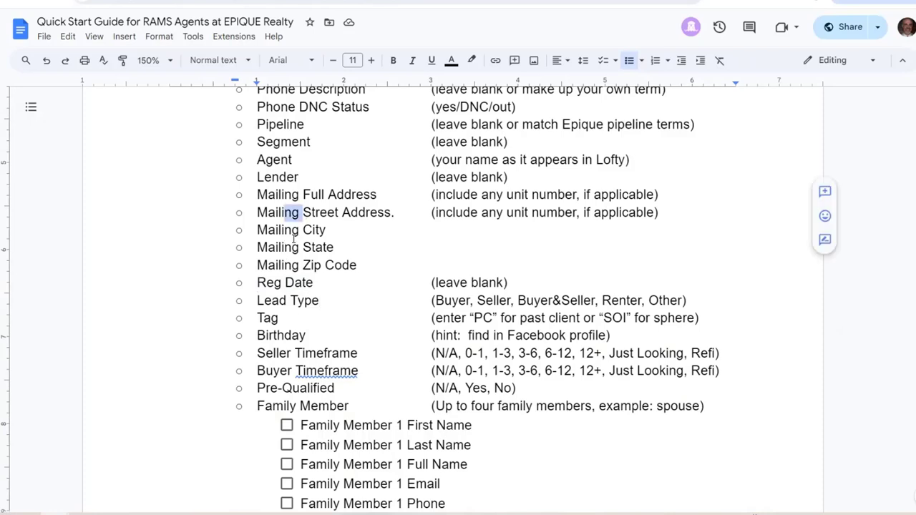
# Compare the guide's Lead Type field with the sheet's Mailing Zip Code and Mailing State headers
pyautogui.hotkey('ctrl', 'Tab')
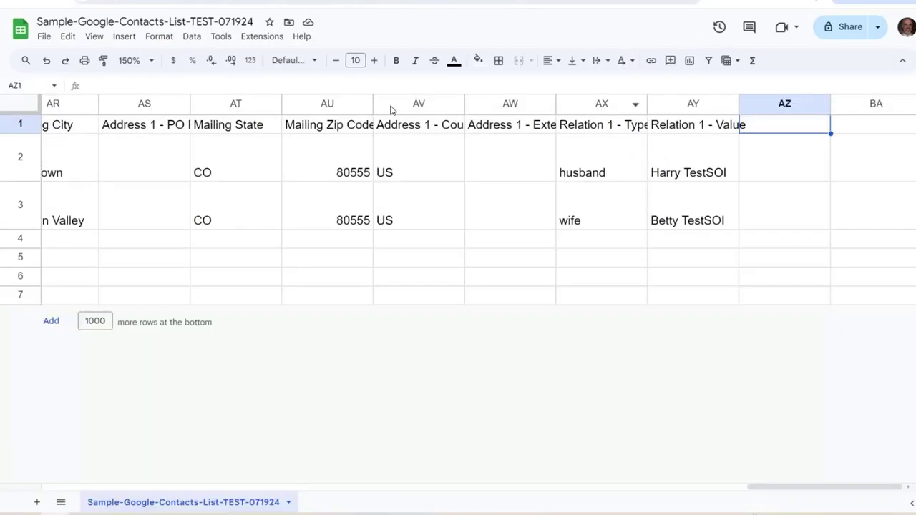
pyautogui.click(322, 124)
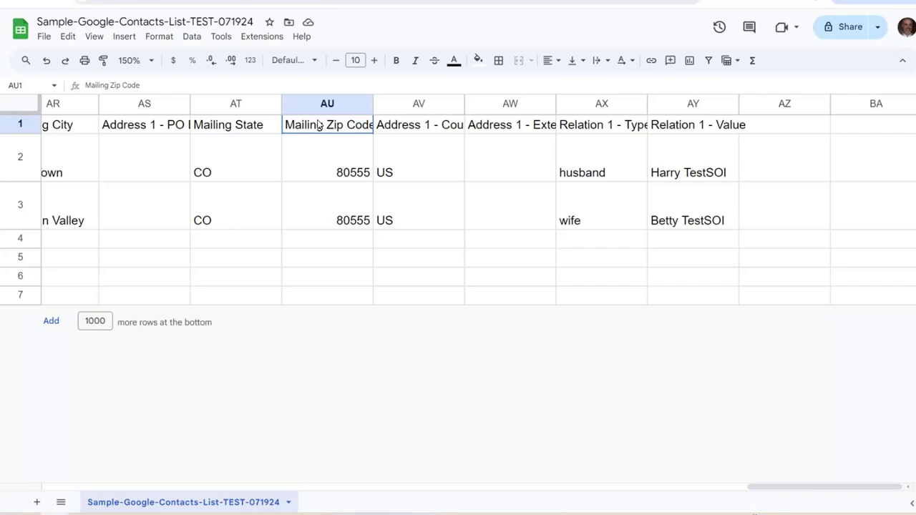
pyautogui.click(219, 129)
pyautogui.hotkey('ctrl', 'Tab')
pyautogui.moveTo(257, 301); pyautogui.dragTo(257, 301)
pyautogui.click(292, 302)
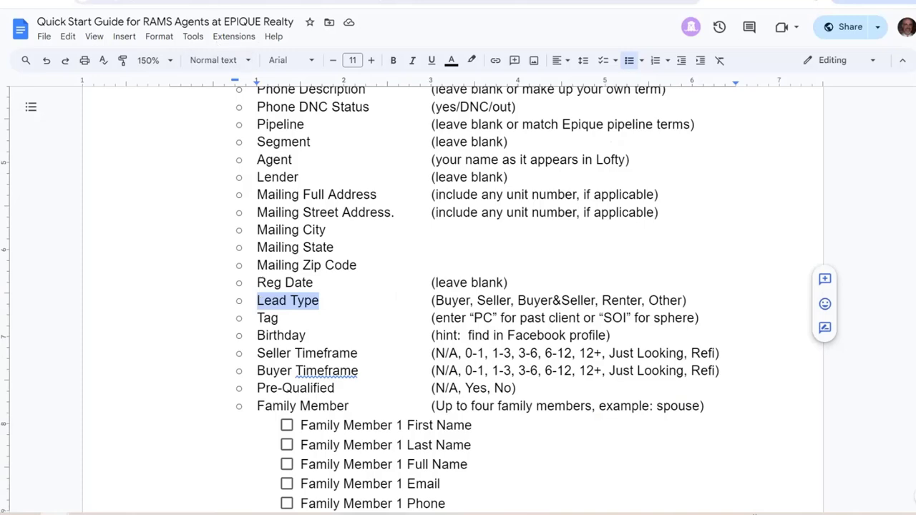
pyautogui.hotkey('ctrl', 'Tab')
pyautogui.moveTo(793, 486); pyautogui.dragTo(120, 486)
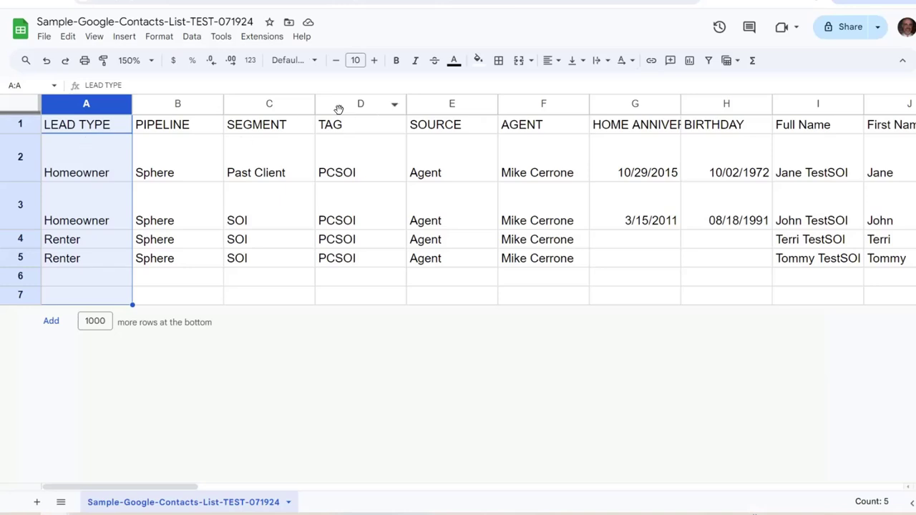
# Select the sheet's TAG column, then pick out PCSOI, PC and SOI in the guide's Tag line
pyautogui.click(340, 104)
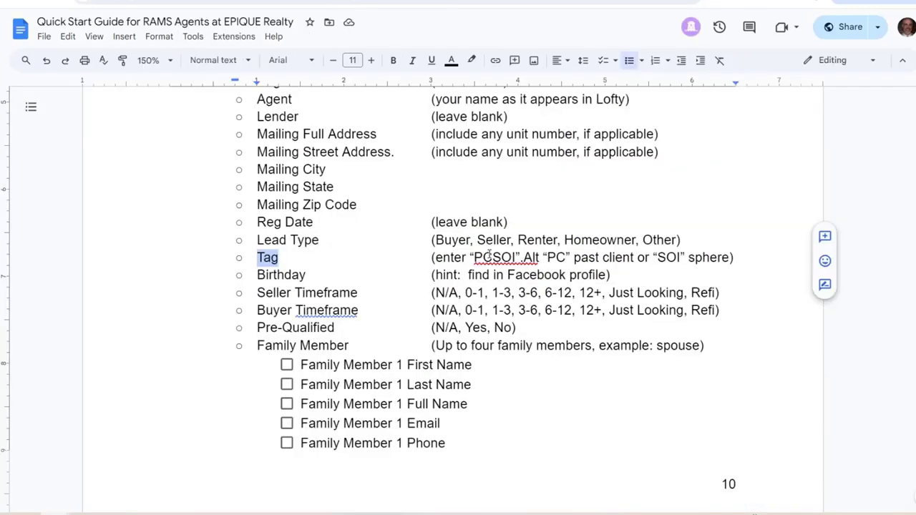
pyautogui.click(489, 257)
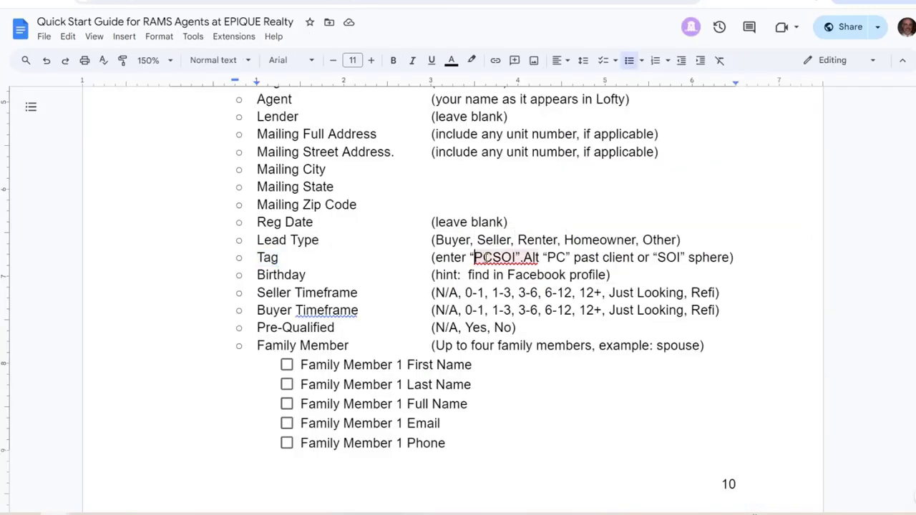
pyautogui.doubleClick(487, 258)
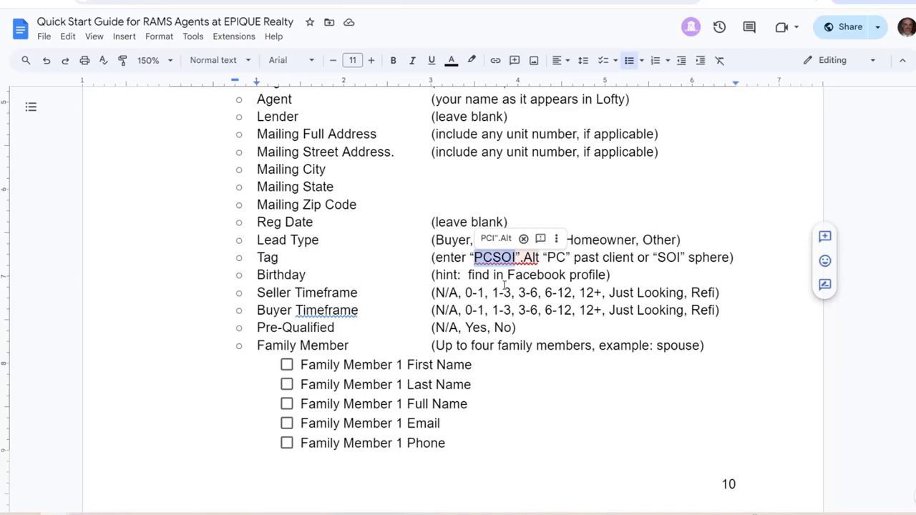
pyautogui.click(557, 260)
pyautogui.doubleClick(558, 258)
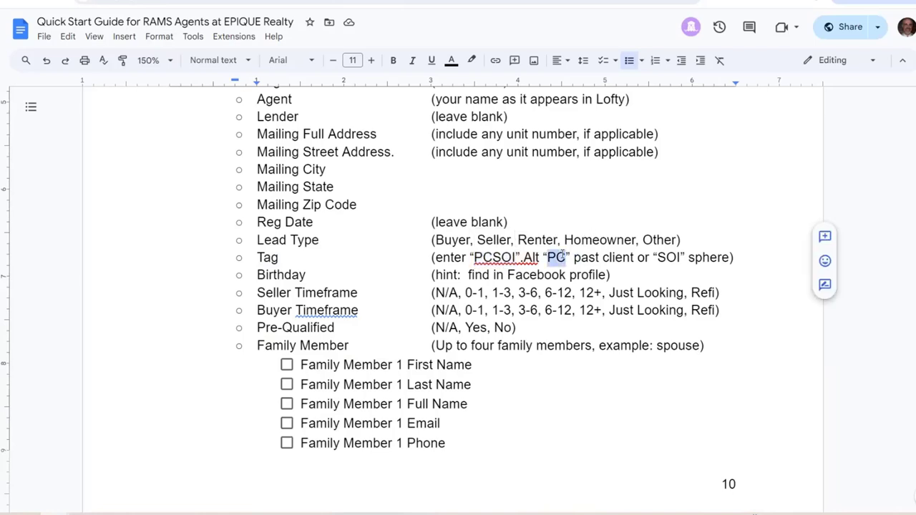
pyautogui.moveTo(657, 258); pyautogui.dragTo(680, 256)
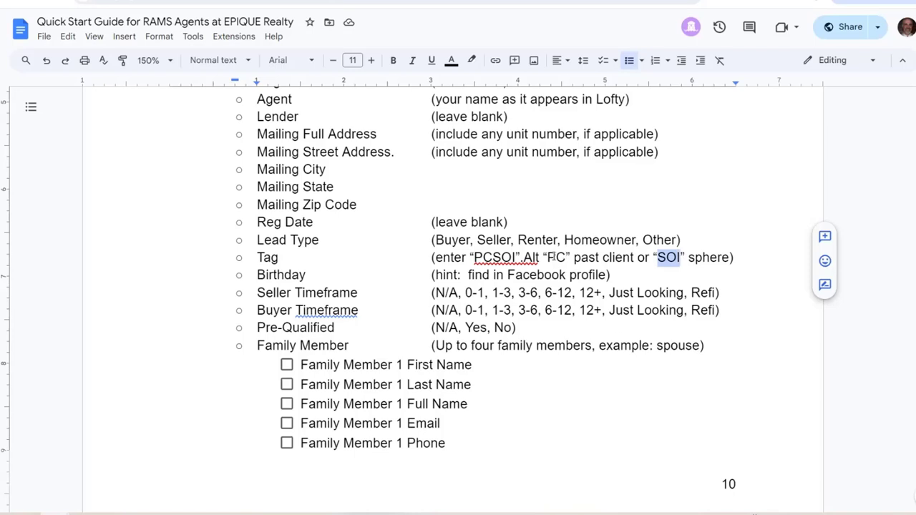
pyautogui.moveTo(547, 257); pyautogui.dragTo(565, 258)
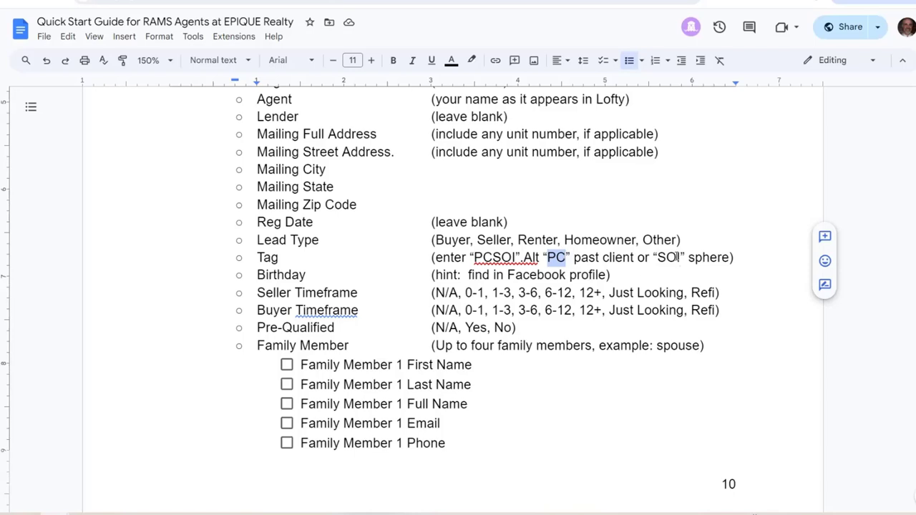
pyautogui.moveTo(657, 257); pyautogui.dragTo(686, 256)
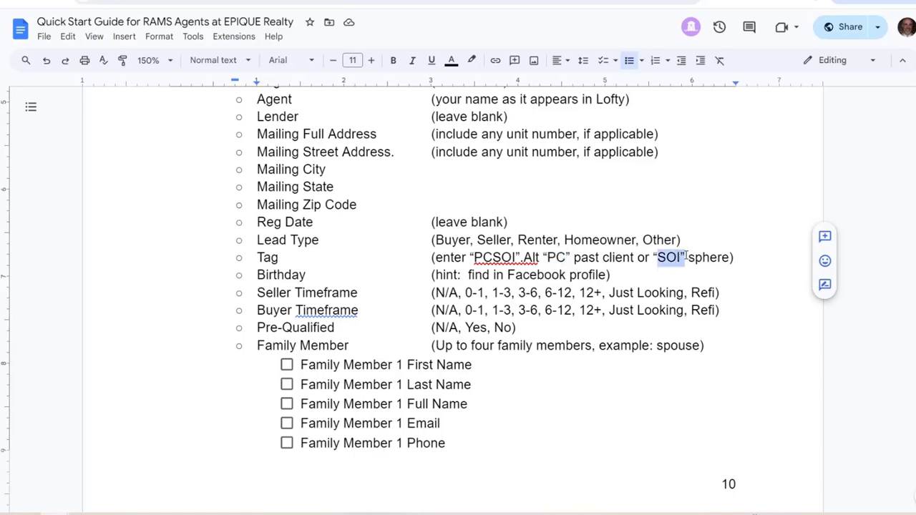
# Select exactly PCSOI, without its closing quote, in the guide's Tag line and return to the sheet
pyautogui.click(501, 257)
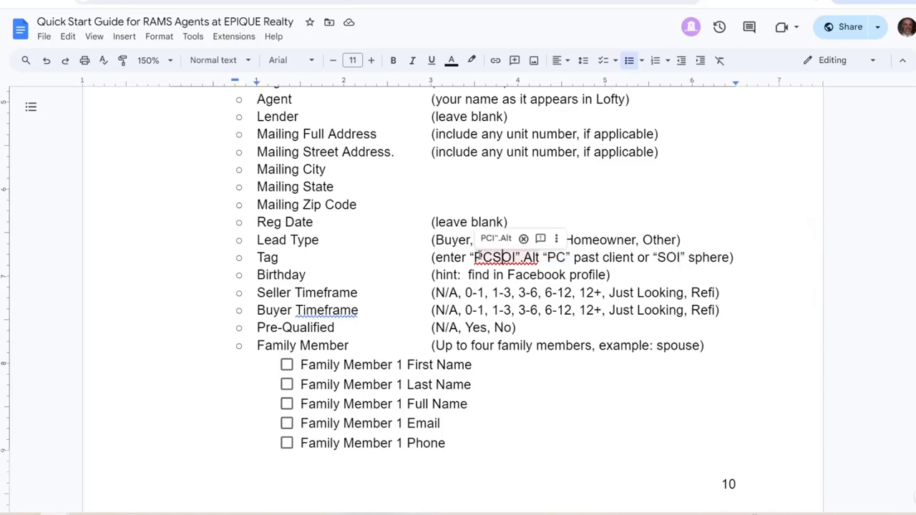
pyautogui.doubleClick(501, 259)
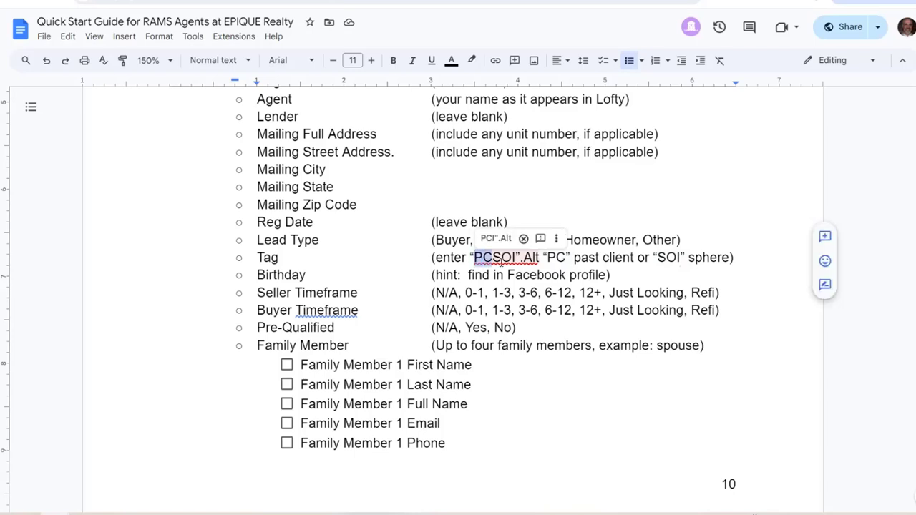
pyautogui.moveTo(501, 261); pyautogui.dragTo(518, 259)
pyautogui.doubleClick(279, 259)
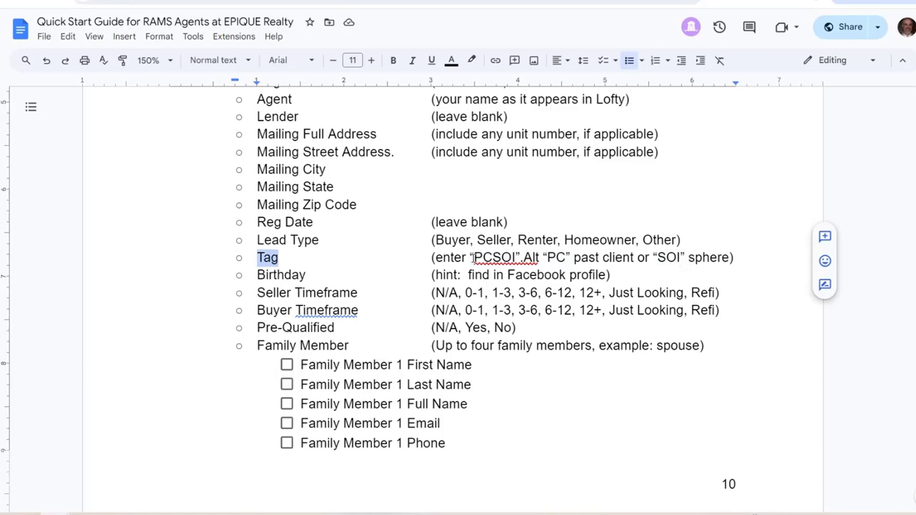
pyautogui.click(473, 257)
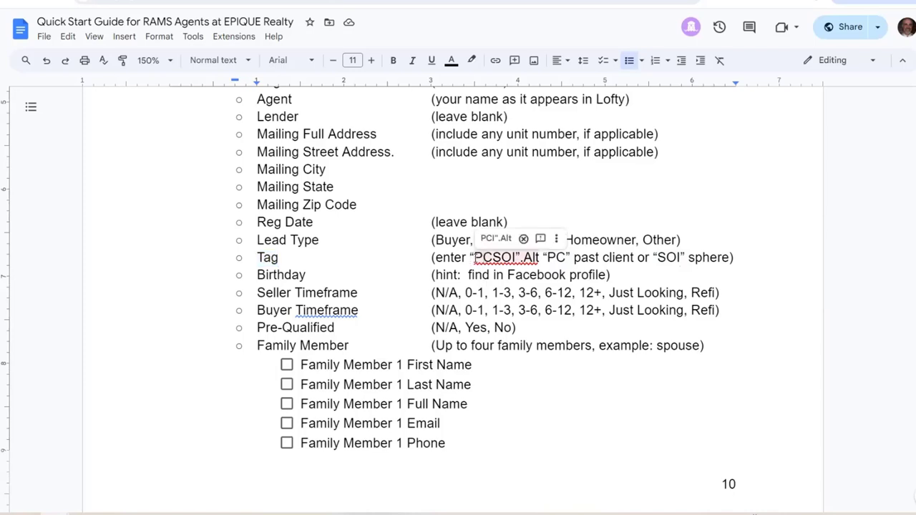
pyautogui.moveTo(472, 257); pyautogui.dragTo(520, 257)
pyautogui.hotkey('shift', 'Left')
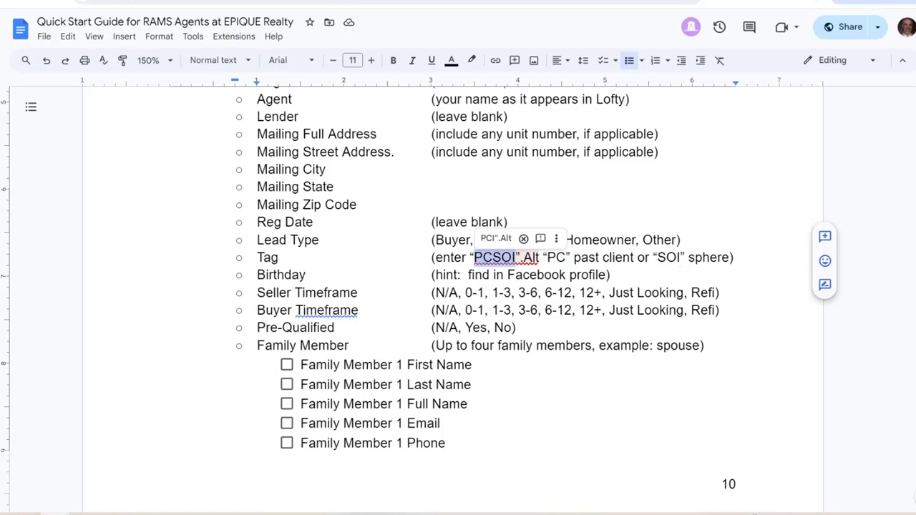
pyautogui.hotkey('ctrl', 'Tab')
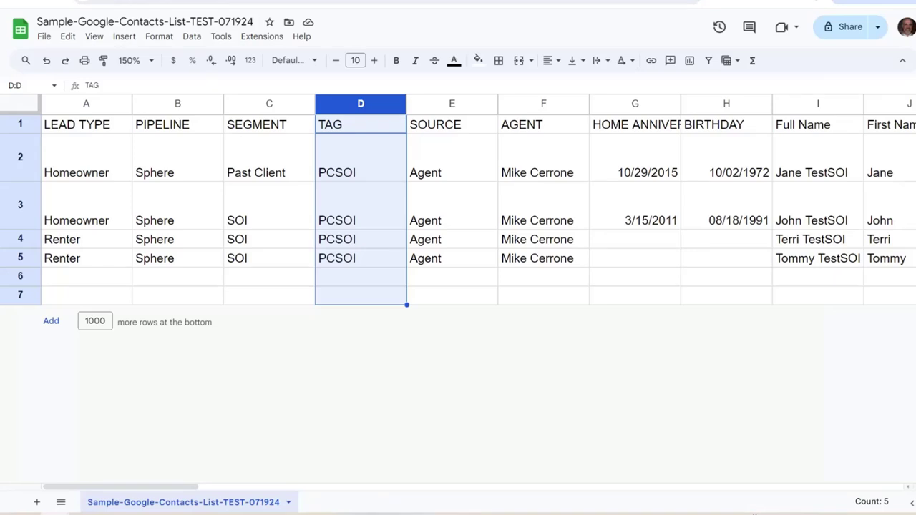
pyautogui.hotkey('ctrl', 'shift', 'Tab')
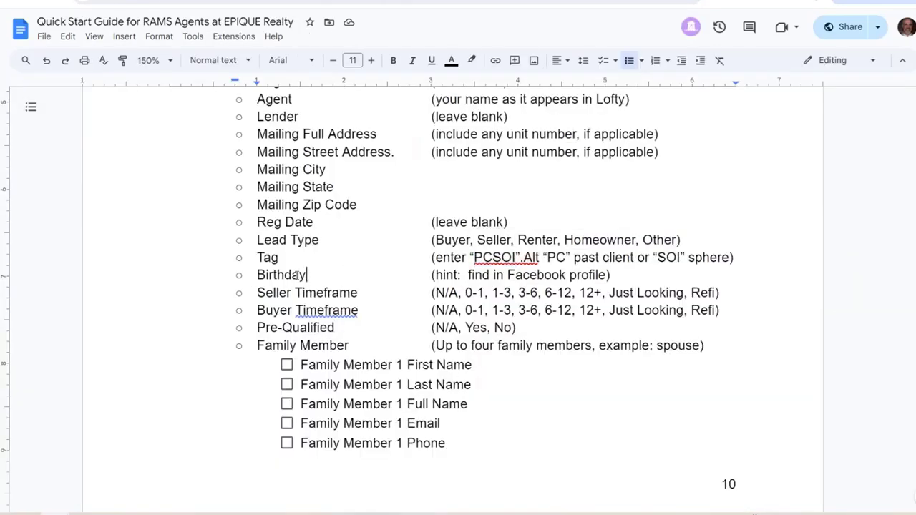
pyautogui.moveTo(308, 275); pyautogui.dragTo(260, 280)
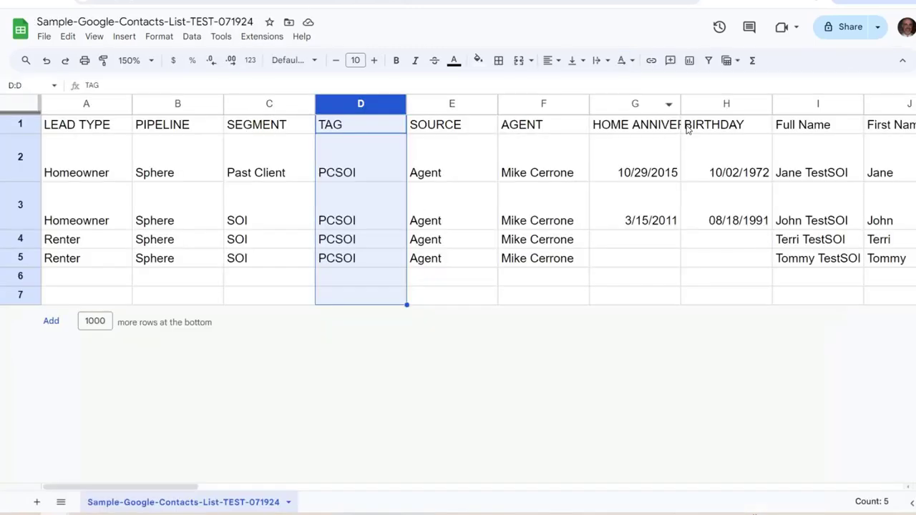
# Compare the BIRTHDAY header in column H with the duplicate Birthday header in U1
pyautogui.click(733, 106)
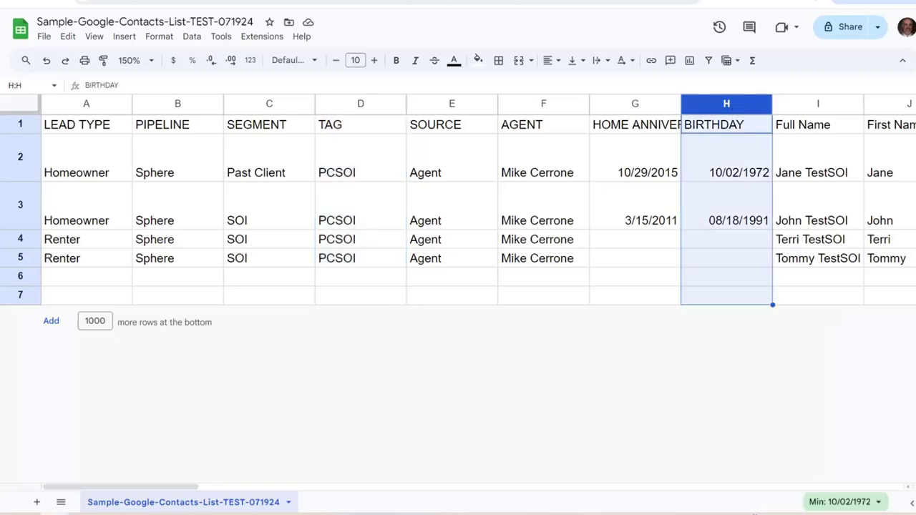
pyautogui.hscroll(15, 507, 216)
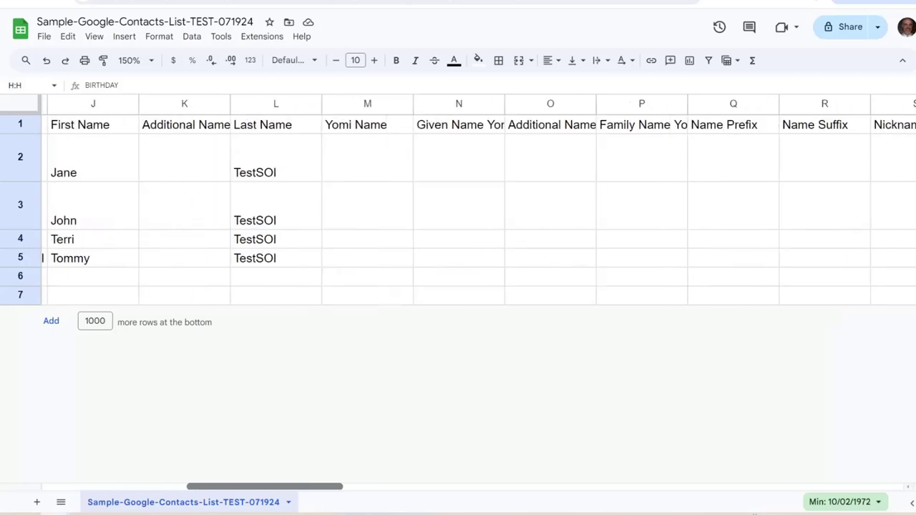
pyautogui.click(550, 122)
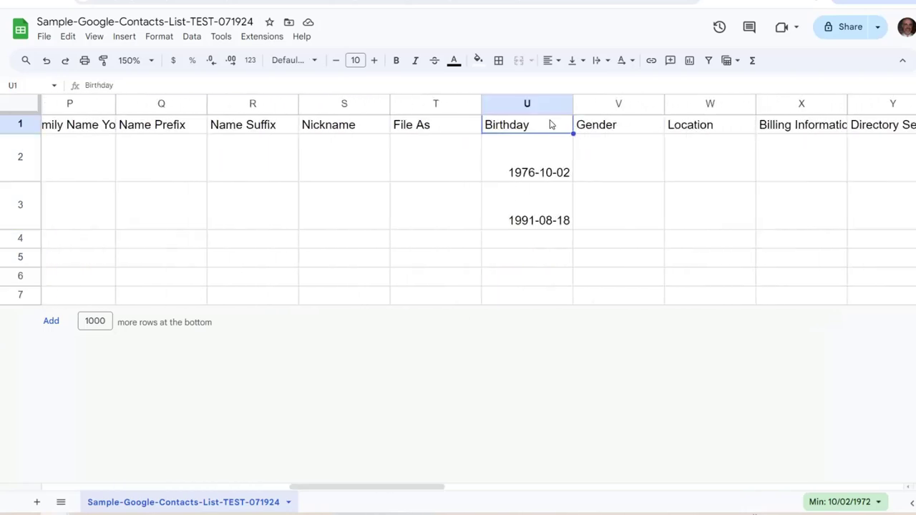
pyautogui.click(508, 97)
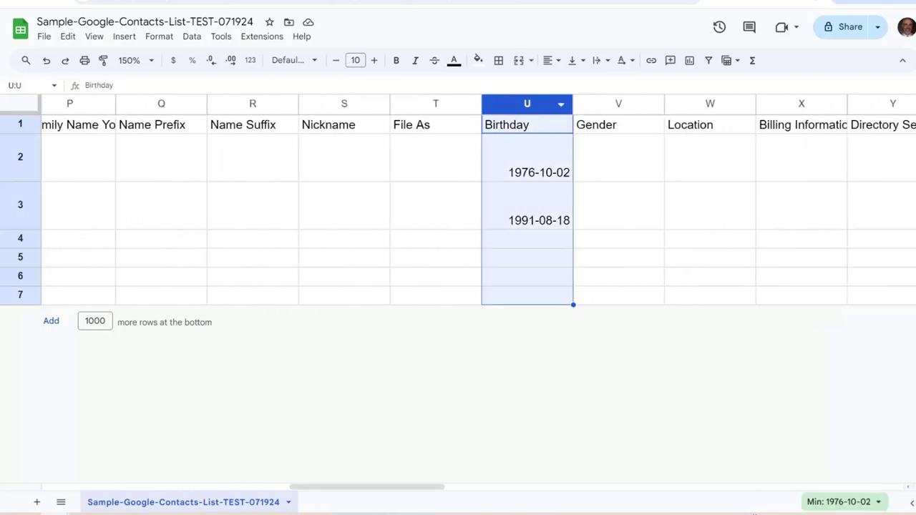
pyautogui.hscroll(-12, 458, 208)
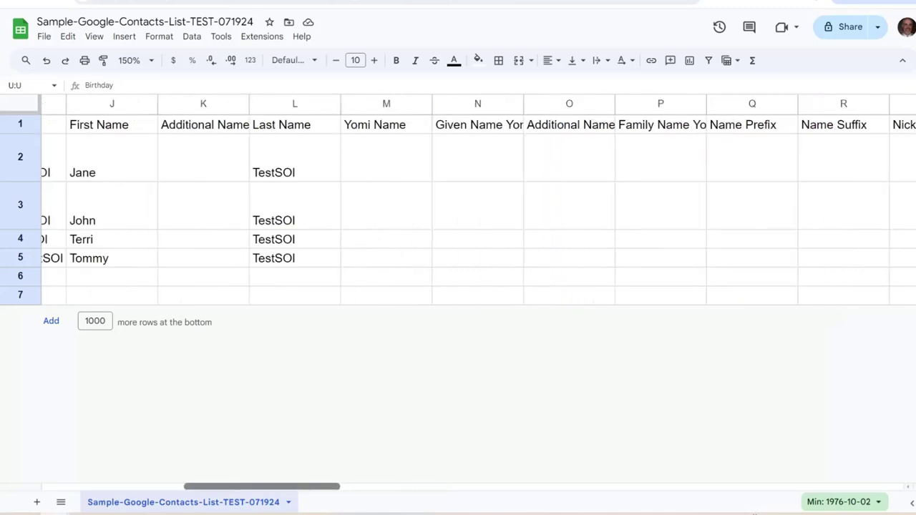
pyautogui.click(442, 130)
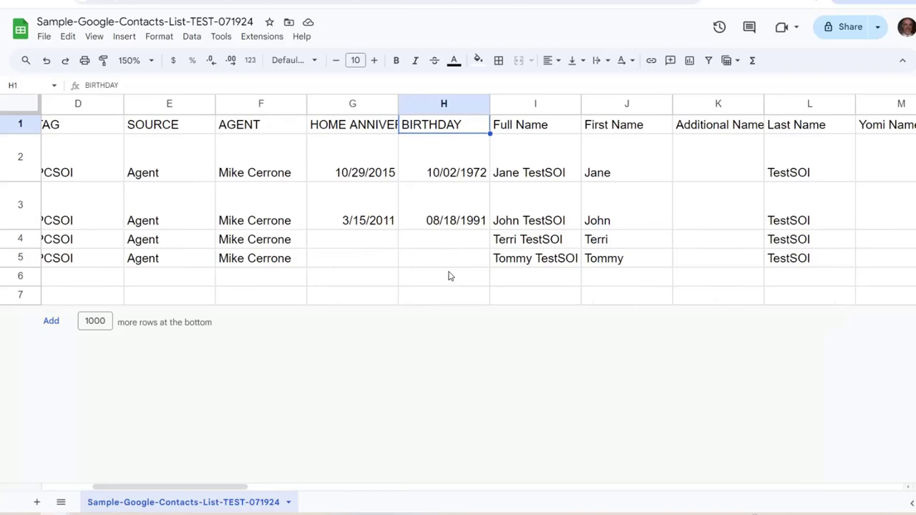
pyautogui.hscroll(10, 326, 131)
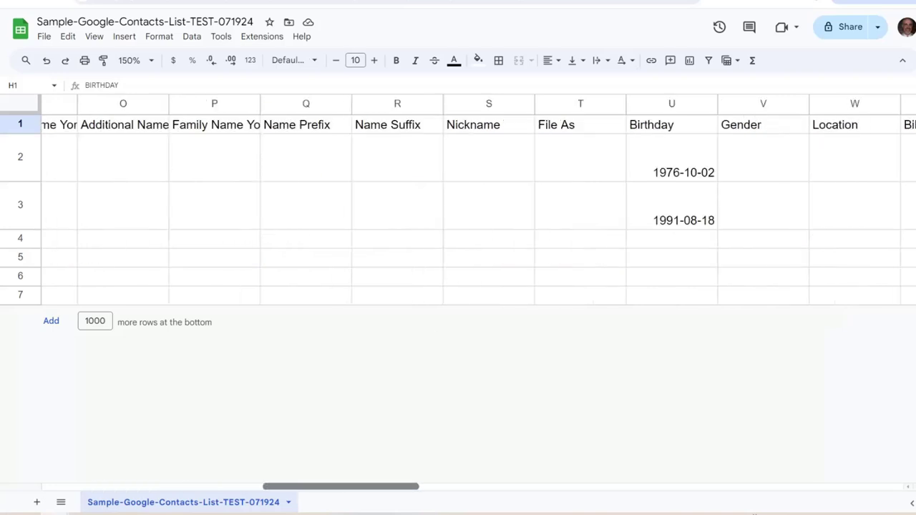
pyautogui.click(353, 126)
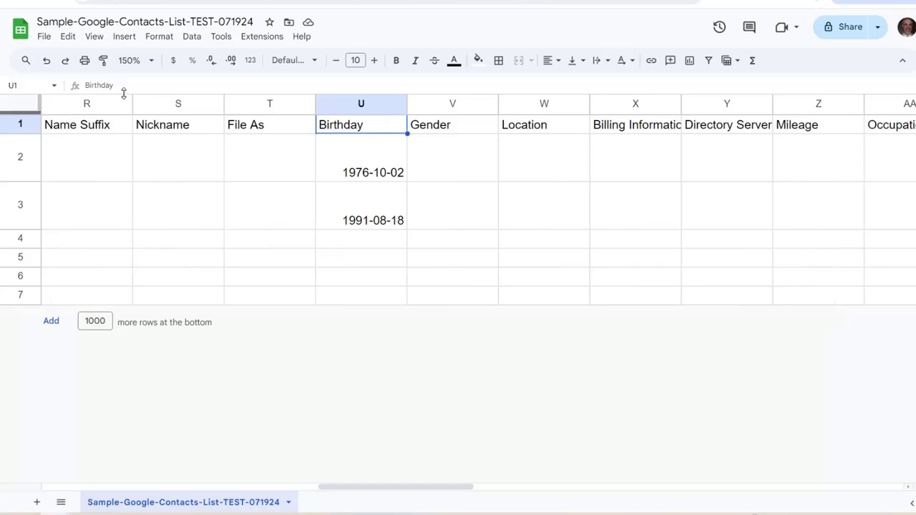
# Prefix the U1 header with 'x' so it reads xBirthday, then check it against column H
pyautogui.click(89, 86)
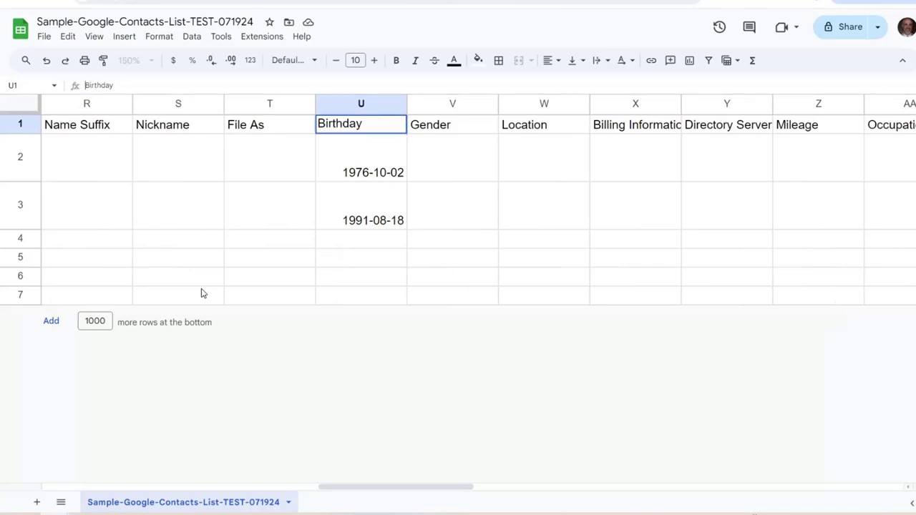
pyautogui.write('x')
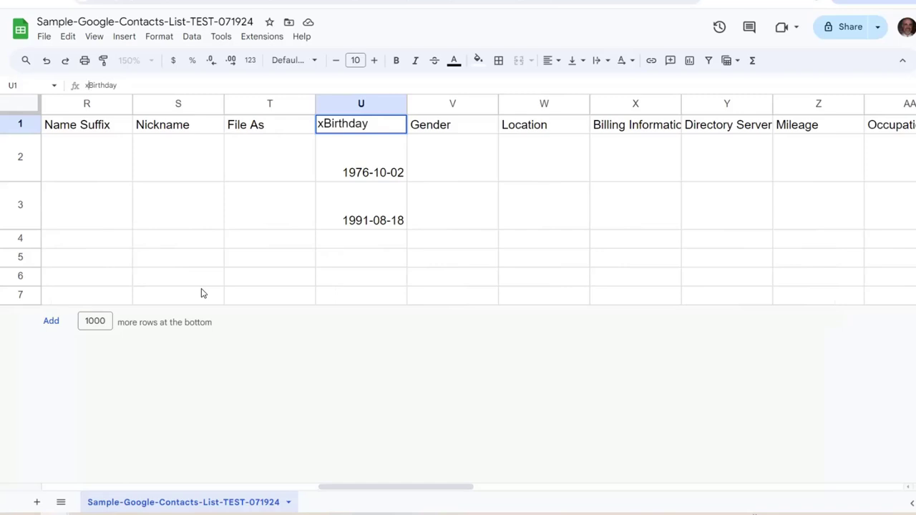
pyautogui.press('Return')
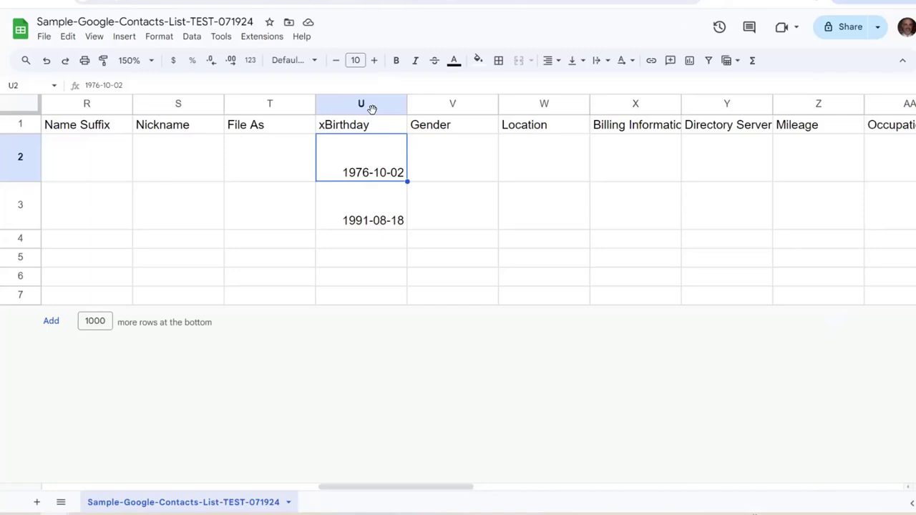
pyautogui.press('Up')
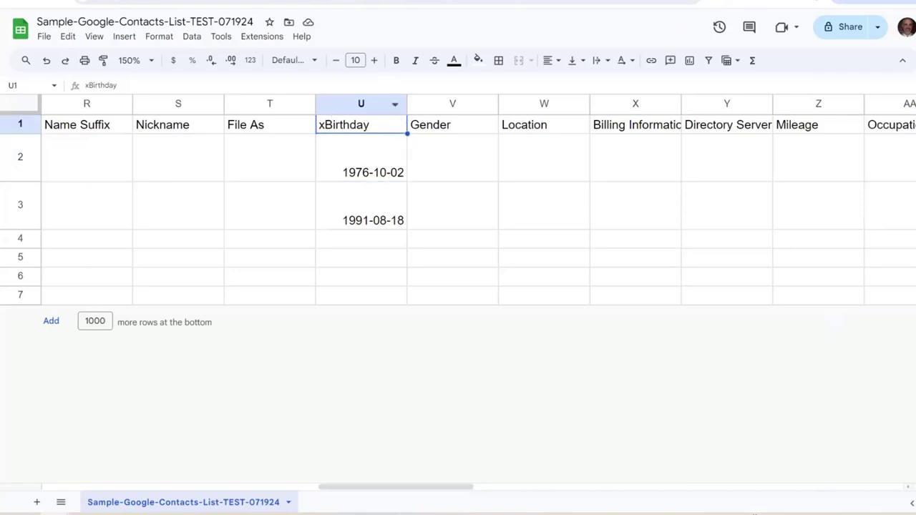
pyautogui.moveTo(396, 487); pyautogui.dragTo(190, 487)
pyautogui.click(303, 104)
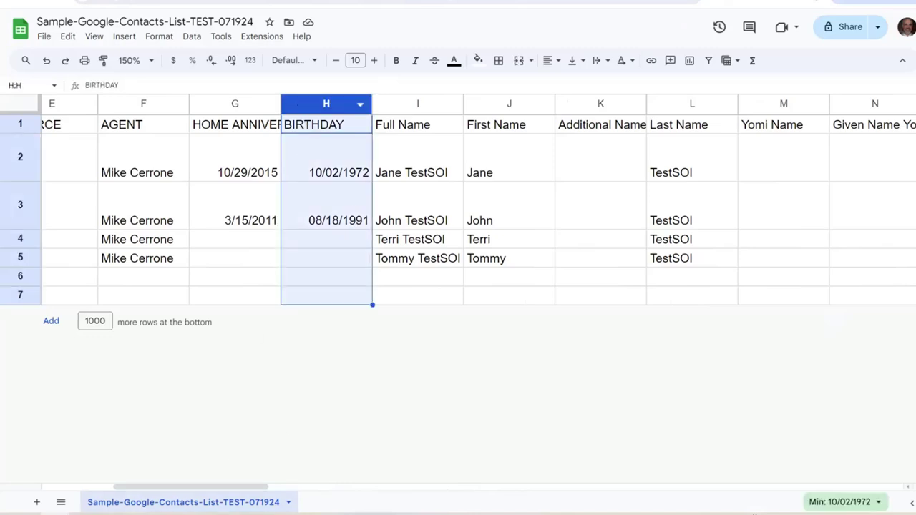
pyautogui.moveTo(190, 486); pyautogui.dragTo(402, 487)
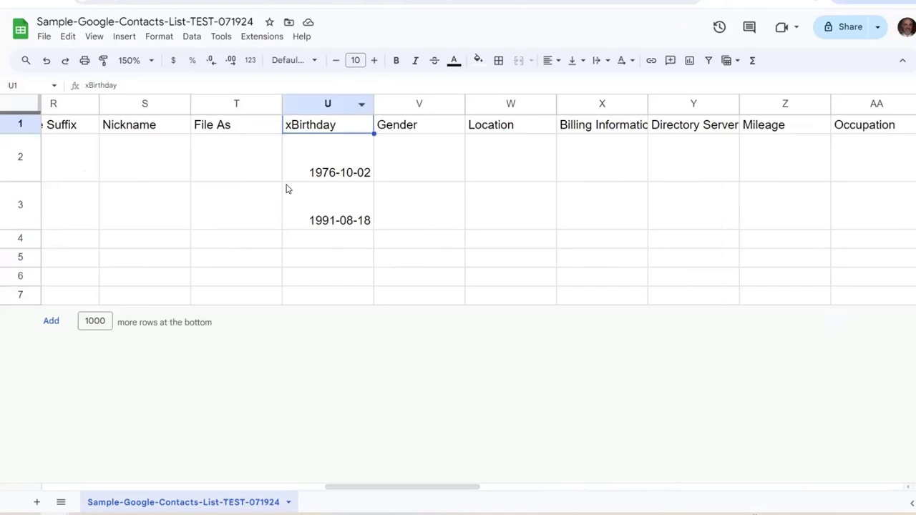
pyautogui.click(304, 133)
pyautogui.hscroll(-5, 458, 215)
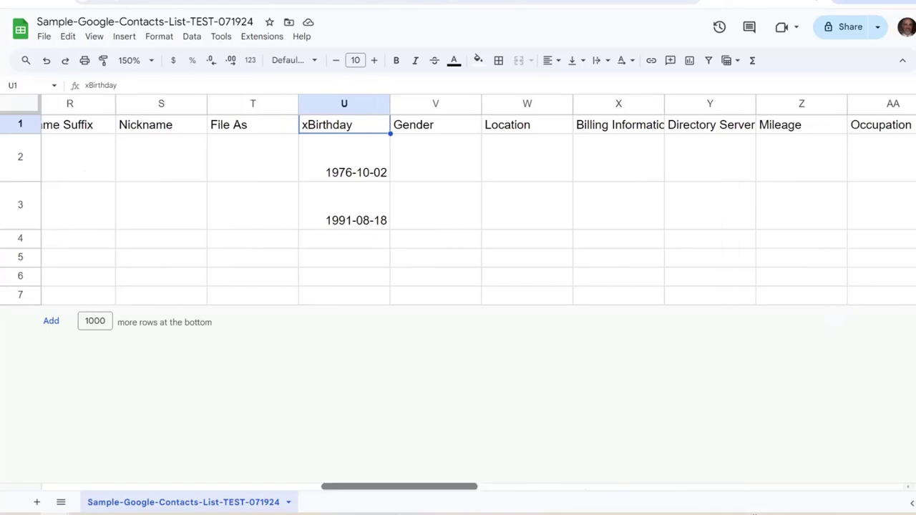
pyautogui.hscroll(2, 243, 254)
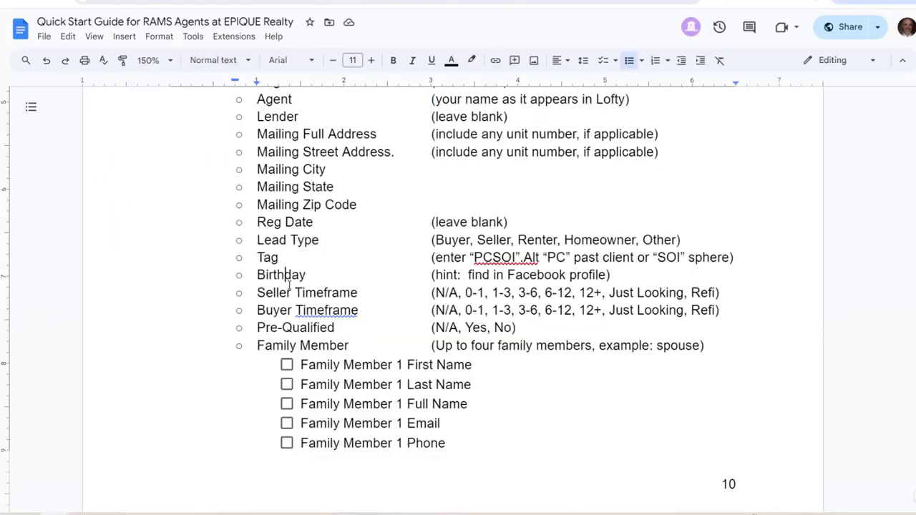
pyautogui.moveTo(259, 290); pyautogui.dragTo(369, 293)
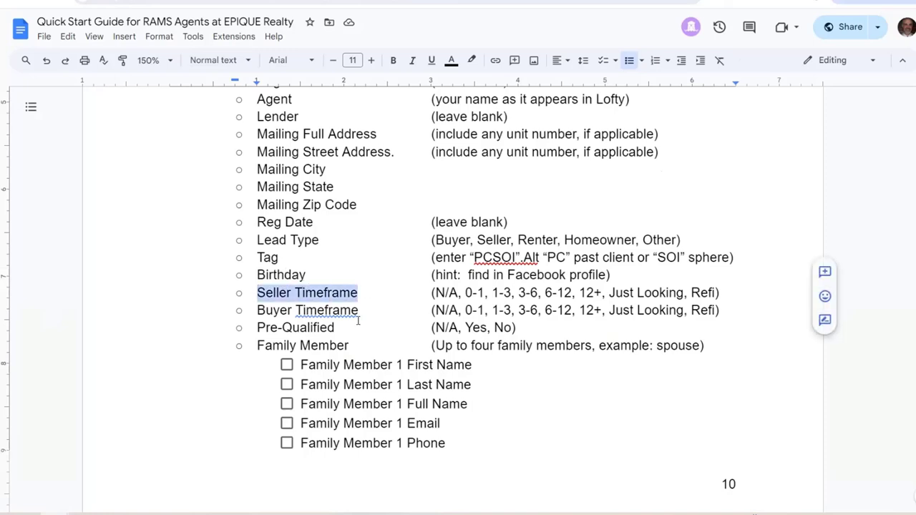
pyautogui.moveTo(361, 315); pyautogui.dragTo(252, 316)
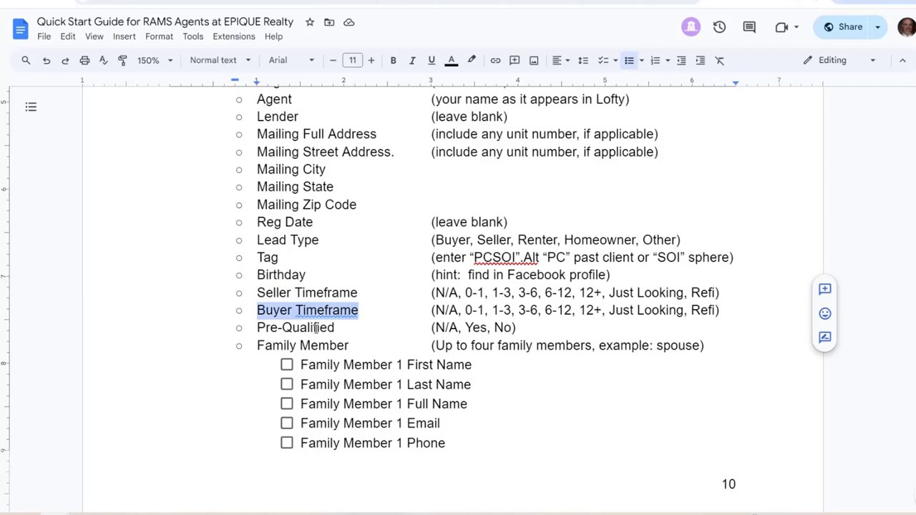
pyautogui.moveTo(351, 327); pyautogui.dragTo(236, 323)
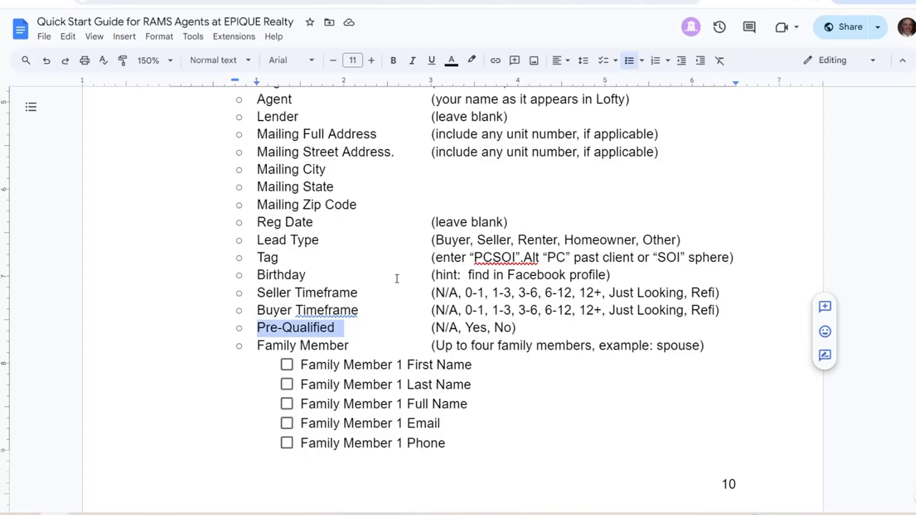
pyautogui.scroll(-5, 397, 278)
pyautogui.scroll(1, 389, 287)
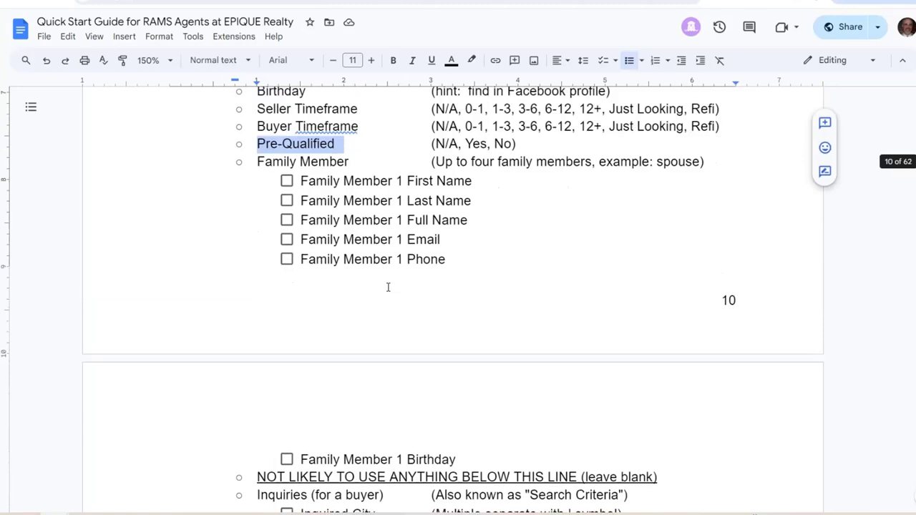
pyautogui.scroll(2, 388, 287)
pyautogui.scroll(-2, 365, 289)
pyautogui.scroll(4, 361, 286)
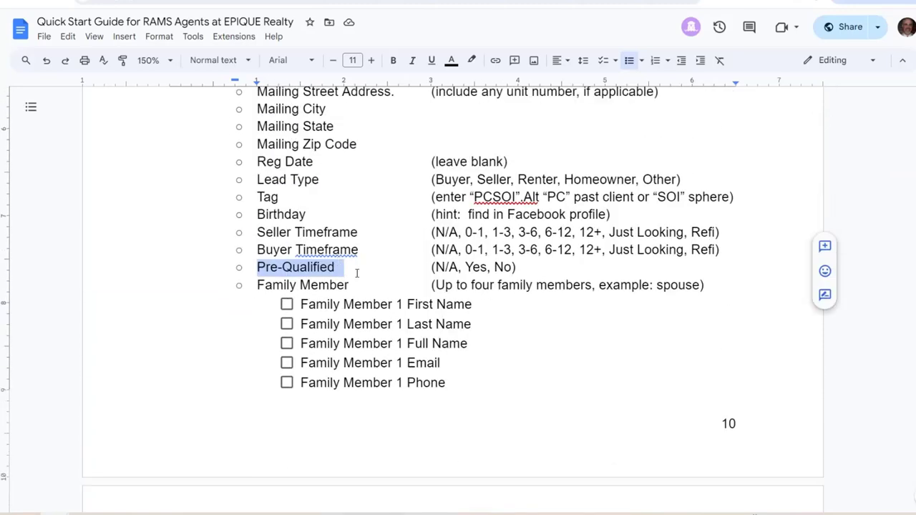
pyautogui.moveTo(350, 285); pyautogui.dragTo(256, 287)
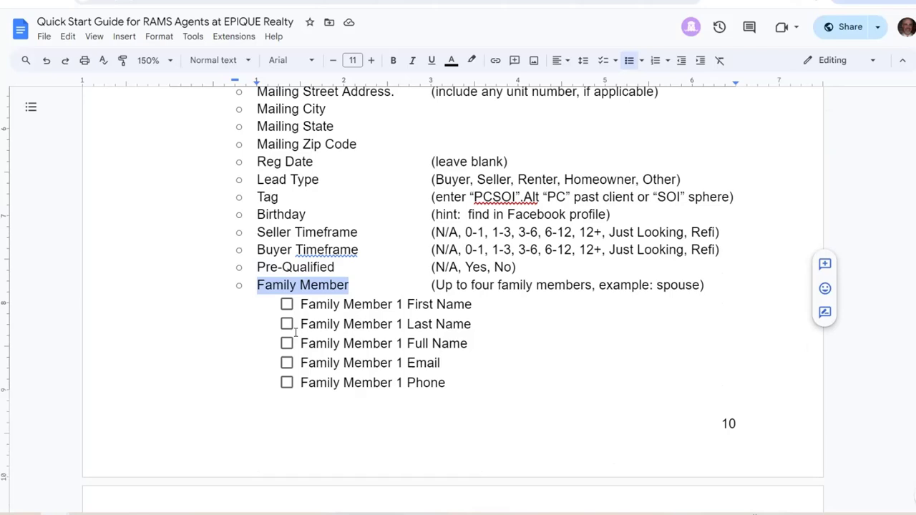
pyautogui.click(341, 305)
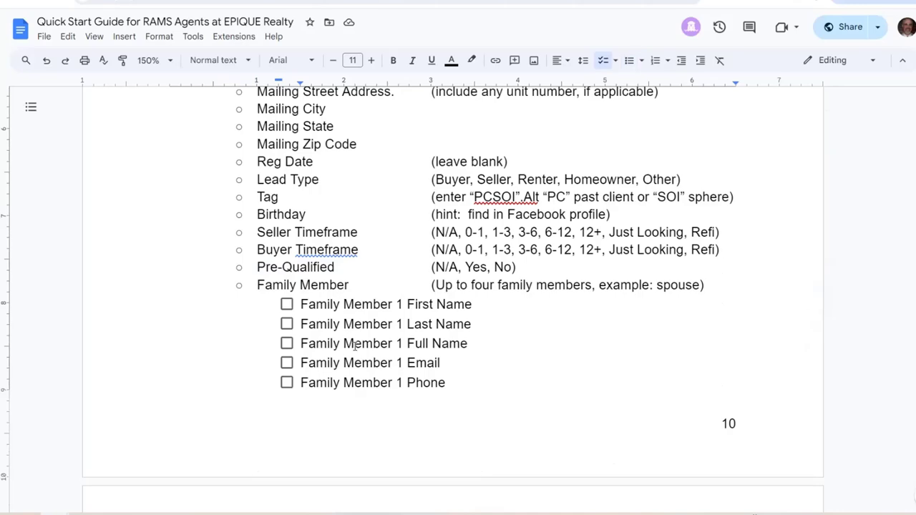
# Highlight the guide's Family Member entry and its note about up to four family members
pyautogui.scroll(3, 335, 286)
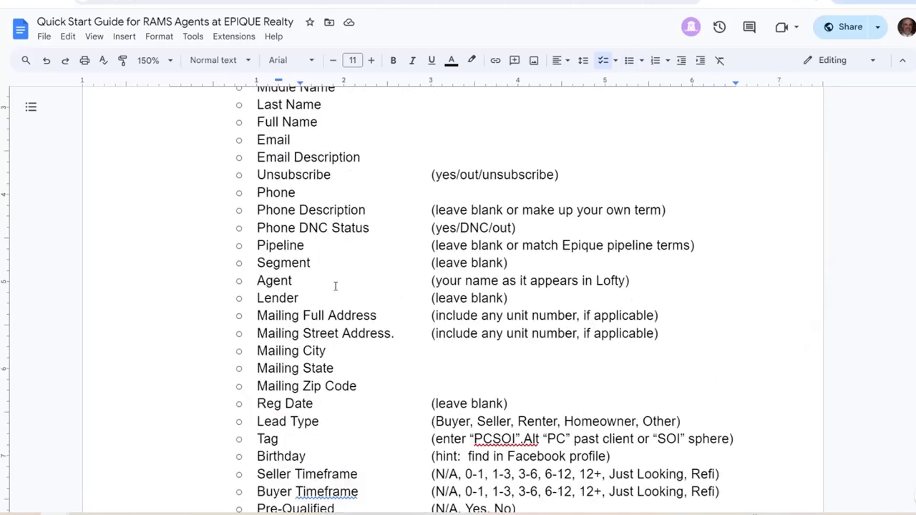
pyautogui.scroll(3, 335, 287)
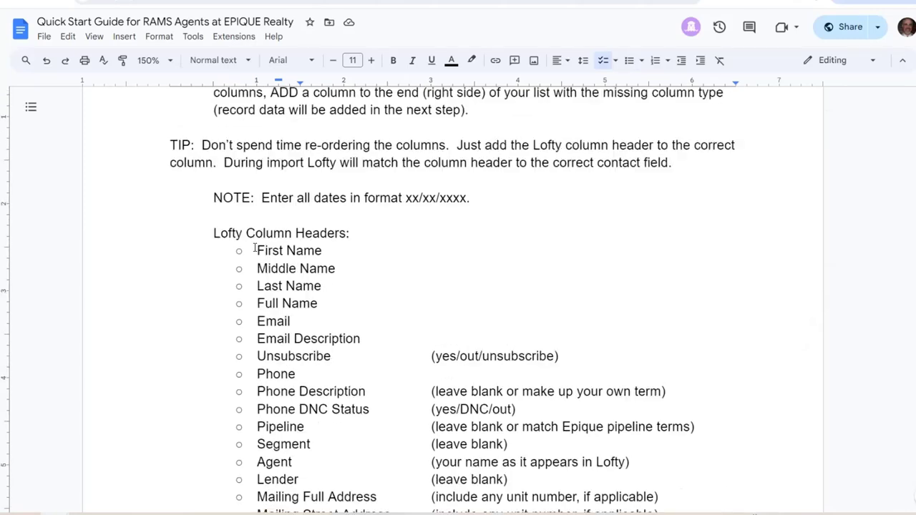
pyautogui.moveTo(254, 249); pyautogui.dragTo(322, 287)
pyautogui.scroll(-1, 322, 287)
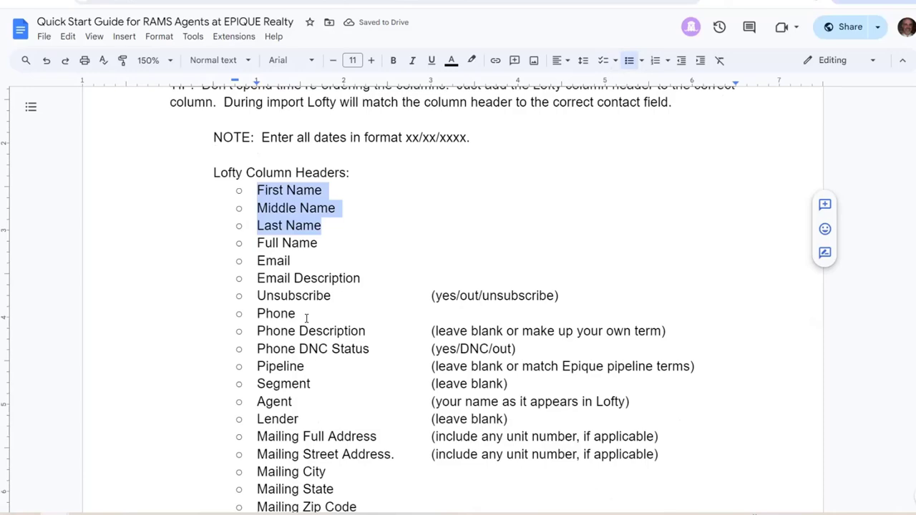
pyautogui.scroll(-8, 307, 317)
pyautogui.click(319, 225)
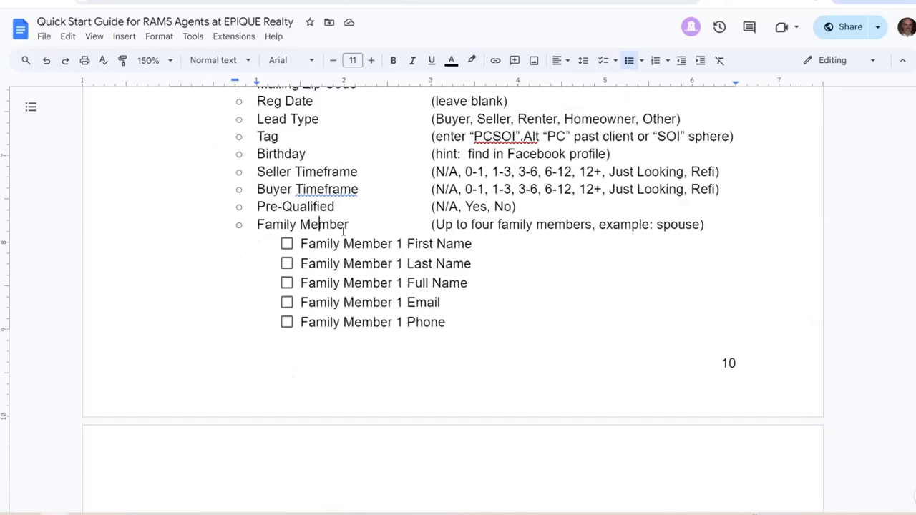
pyautogui.moveTo(350, 224); pyautogui.dragTo(254, 224)
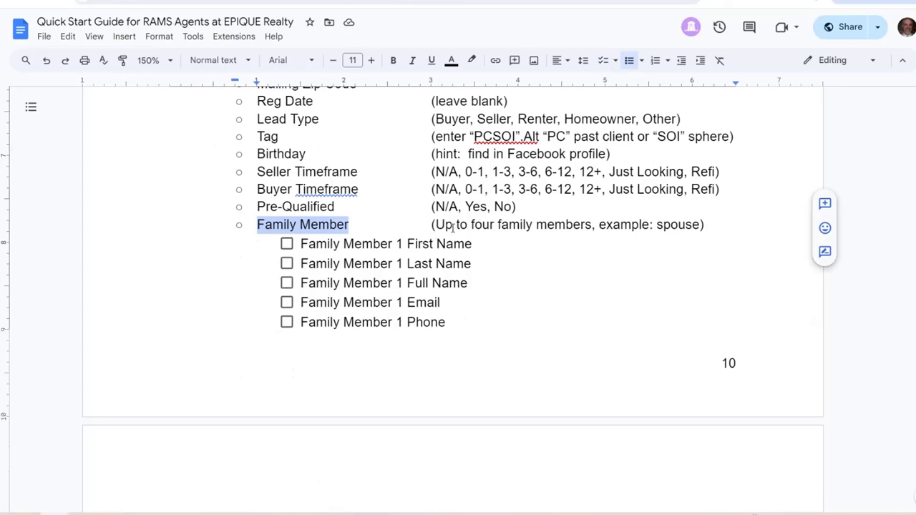
pyautogui.moveTo(474, 224); pyautogui.dragTo(523, 224)
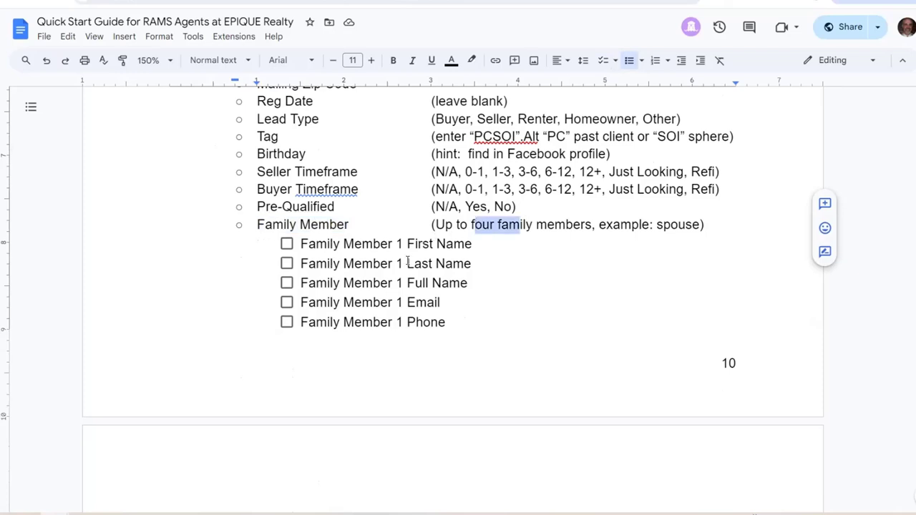
pyautogui.click(344, 244)
# Go over the Family Member 1 First Name, Last Name, Full Name, Email and Phone lines
pyautogui.moveTo(301, 244); pyautogui.dragTo(471, 243)
pyautogui.tripleClick(381, 265)
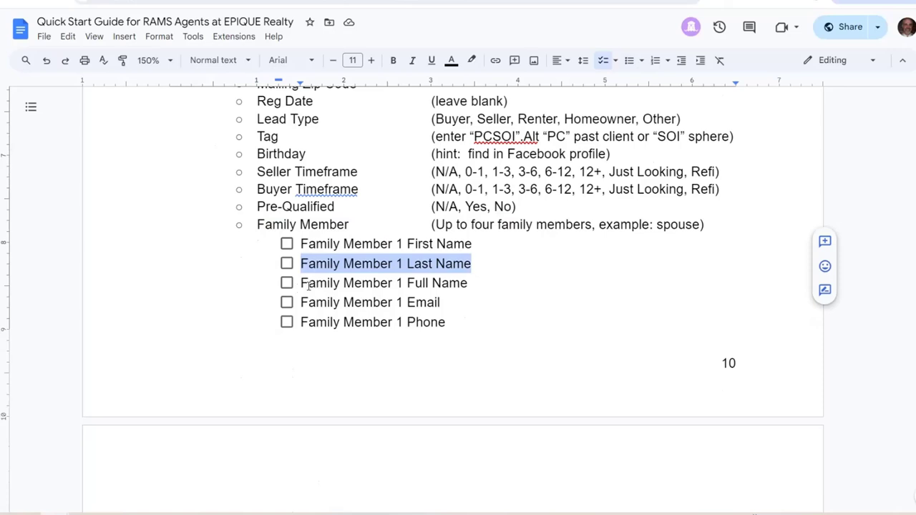
pyautogui.moveTo(303, 283); pyautogui.dragTo(461, 279)
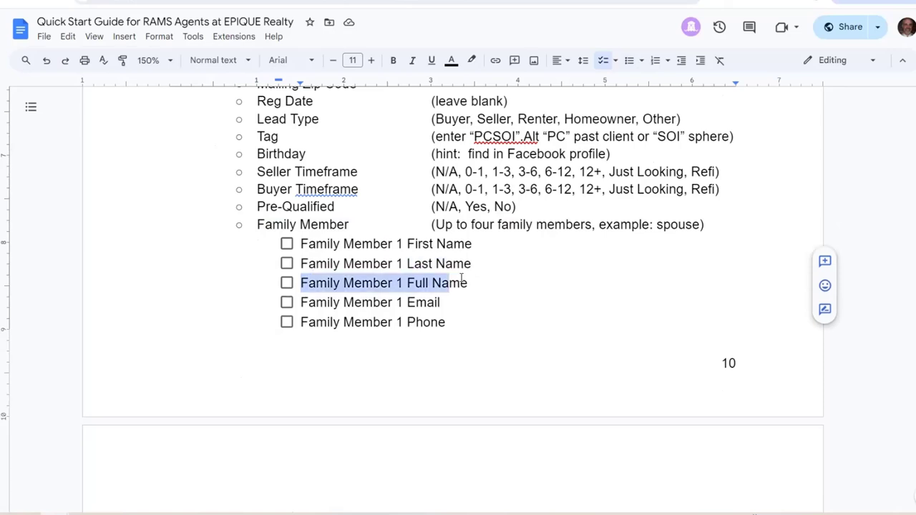
pyautogui.click(333, 316)
pyautogui.moveTo(308, 303); pyautogui.dragTo(444, 300)
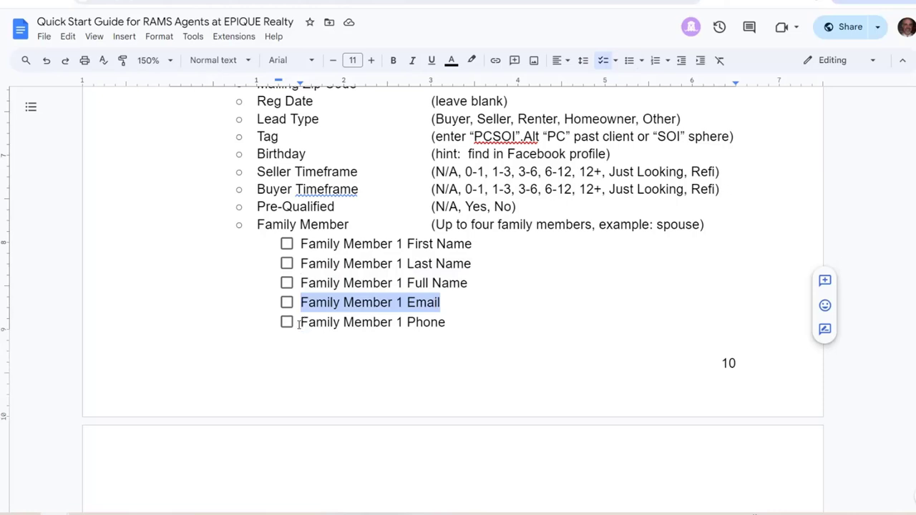
pyautogui.moveTo(312, 324); pyautogui.dragTo(447, 324)
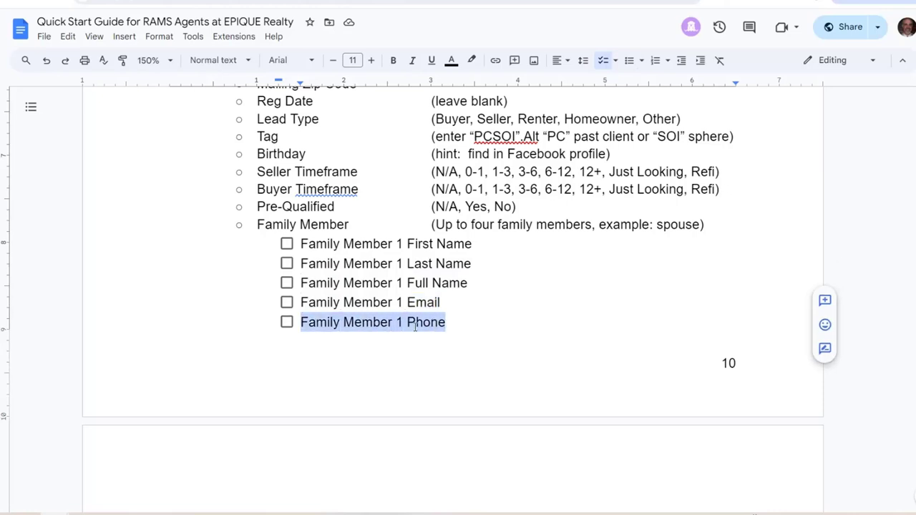
pyautogui.click(345, 244)
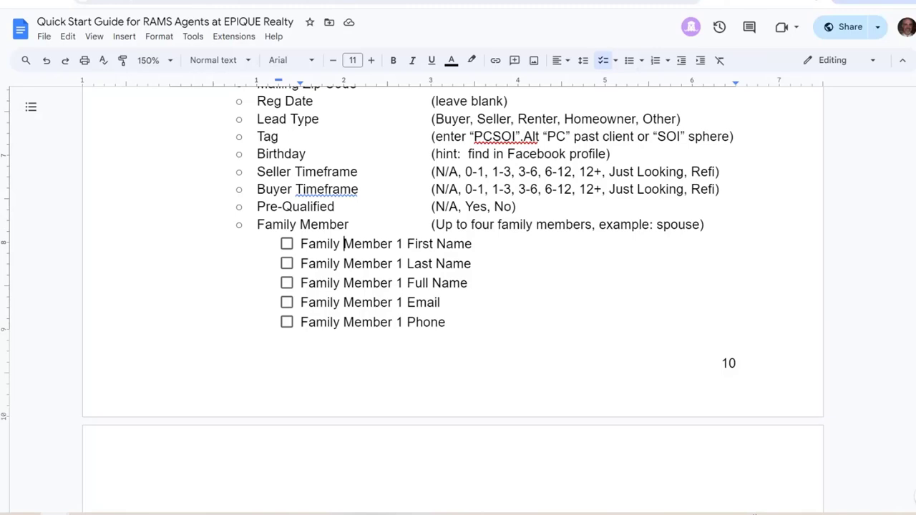
pyautogui.click(236, 2)
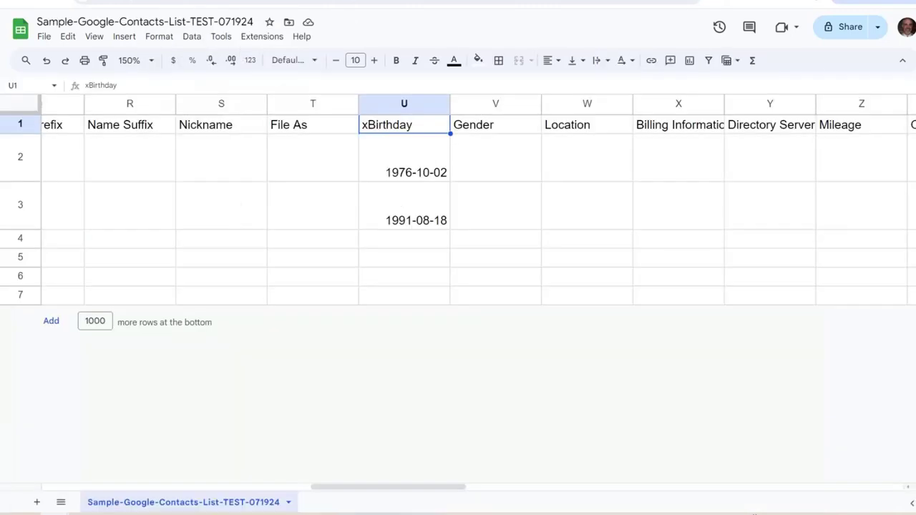
# Scroll right to the Relation 1 columns and check both contacts' type and value cells
pyautogui.hscroll(-10, 458, 207)
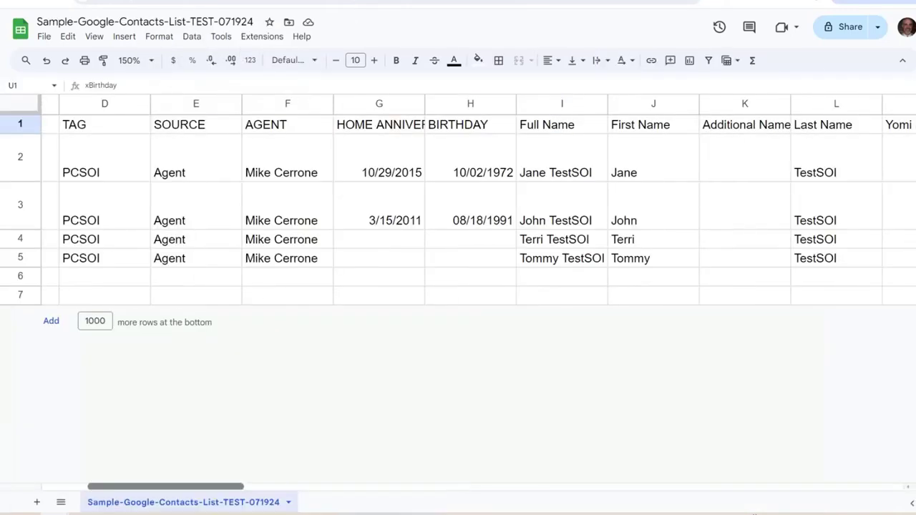
pyautogui.hscroll(-3, 458, 208)
pyautogui.hscroll(3, 458, 208)
pyautogui.hscroll(15, 458, 207)
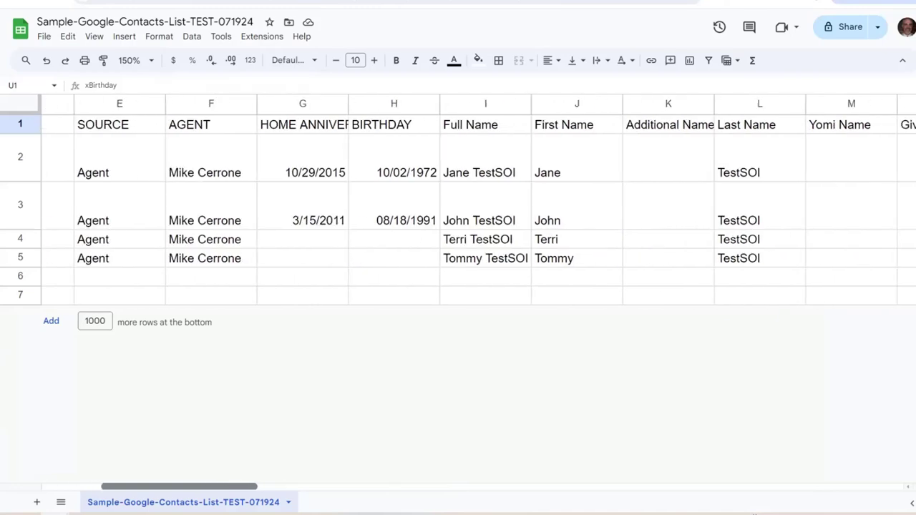
pyautogui.hscroll(15, 458, 207)
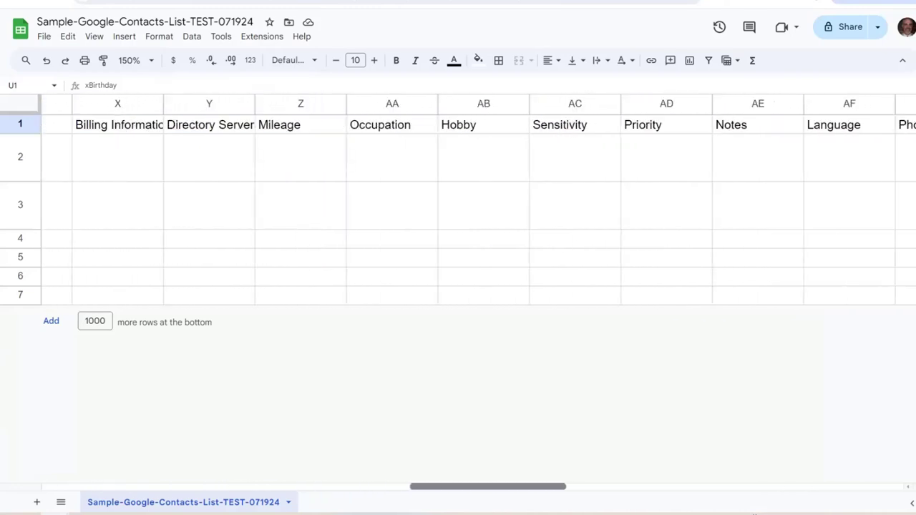
pyautogui.hscroll(10, 458, 207)
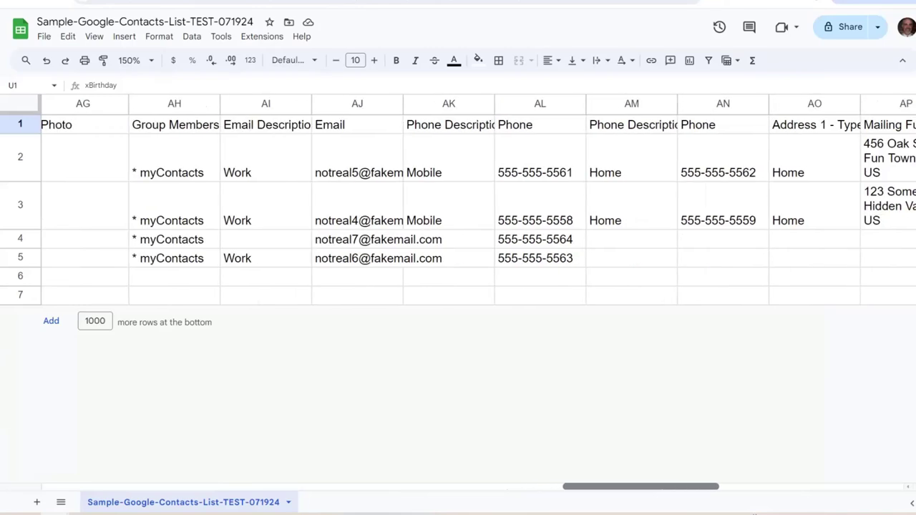
pyautogui.hscroll(10, 741, 356)
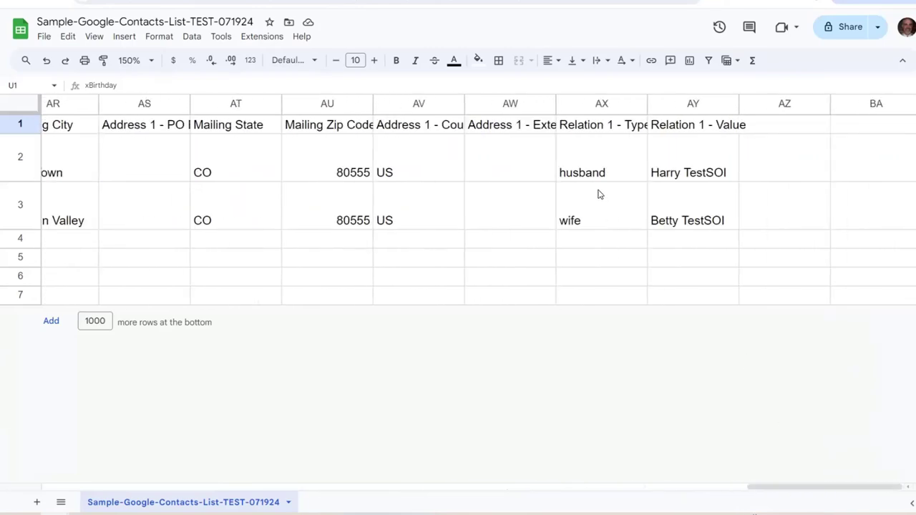
pyautogui.click(610, 161)
pyautogui.click(604, 215)
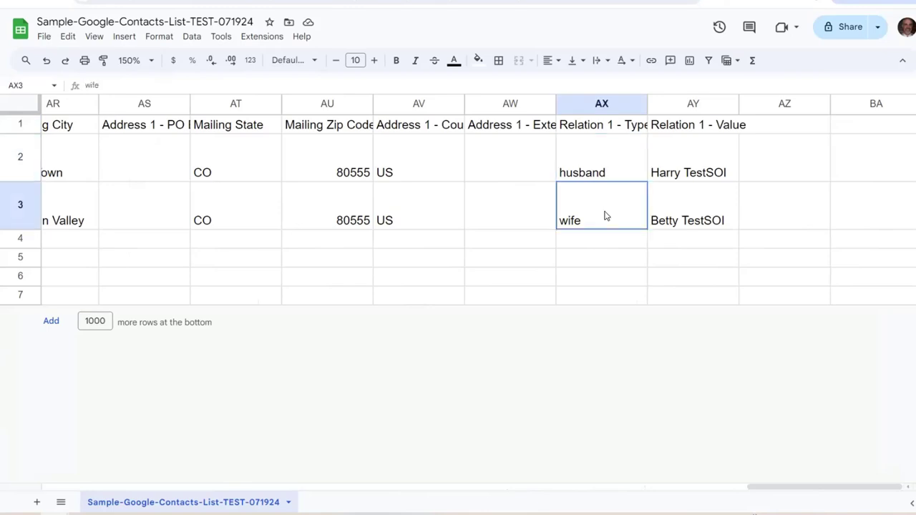
pyautogui.click(688, 166)
pyautogui.click(693, 217)
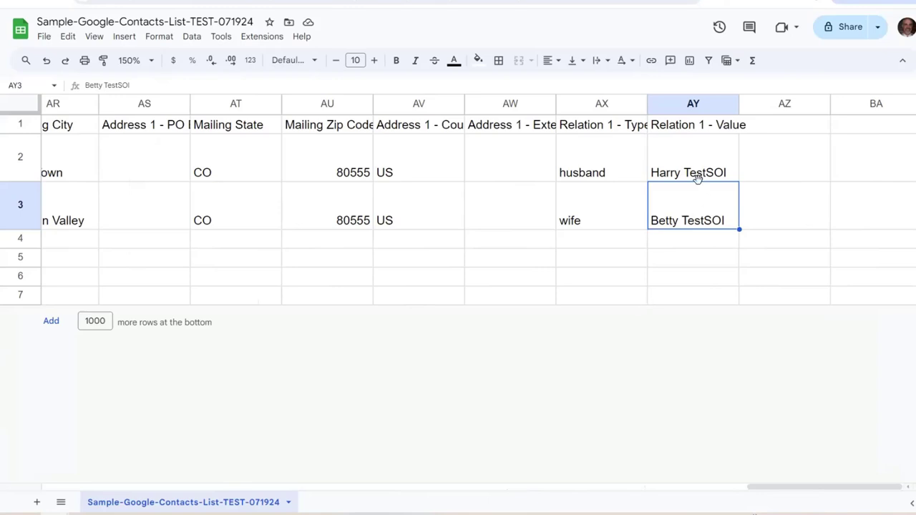
# Step between the Relation 1 - Type and Relation 1 - Value header cells
pyautogui.click(599, 125)
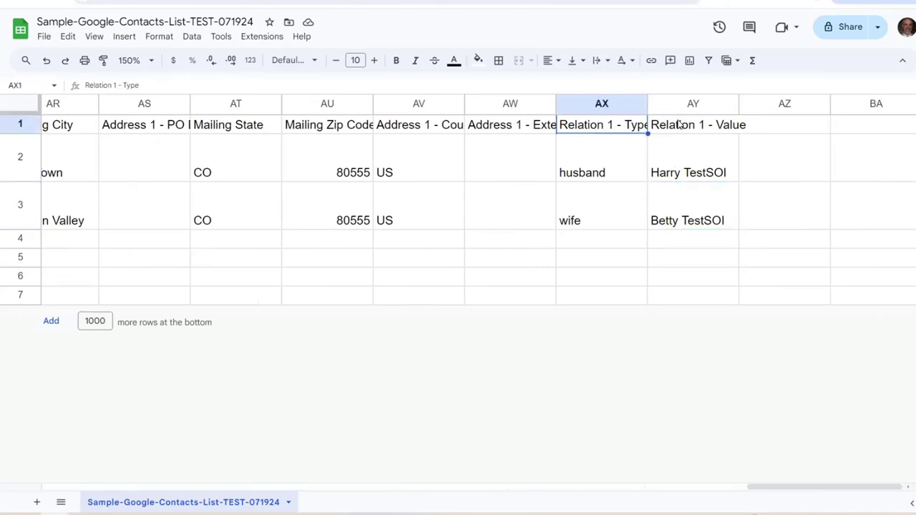
pyautogui.press('Right')
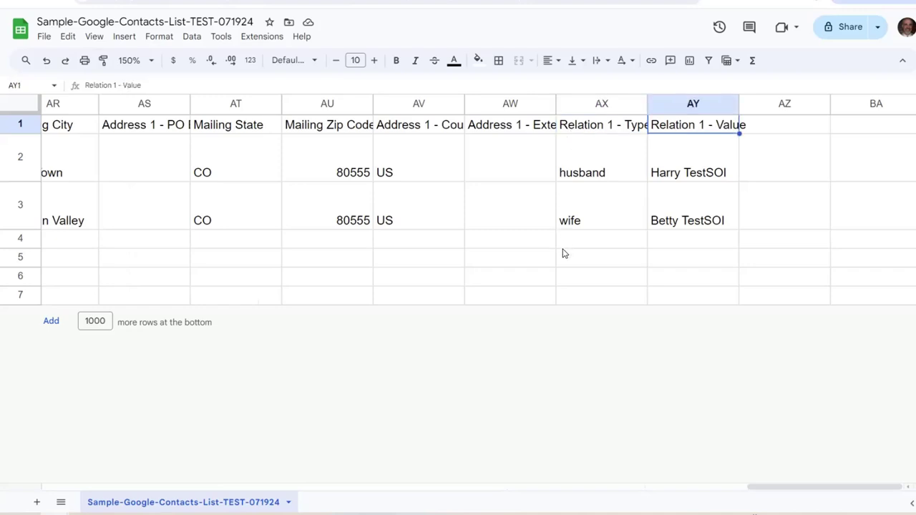
pyautogui.press('Left')
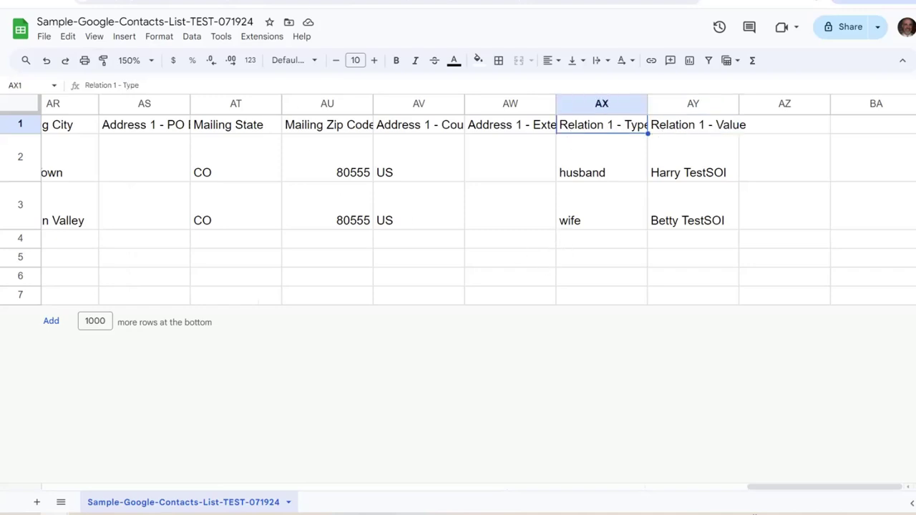
pyautogui.hotkey('ctrl', 'Tab')
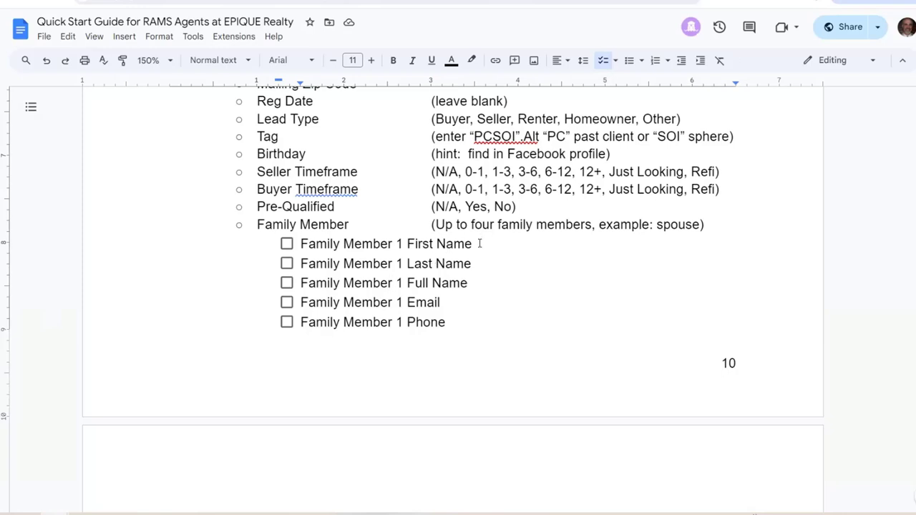
# Copy 'Family Member 1 Full Name' from the guide and paste it over the Relation 1 - Value header in AY1
pyautogui.click(473, 263)
pyautogui.moveTo(468, 285); pyautogui.dragTo(295, 290)
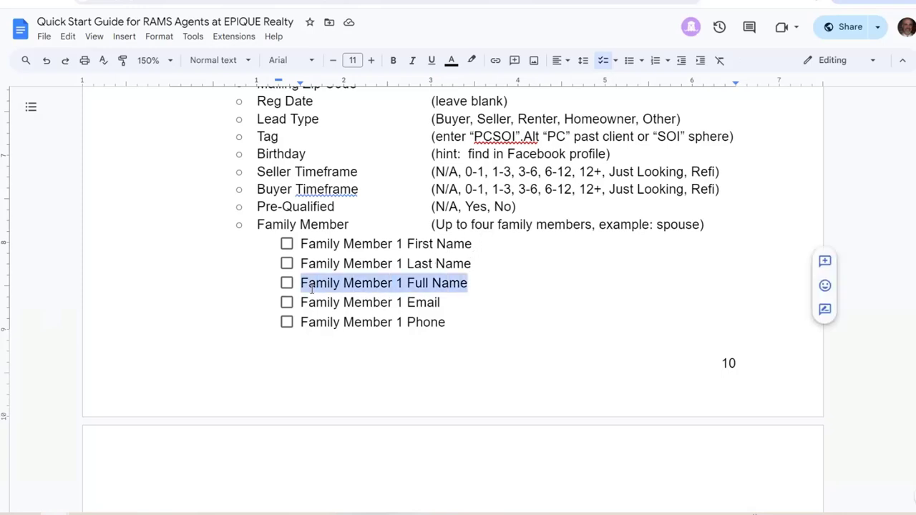
pyautogui.rightClick(334, 286)
pyautogui.click(380, 227)
pyautogui.click(323, 9)
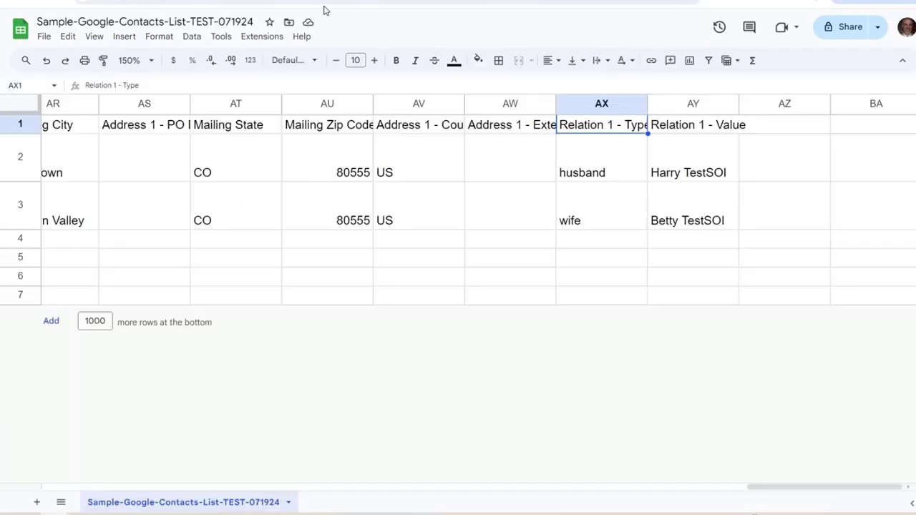
pyautogui.click(674, 129)
pyautogui.moveTo(148, 89); pyautogui.dragTo(81, 91)
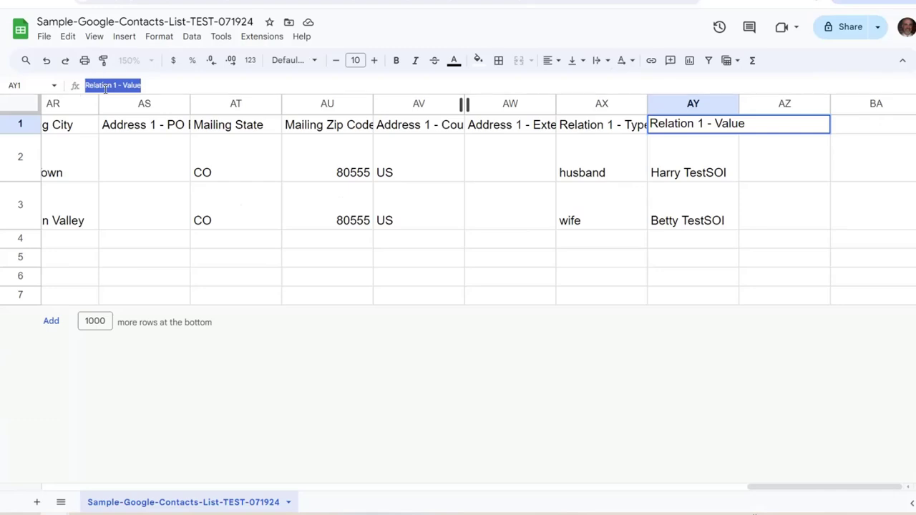
pyautogui.rightClick(105, 87)
pyautogui.click(162, 179)
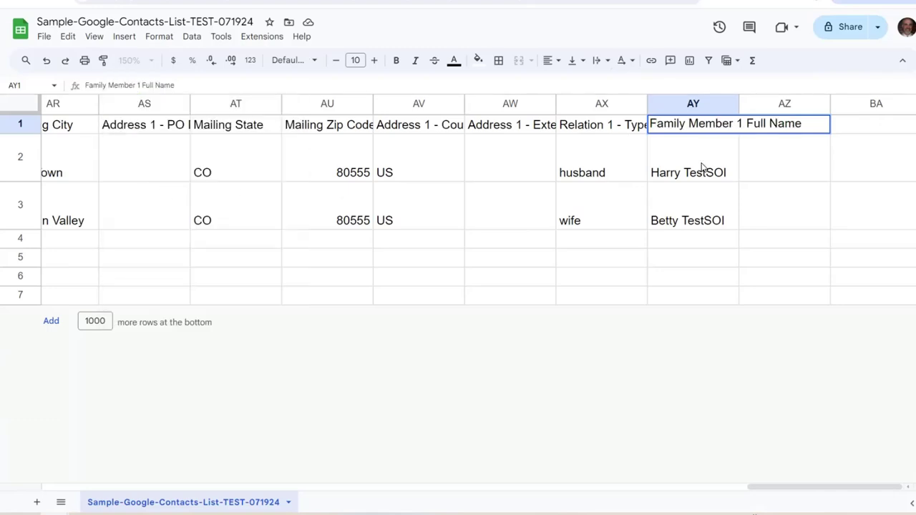
pyautogui.click(702, 169)
# Recheck the Full Name and Last Name lines in the guide before returning to the spreadsheet
pyautogui.hotkey('alt', 'Tab')
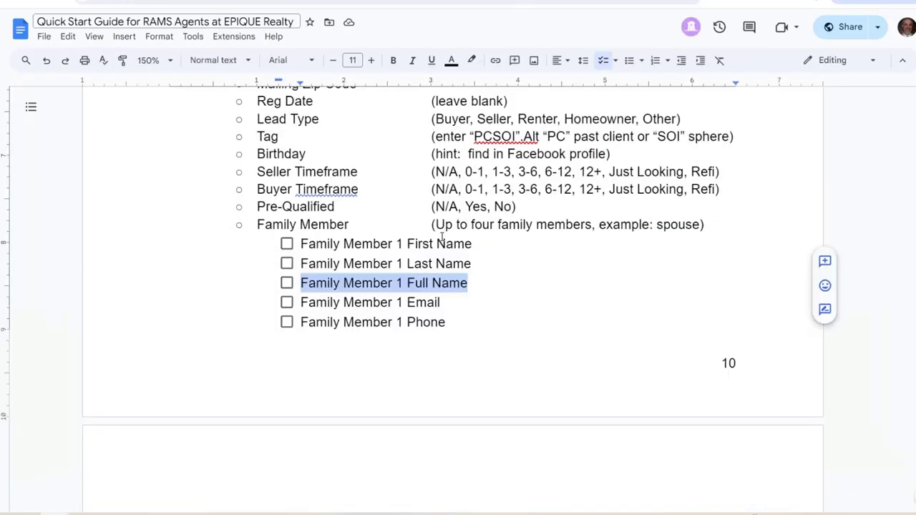
pyautogui.click(417, 301)
pyautogui.moveTo(468, 283); pyautogui.dragTo(297, 283)
pyautogui.click(354, 247)
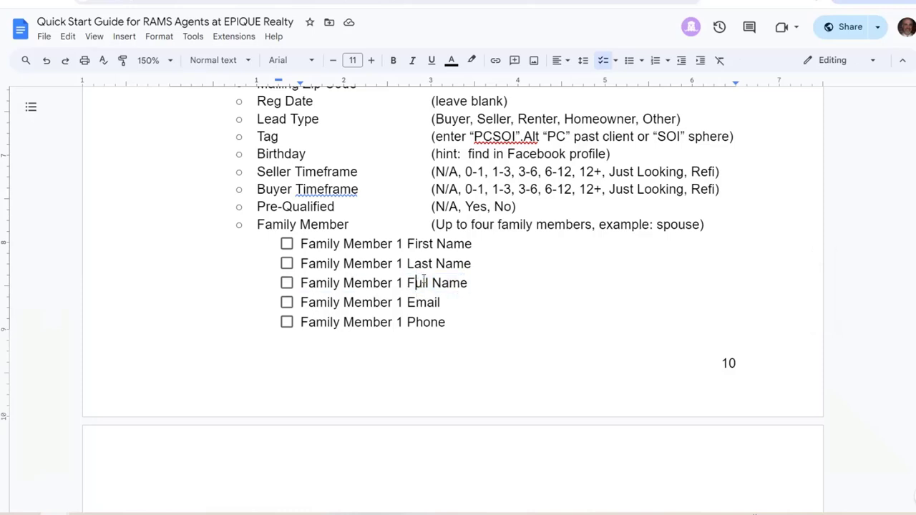
pyautogui.click(456, 263)
pyautogui.click(430, 282)
pyautogui.click(236, 2)
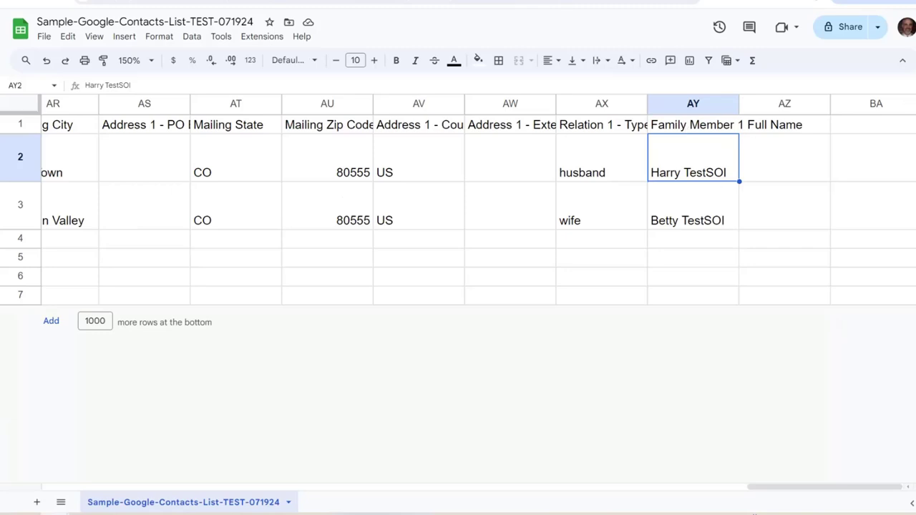
pyautogui.hotkey('ctrl', 'Tab')
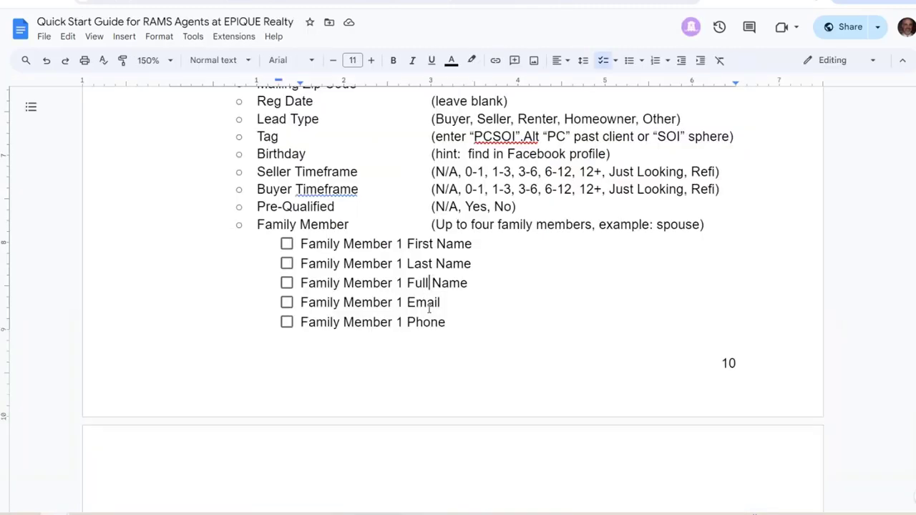
pyautogui.click(429, 282)
pyautogui.moveTo(447, 302); pyautogui.dragTo(268, 321)
pyautogui.click(453, 322)
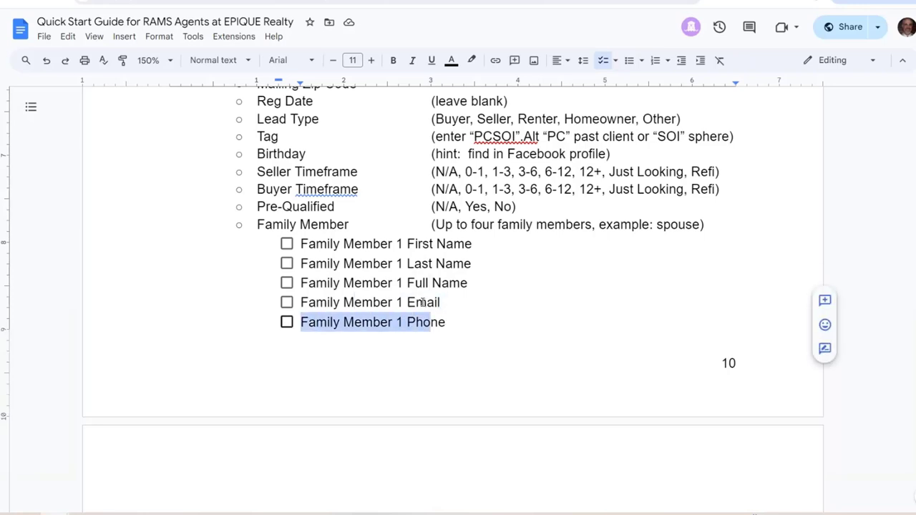
pyautogui.scroll(-1, 422, 302)
pyautogui.scroll(-2, 418, 300)
pyautogui.click(458, 341)
pyautogui.moveTo(458, 340); pyautogui.dragTo(291, 341)
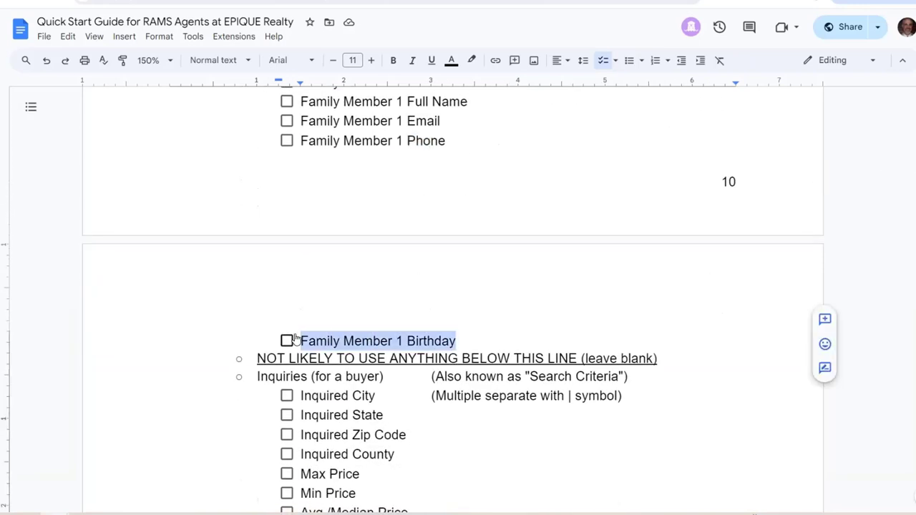
pyautogui.scroll(1, 458, 285)
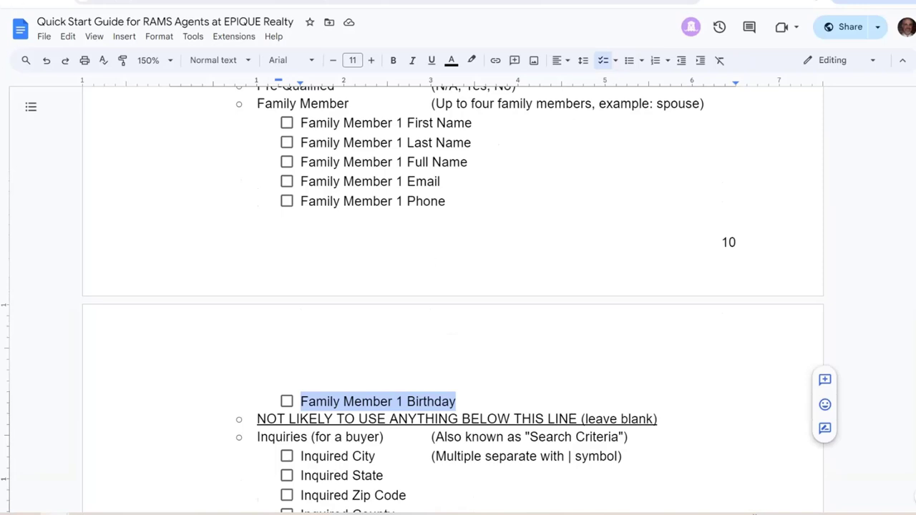
pyautogui.hotkey('ctrl', 'Tab')
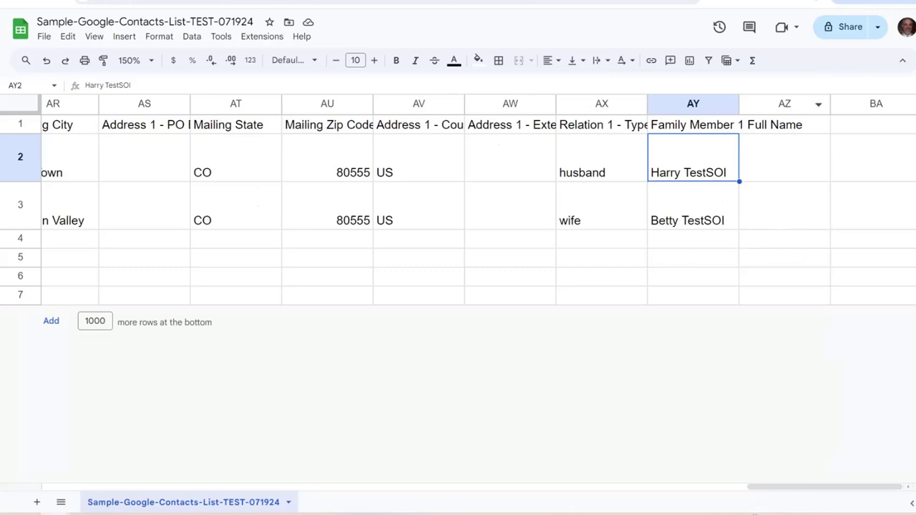
# Copy 'Family Member 1 Birthday' from the guide and paste it as plain text into header AZ1
pyautogui.hotkey('ctrl', 'shift', 'Tab')
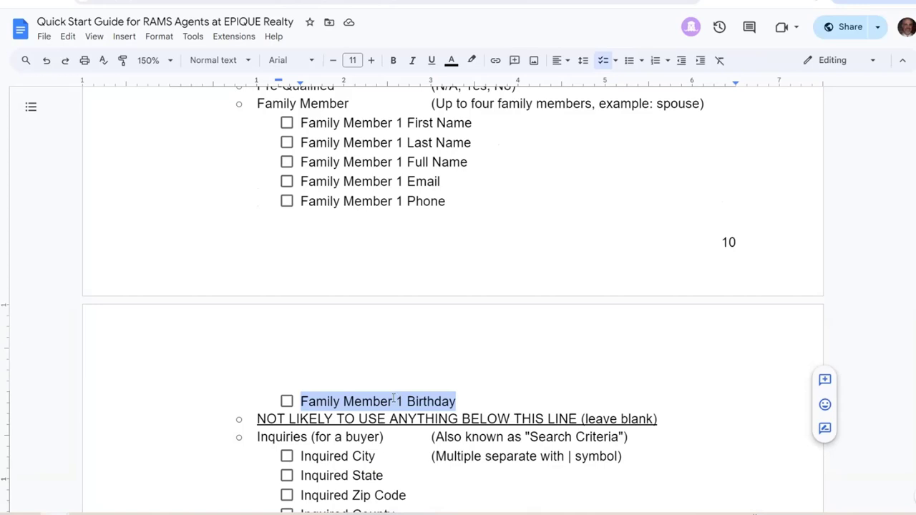
pyautogui.rightClick(393, 401)
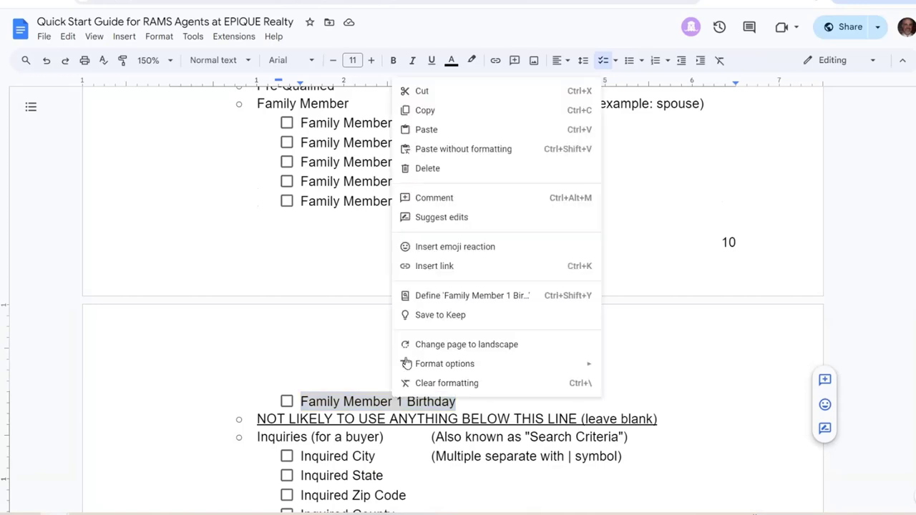
pyautogui.click(453, 109)
pyautogui.hotkey('ctrl', 'Tab')
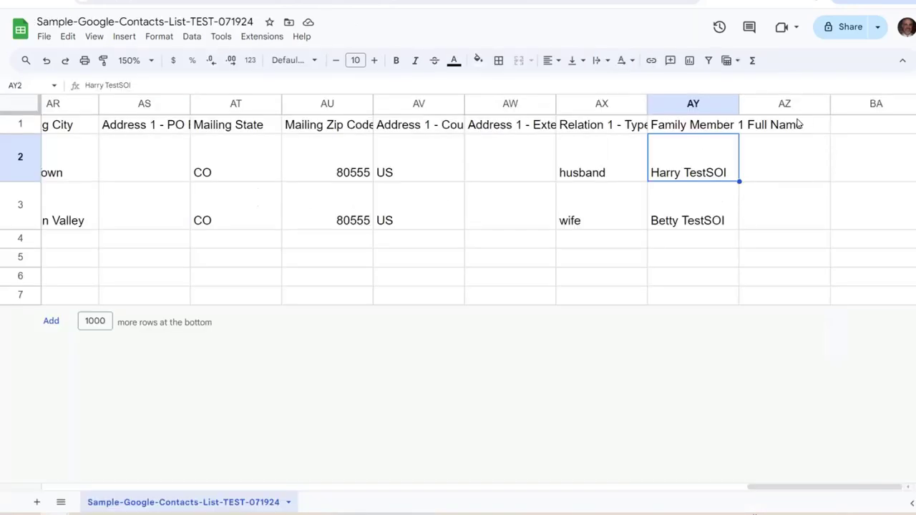
pyautogui.click(773, 127)
pyautogui.click(112, 86)
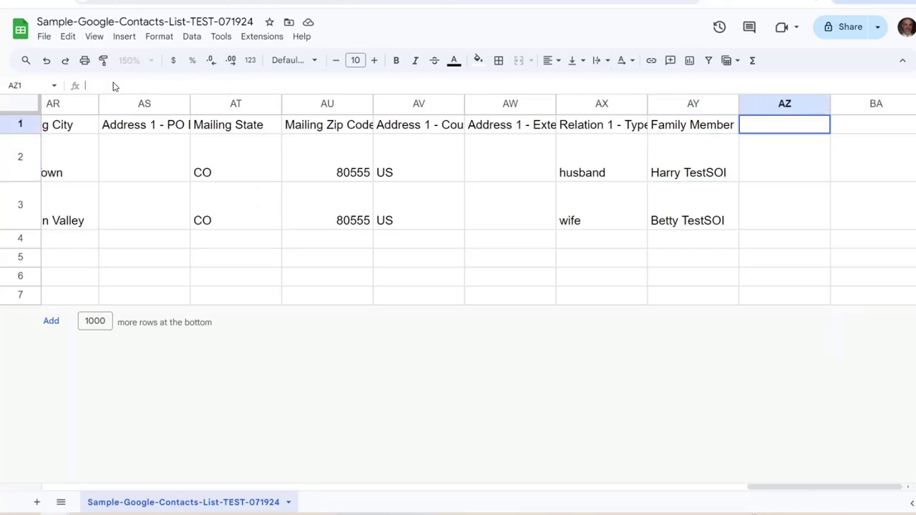
pyautogui.rightClick(112, 86)
pyautogui.click(181, 239)
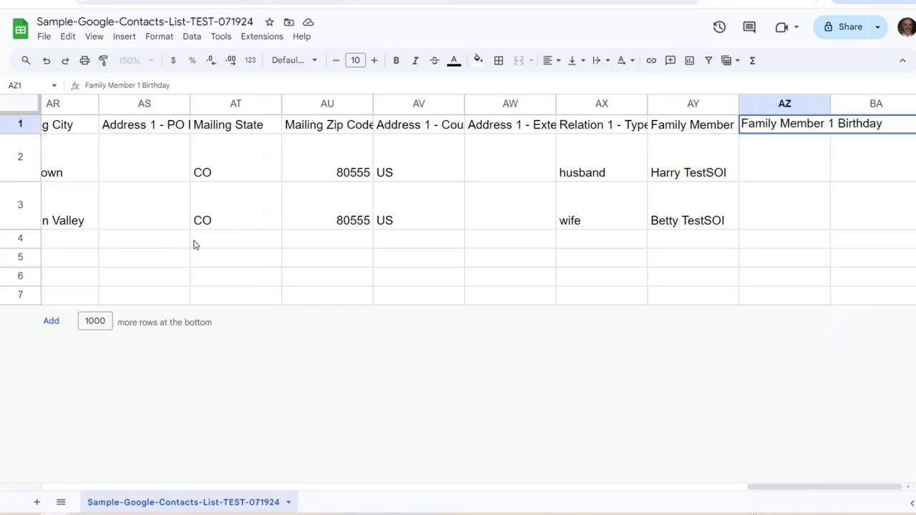
pyautogui.press('Return')
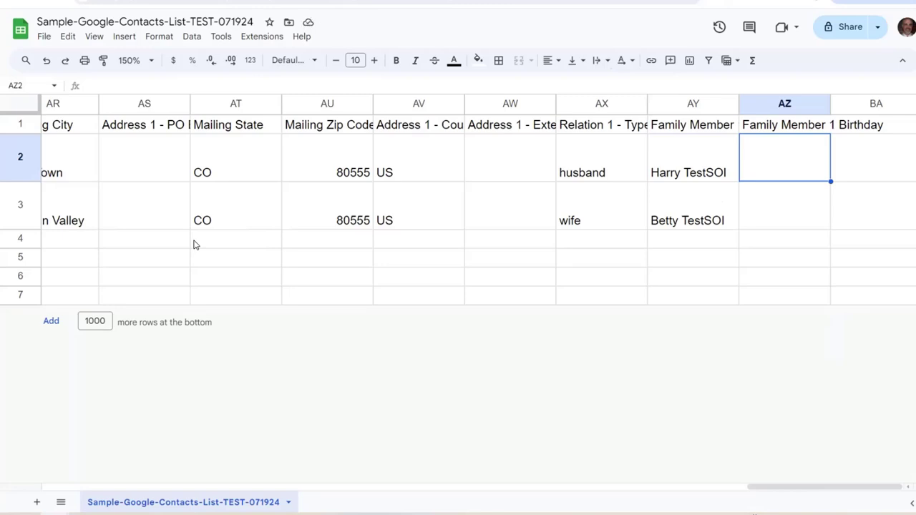
pyautogui.write('09')
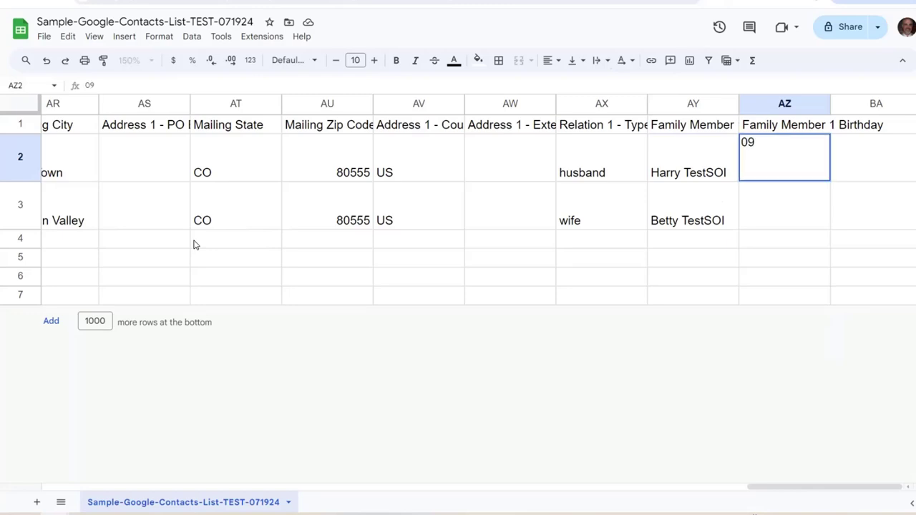
pyautogui.write('-24-1982')
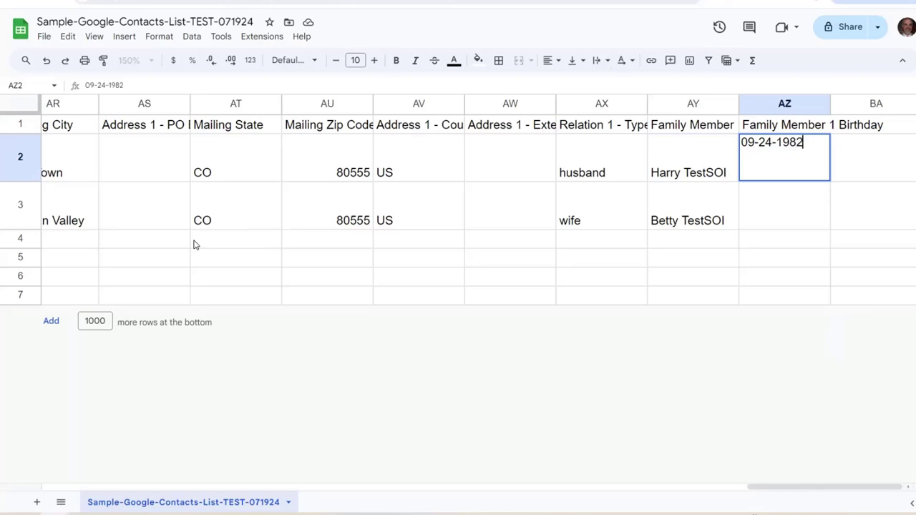
pyautogui.press('Return')
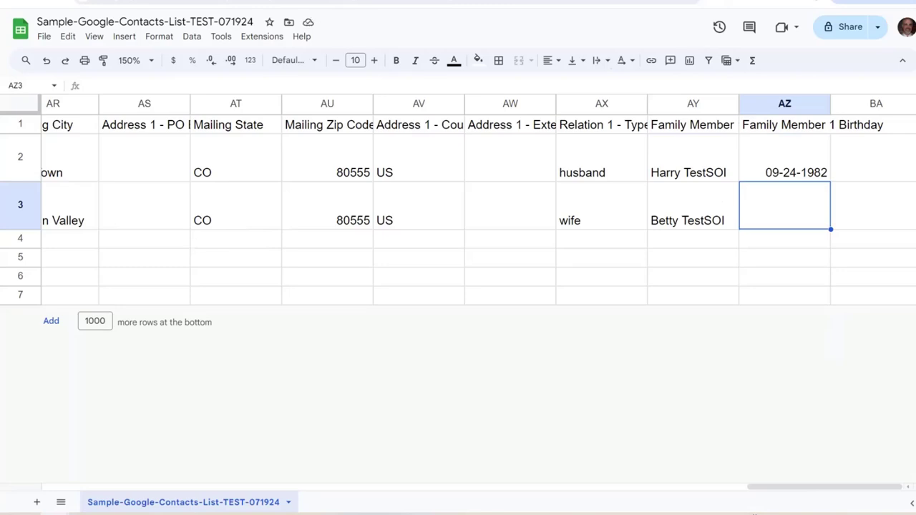
pyautogui.hotkey('ctrl', 'Tab')
# Copy 'Family Member 1 Phone' from the guide and paste it as plain text into header BA1
pyautogui.click(405, 201)
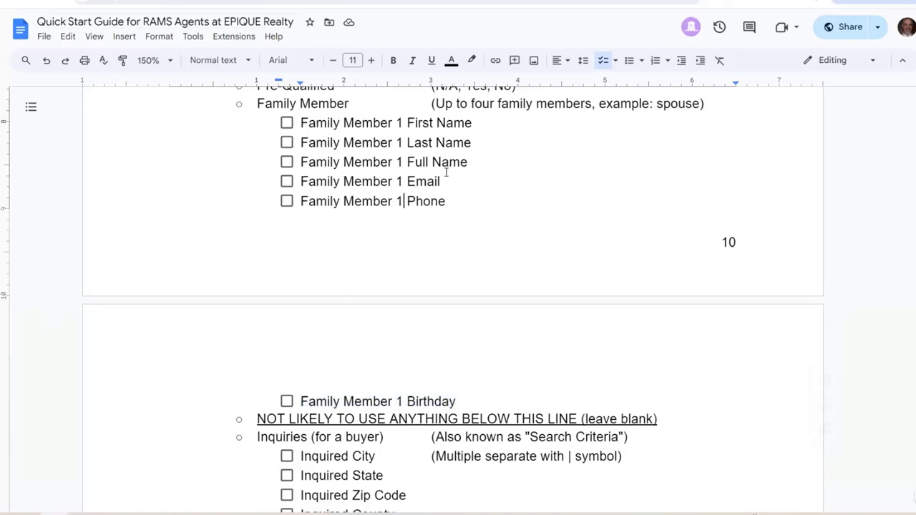
pyautogui.moveTo(452, 201); pyautogui.dragTo(303, 201)
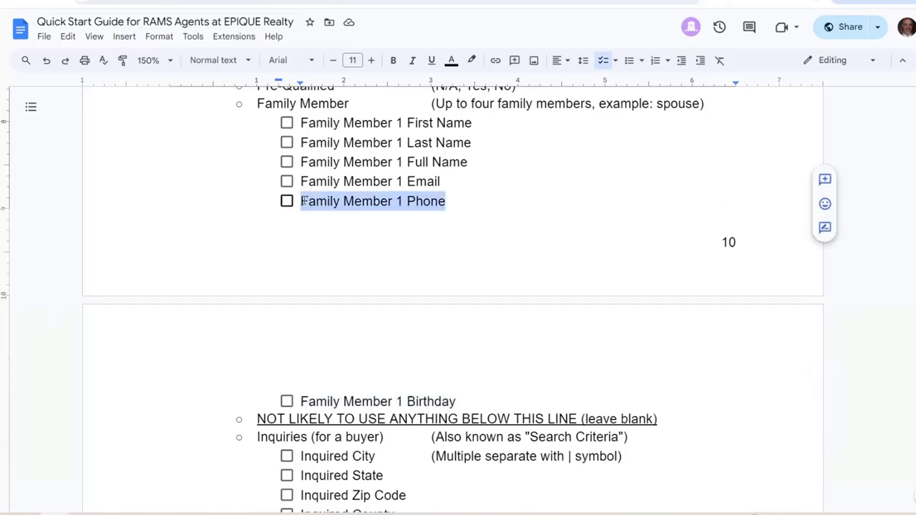
pyautogui.rightClick(299, 196)
pyautogui.click(360, 227)
pyautogui.hotkey('ctrl', 'shift', 'Tab')
pyautogui.press('Up')
pyautogui.press('Up')
pyautogui.press('Right')
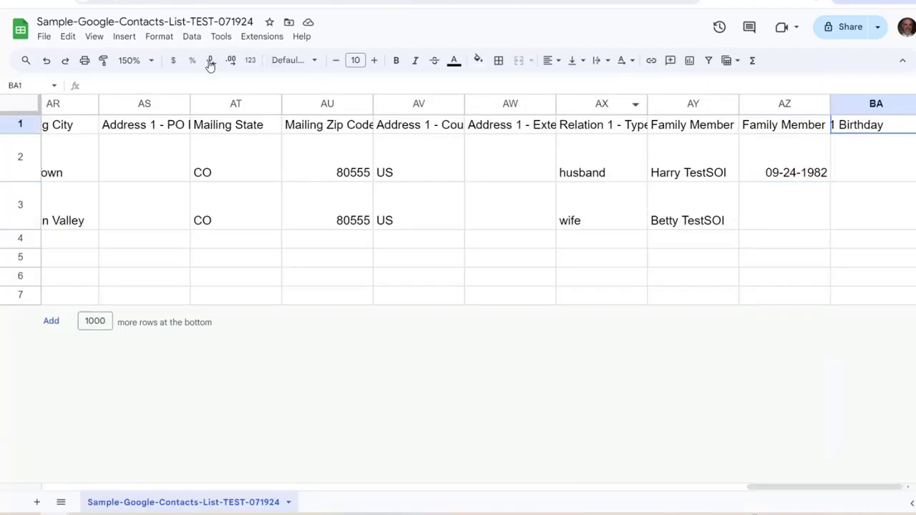
pyautogui.click(144, 86)
pyautogui.rightClick(145, 90)
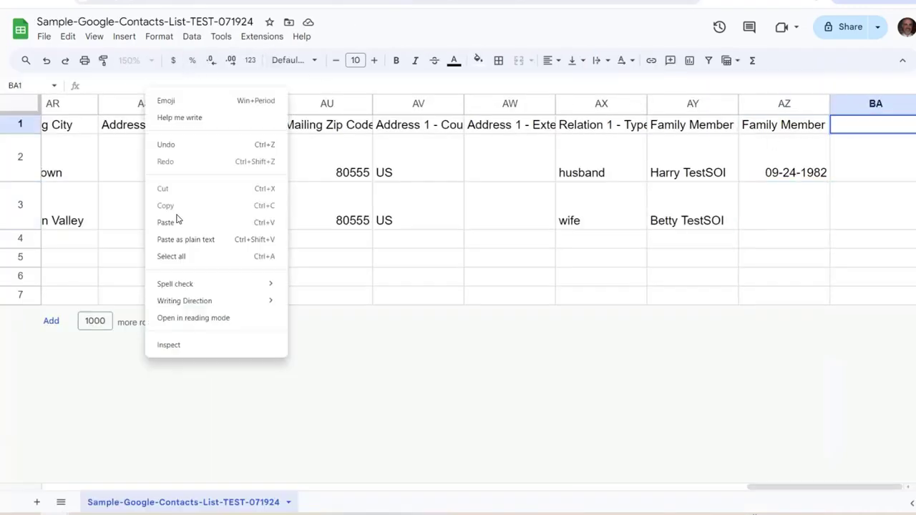
pyautogui.click(226, 240)
pyautogui.press('Return')
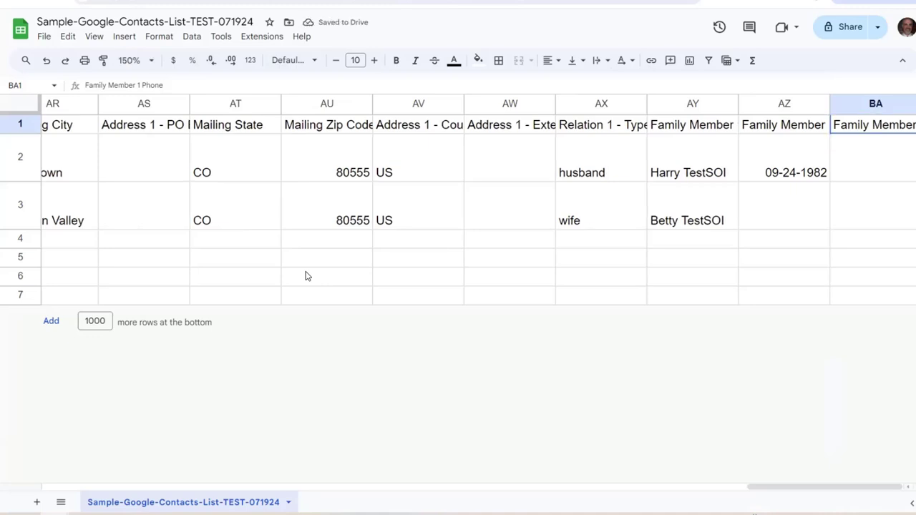
pyautogui.click(874, 158)
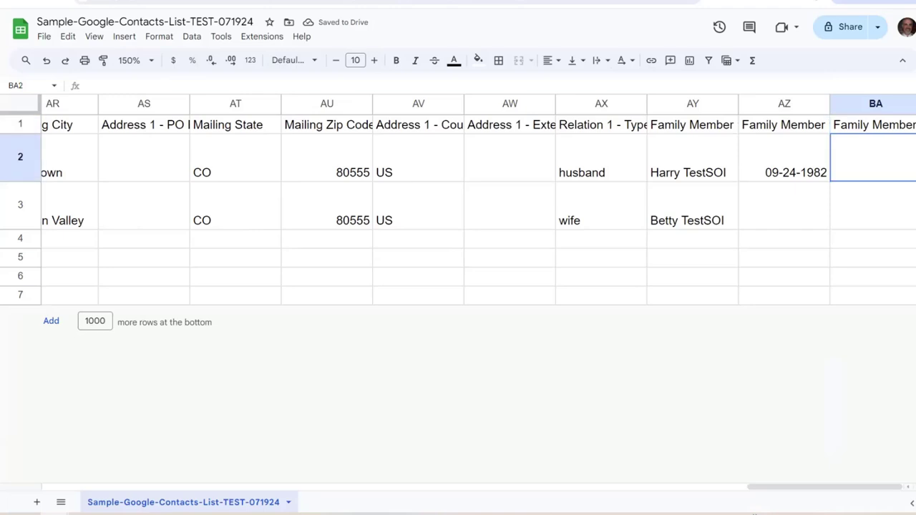
pyautogui.click(873, 205)
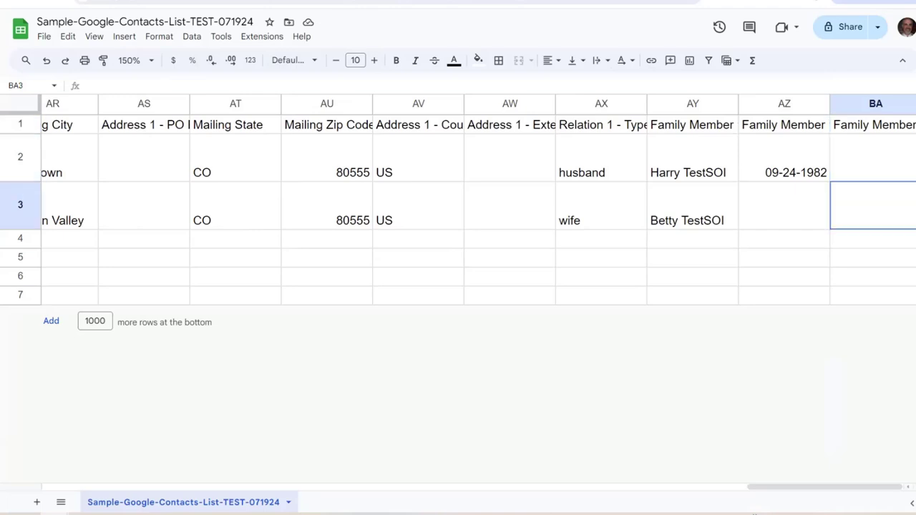
pyautogui.write('555-555-')
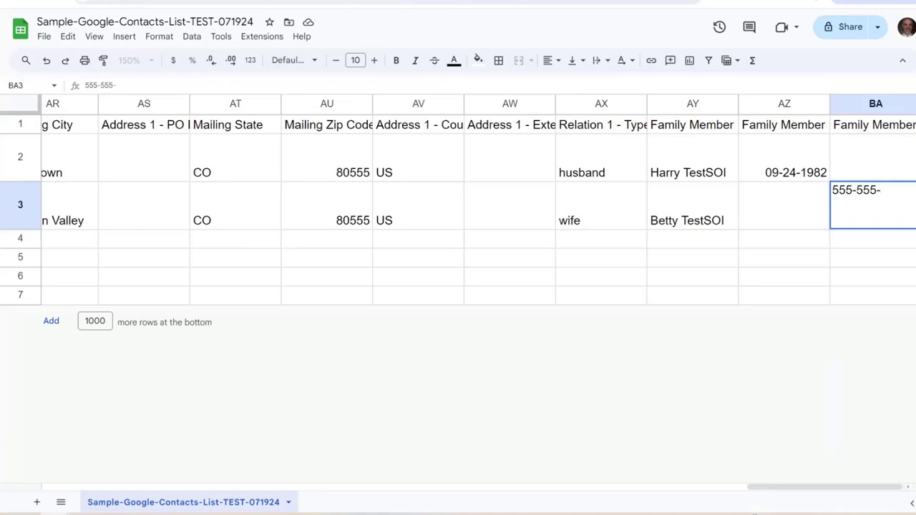
pyautogui.write('4546')
pyautogui.press('Return')
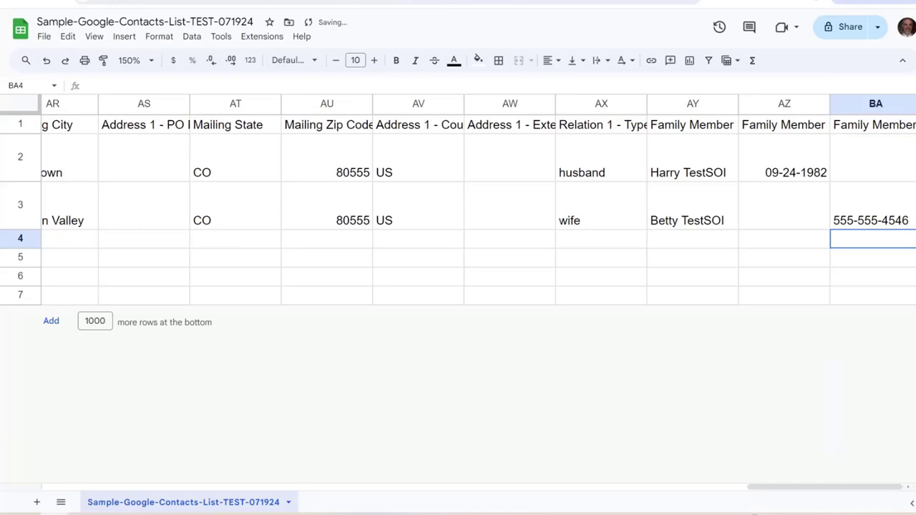
pyautogui.click(874, 206)
pyautogui.click(873, 125)
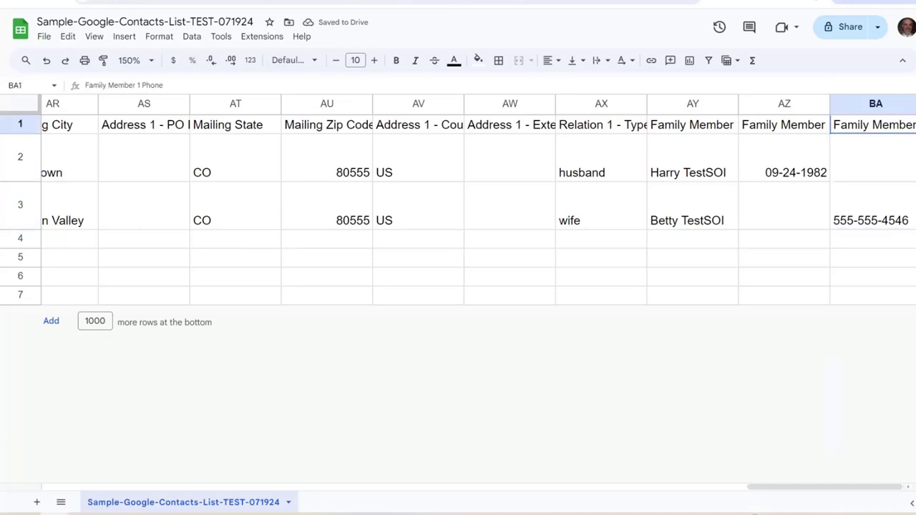
pyautogui.hotkey('alt', 'Tab')
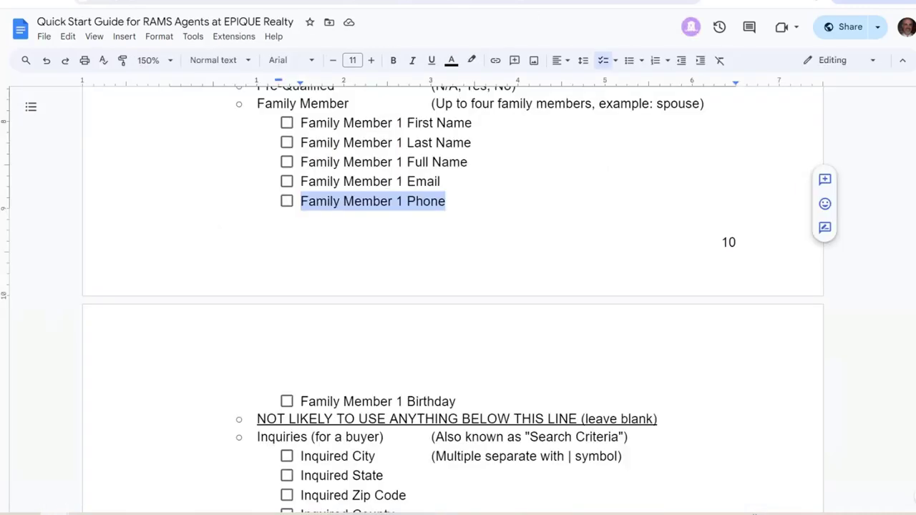
# Copy the 'Family Member 1 Email' line from the Quick Start Guide
pyautogui.click(417, 203)
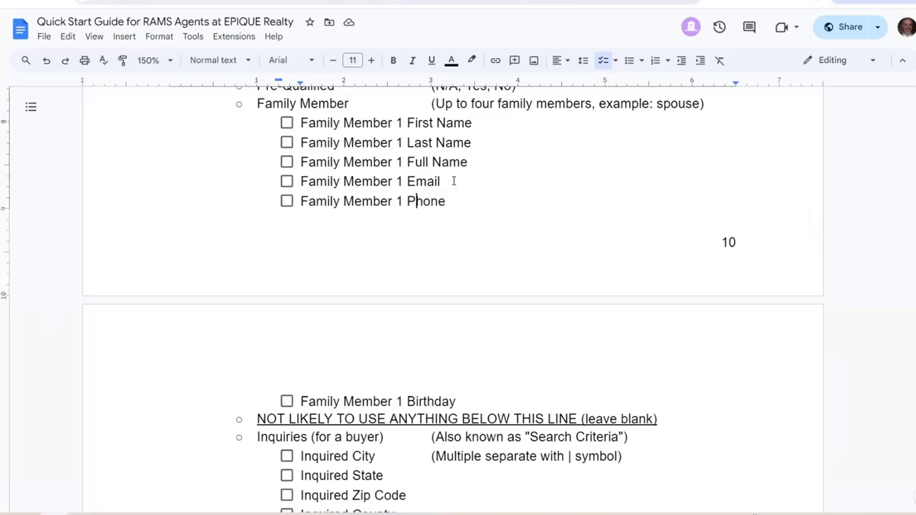
pyautogui.moveTo(454, 180); pyautogui.dragTo(300, 181)
pyautogui.rightClick(309, 181)
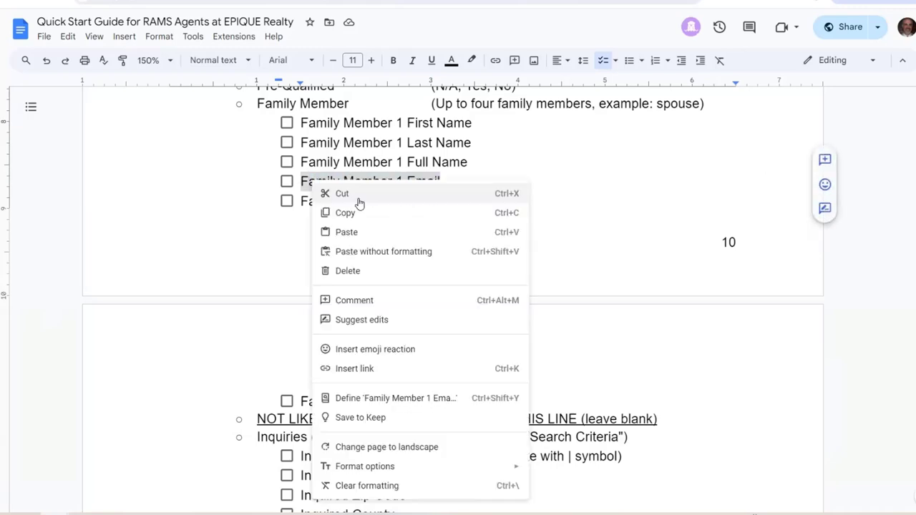
pyautogui.click(358, 216)
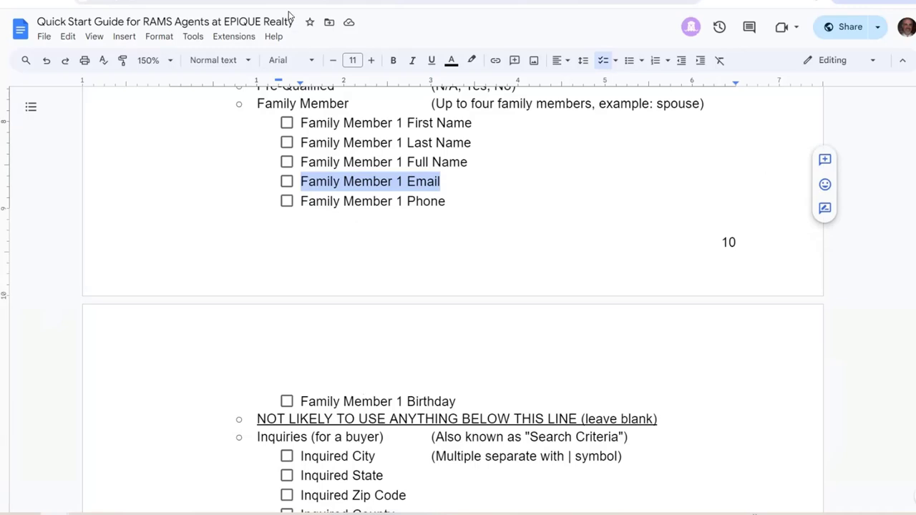
# Insert a new column BB right of BA and paste 'Family Member 1 Email' as its header
pyautogui.hotkey('ctrl', 'Tab')
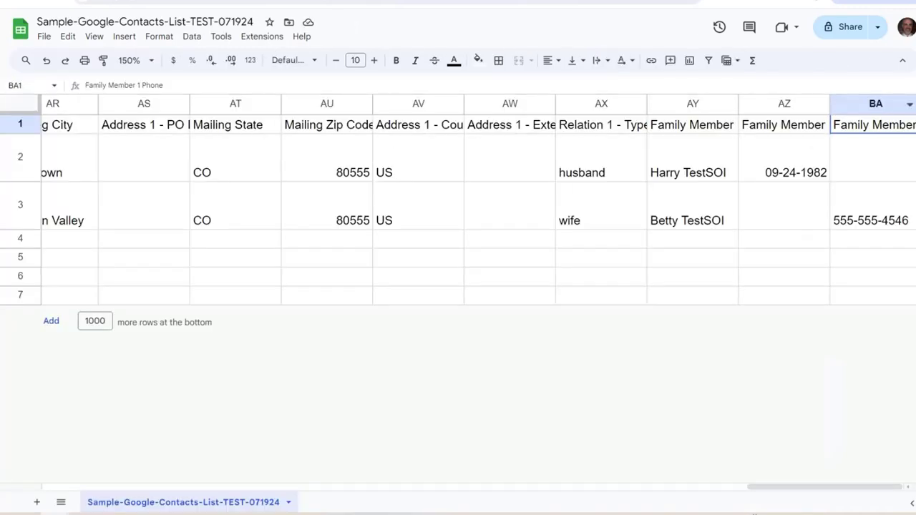
pyautogui.click(875, 104)
pyautogui.rightClick(875, 104)
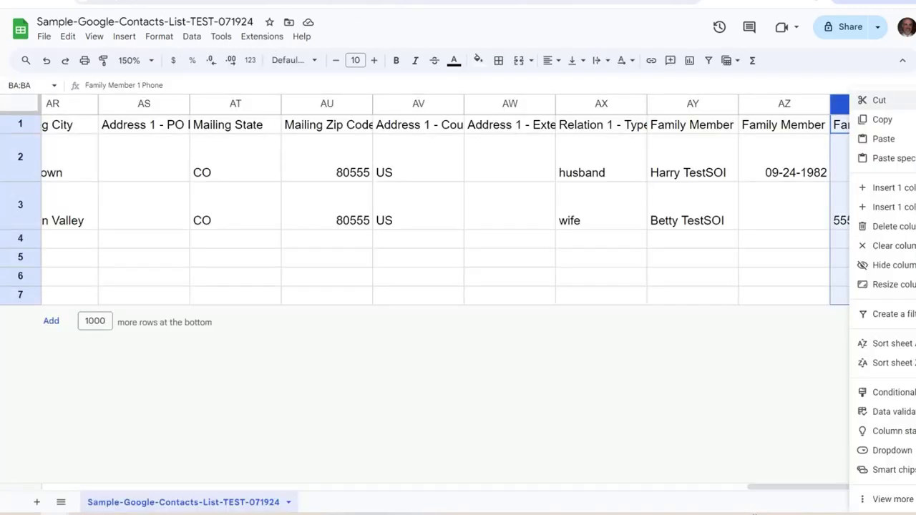
pyautogui.click(893, 207)
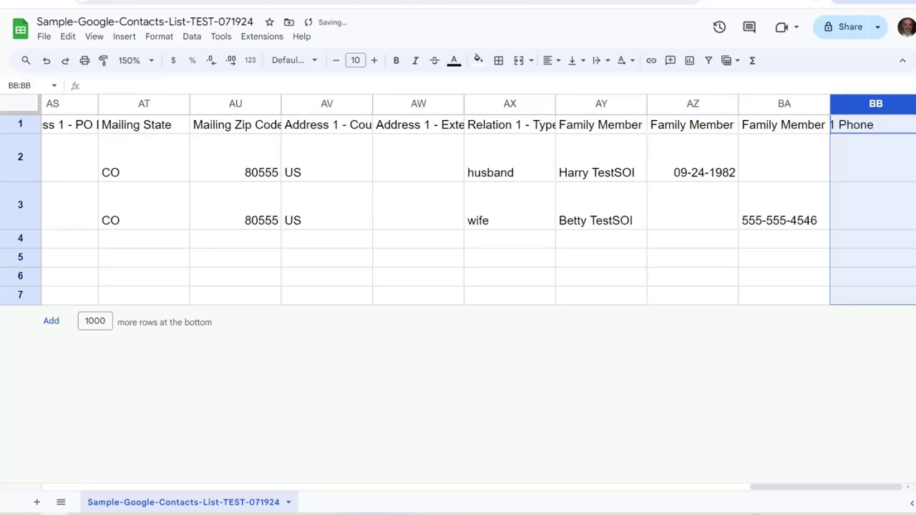
pyautogui.click(99, 86)
pyautogui.rightClick(99, 86)
pyautogui.click(179, 238)
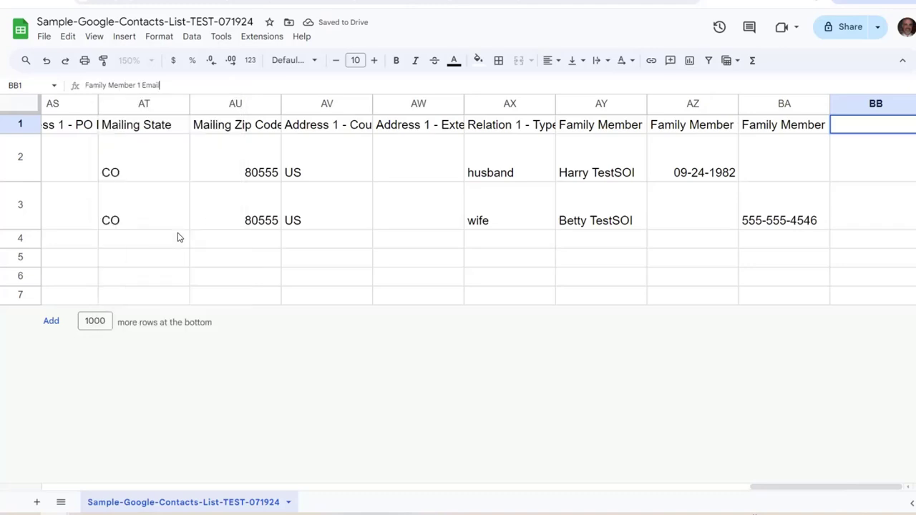
pyautogui.press('Return')
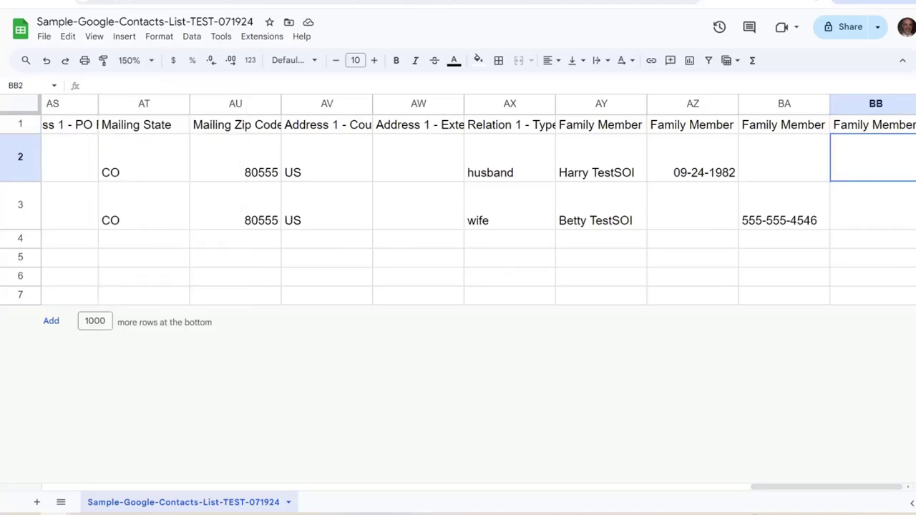
# Enter a sample e-mail address in BB2 for the first contact, then return to the guide
pyautogui.write('no')
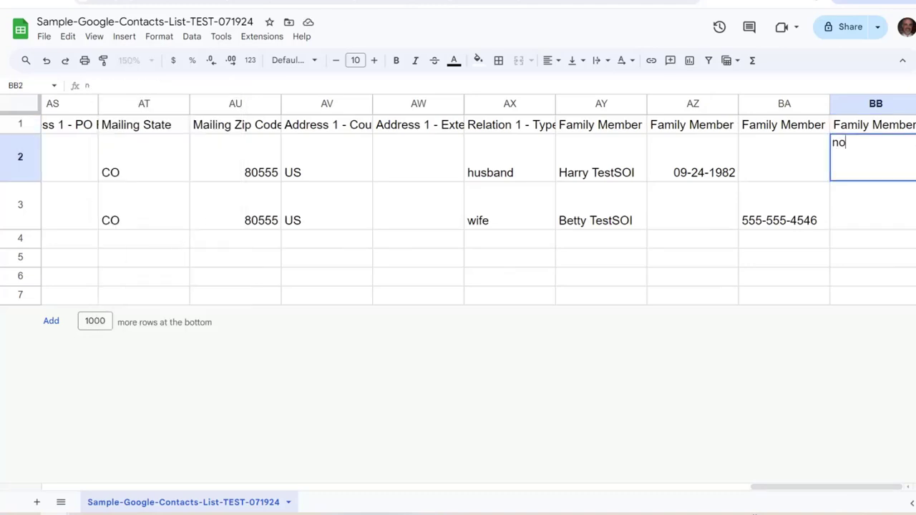
pyautogui.write('treal9@f')
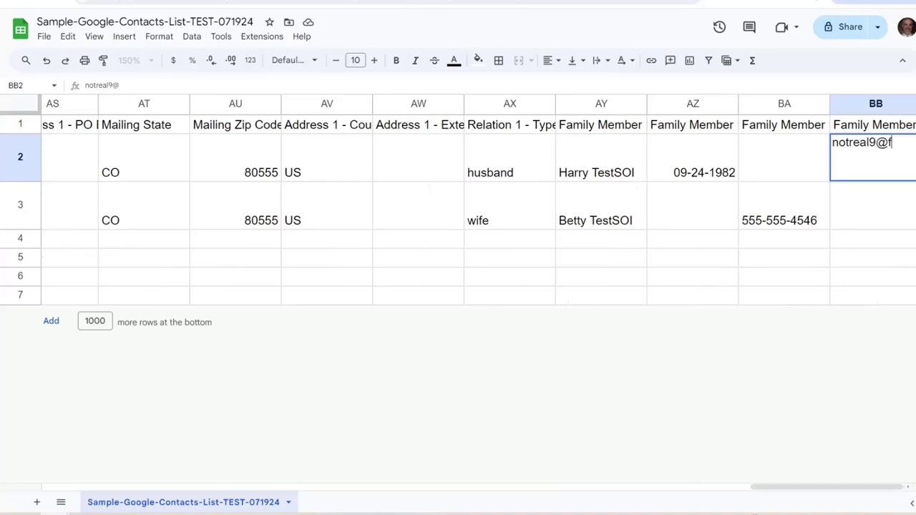
pyautogui.write('akeemail.com')
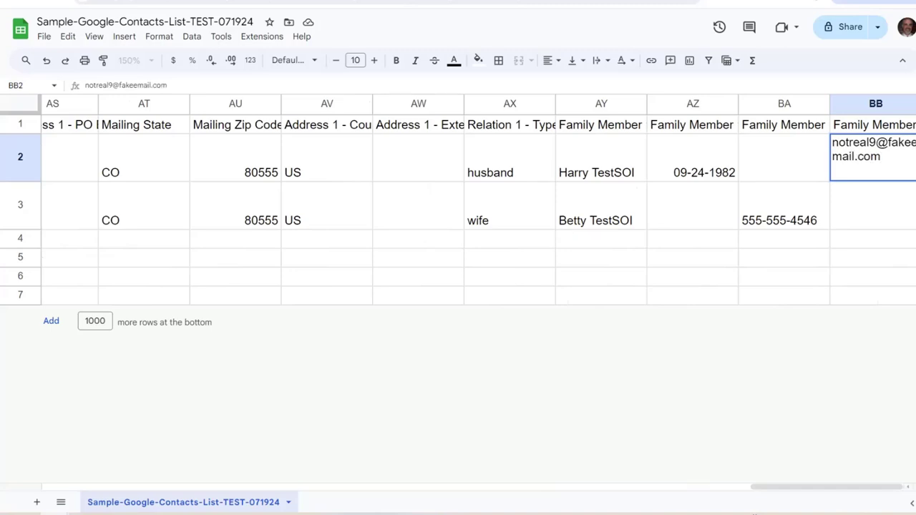
pyautogui.press('Return')
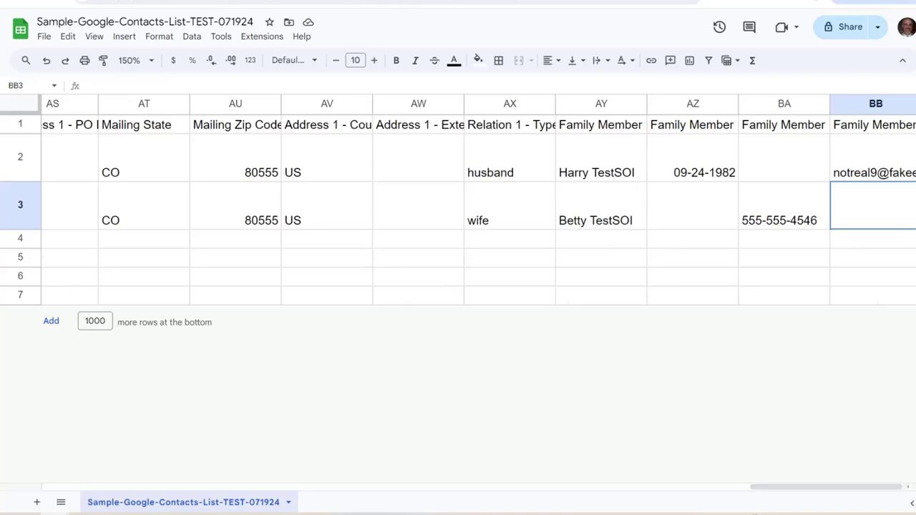
pyautogui.click(873, 157)
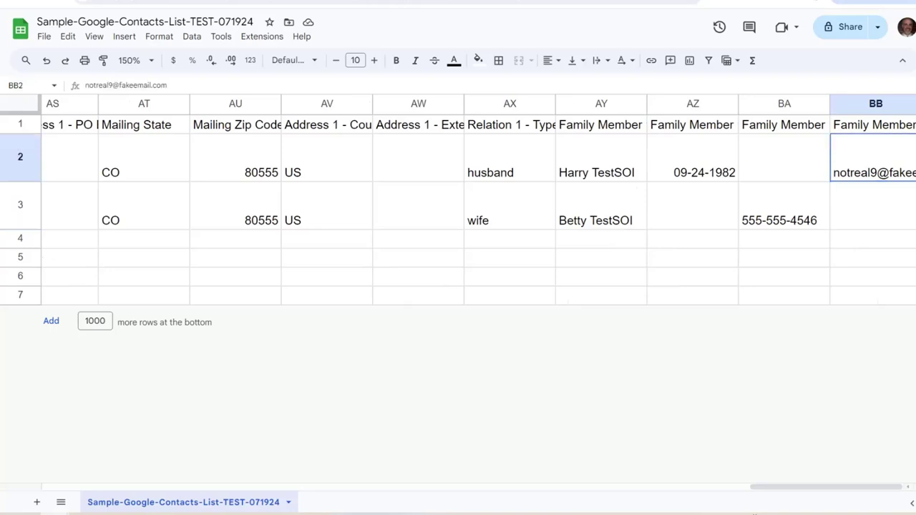
pyautogui.hotkey('ctrl', 'Tab')
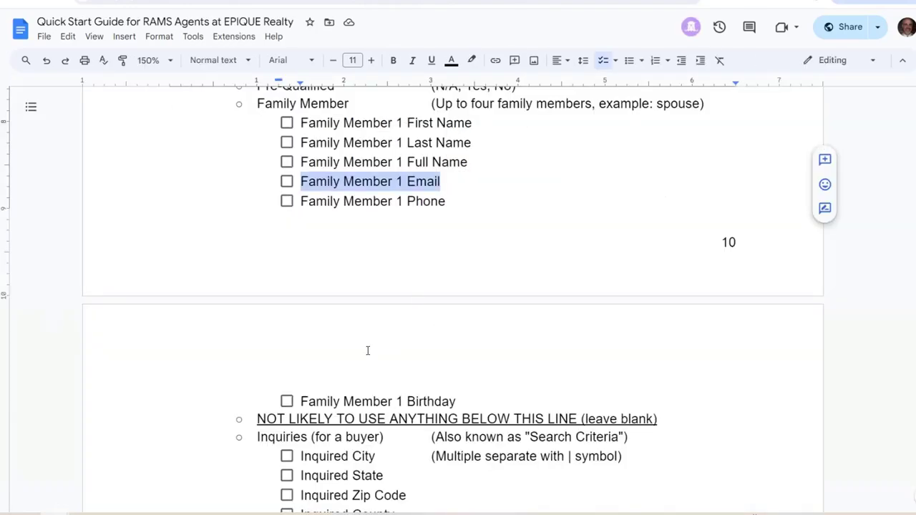
# Scroll through the guide's Lofty Column Headers list, then return to the spreadsheet at cell AW2
pyautogui.moveTo(370, 424); pyautogui.dragTo(416, 421)
pyautogui.scroll(1, 386, 299)
pyautogui.scroll(6, 387, 299)
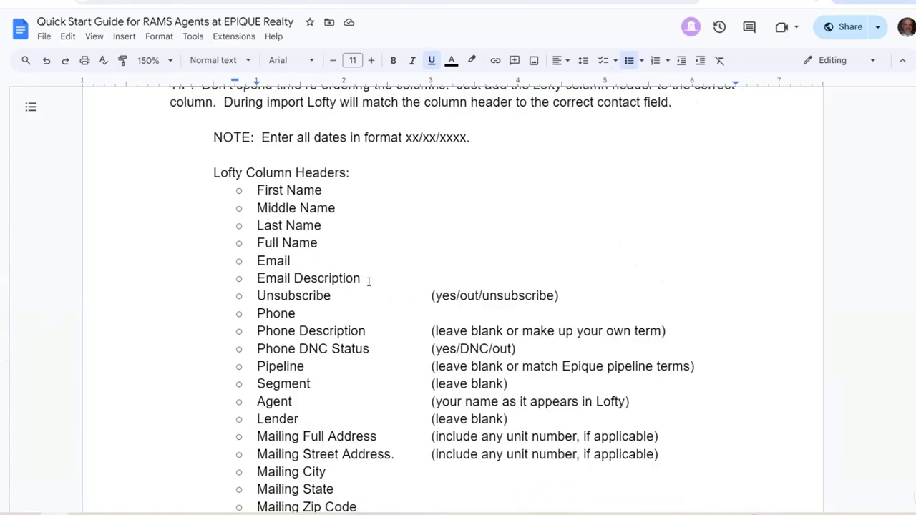
pyautogui.scroll(-2, 340, 252)
pyautogui.scroll(-3, 320, 430)
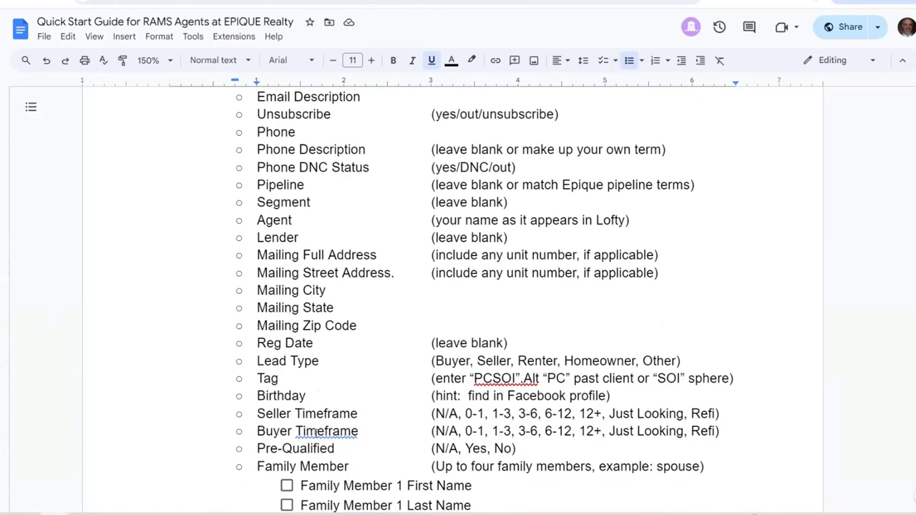
pyautogui.scroll(2, 317, 436)
pyautogui.click(270, 7)
pyautogui.click(415, 174)
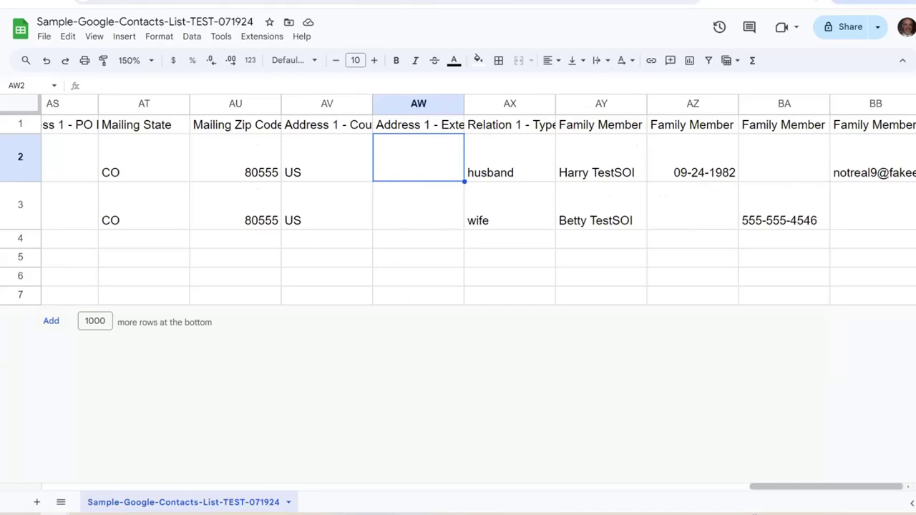
# Scroll the sheet back past the Mailing address headers to column A and select Homeowner cell A2
pyautogui.moveTo(827, 487); pyautogui.dragTo(694, 487)
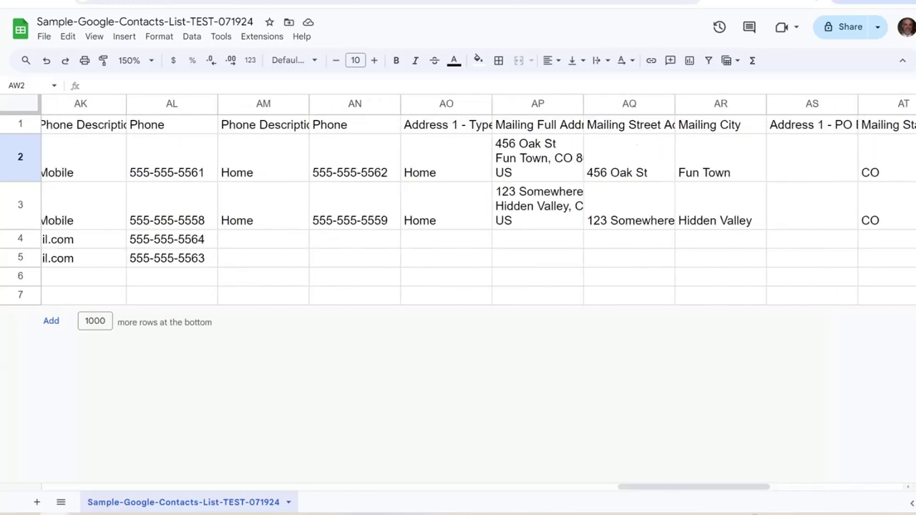
pyautogui.click(505, 125)
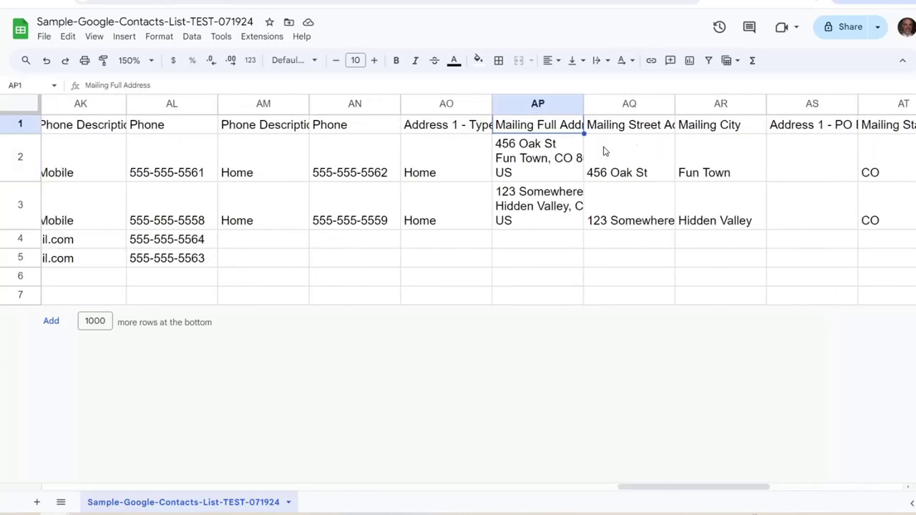
pyautogui.click(629, 127)
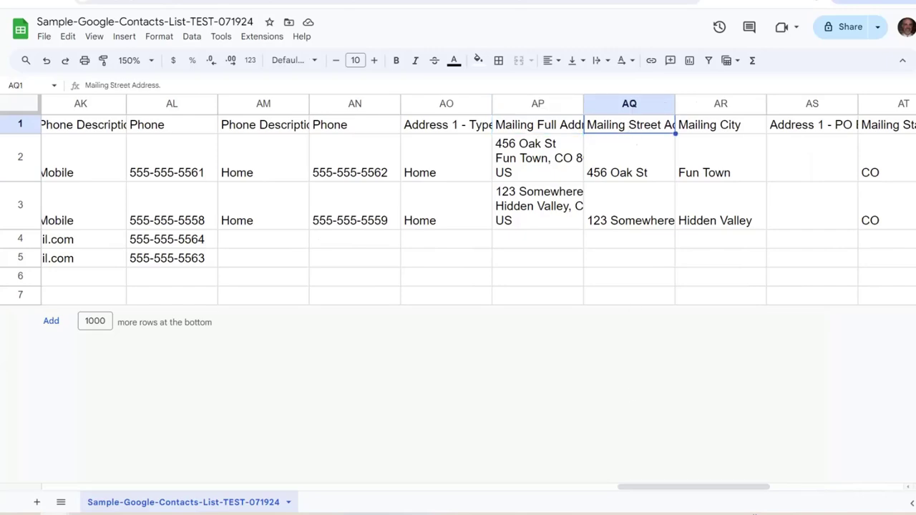
pyautogui.moveTo(693, 487); pyautogui.dragTo(119, 487)
pyautogui.click(100, 150)
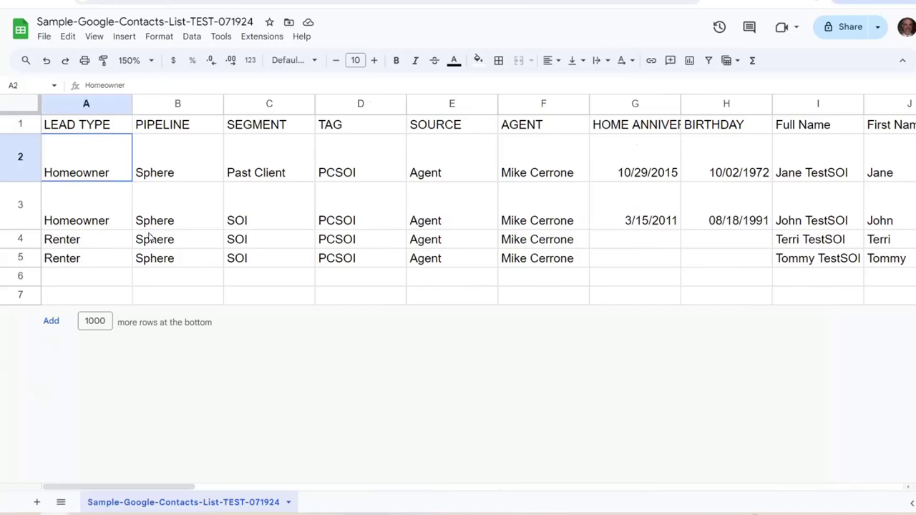